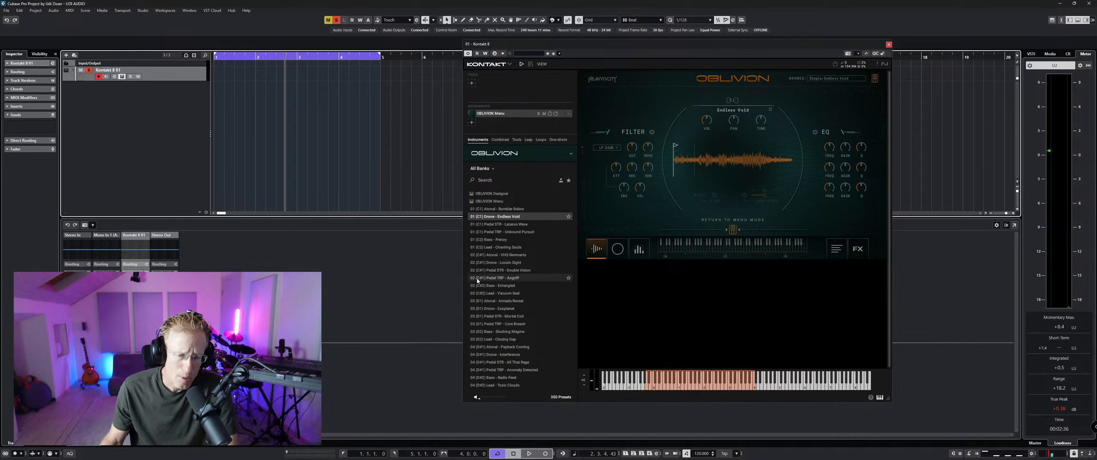
# Step: Switch from Cubase to the Chrome window with the UDi Audio store's home page
pyautogui.moveTo(507, 456)
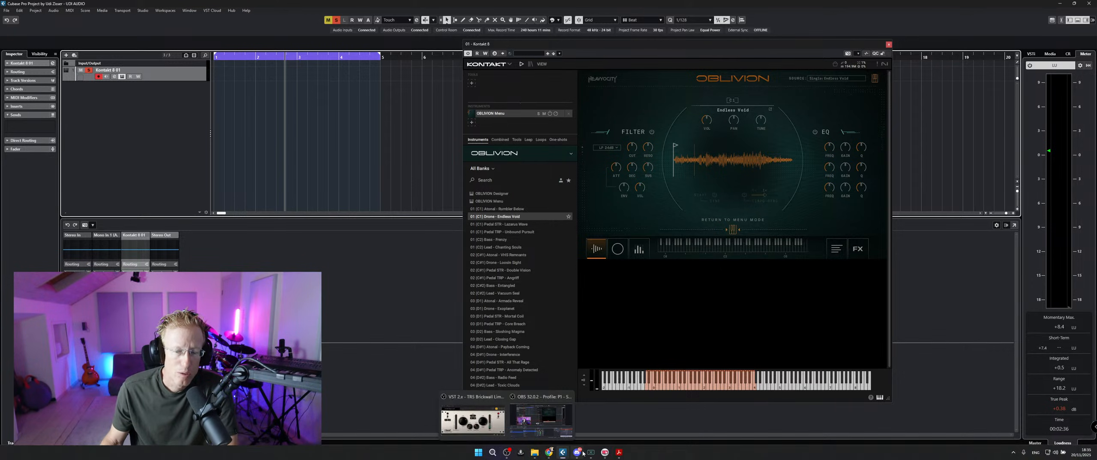
pyautogui.click(552, 456)
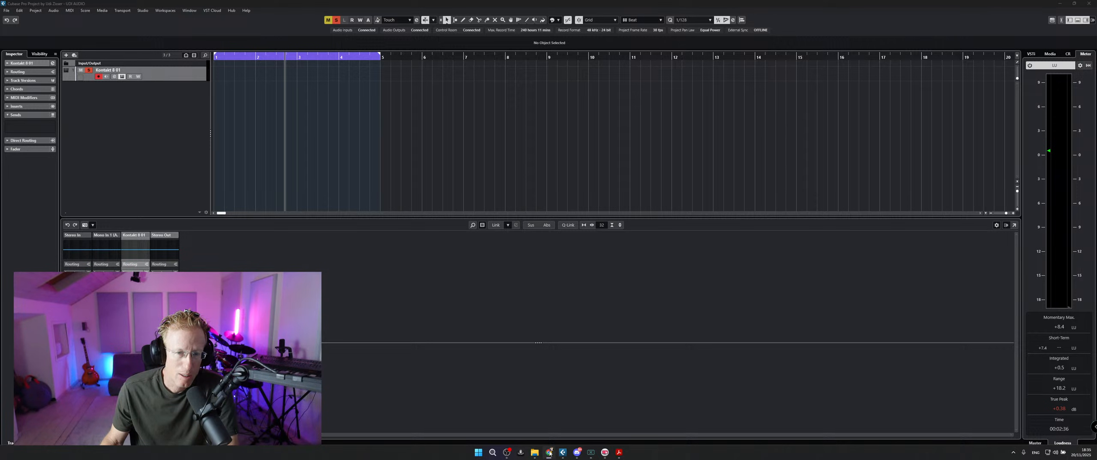
pyautogui.click(551, 454)
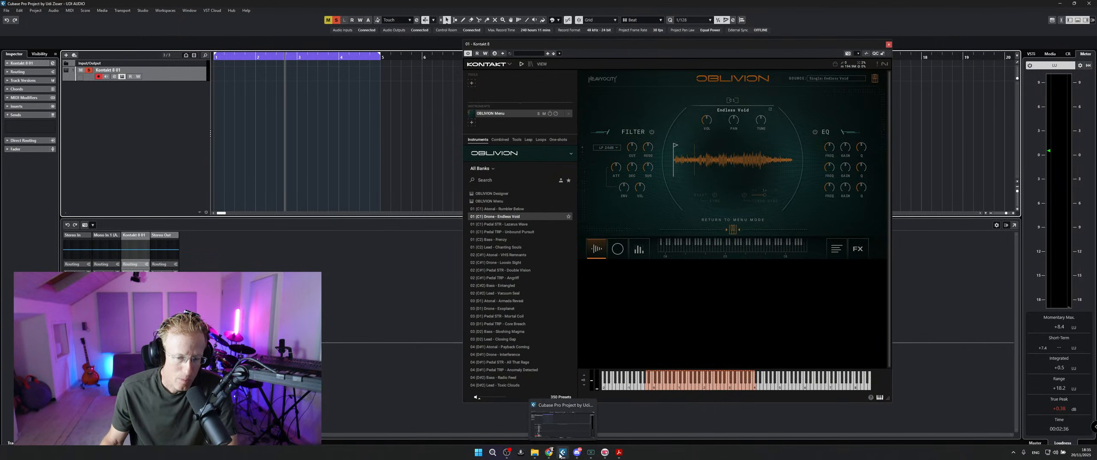
pyautogui.click(550, 454)
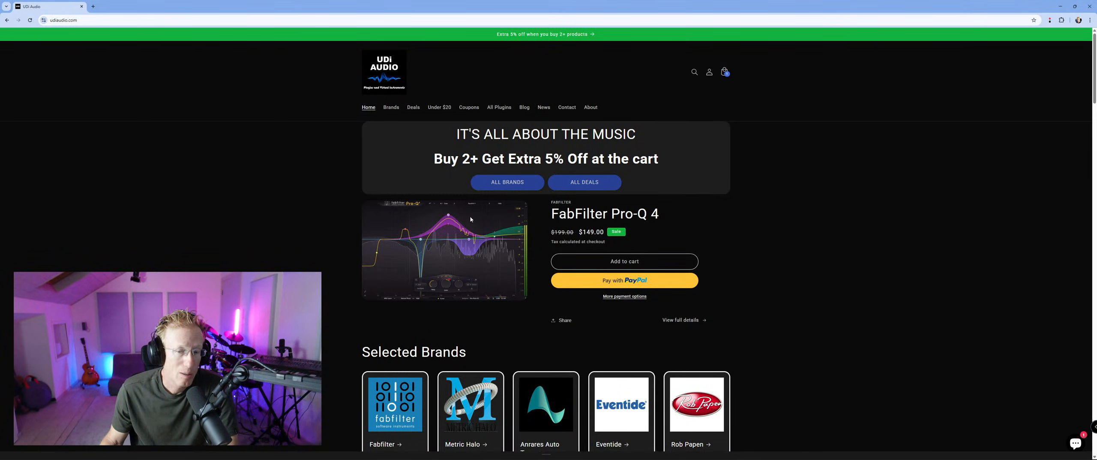
# Step: Look over the UDi Audio home page, examining the selected brands and the East West Sale products
pyautogui.scroll(-15, 475, 230)
pyautogui.scroll(-3, 475, 231)
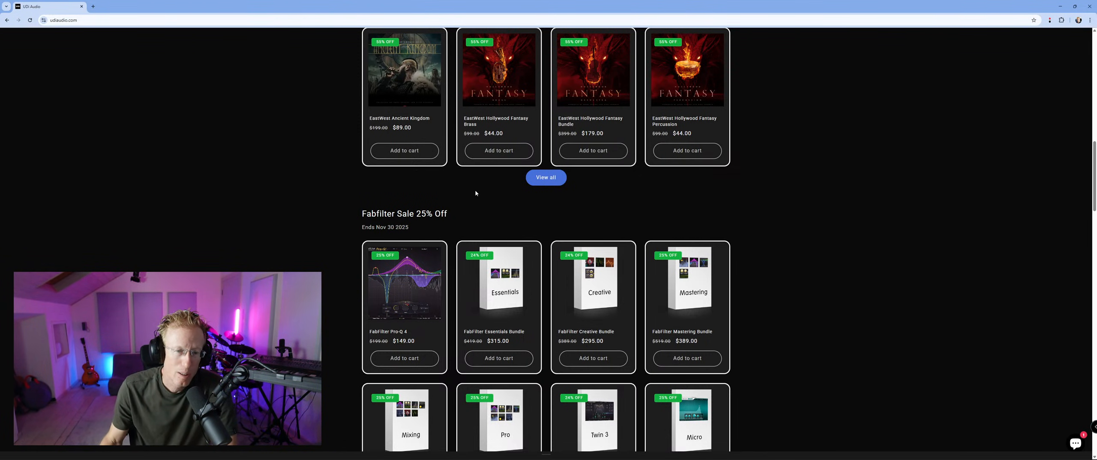
pyautogui.scroll(3, 516, 269)
pyautogui.scroll(6, 516, 269)
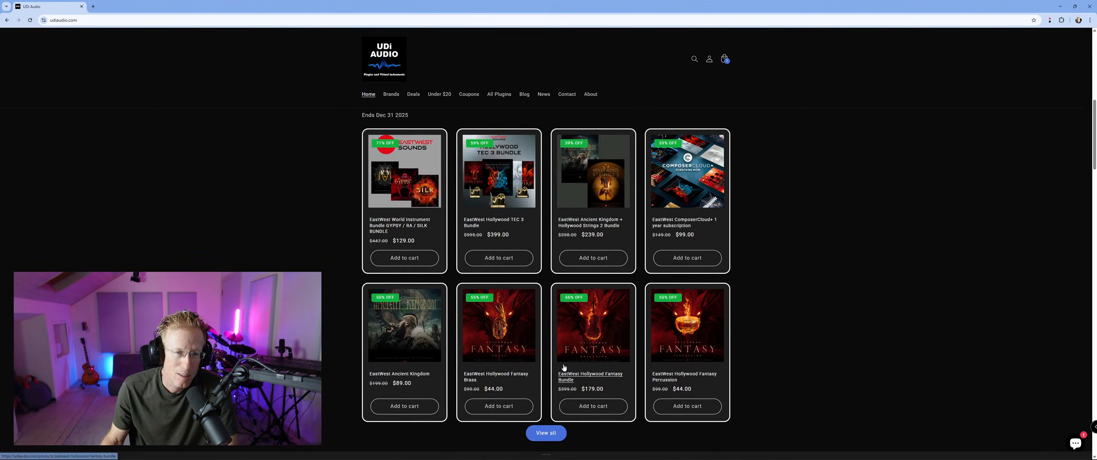
pyautogui.scroll(1, 564, 367)
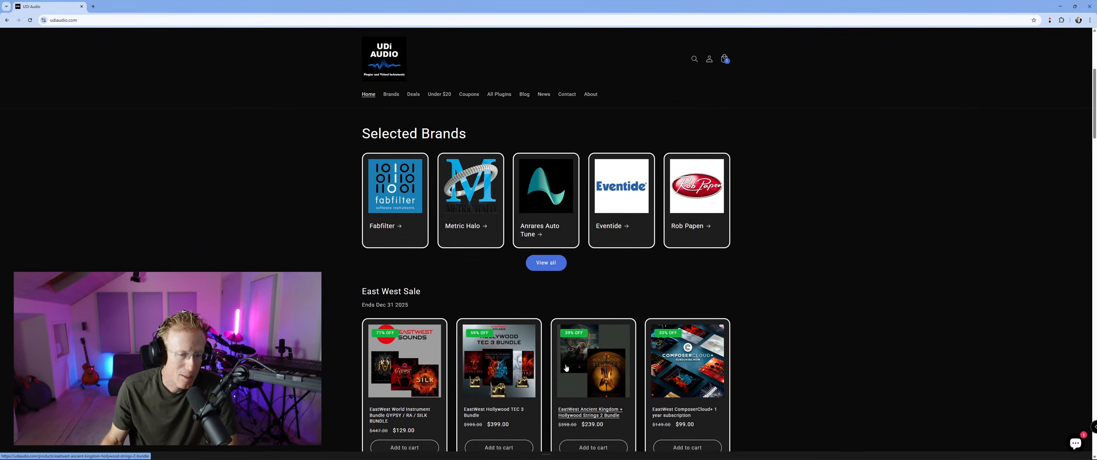
pyautogui.scroll(-3, 566, 367)
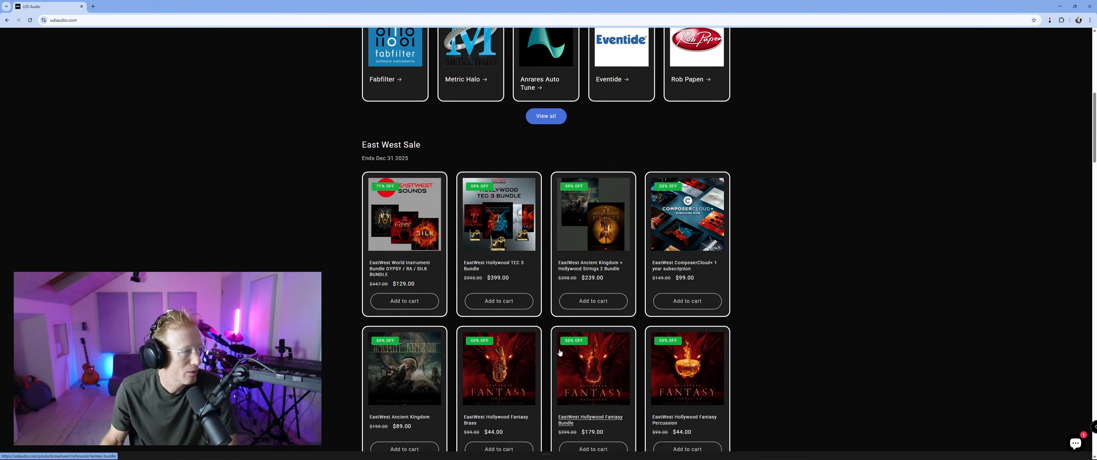
pyautogui.scroll(-1, 560, 352)
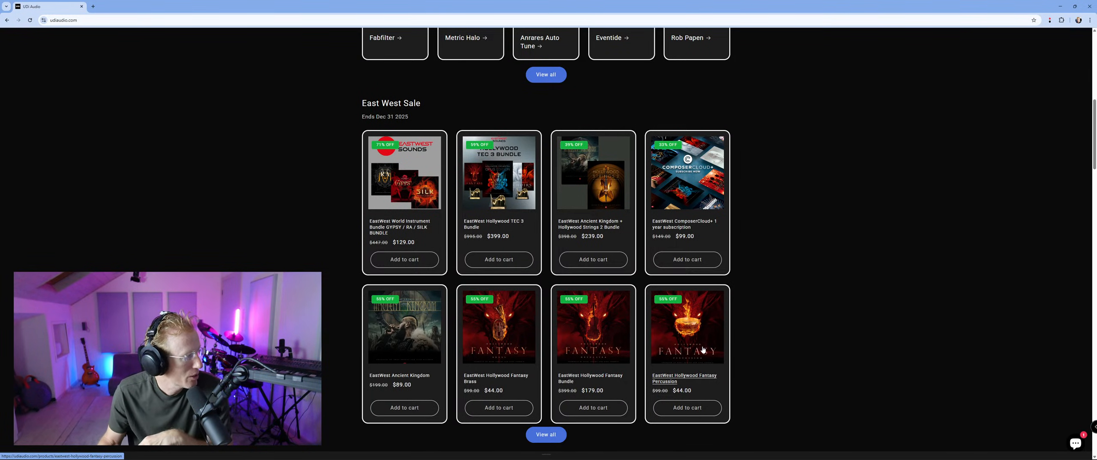
# Step: Examine the Fabfilter, Universal Audio and Eventide sale sections, and return to the start of the home page
pyautogui.scroll(-2, 702, 348)
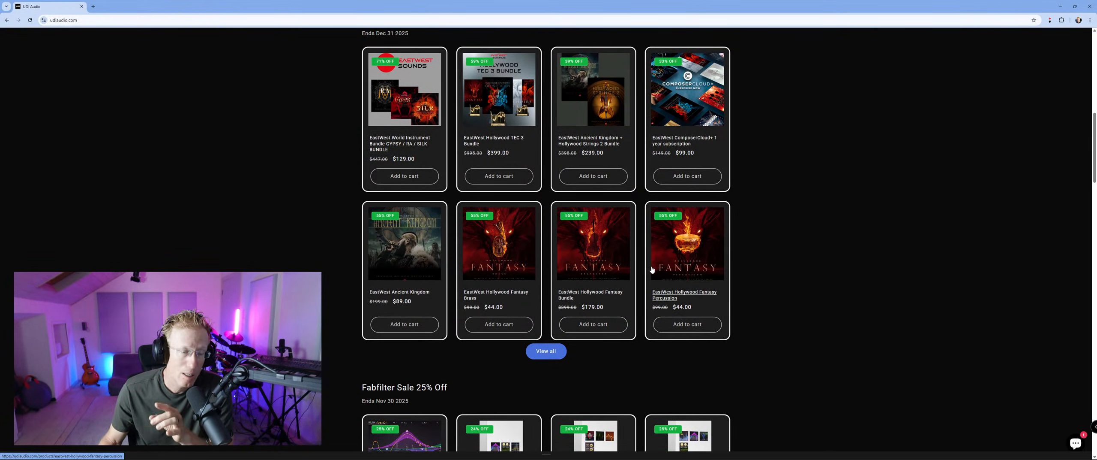
pyautogui.scroll(-5, 641, 271)
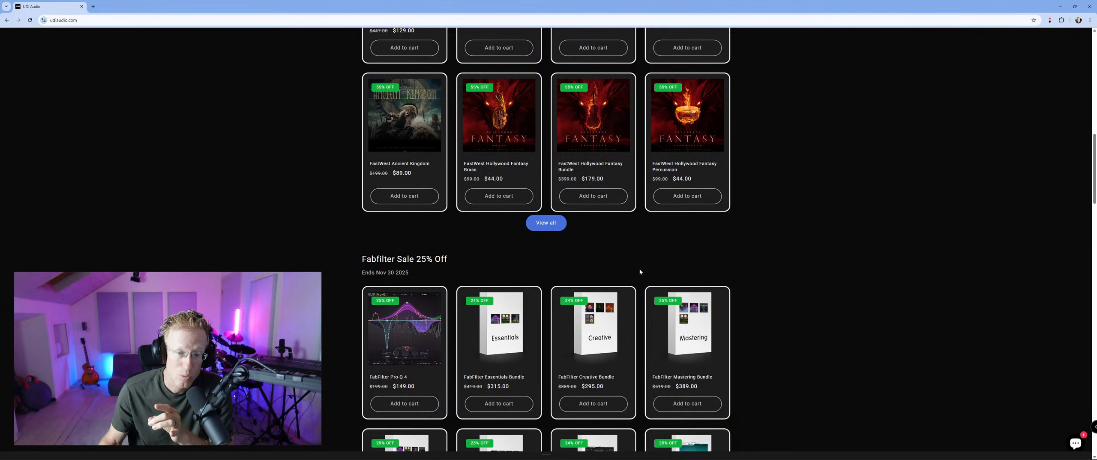
pyautogui.scroll(-1, 640, 271)
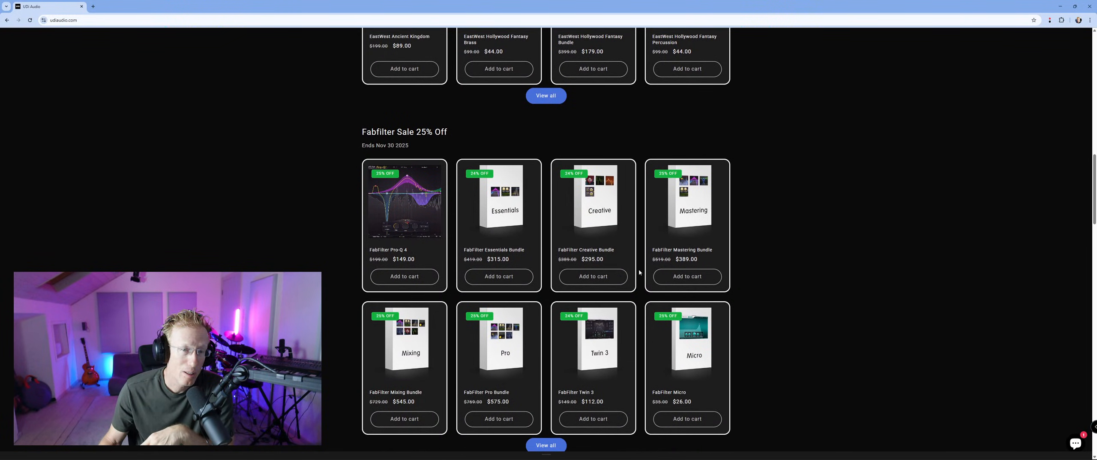
pyautogui.scroll(-6, 639, 272)
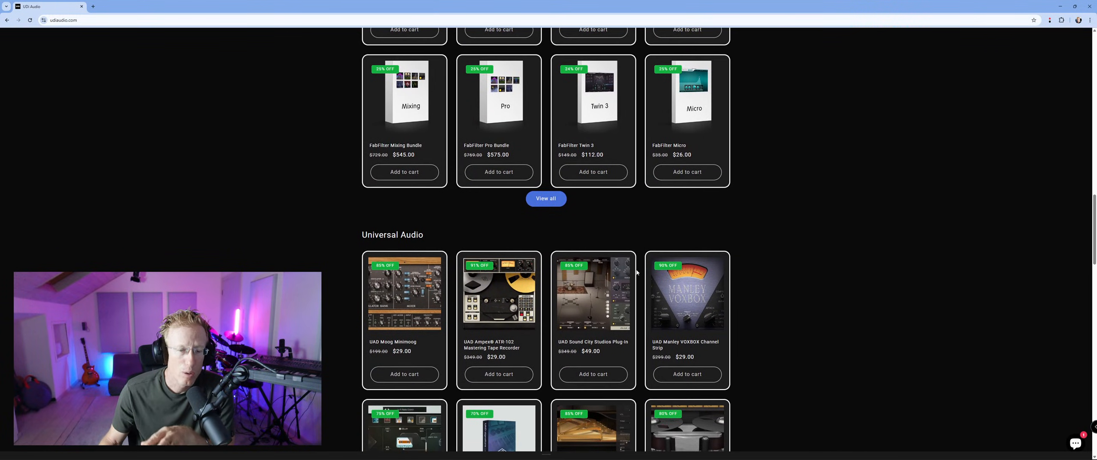
pyautogui.scroll(-3, 639, 271)
pyautogui.scroll(-7, 635, 273)
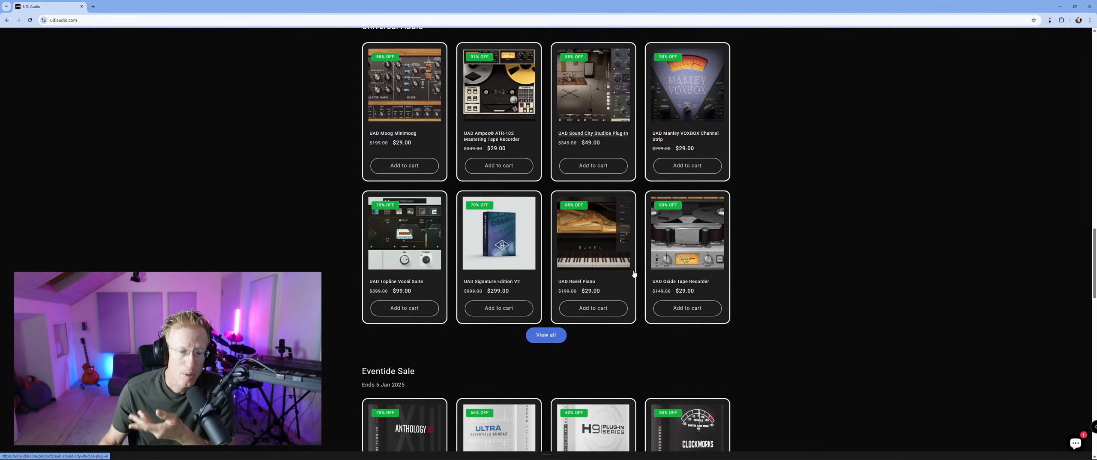
pyautogui.scroll(-5, 633, 273)
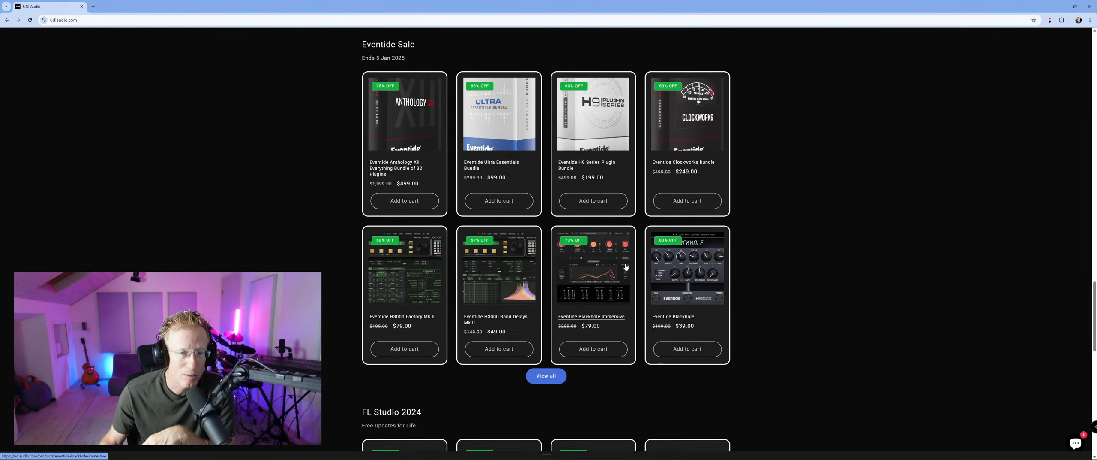
pyautogui.scroll(2, 626, 278)
pyautogui.scroll(15, 627, 278)
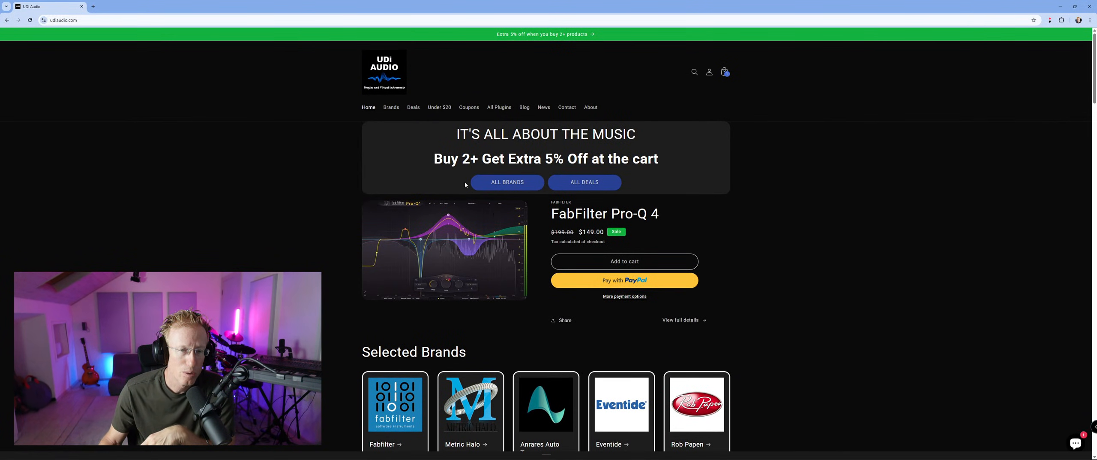
# Step: Open the store's Deals collection and look through all the brands offered in its Brand filter
pyautogui.click(416, 108)
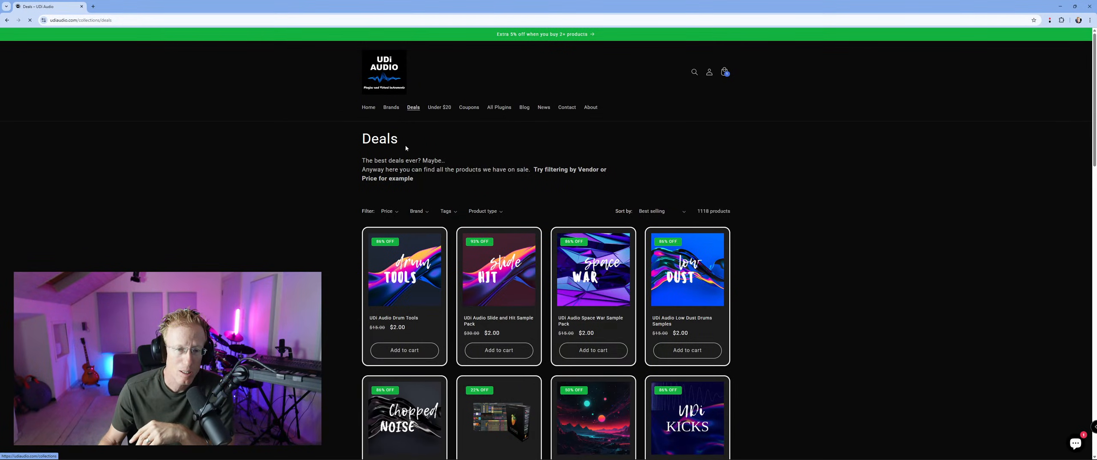
pyautogui.click(421, 212)
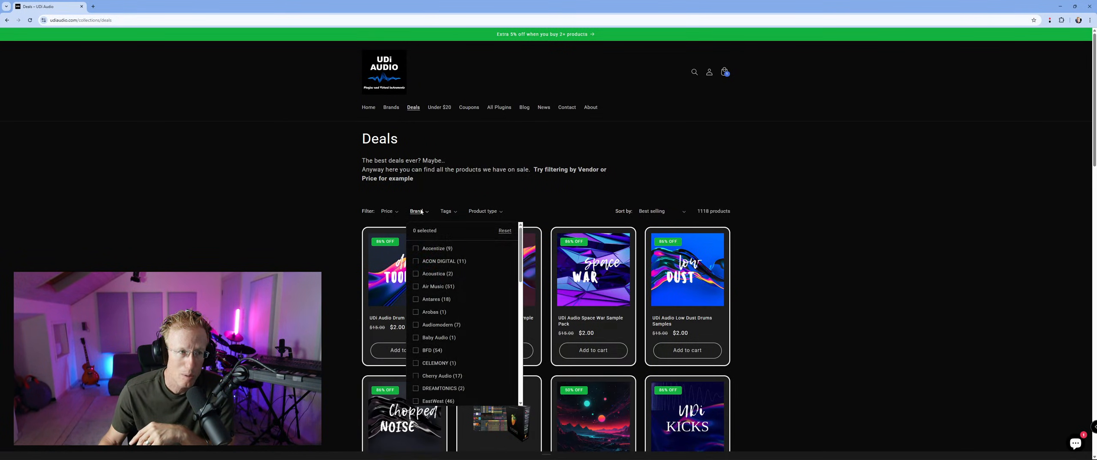
pyautogui.scroll(-3, 473, 277)
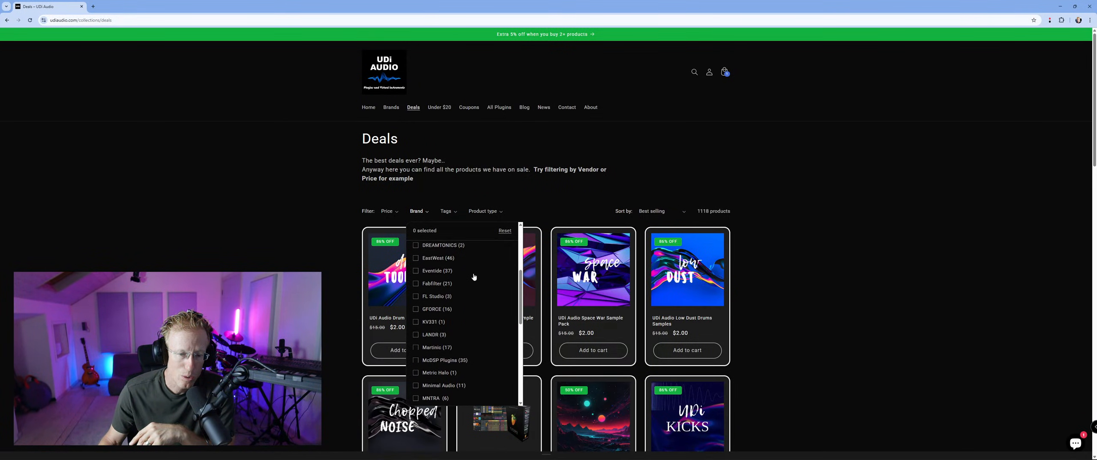
pyautogui.scroll(-1, 474, 277)
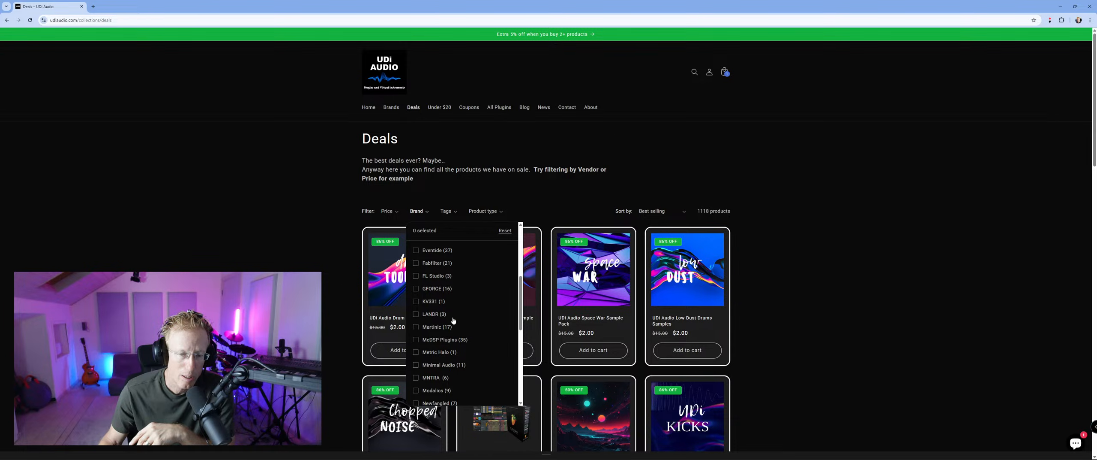
pyautogui.scroll(-1, 451, 316)
pyautogui.scroll(-3, 451, 316)
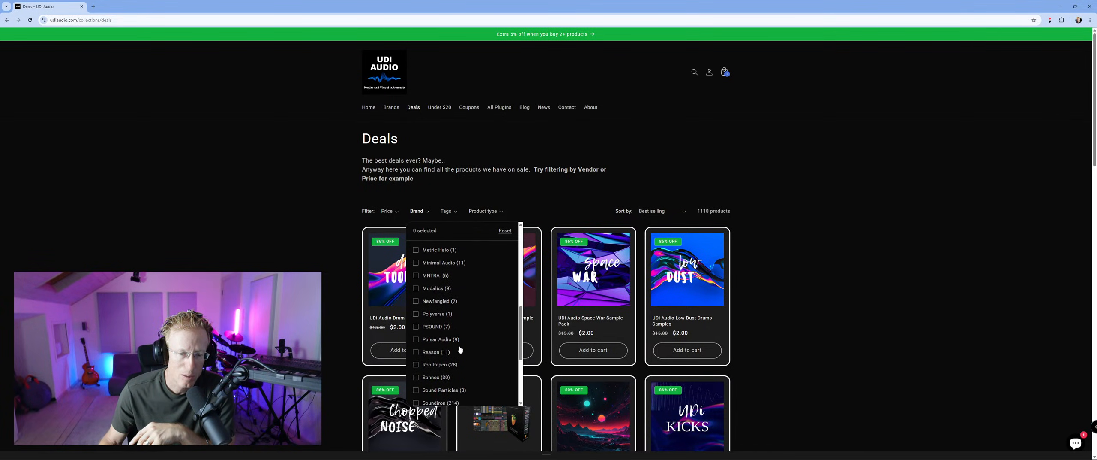
pyautogui.scroll(-1, 457, 339)
pyautogui.scroll(-3, 457, 338)
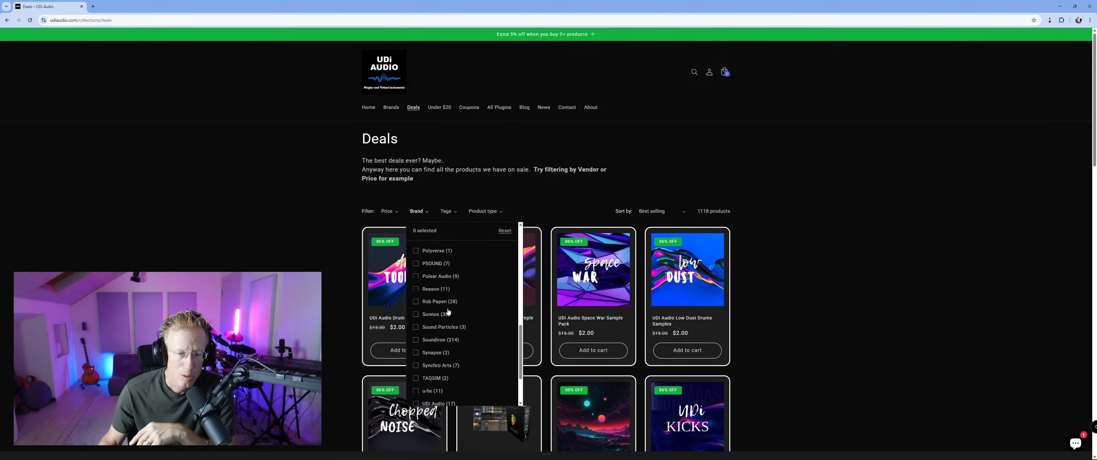
pyautogui.scroll(-4, 436, 280)
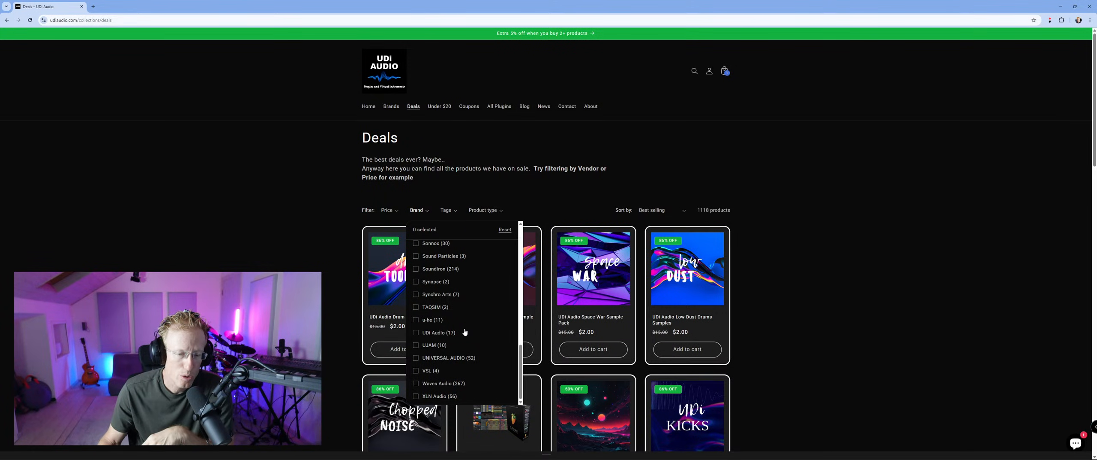
pyautogui.scroll(-1, 465, 331)
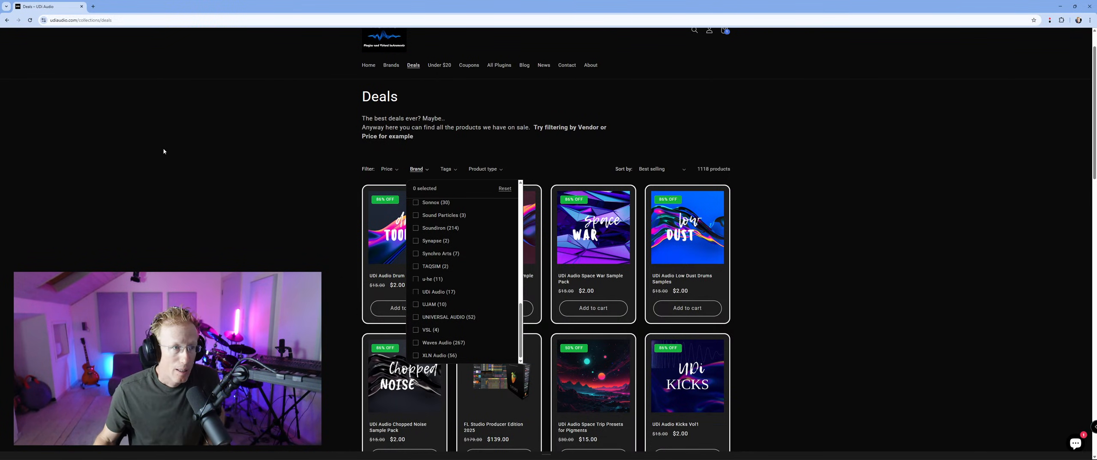
# Step: Open a new browser tab and load the Native Instruments website
pyautogui.click(94, 6)
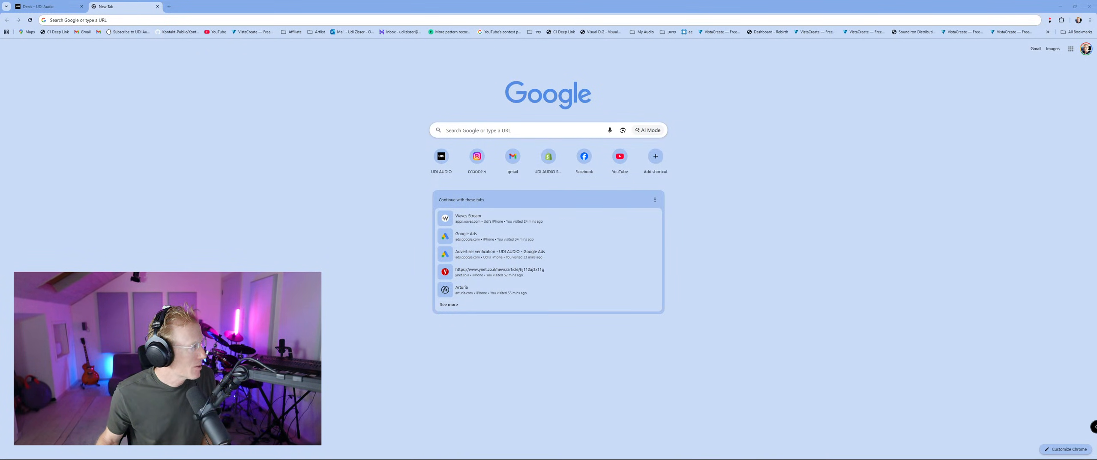
pyautogui.moveTo(0, 279); pyautogui.dragTo(306, 67)
pyautogui.doubleClick(313, 67)
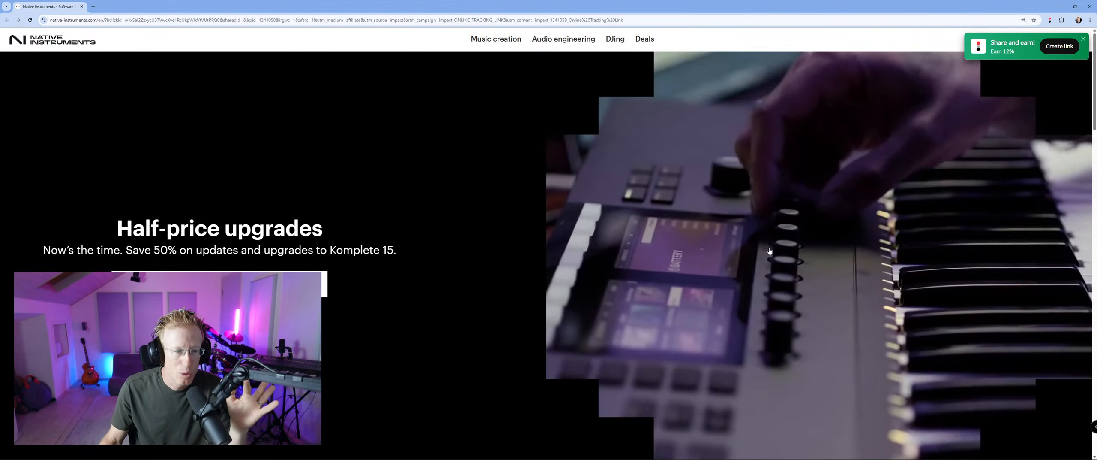
# Step: Look through the gear, partner and software offers on the Native Instruments home page, and return to its start
pyautogui.scroll(-5, 790, 246)
pyautogui.scroll(-4, 649, 245)
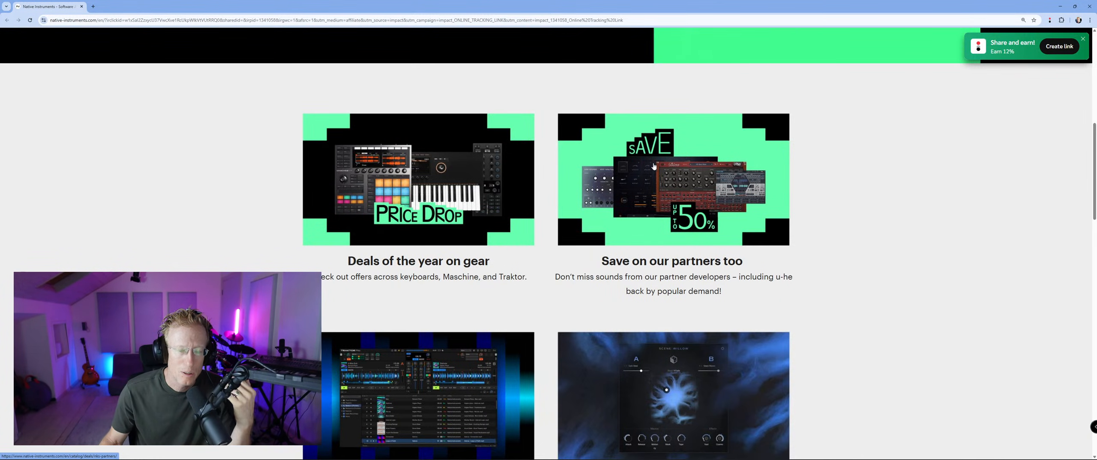
pyautogui.scroll(-2, 649, 159)
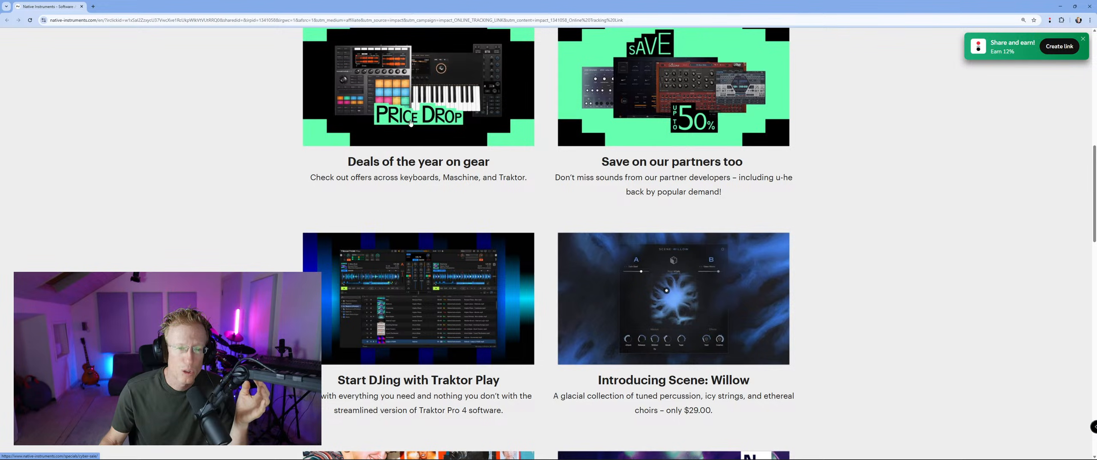
pyautogui.scroll(-1, 451, 112)
pyautogui.press('Home')
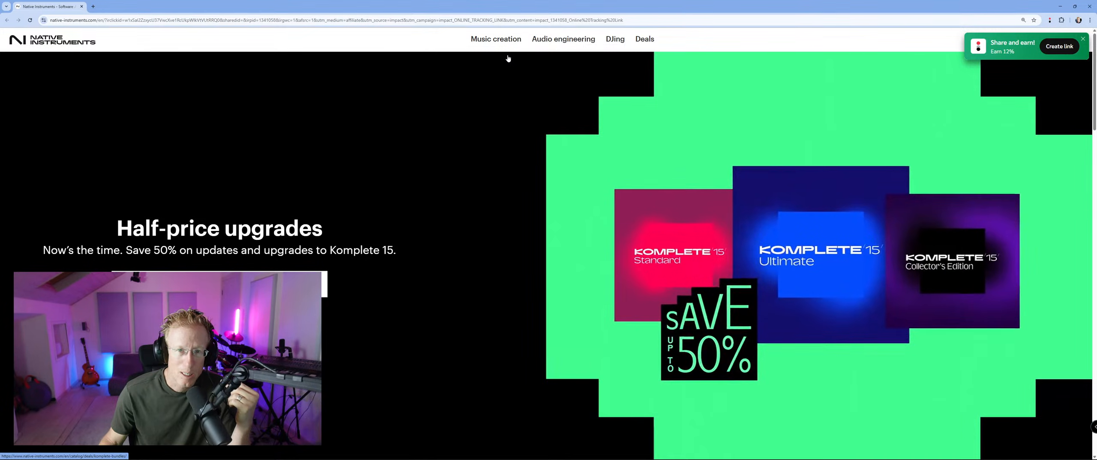
# Step: Open the Music creation catalogue and look over its products and prices
pyautogui.click(496, 40)
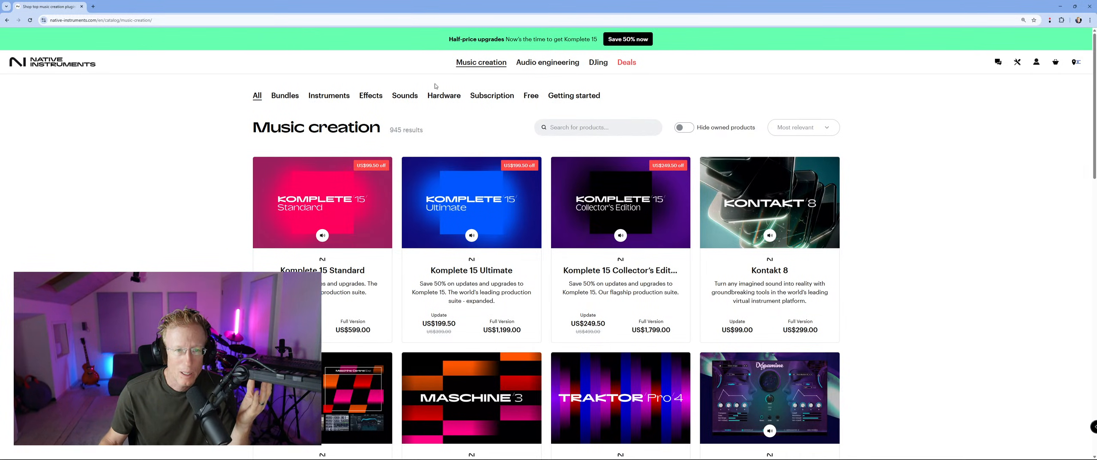
pyautogui.scroll(-8, 429, 258)
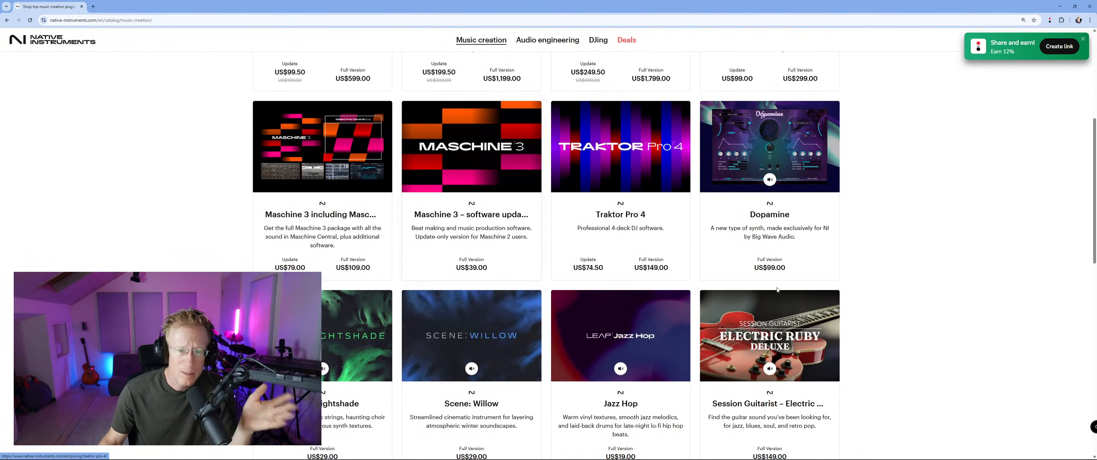
pyautogui.scroll(8, 625, 290)
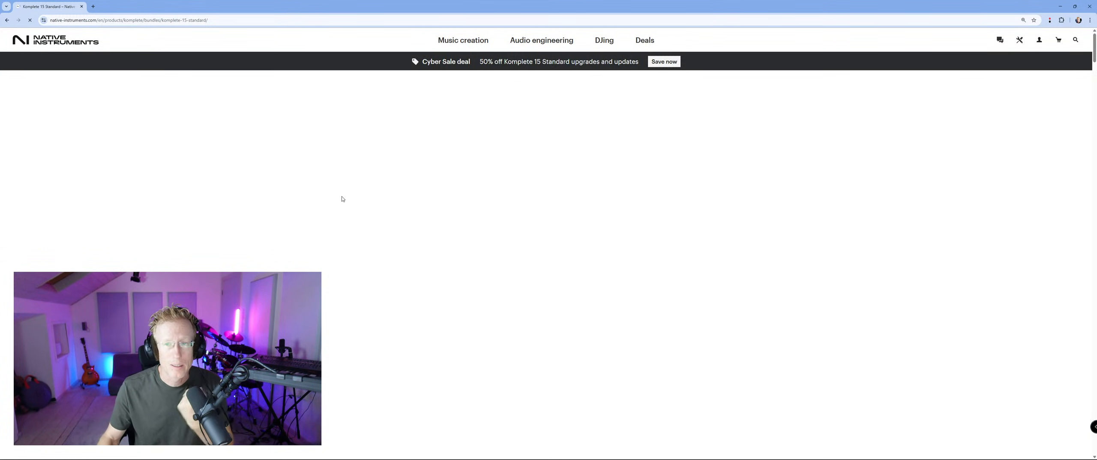
# Step: Look through the Komplete 15 Standard product page down to the What's new section and return to its start
pyautogui.scroll(-5, 576, 176)
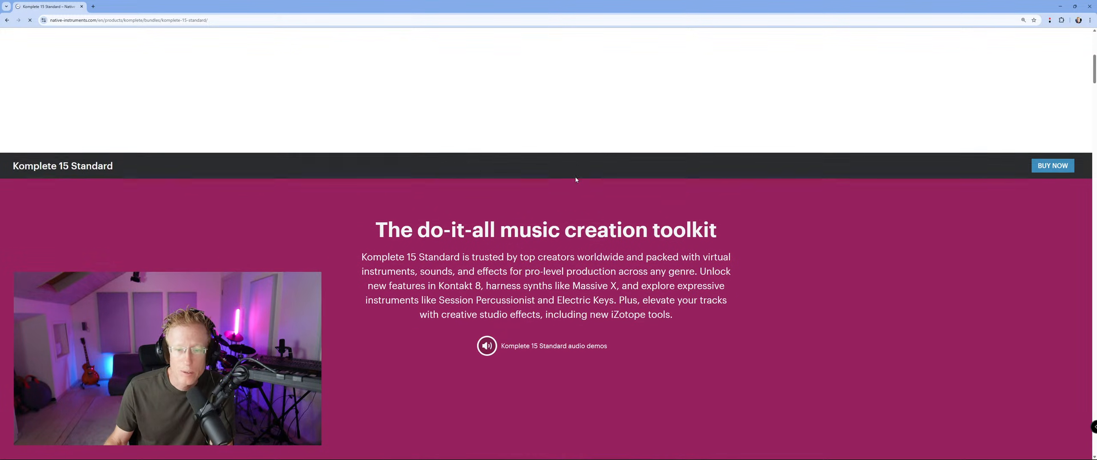
pyautogui.scroll(-10, 579, 182)
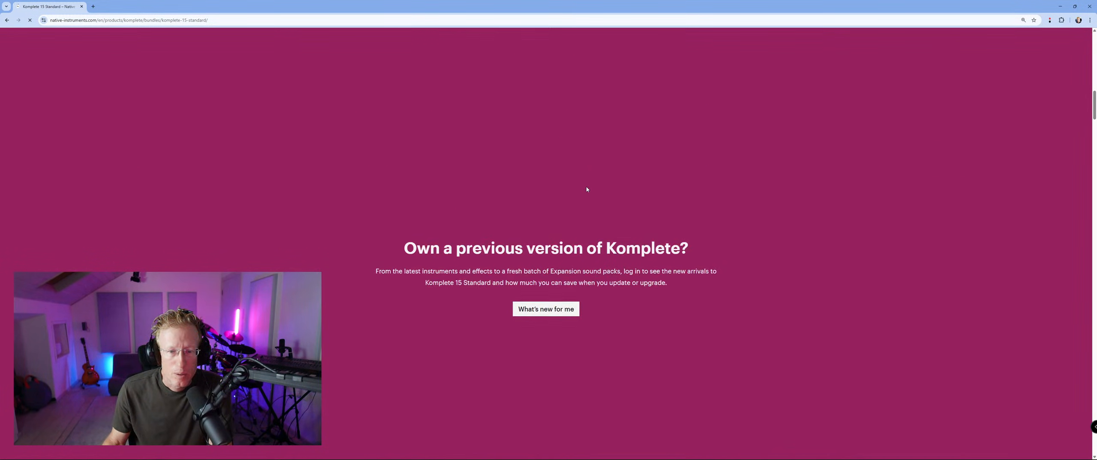
pyautogui.scroll(-4, 587, 189)
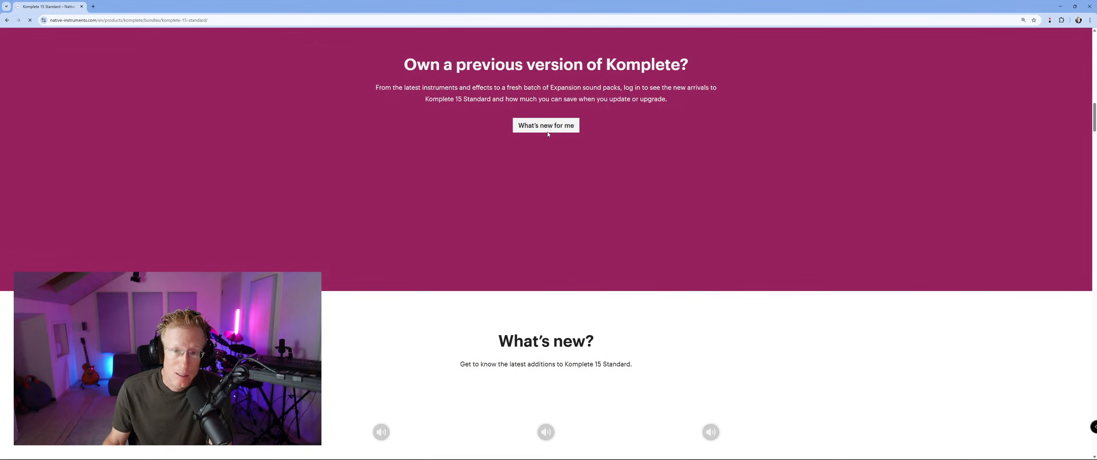
pyautogui.scroll(15, 559, 153)
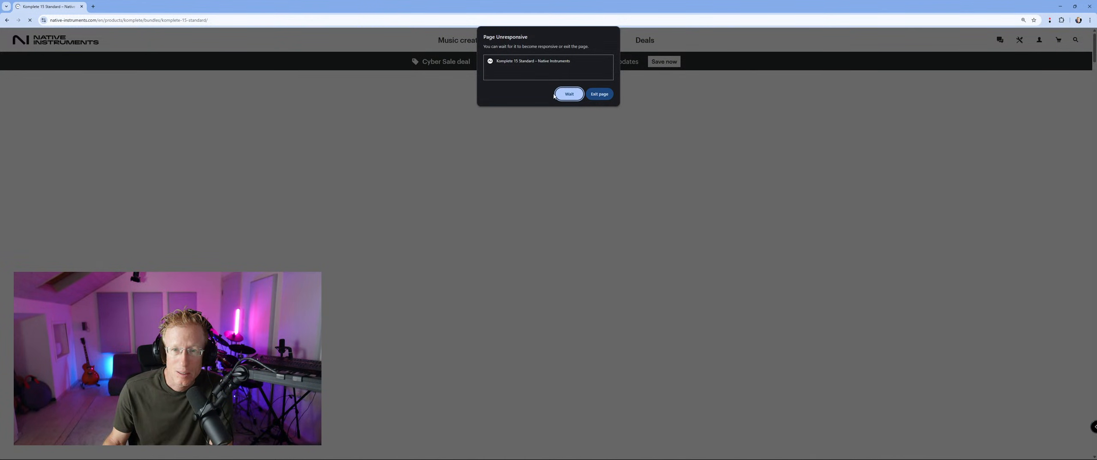
# Step: Choose to wait for the unresponsive page and reload the Komplete 15 Standard product page
pyautogui.click(569, 94)
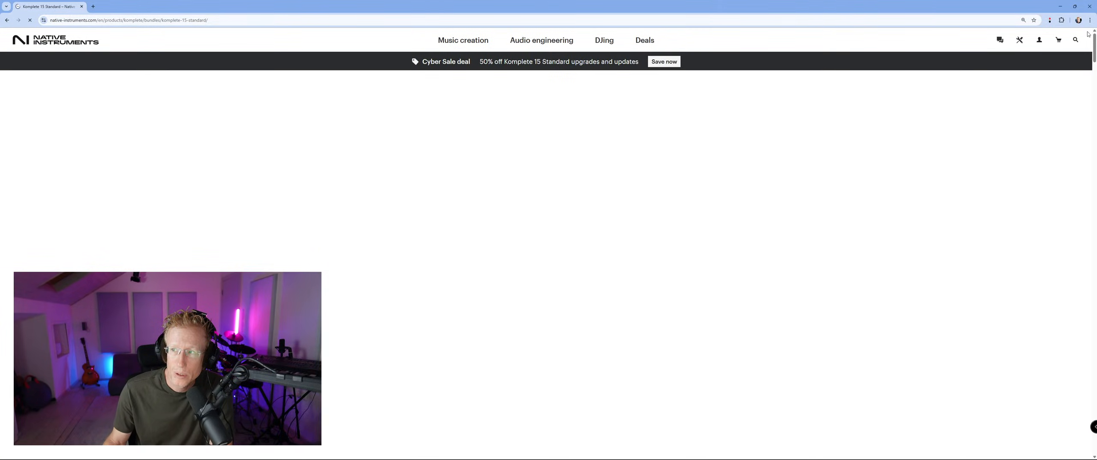
pyautogui.click(802, 18)
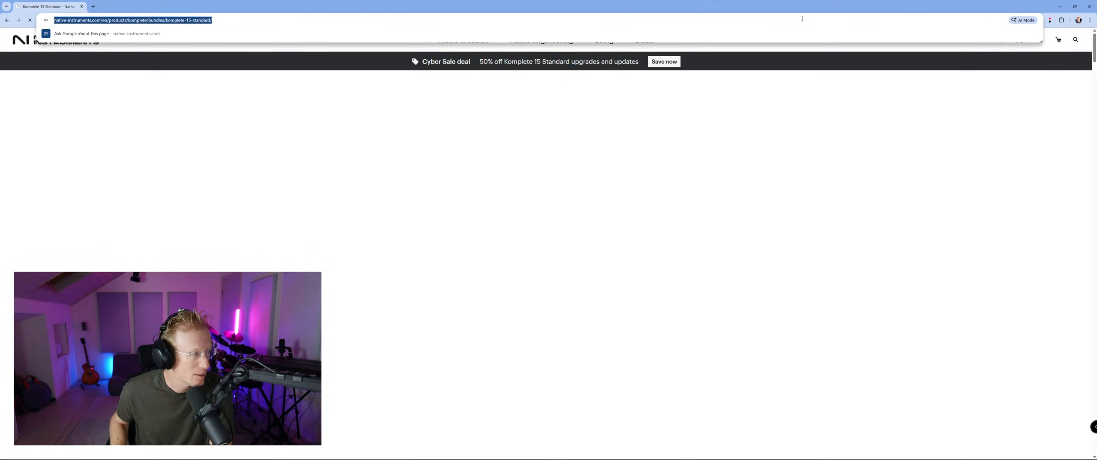
pyautogui.press('Return')
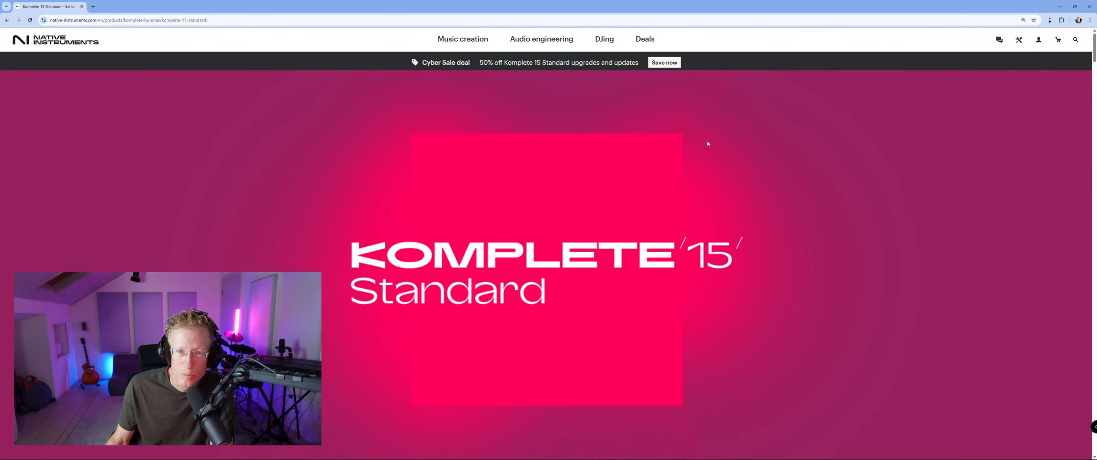
# Step: View the What's new for me page of Komplete 15 Standard and return to the product page
pyautogui.scroll(-6, 591, 129)
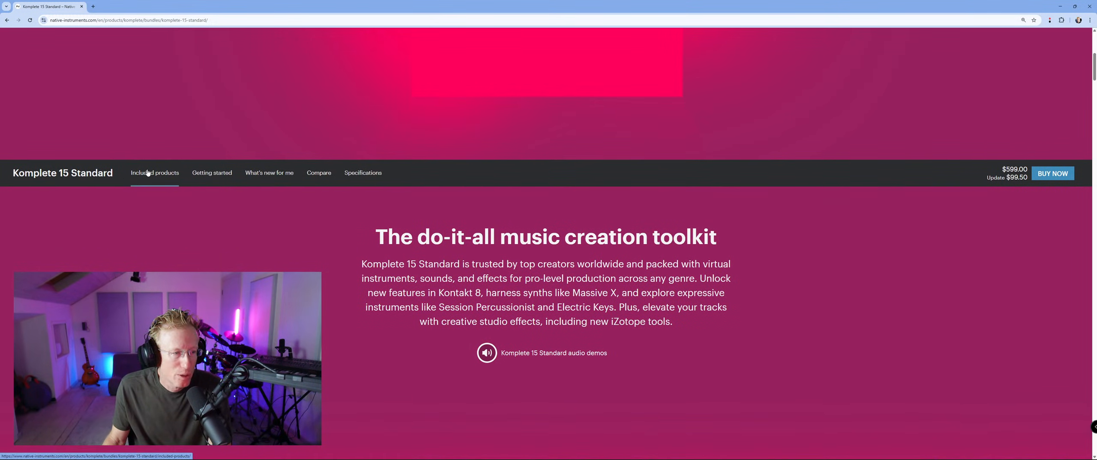
pyautogui.click(264, 173)
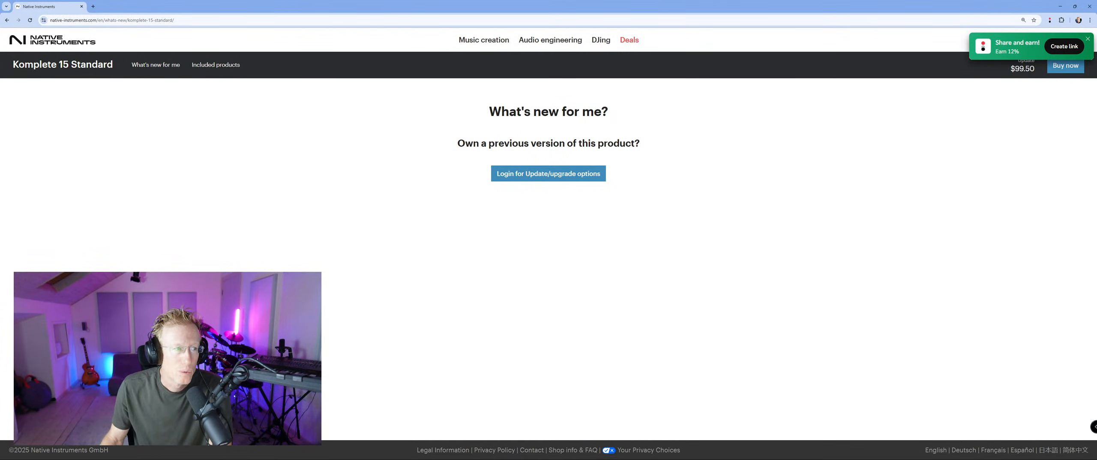
pyautogui.click(7, 20)
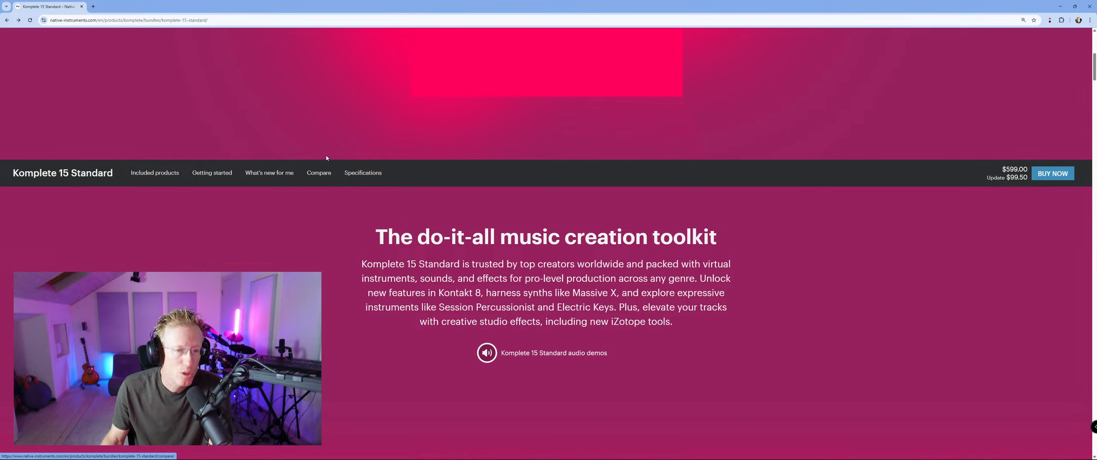
# Step: Open the Komplete 15 bundle comparison and examine the three editions' contents, full prices, and update and upgrade prices
pyautogui.click(319, 172)
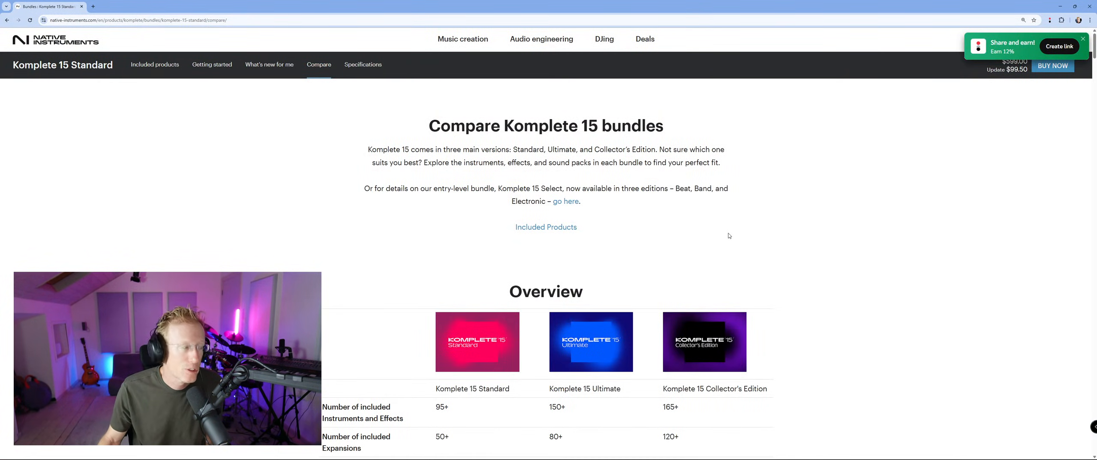
pyautogui.scroll(-4, 729, 236)
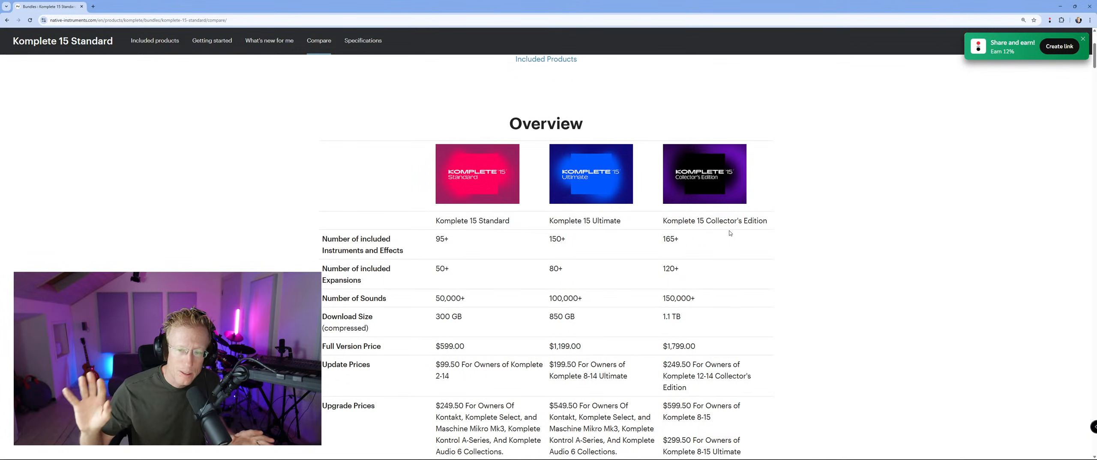
pyautogui.scroll(-3, 604, 63)
pyautogui.scroll(-2, 604, 63)
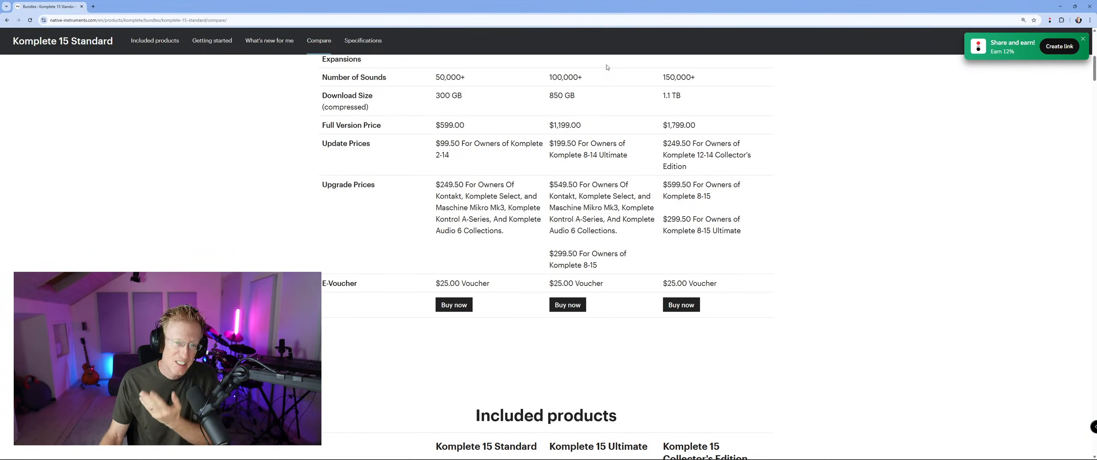
pyautogui.scroll(-8, 608, 67)
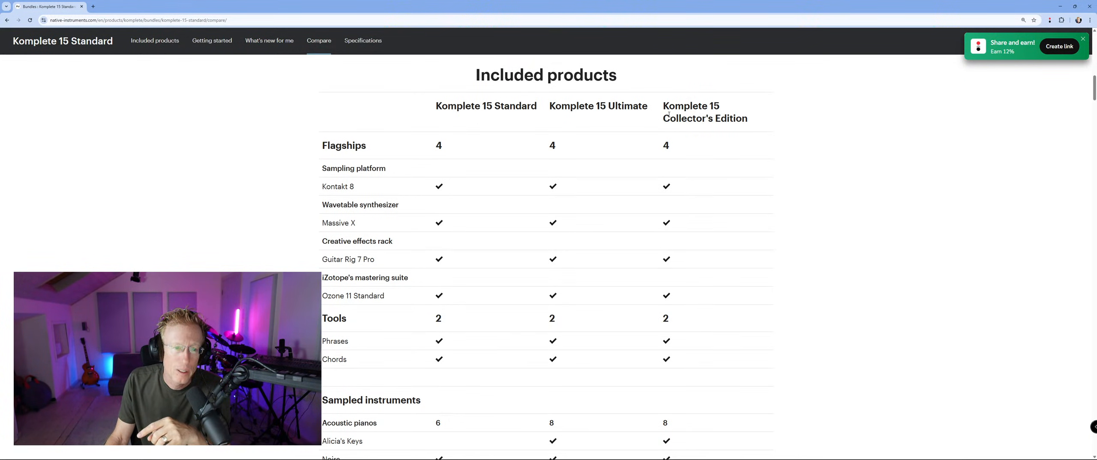
pyautogui.scroll(-3, 669, 114)
pyautogui.scroll(10, 671, 115)
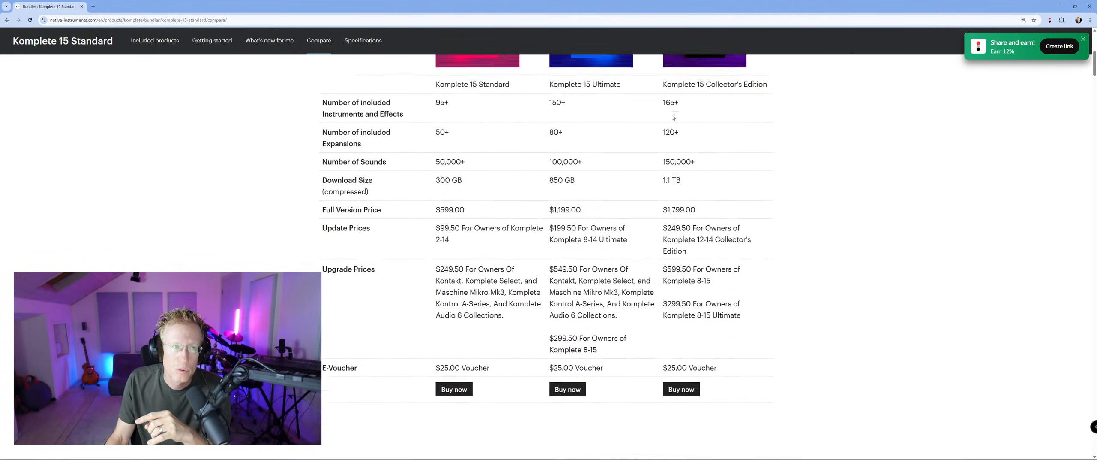
pyautogui.scroll(1, 673, 117)
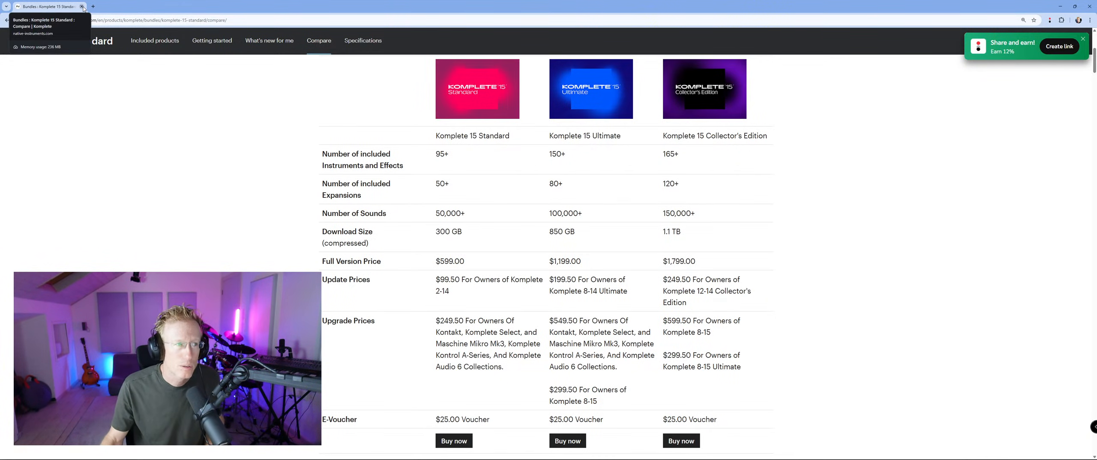
pyautogui.scroll(-2, 663, 239)
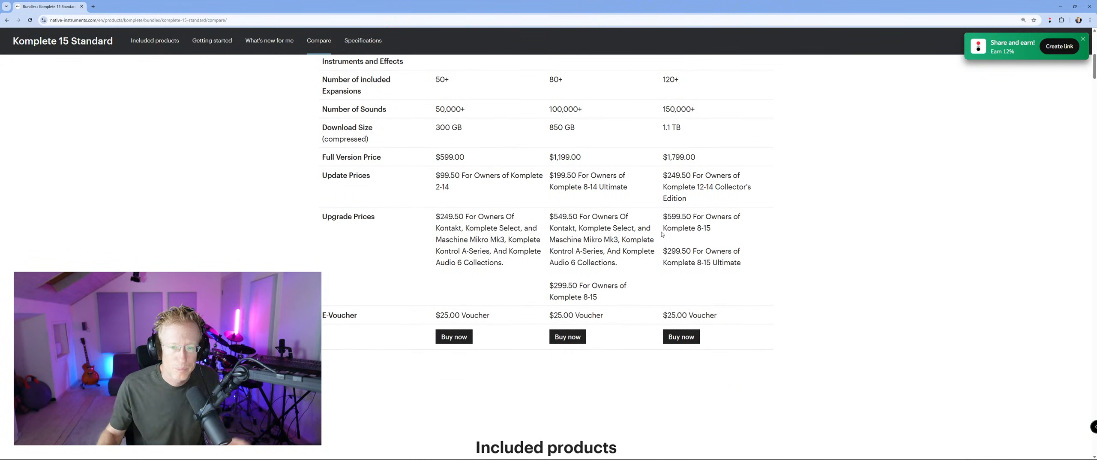
pyautogui.scroll(7, 662, 234)
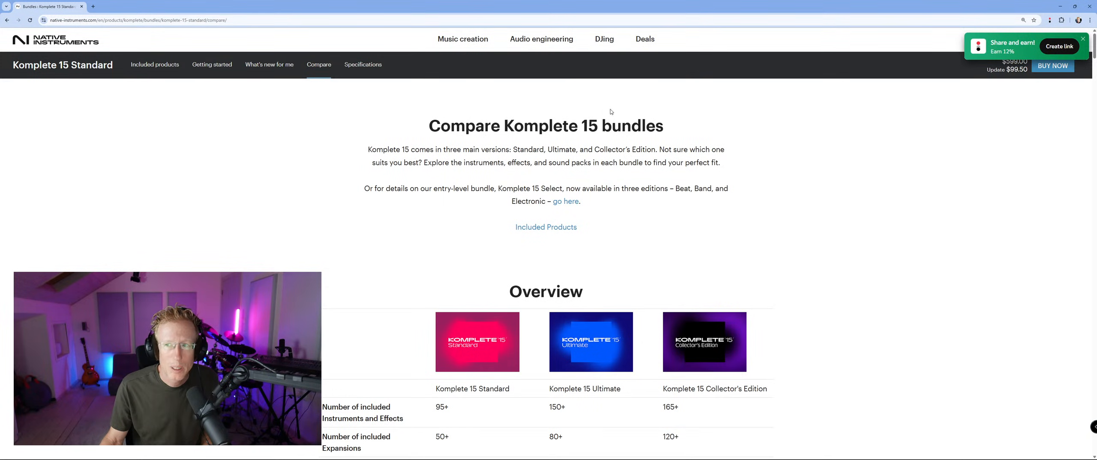
# Step: Dismiss the Share and earn pop-up and return to the Native Instruments home page
pyautogui.click(1084, 39)
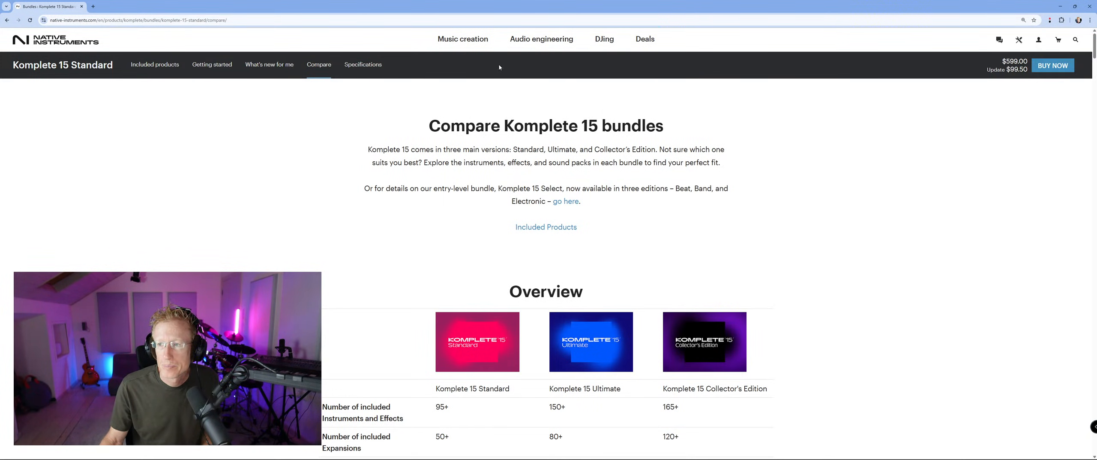
pyautogui.click(54, 42)
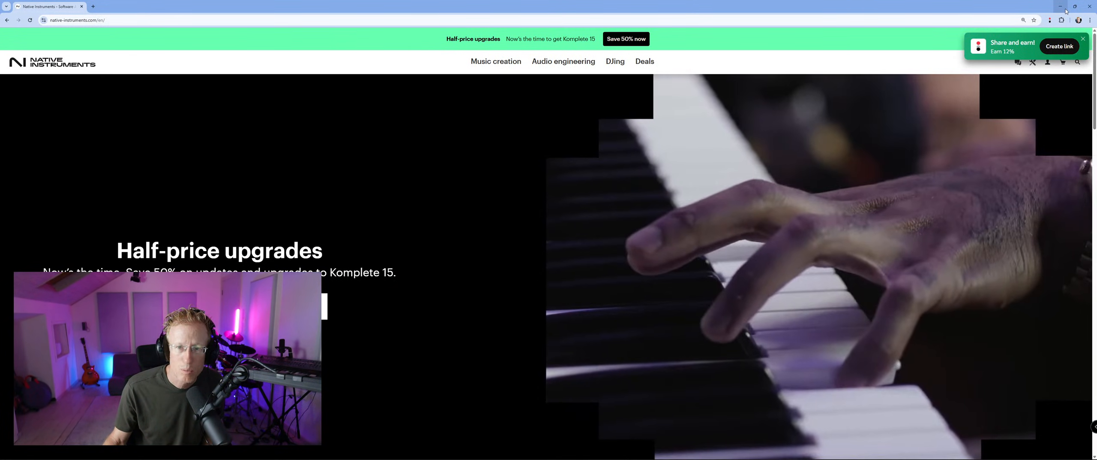
# Step: Minimize both browser windows and switch to the Cubase project with the Kontakt 8 instrument
pyautogui.click(1066, 8)
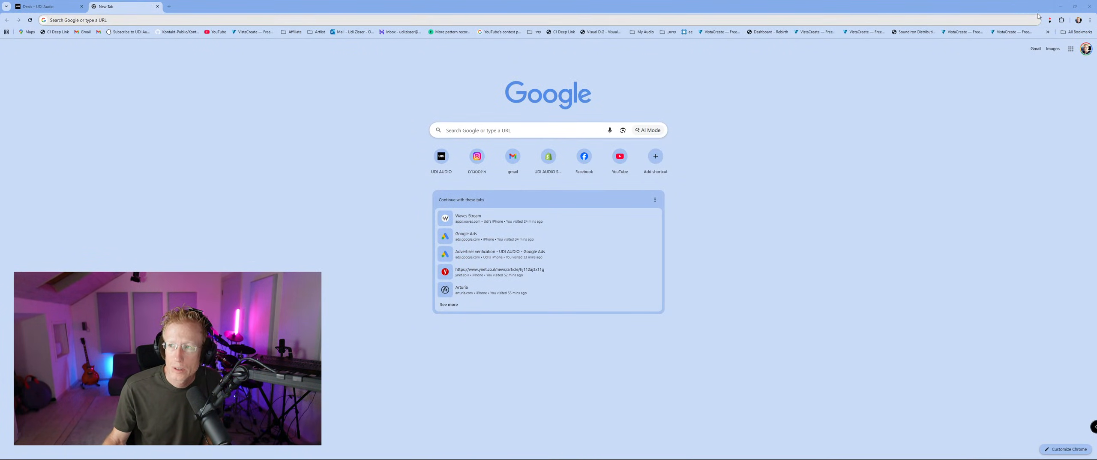
pyautogui.click(1061, 7)
pyautogui.click(494, 5)
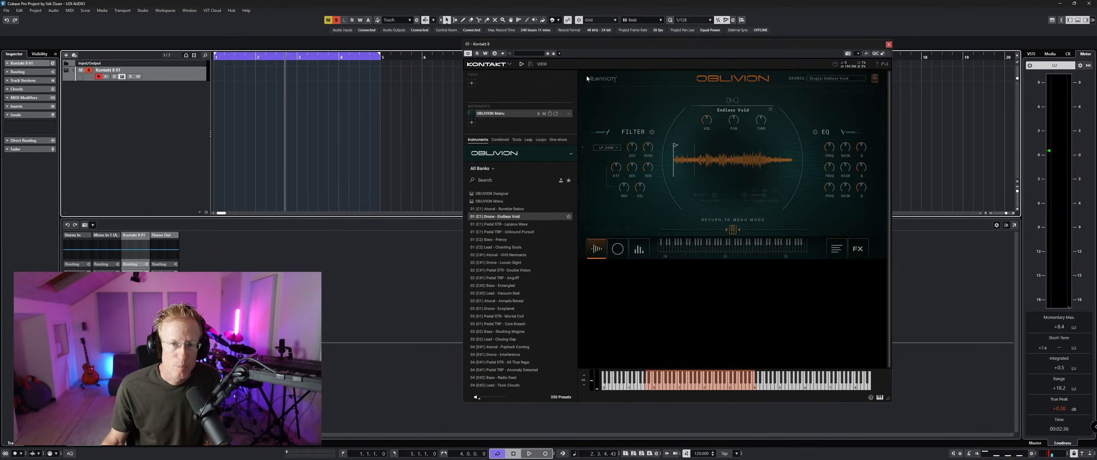
# Step: Open Kontakt's library browser and look through the installed instruments to the end of the list
pyautogui.click(529, 65)
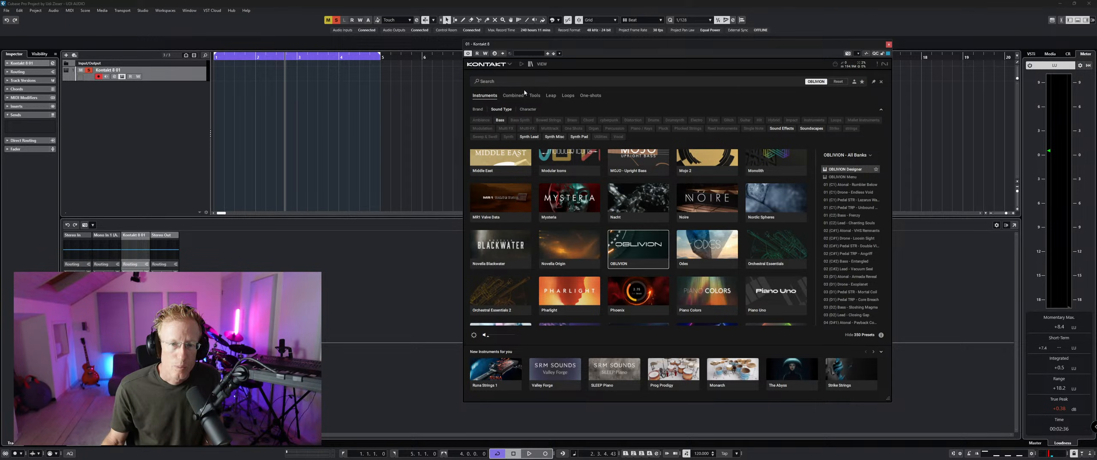
pyautogui.scroll(-3, 566, 210)
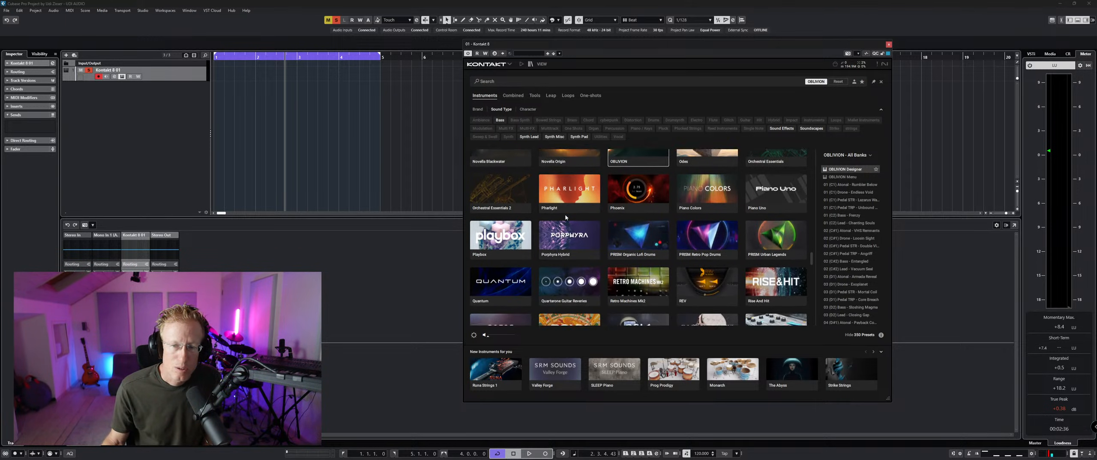
pyautogui.scroll(-6, 566, 217)
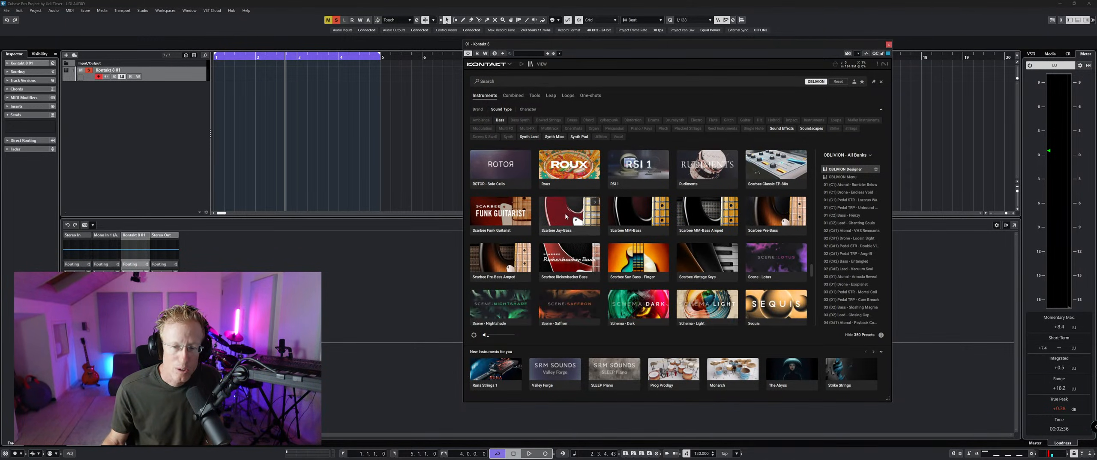
pyautogui.scroll(-3, 566, 217)
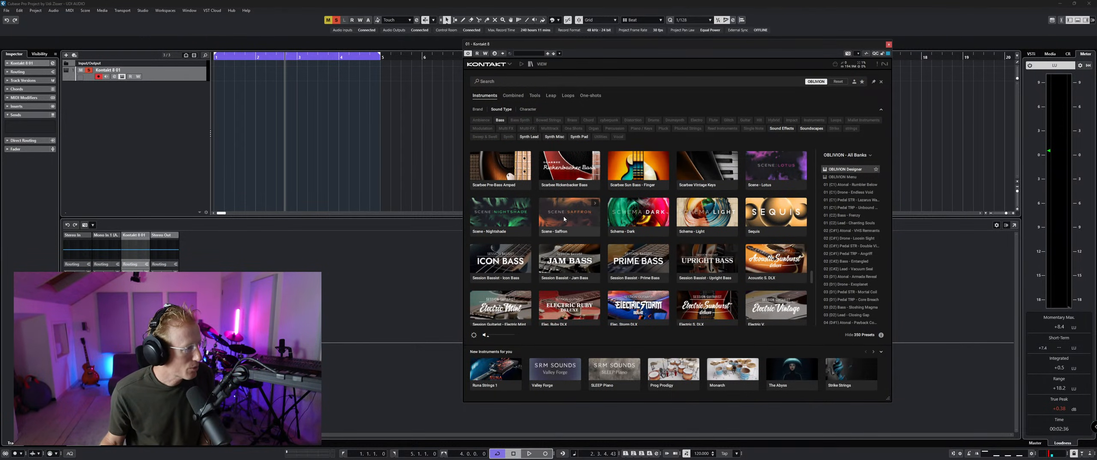
pyautogui.scroll(-6, 565, 218)
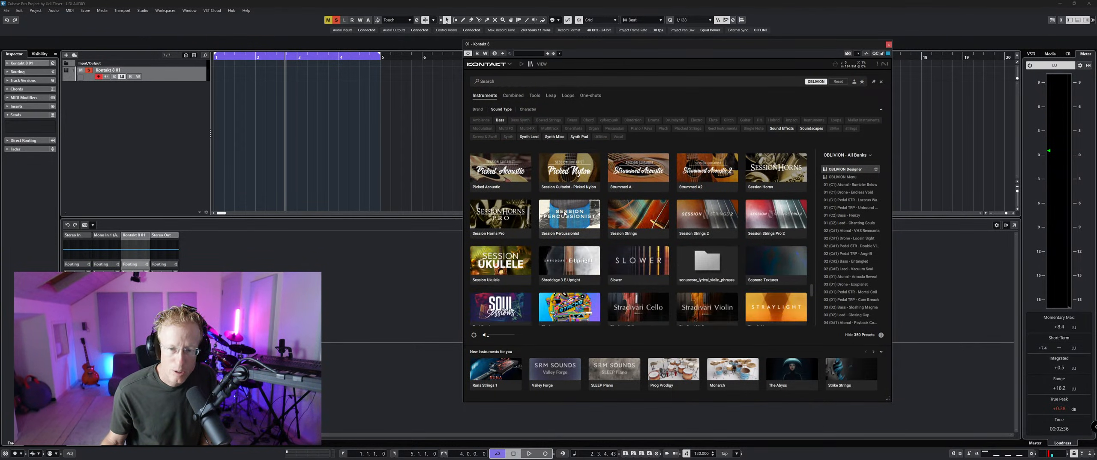
pyautogui.scroll(-1, 564, 214)
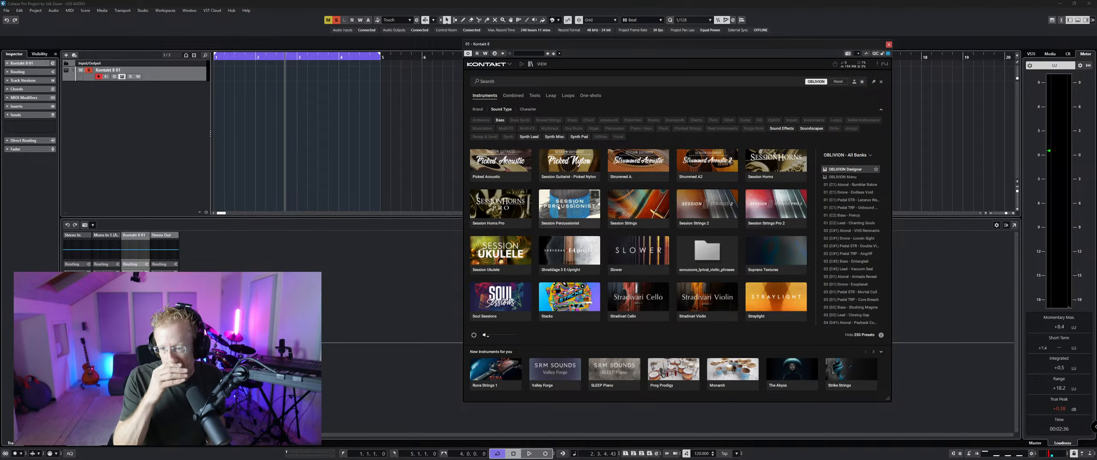
pyautogui.scroll(-5, 558, 207)
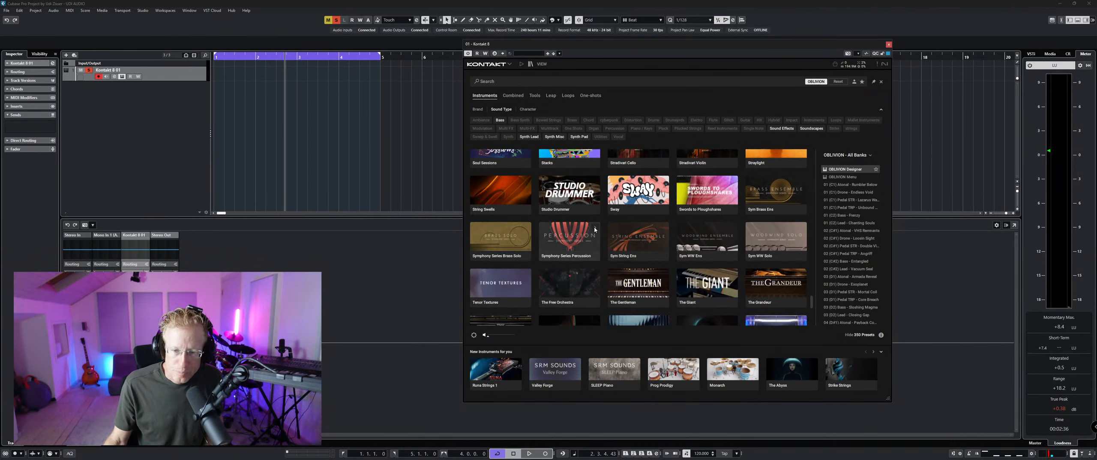
pyautogui.scroll(-12, 595, 230)
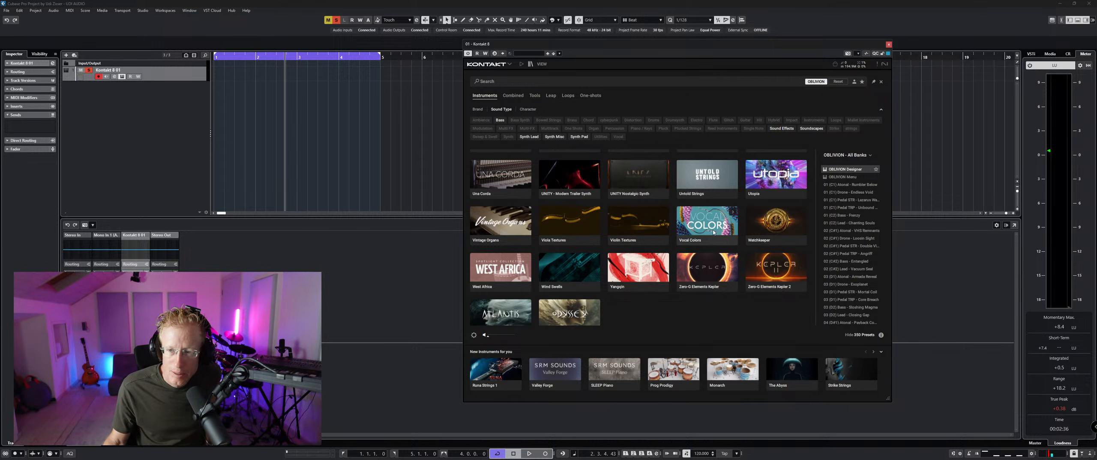
# Step: Go back up the Kontakt instrument list and select the Scene - Nightshade library
pyautogui.scroll(12, 714, 232)
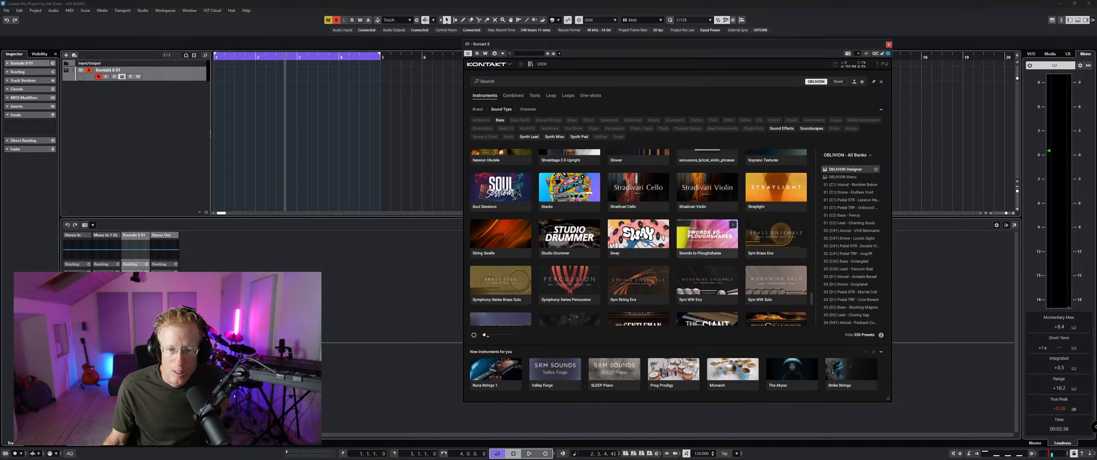
pyautogui.scroll(4, 714, 232)
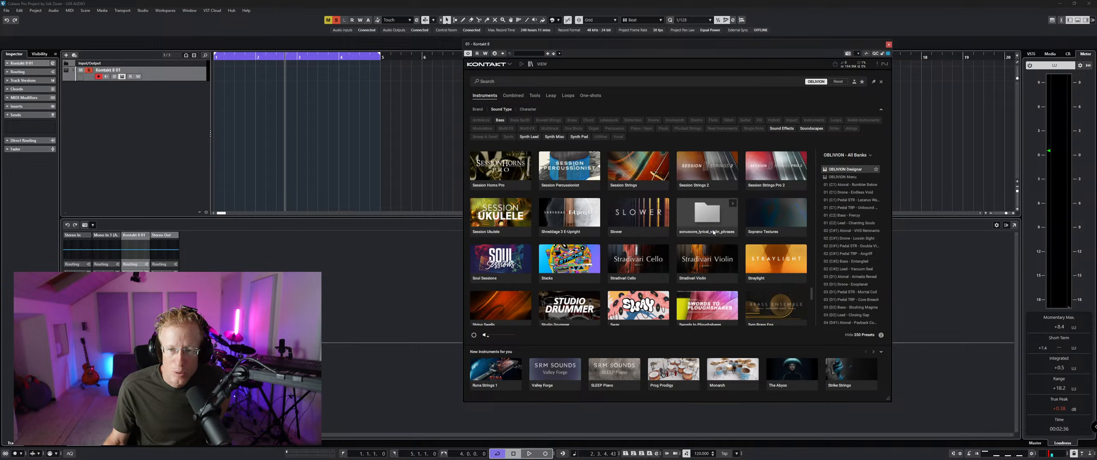
pyautogui.scroll(4, 713, 232)
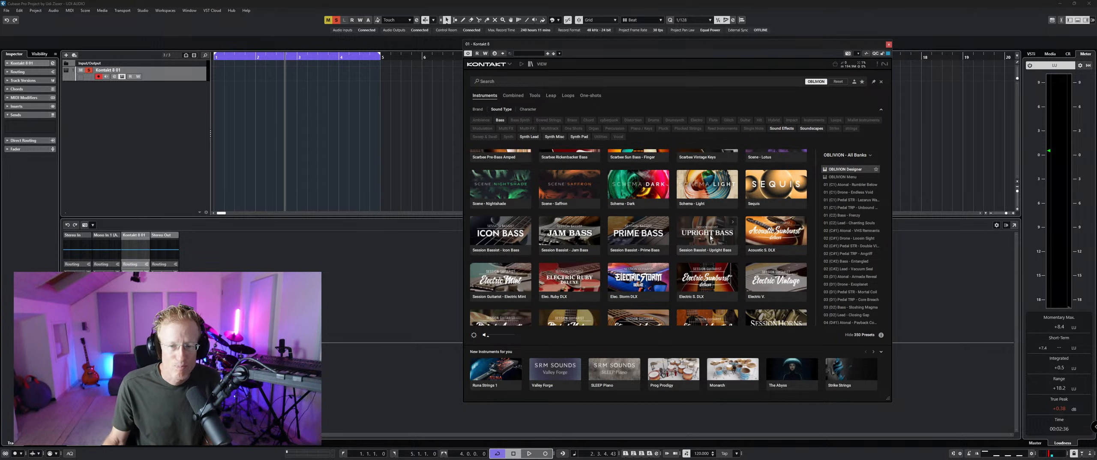
pyautogui.scroll(1, 714, 232)
pyautogui.scroll(1, 707, 232)
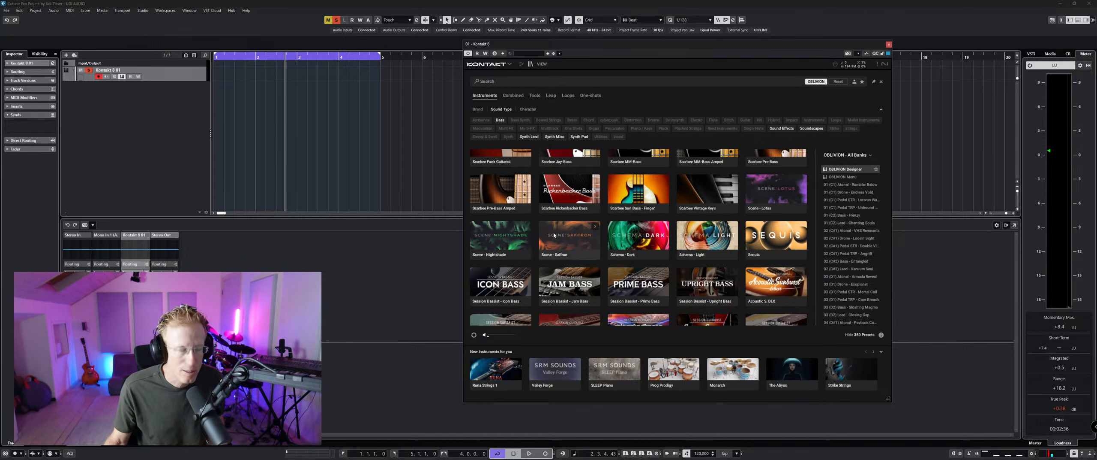
pyautogui.click(507, 238)
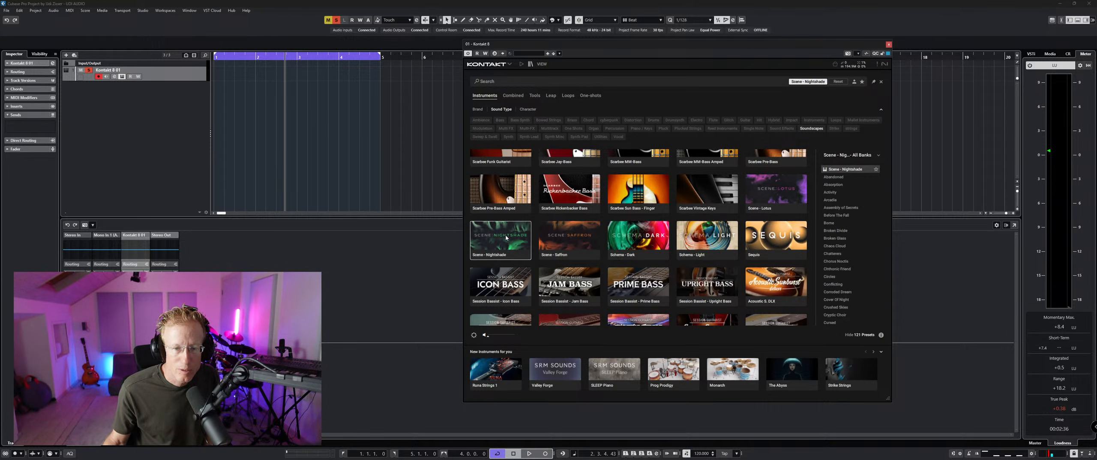
# Step: Load the Scene - Nightshade instrument and audition its blend control plus the Absorption and Chatterers presets
pyautogui.doubleClick(843, 170)
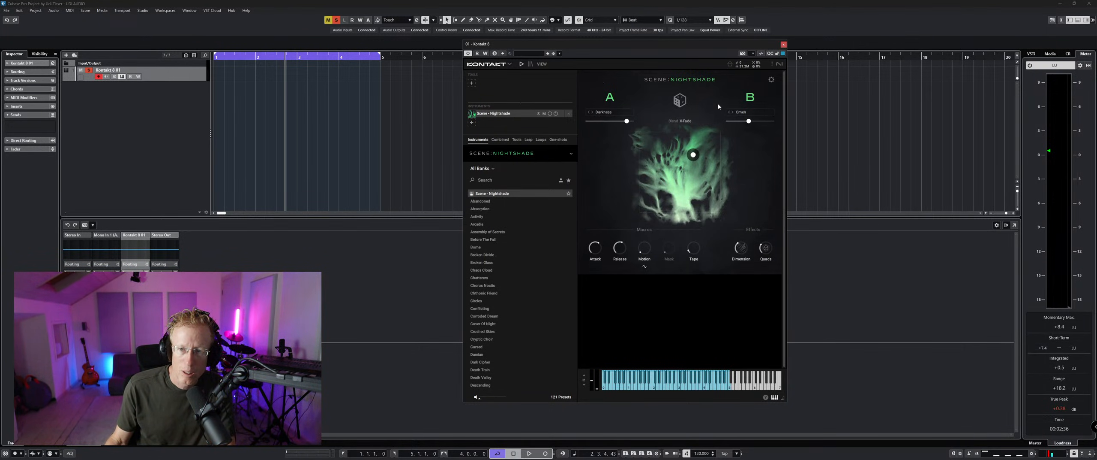
pyautogui.moveTo(697, 156); pyautogui.dragTo(675, 193)
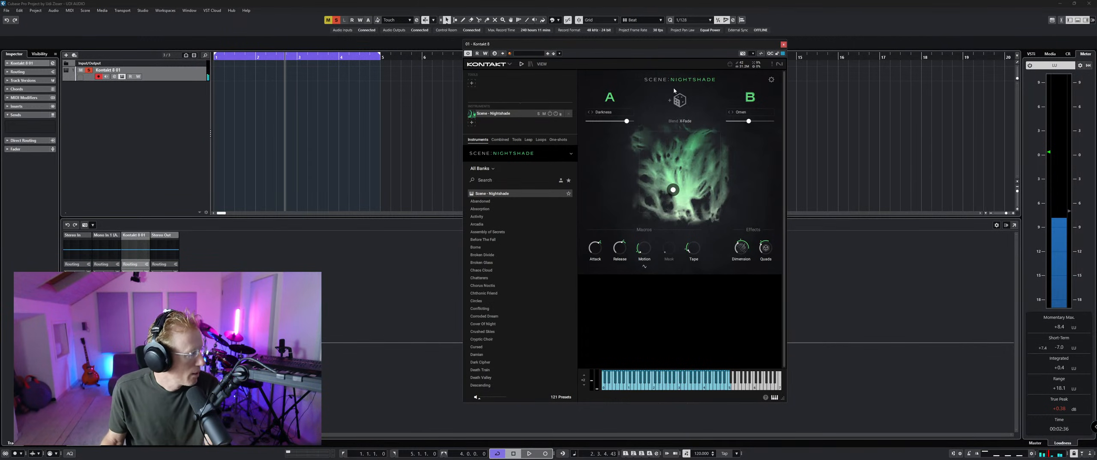
pyautogui.click(489, 209)
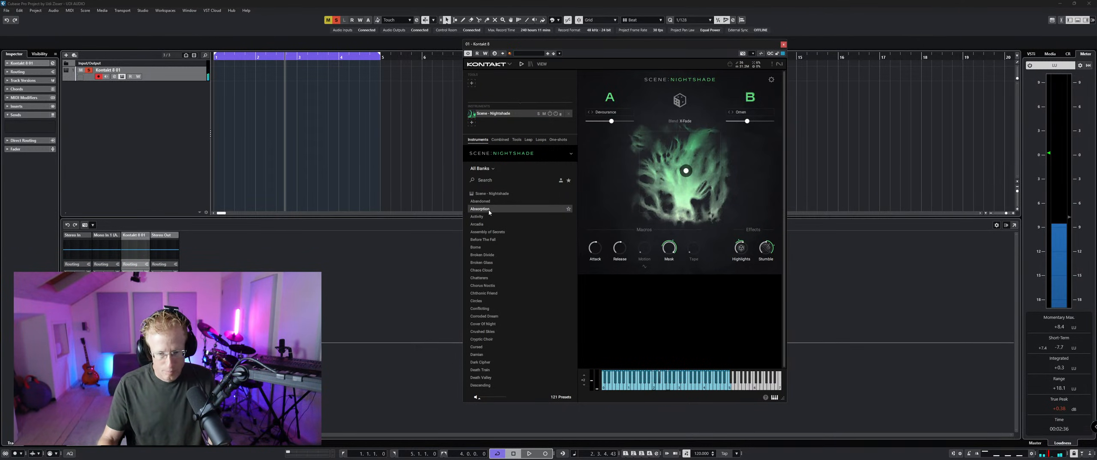
pyautogui.click(496, 277)
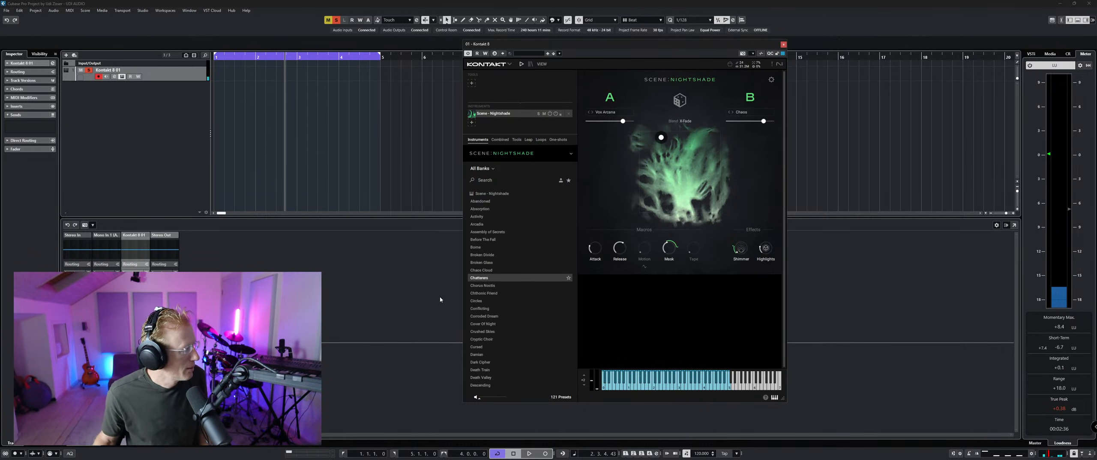
# Step: Find LCO Producer Strings in Kontakt's instrument library and select it
pyautogui.click(530, 64)
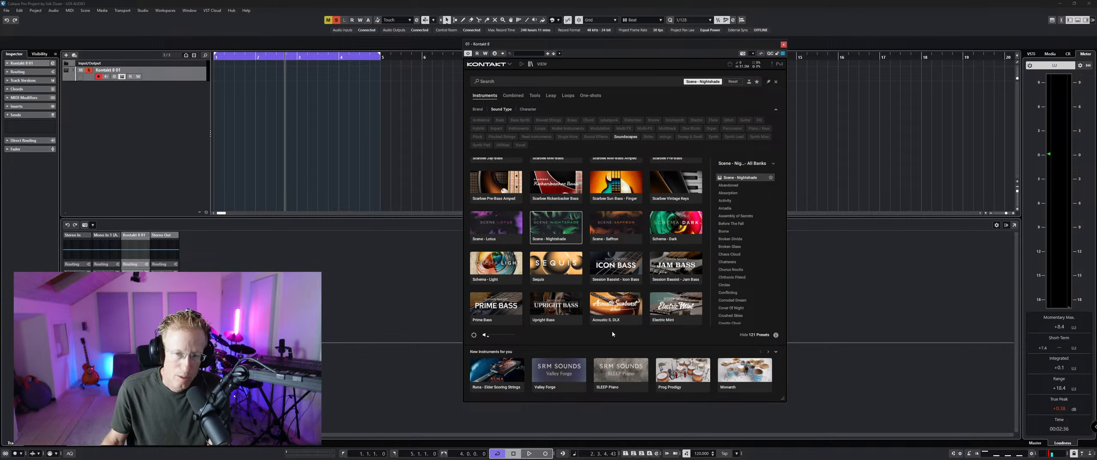
pyautogui.scroll(-3, 577, 257)
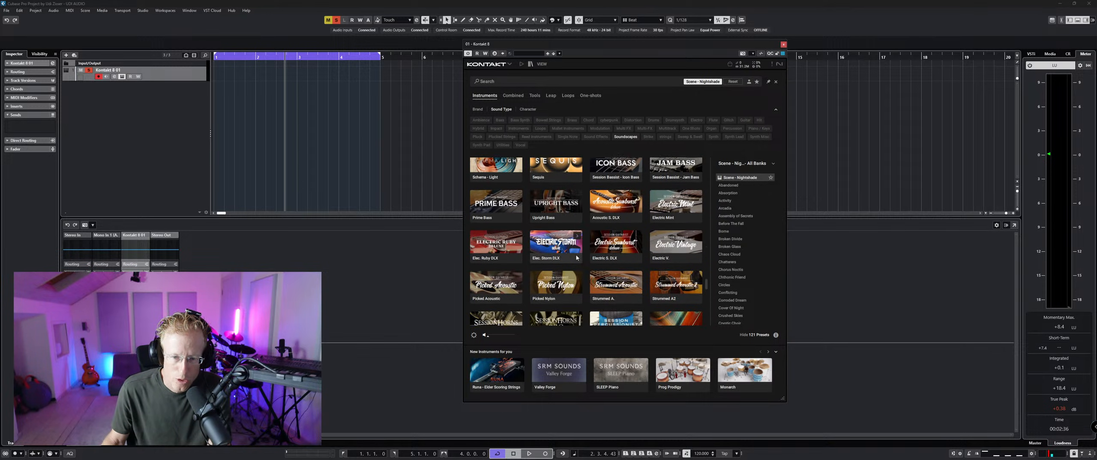
pyautogui.scroll(7, 575, 250)
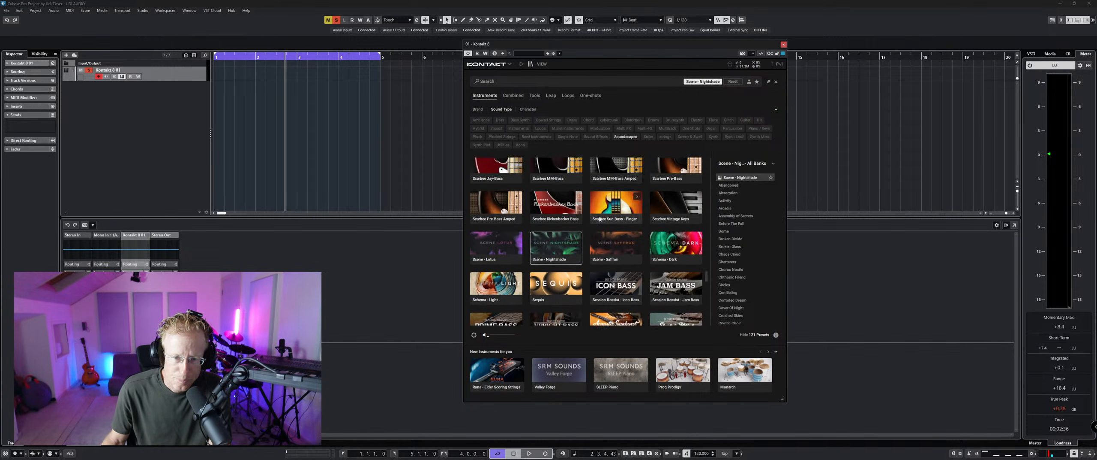
pyautogui.scroll(3, 598, 230)
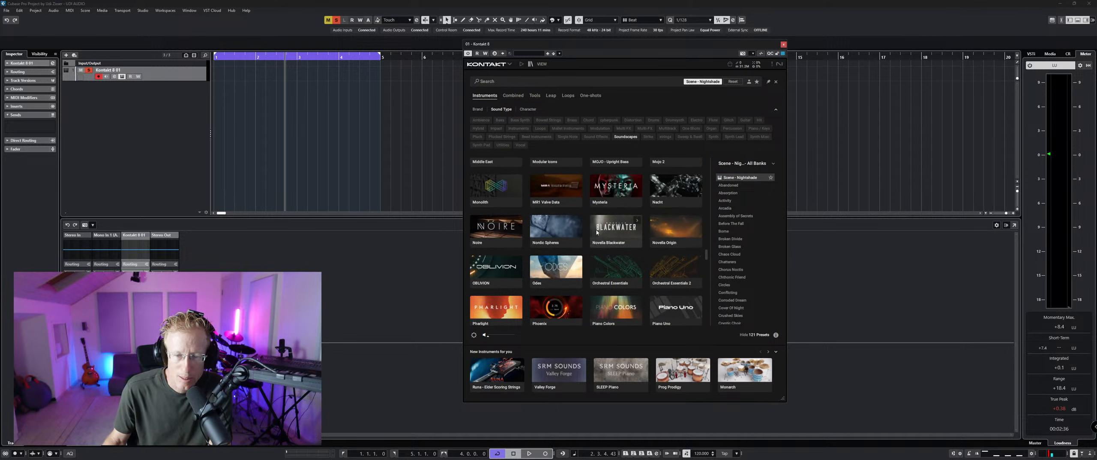
pyautogui.scroll(1, 598, 232)
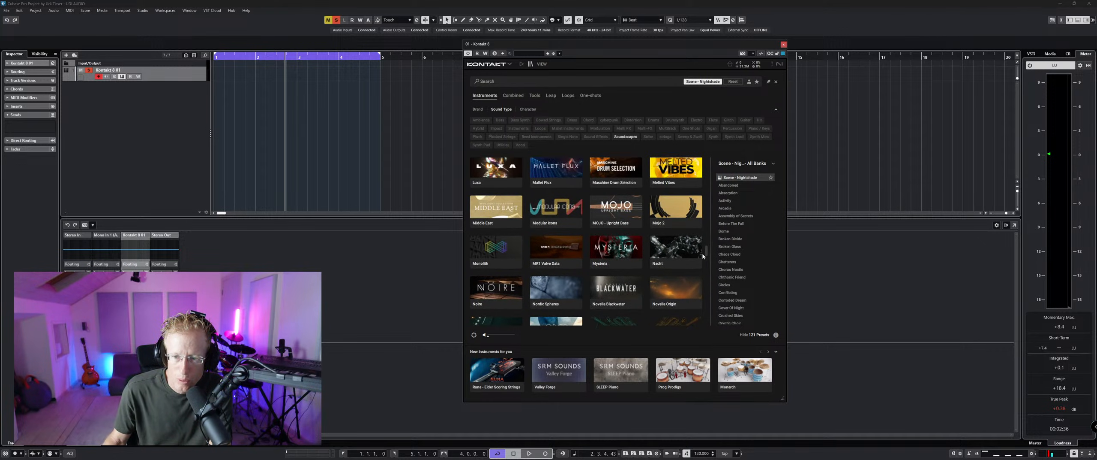
pyautogui.moveTo(705, 255); pyautogui.dragTo(705, 248)
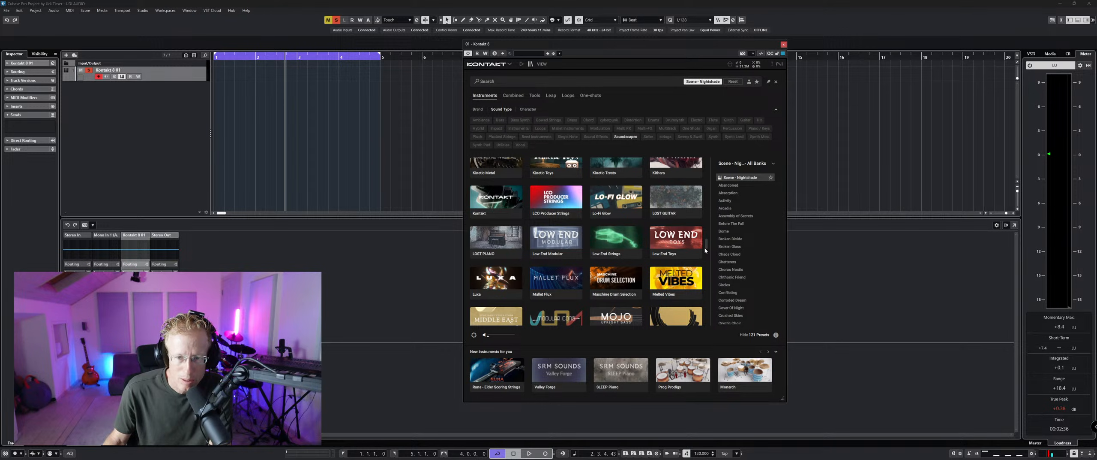
pyautogui.click(571, 199)
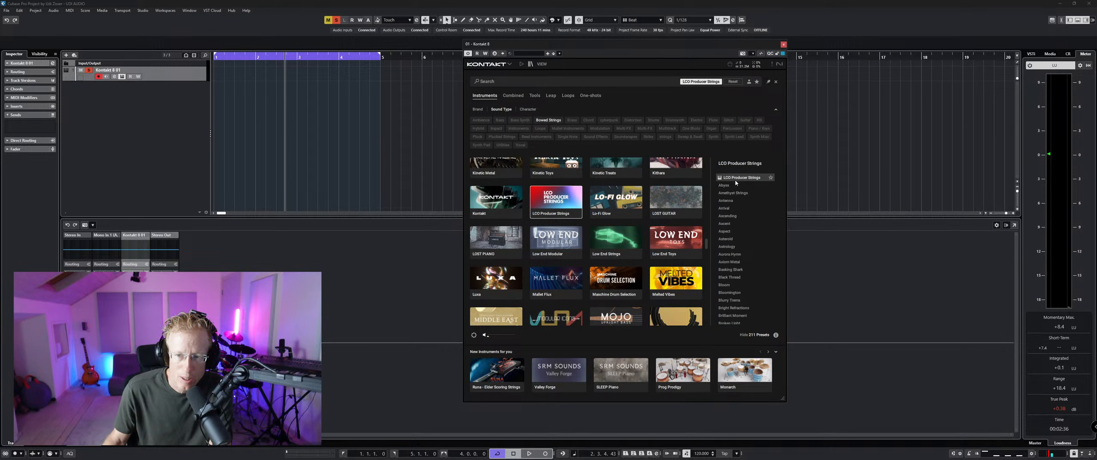
# Step: Load LCO Producer Strings and audition its Amethyst Strings and Antenna presets
pyautogui.doubleClick(737, 178)
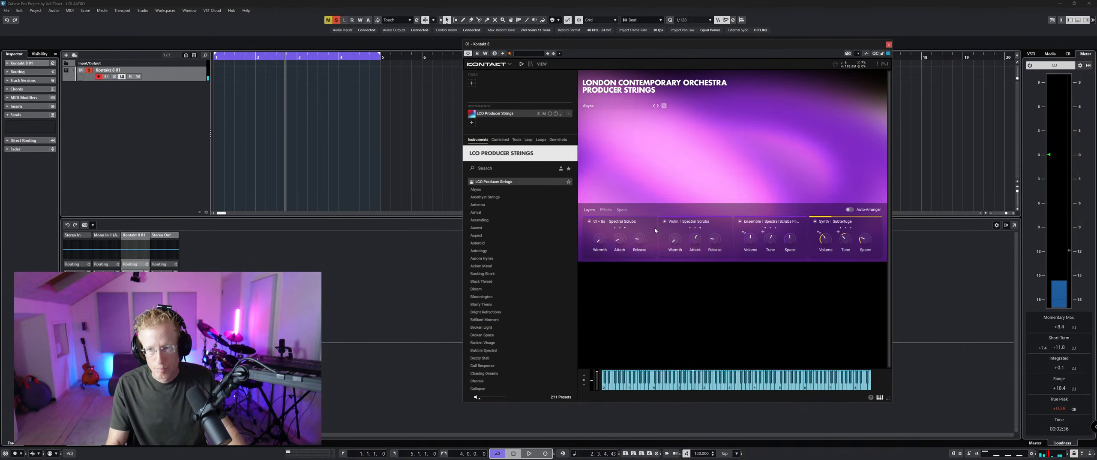
pyautogui.click(505, 198)
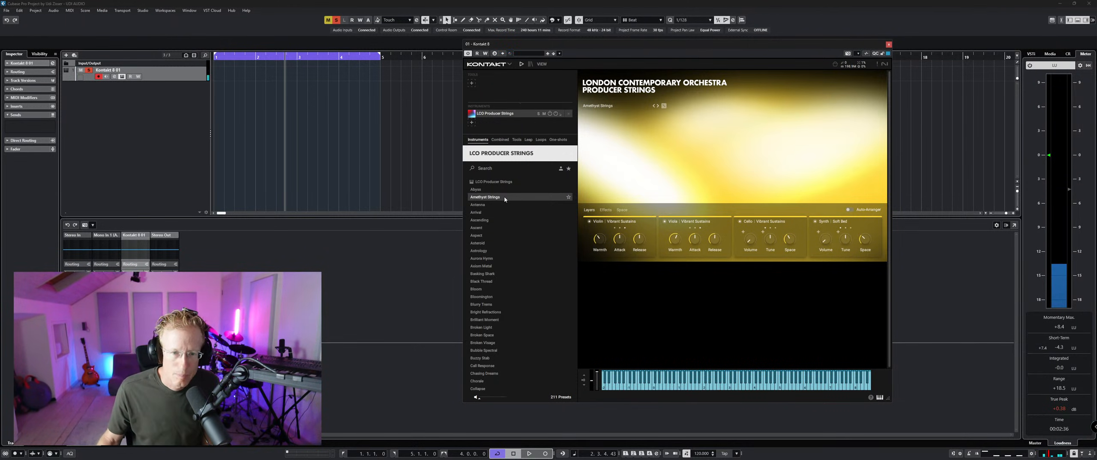
pyautogui.click(480, 206)
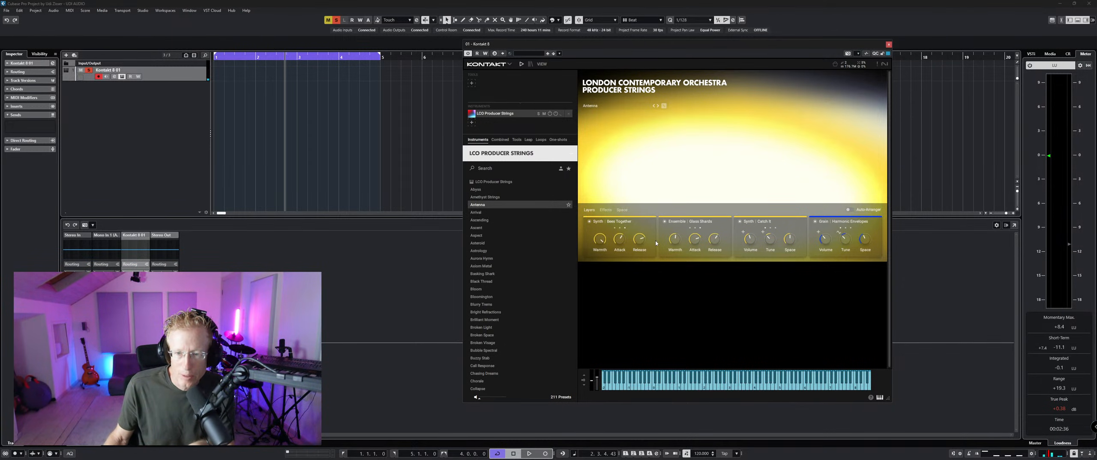
# Step: Switch through the control sets of the Antenna preset's first two layers and raise the second layer's modulation amount
pyautogui.click(614, 228)
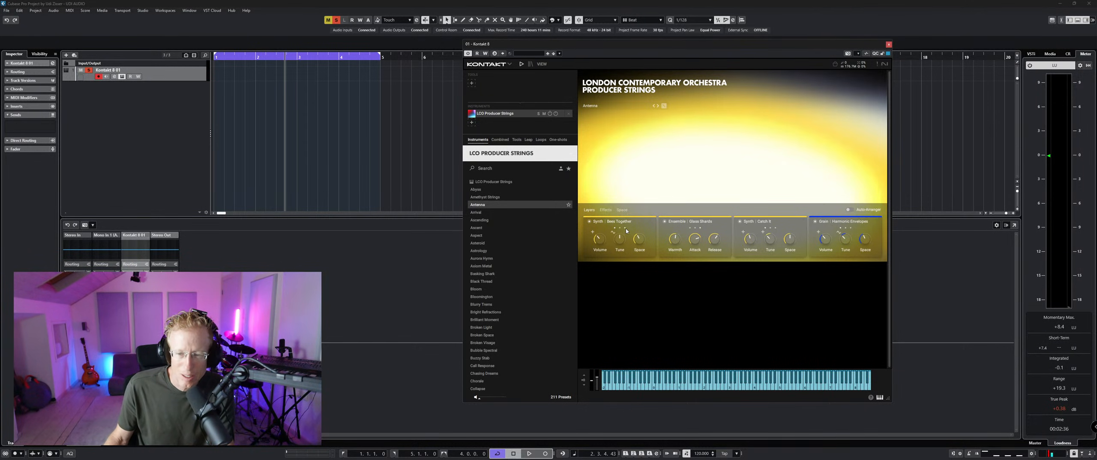
pyautogui.click(694, 229)
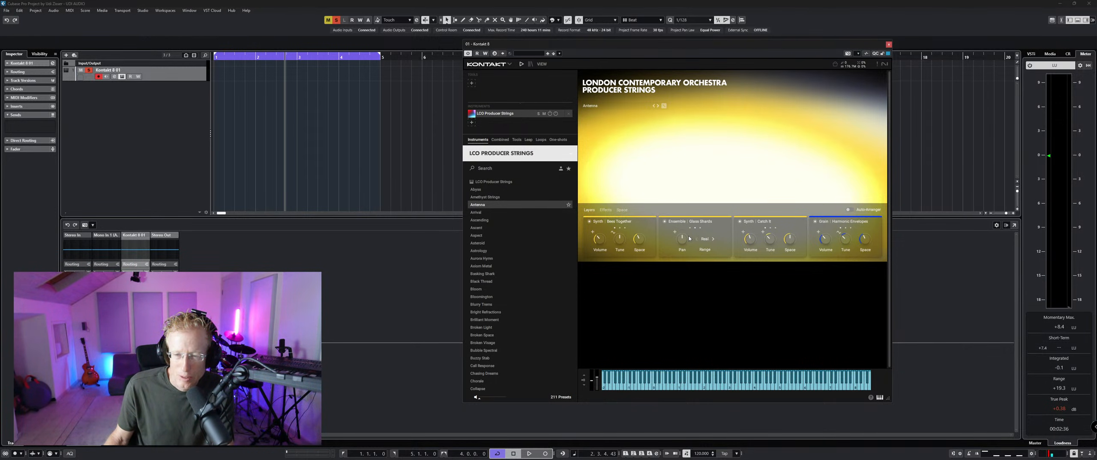
pyautogui.click(700, 228)
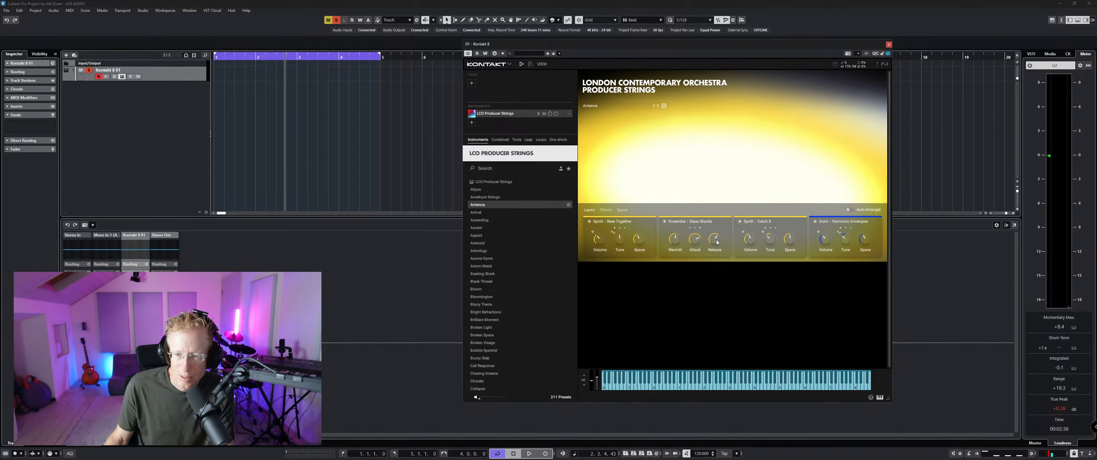
pyautogui.click(690, 229)
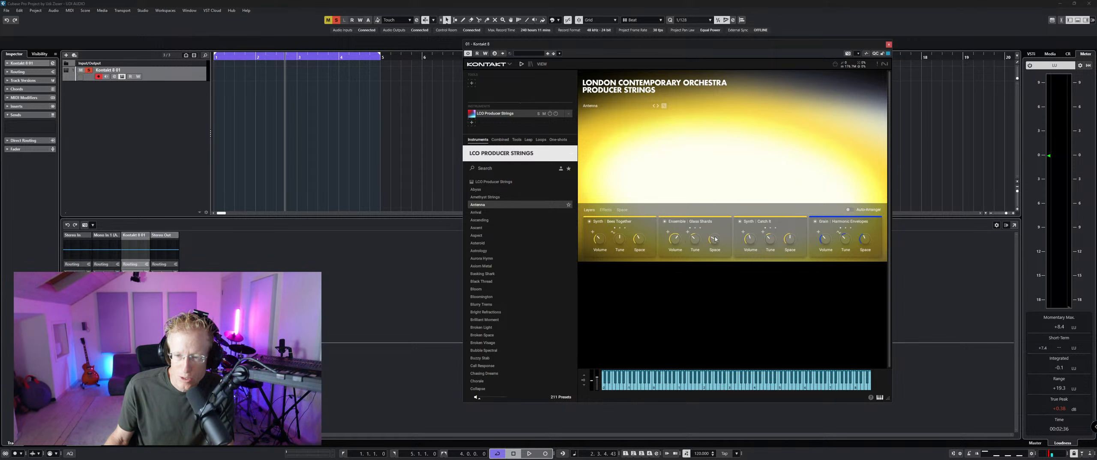
pyautogui.click(688, 232)
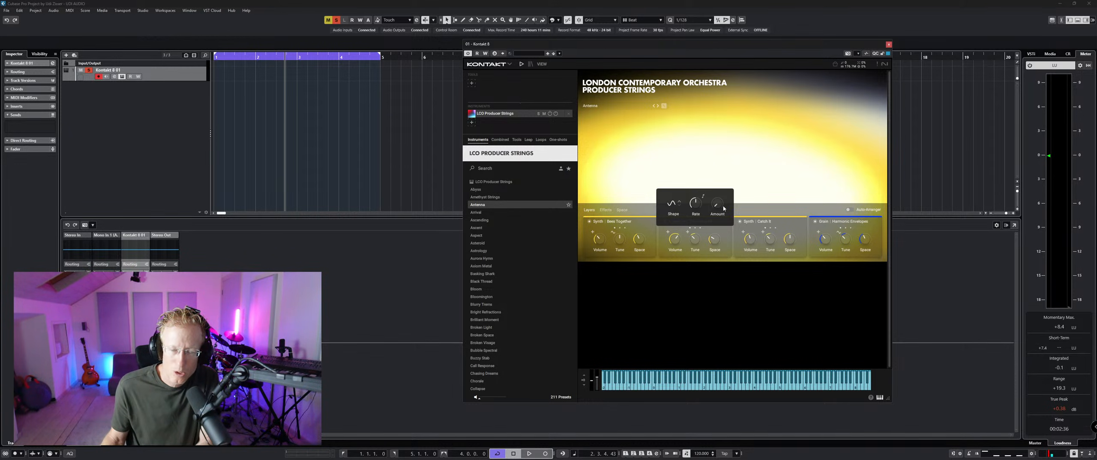
pyautogui.moveTo(719, 208); pyautogui.dragTo(718, 199)
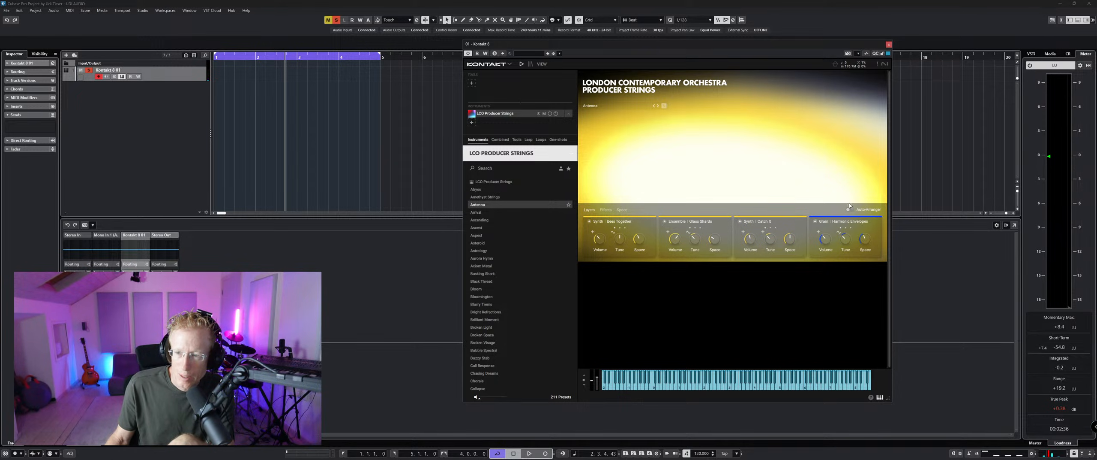
# Step: Set the Antenna preset's reverb space to Cathedral B after viewing its effects, and load the Axiom Metal preset
pyautogui.click(606, 210)
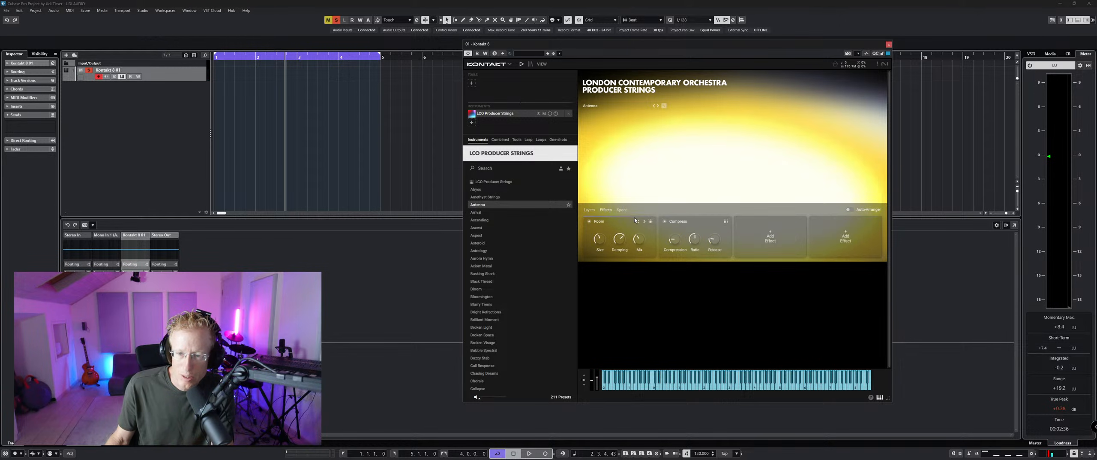
pyautogui.click(622, 209)
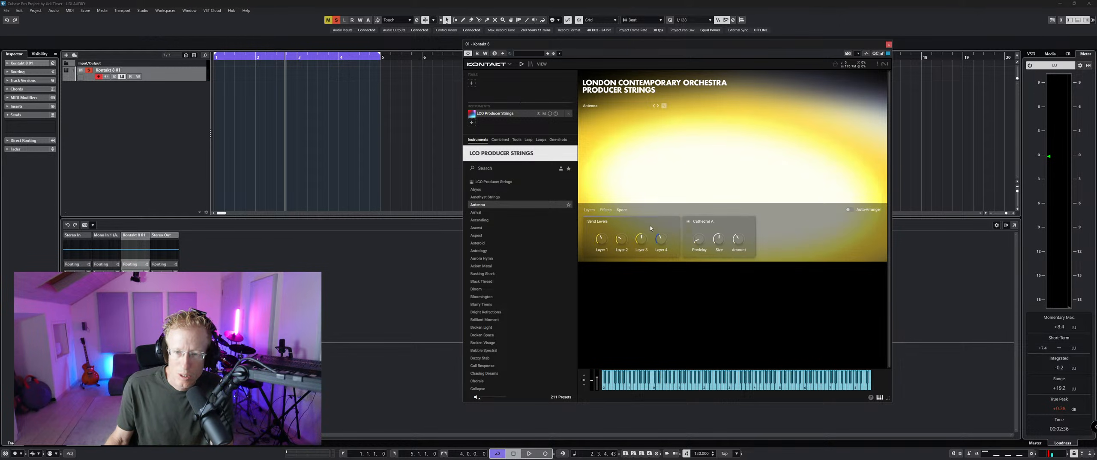
pyautogui.click(704, 221)
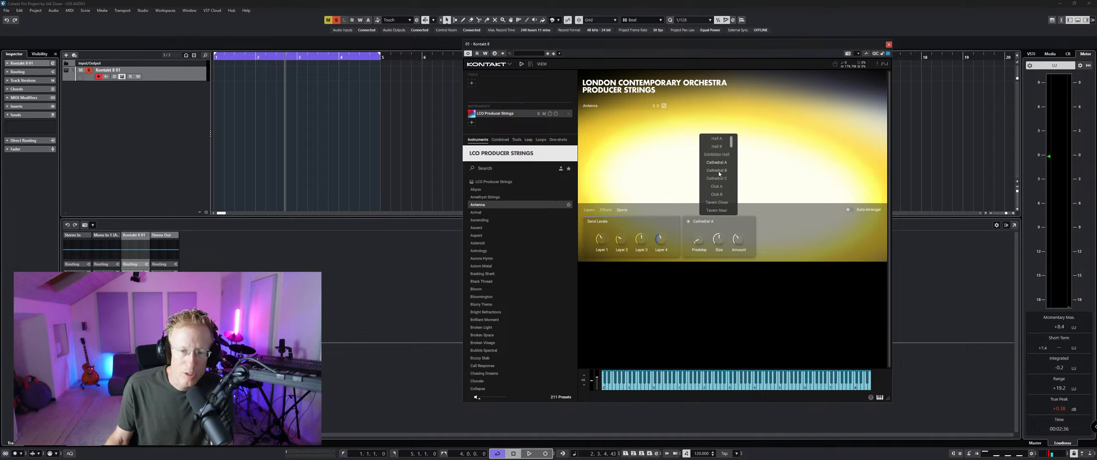
pyautogui.click(717, 170)
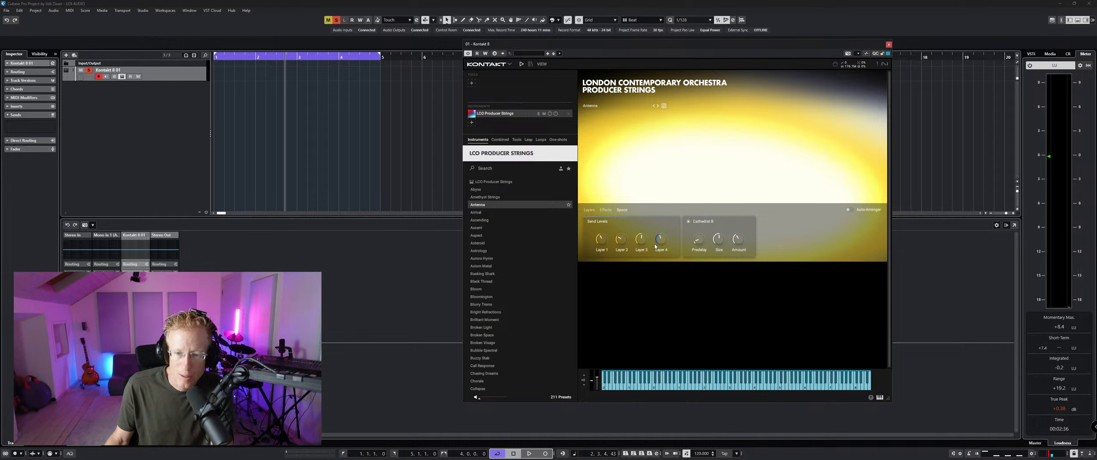
pyautogui.click(481, 266)
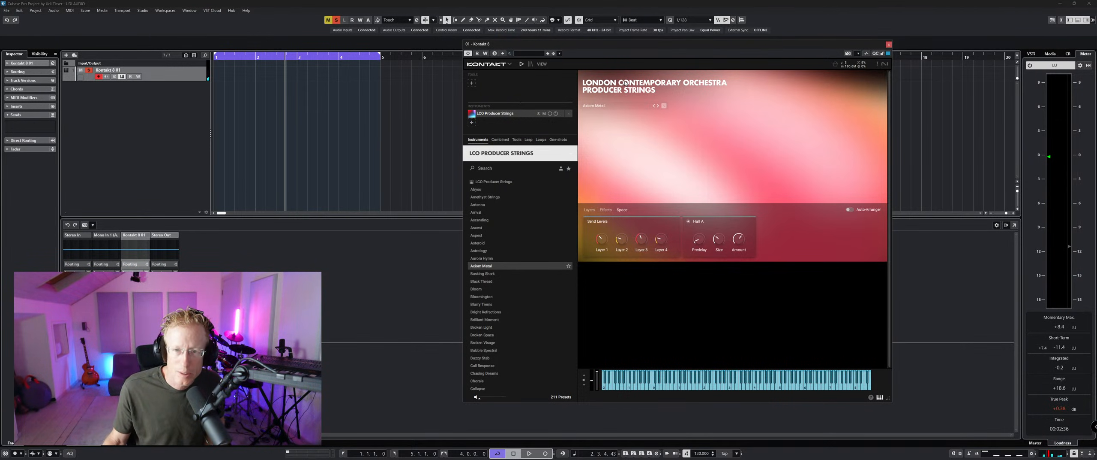
# Step: Reopen Kontakt's library browser and examine the installed instruments through to the end of the list and back
pyautogui.click(531, 64)
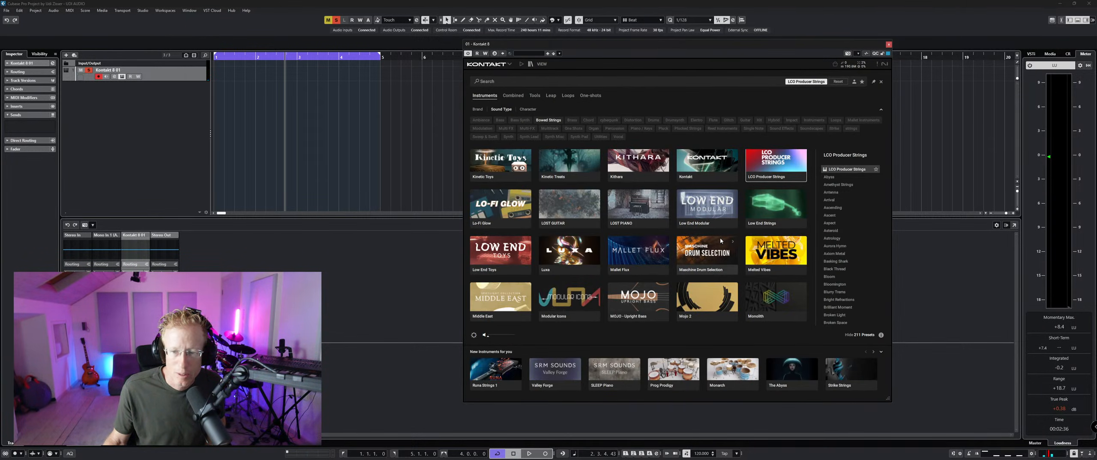
pyautogui.scroll(-3, 721, 241)
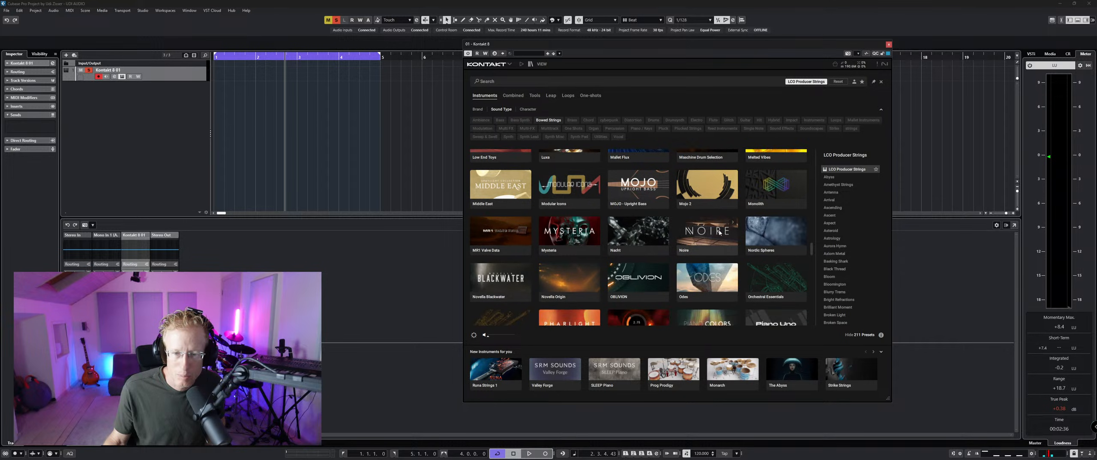
pyautogui.scroll(-4, 720, 232)
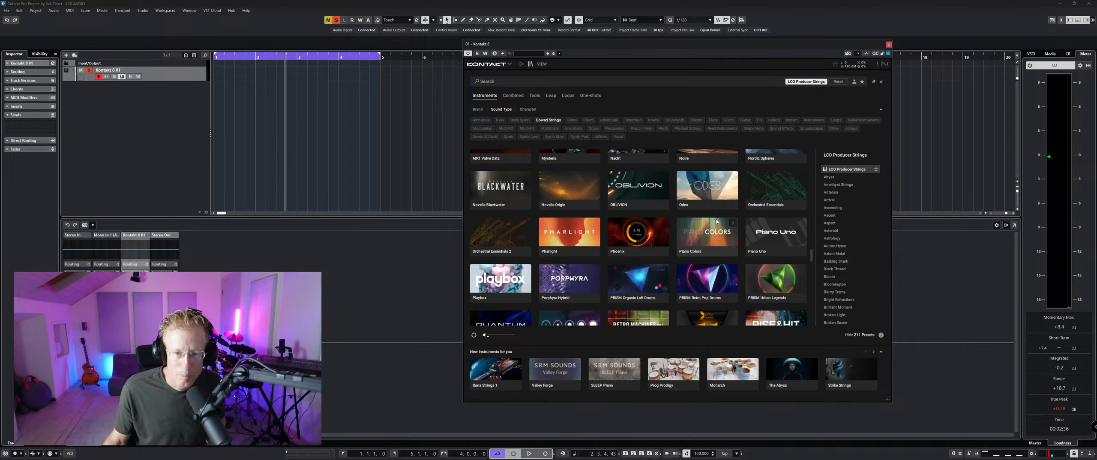
pyautogui.scroll(-6, 716, 218)
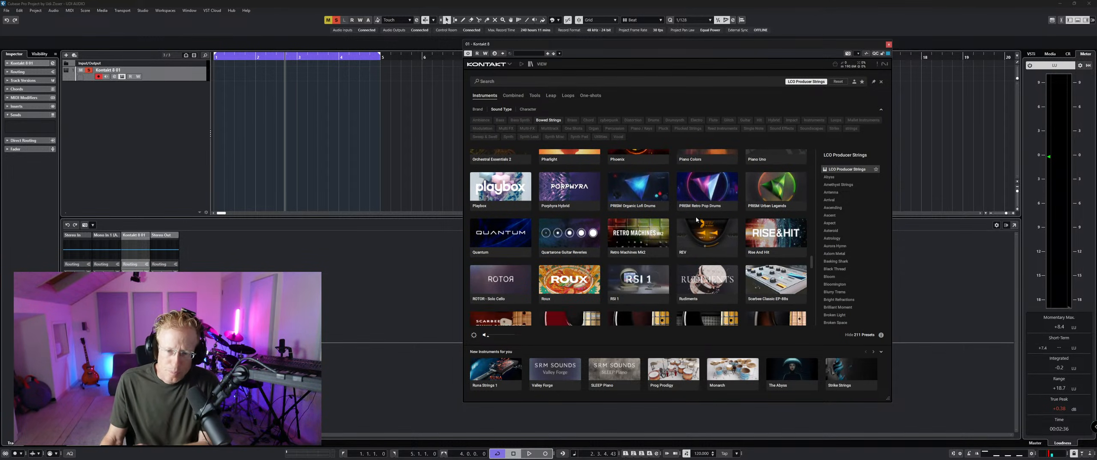
pyautogui.scroll(-6, 669, 199)
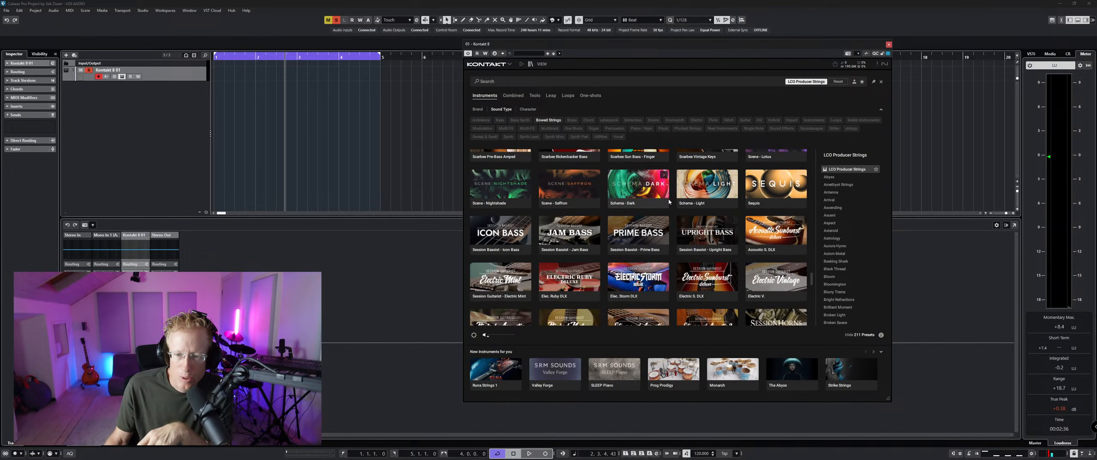
pyautogui.scroll(-6, 668, 199)
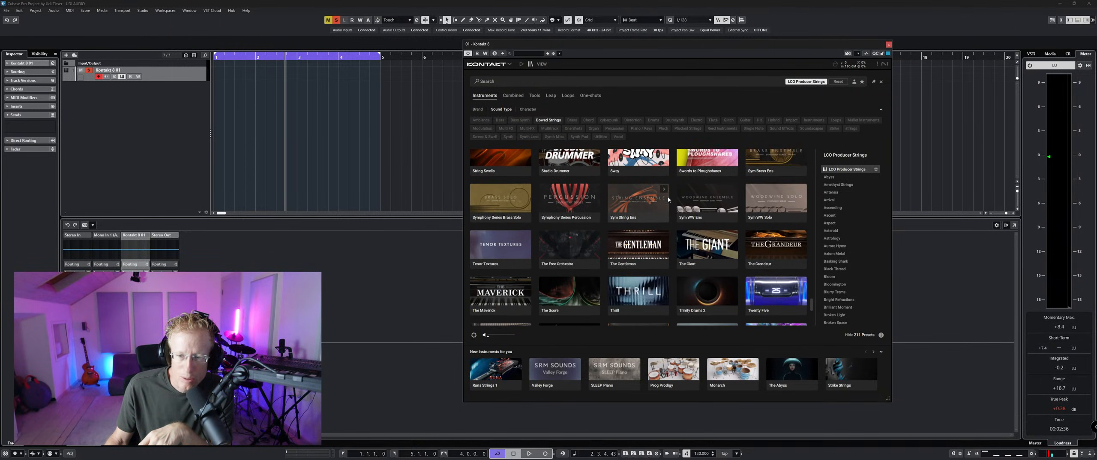
pyautogui.scroll(-1, 666, 194)
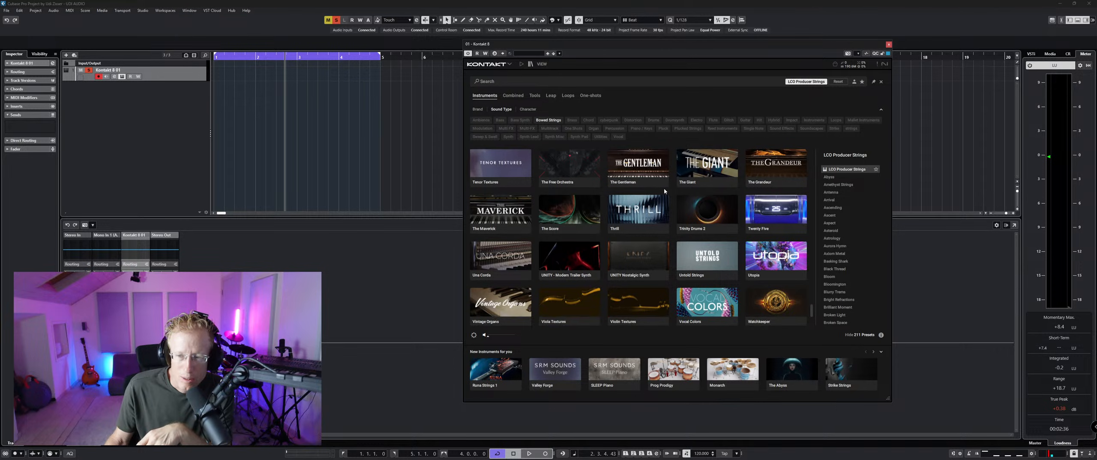
pyautogui.scroll(-3, 664, 189)
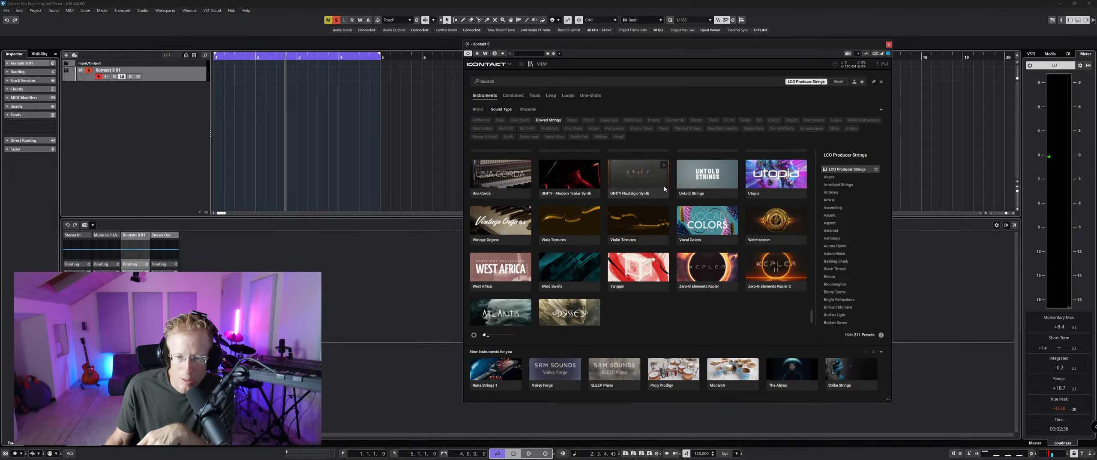
pyautogui.scroll(20, 668, 189)
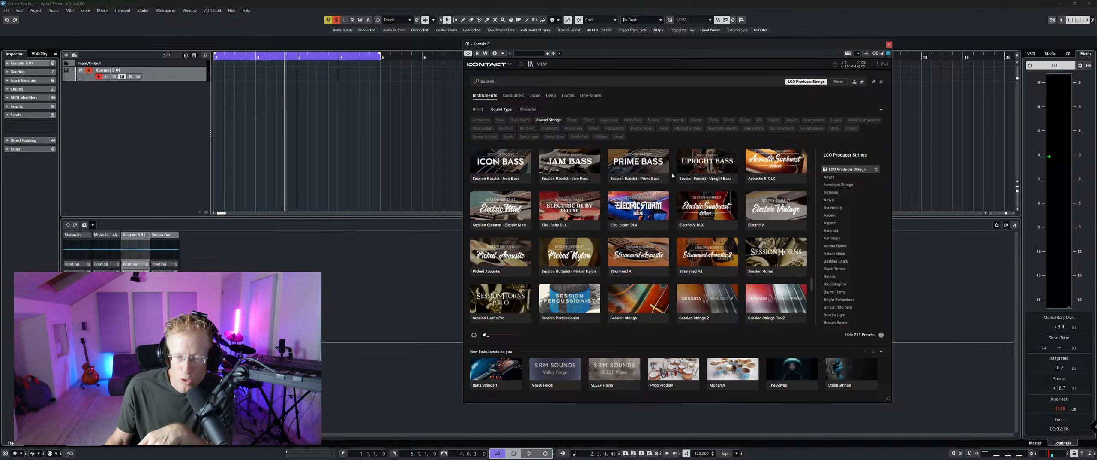
pyautogui.scroll(-10, 672, 174)
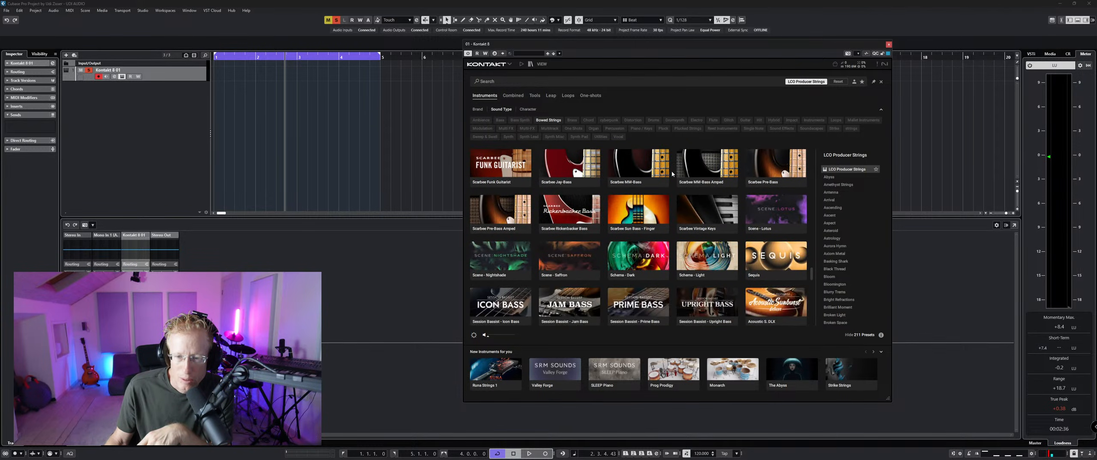
# Step: Find Erosia among the installed instruments in the Kontakt library browser and load its default Erosia preset
pyautogui.scroll(-5, 672, 173)
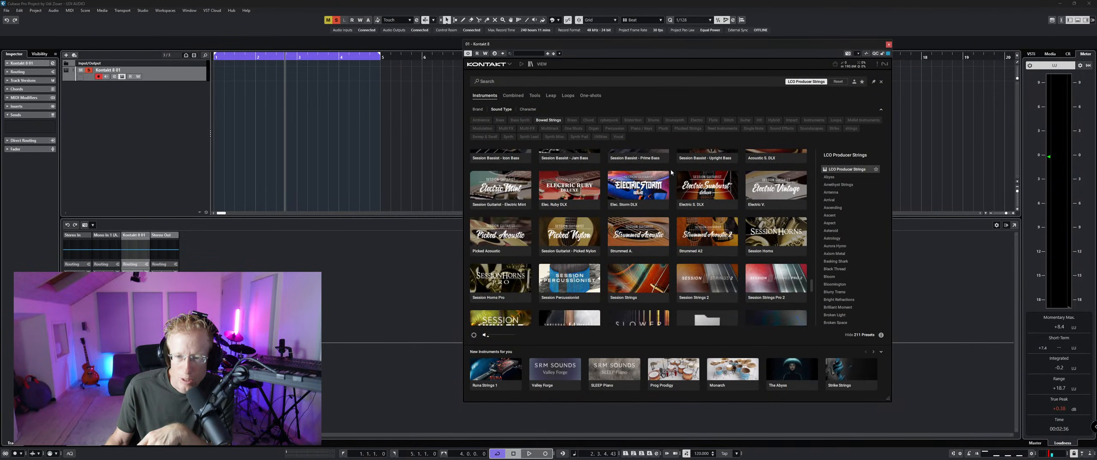
pyautogui.scroll(8, 671, 171)
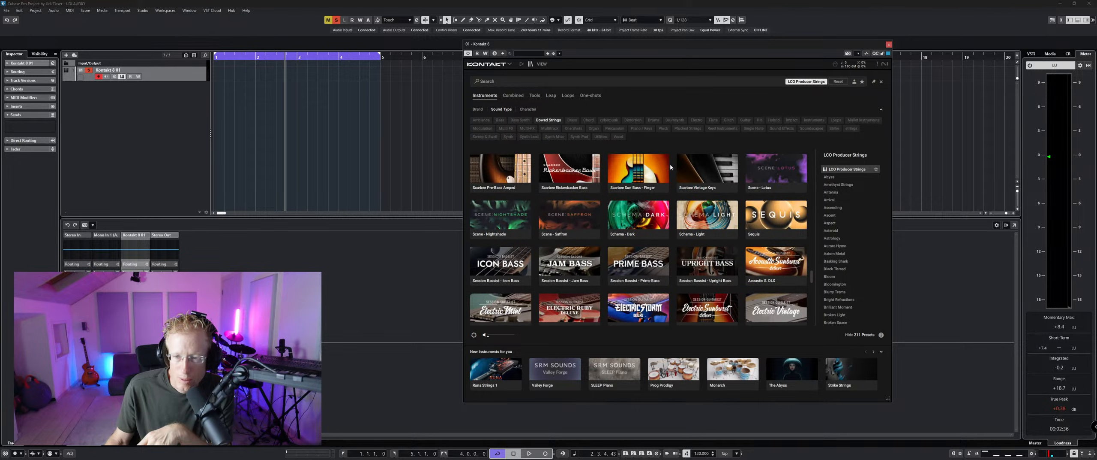
pyautogui.scroll(6, 708, 194)
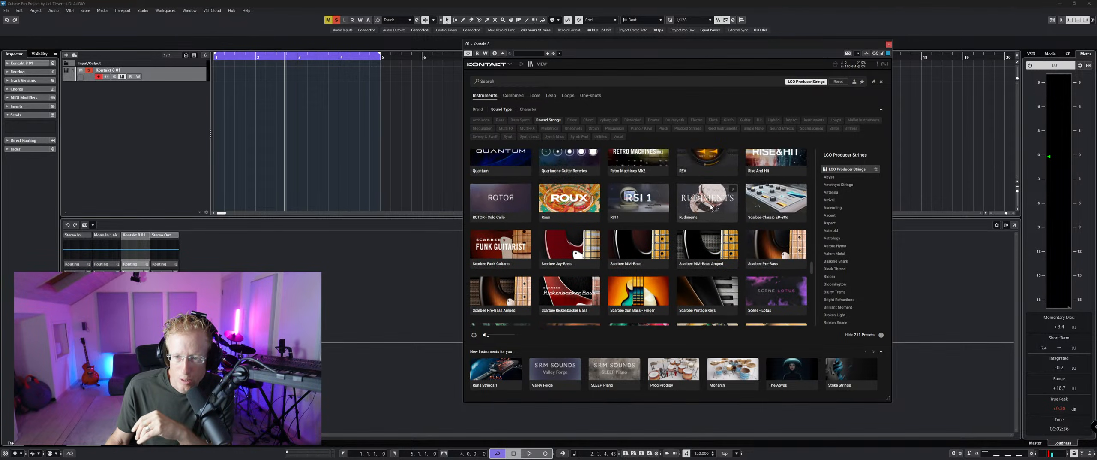
pyautogui.scroll(6, 709, 193)
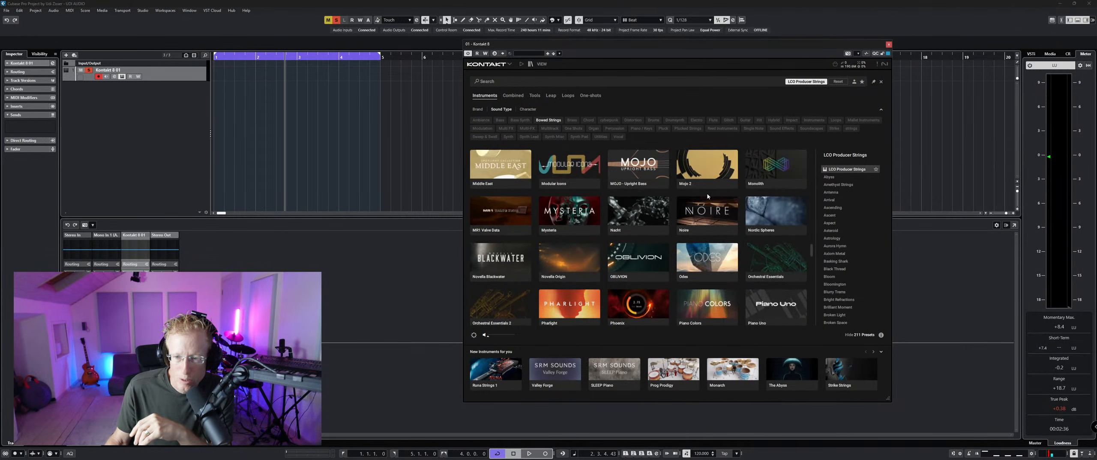
pyautogui.scroll(2, 703, 172)
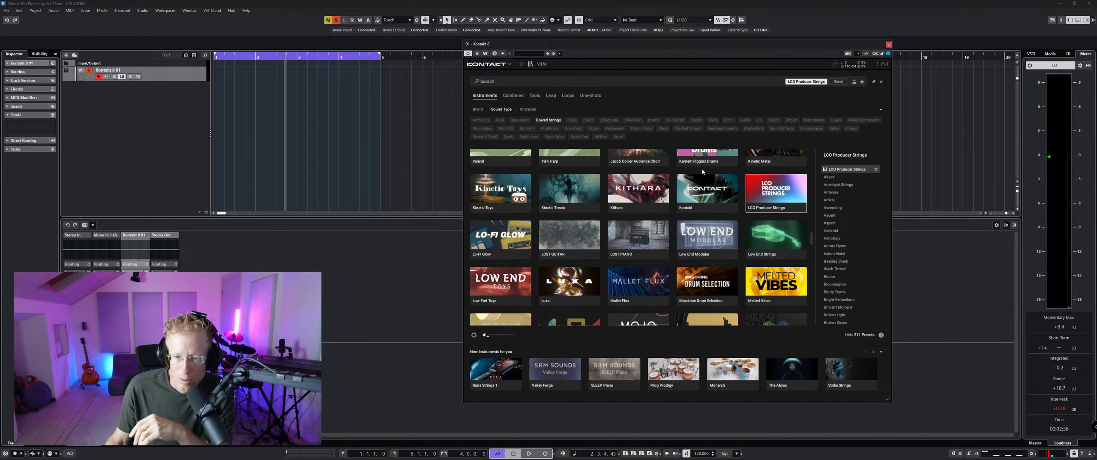
pyautogui.scroll(6, 703, 171)
pyautogui.scroll(-2, 653, 206)
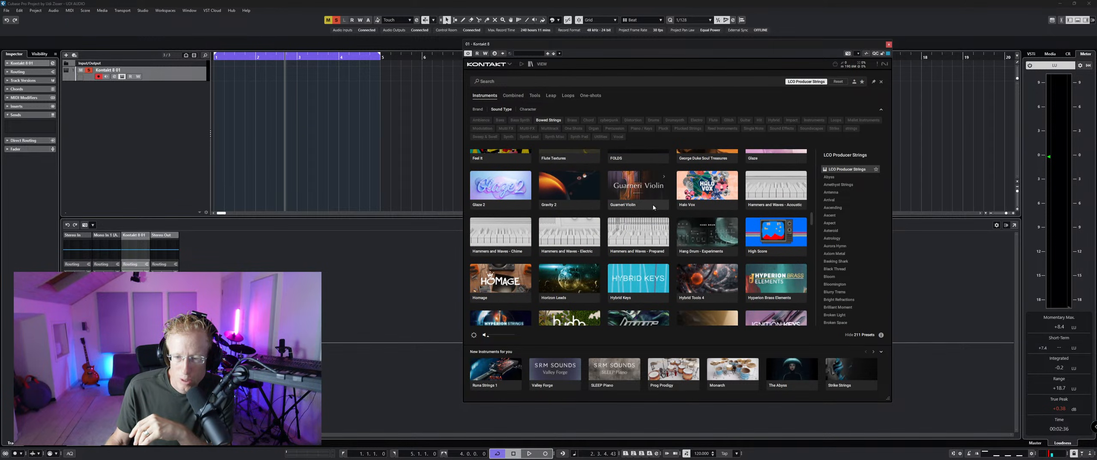
pyautogui.scroll(3, 656, 205)
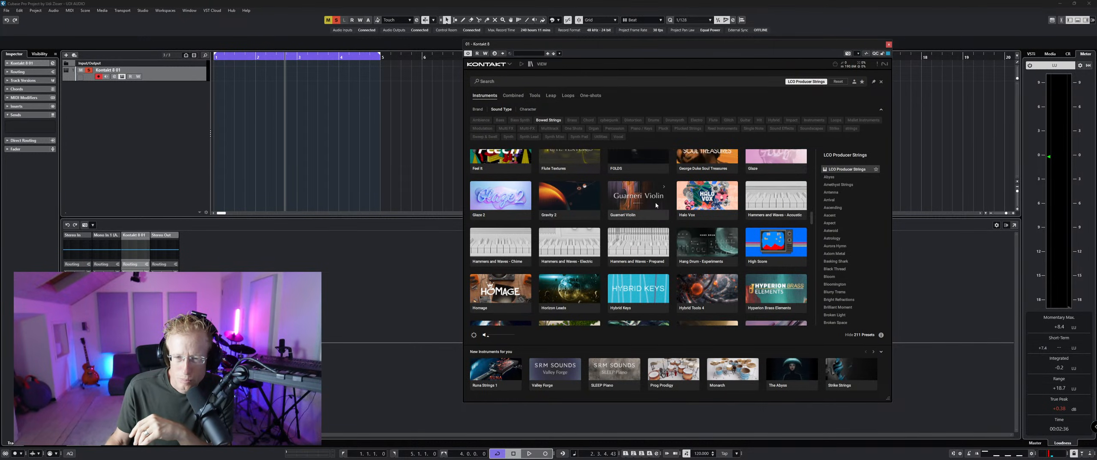
pyautogui.scroll(2, 655, 205)
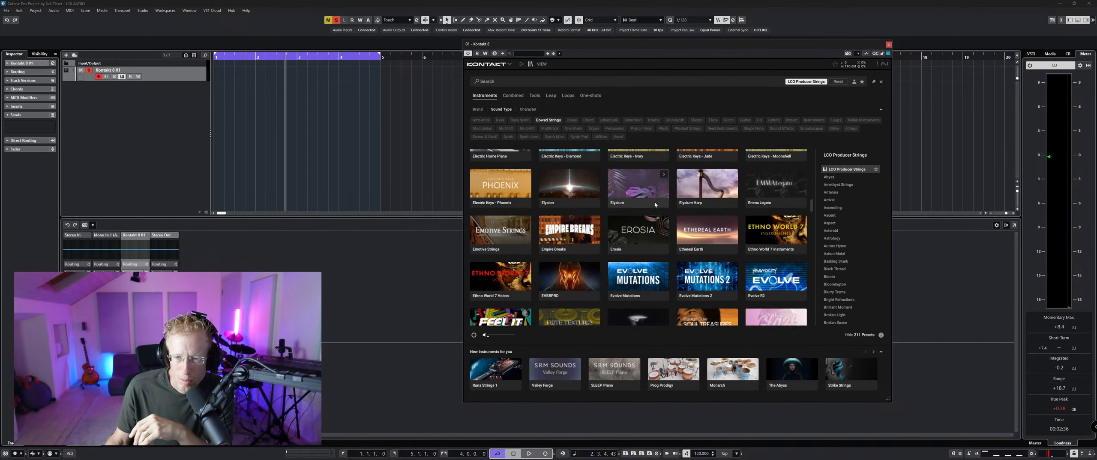
pyautogui.click(639, 243)
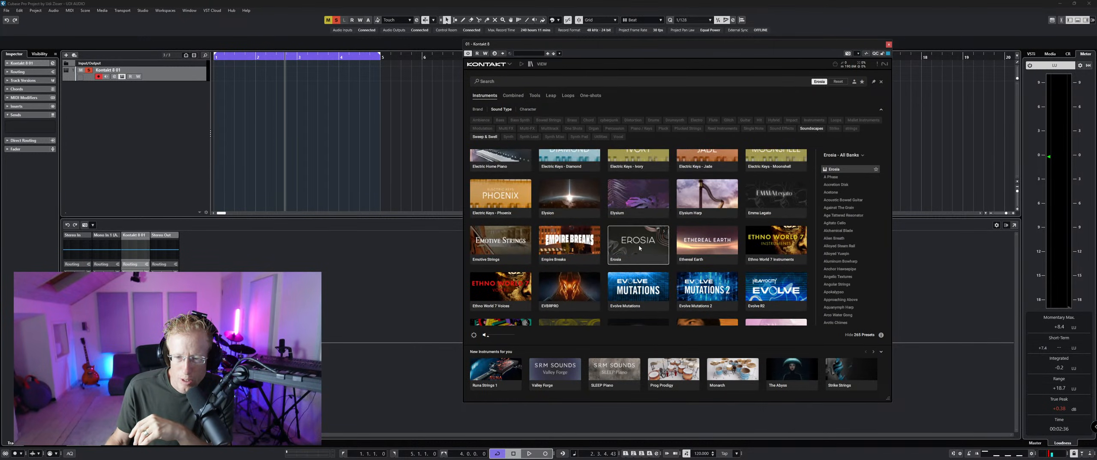
pyautogui.doubleClick(843, 169)
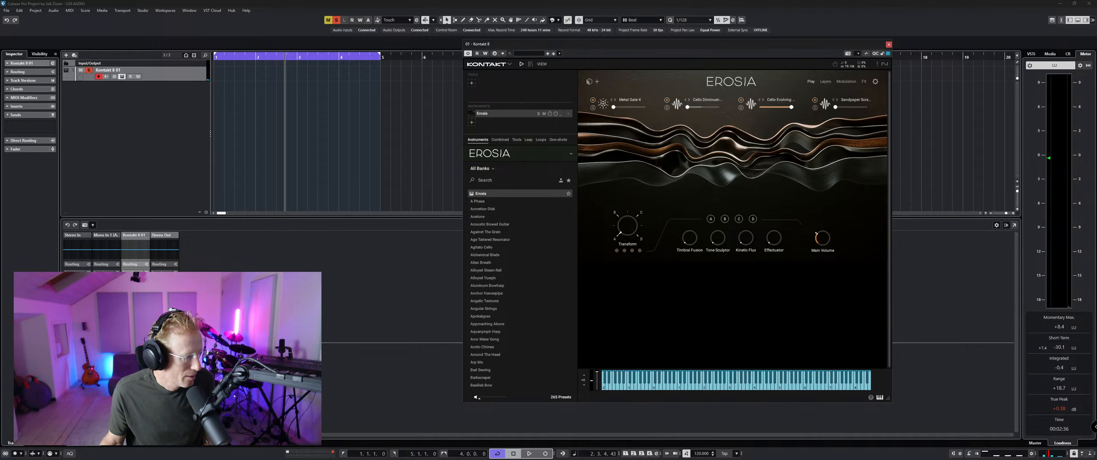
pyautogui.hotkey('alt', 'Tab')
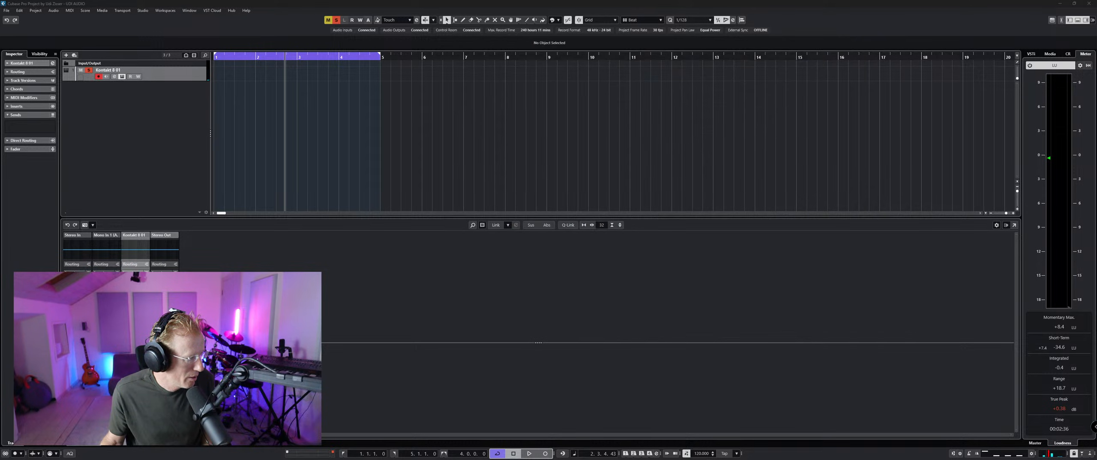
pyautogui.hotkey('alt', 'Tab')
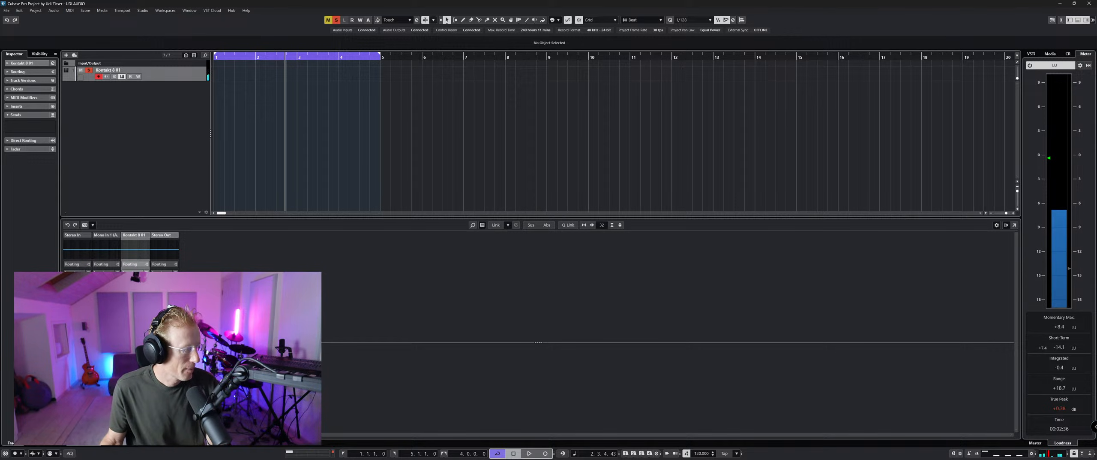
pyautogui.click(92, 208)
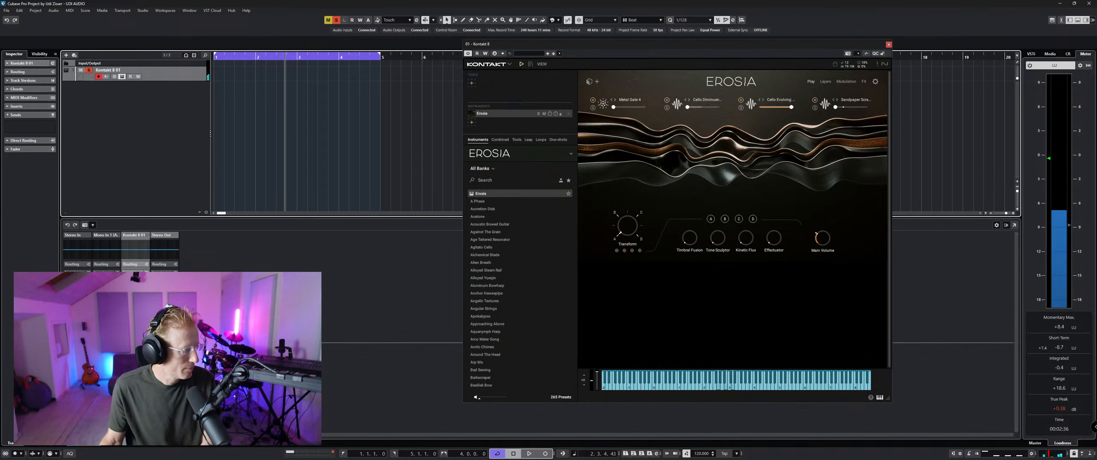
pyautogui.hotkey('alt', 'Tab')
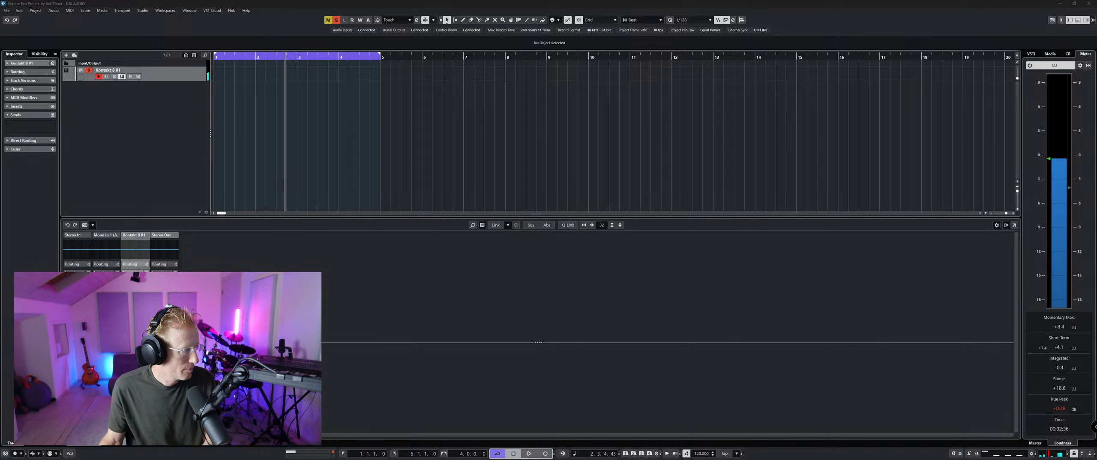
pyautogui.click(595, 166)
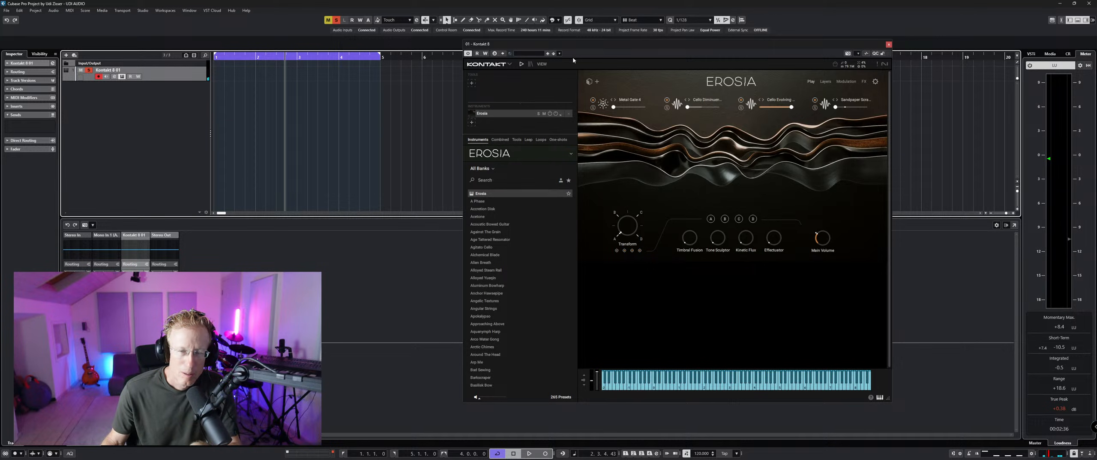
# Step: Reopen Kontakt's library browser, look through the instruments around Erosia, and clear the Erosia and Soundscapes filters
pyautogui.click(530, 64)
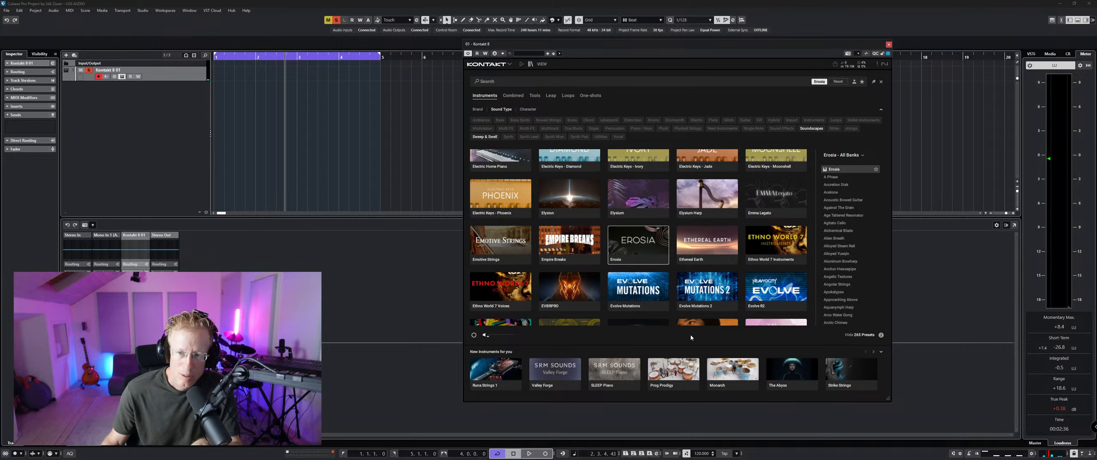
pyautogui.scroll(5, 682, 291)
pyautogui.scroll(2, 671, 283)
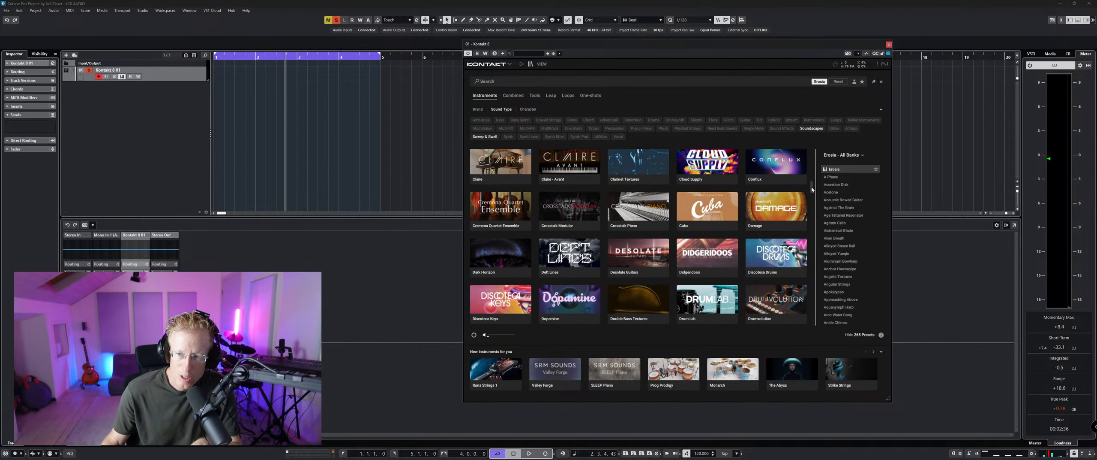
pyautogui.moveTo(815, 189); pyautogui.dragTo(811, 174)
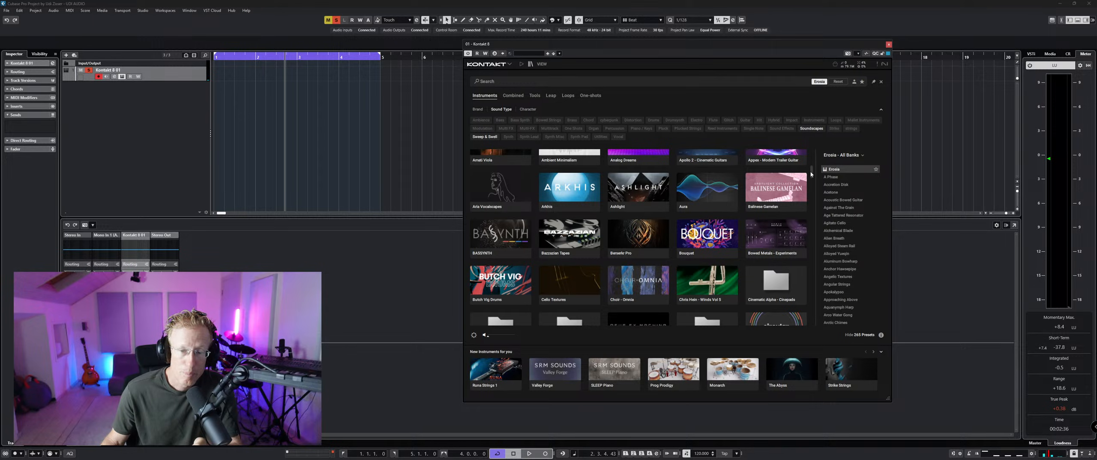
pyautogui.moveTo(811, 173); pyautogui.dragTo(809, 195)
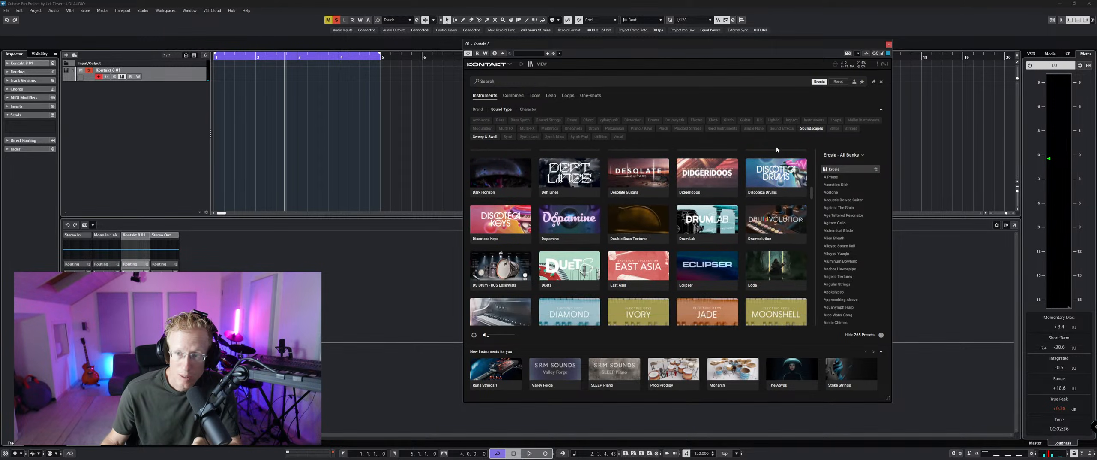
pyautogui.click(812, 129)
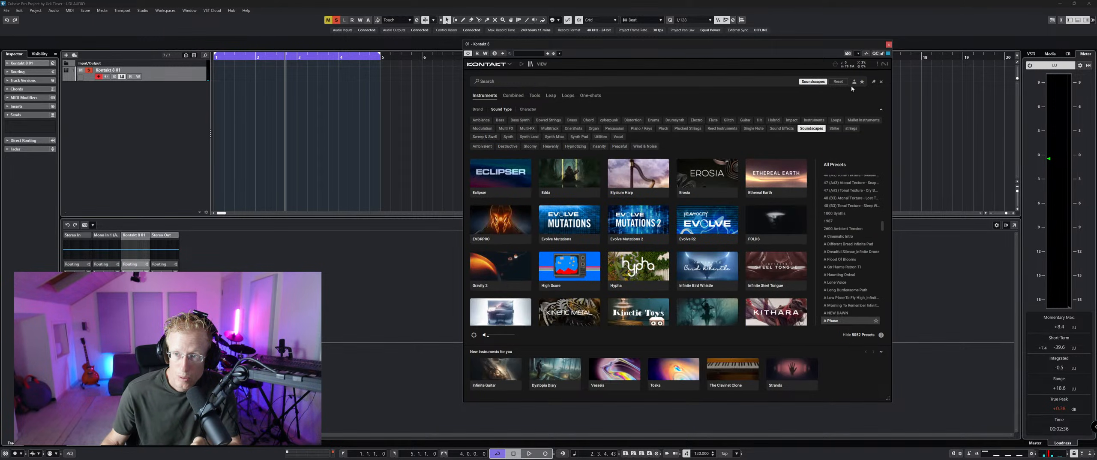
pyautogui.click(841, 82)
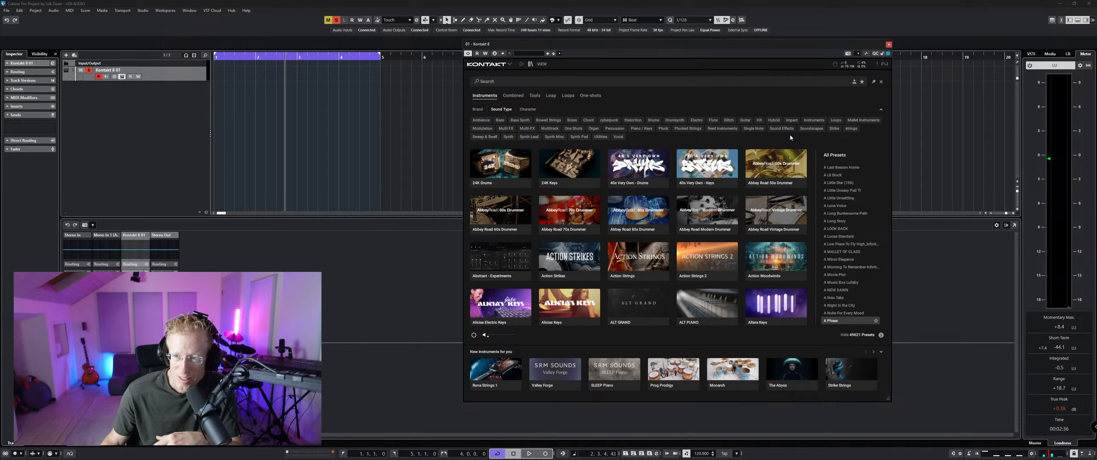
# Step: Filter the instruments by the Soundiron brand and load the Didgeridoo Ensemble preset from Didgeridoos
pyautogui.click(479, 109)
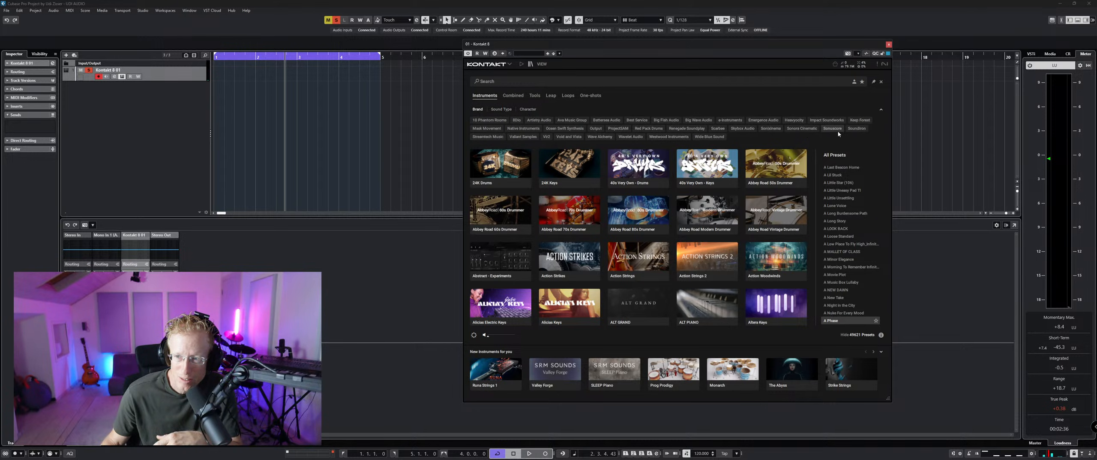
pyautogui.click(854, 129)
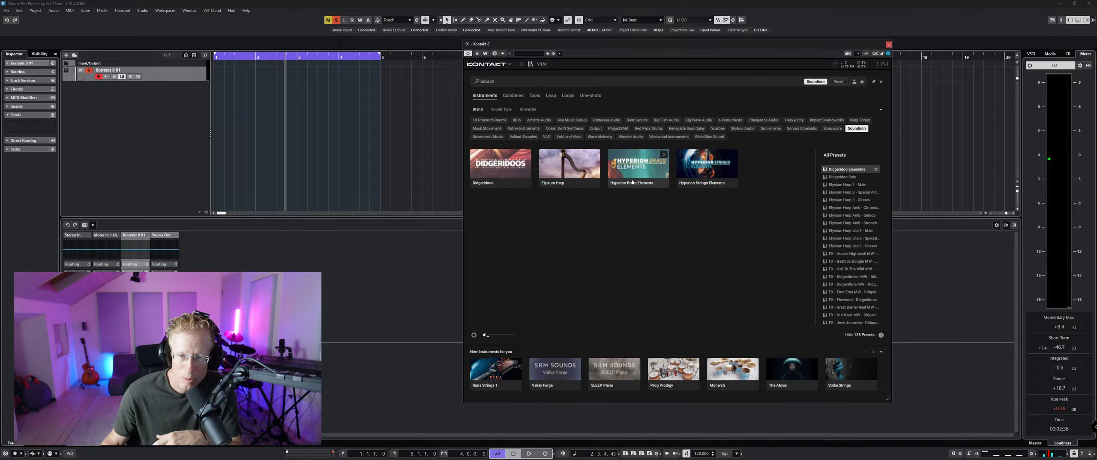
pyautogui.click(507, 169)
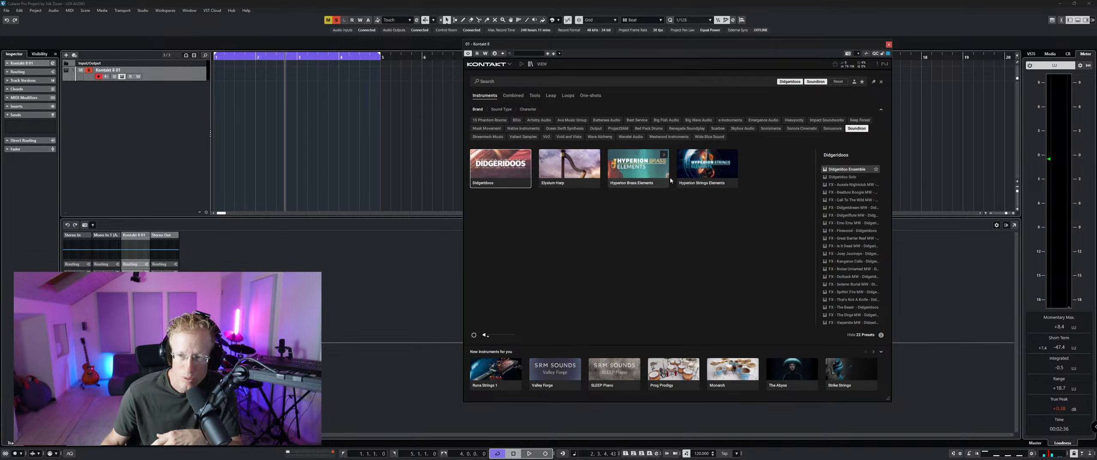
pyautogui.doubleClick(829, 193)
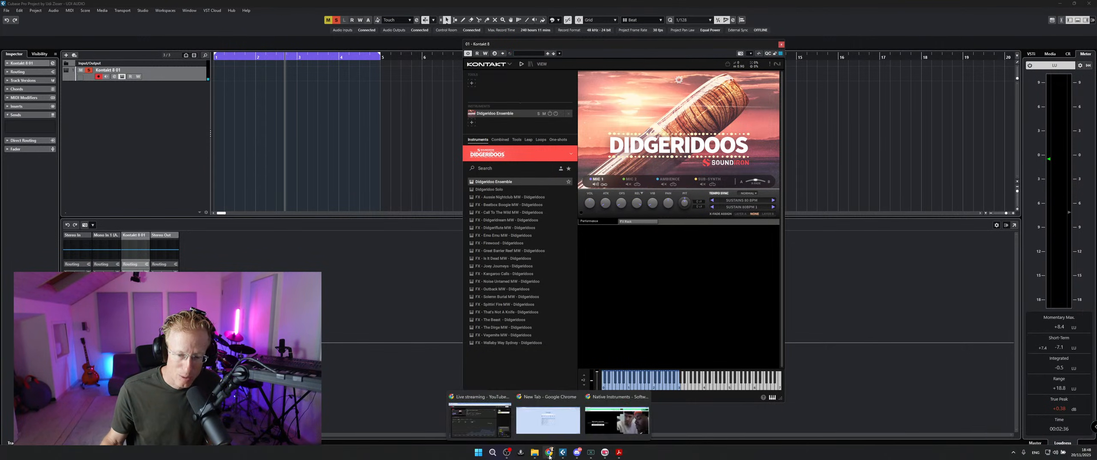
# Step: Switch to the Chrome window with the Native Instruments site and open udiaudio.com in a new tab
pyautogui.click(550, 455)
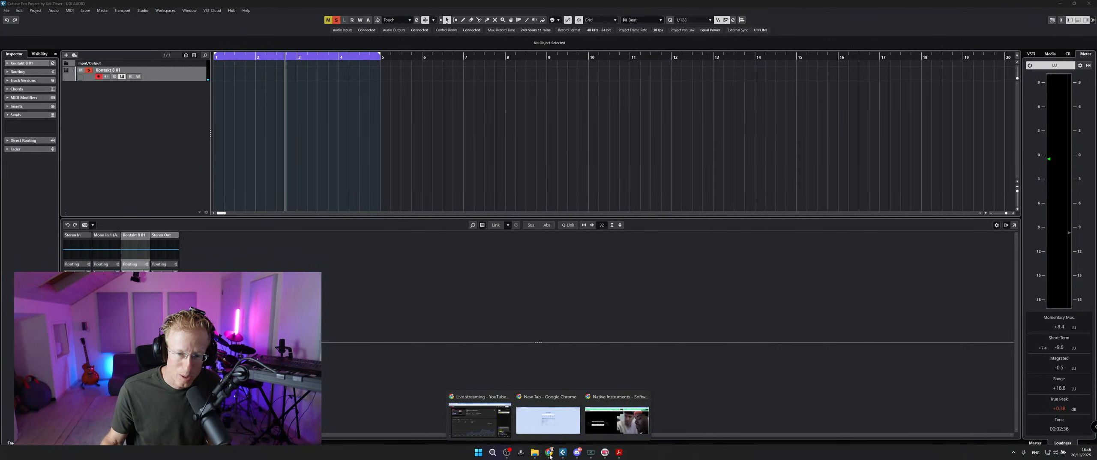
pyautogui.click(617, 418)
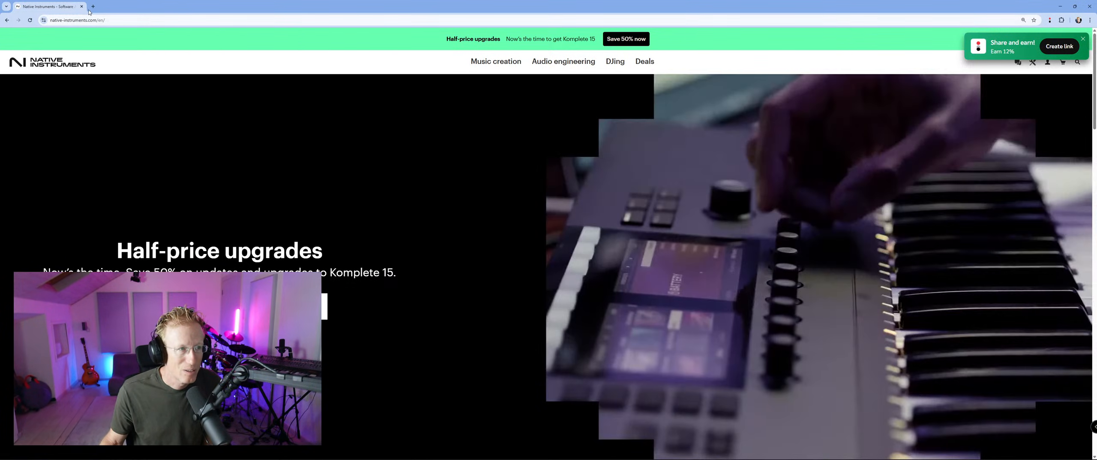
pyautogui.click(93, 7)
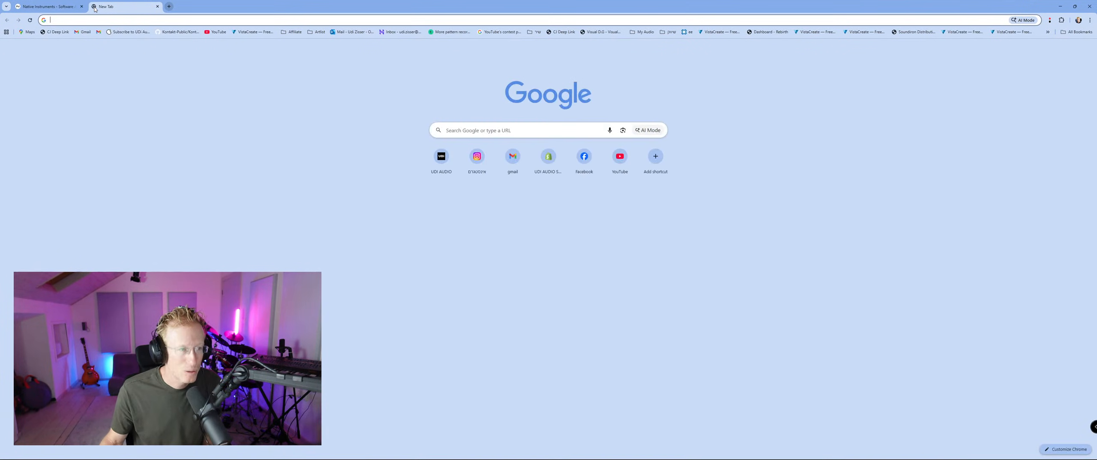
pyautogui.write('udiaudio.com')
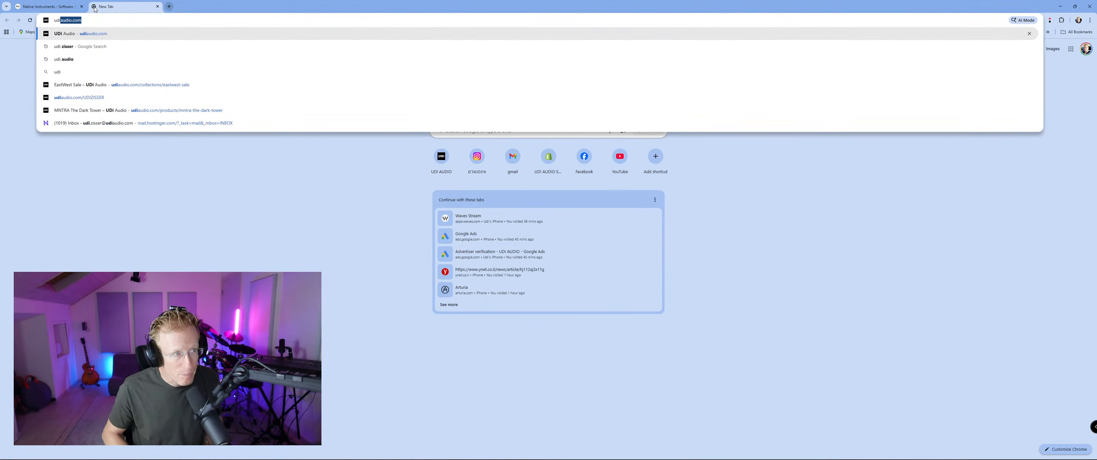
pyautogui.press('Return')
pyautogui.click(126, 24)
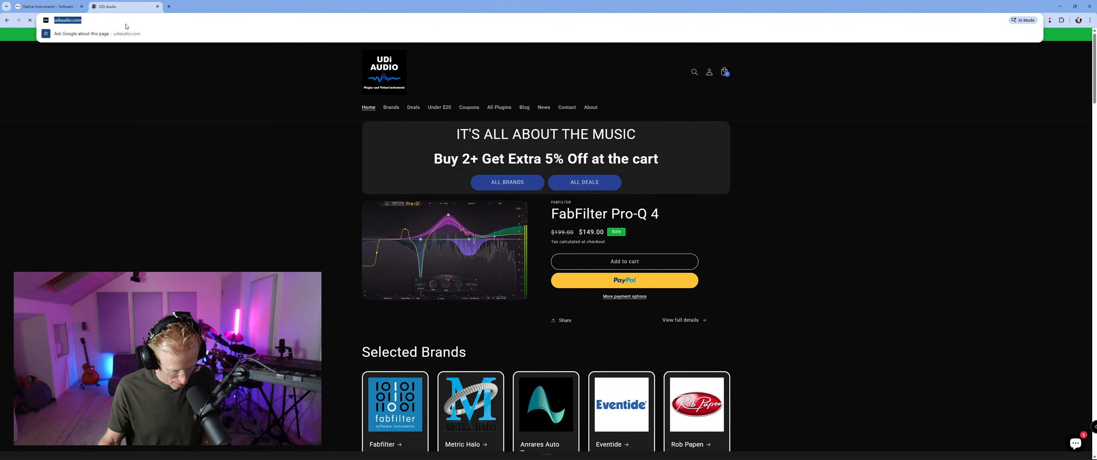
pyautogui.hotkey('alt', 'Tab')
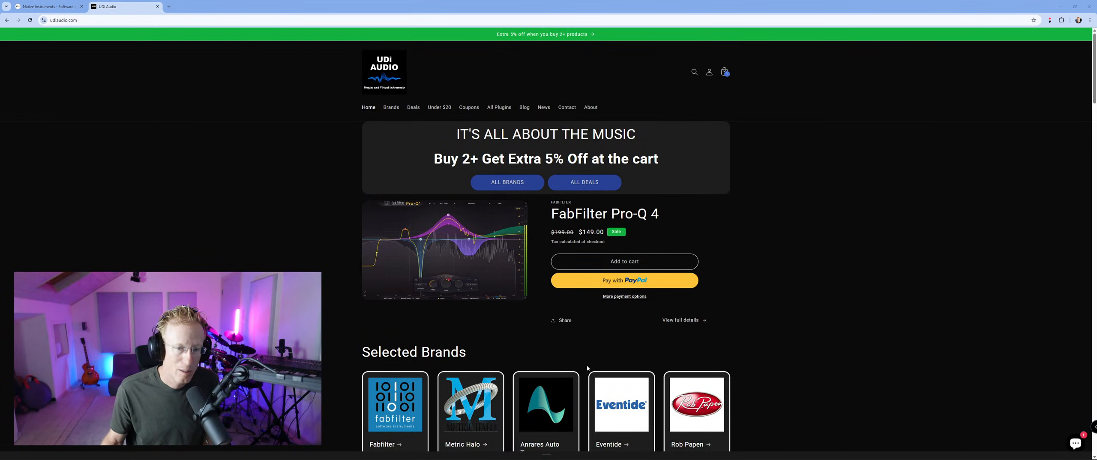
# Step: Open the store's Deals page and filter the products by the Soundiron brand
pyautogui.click(695, 71)
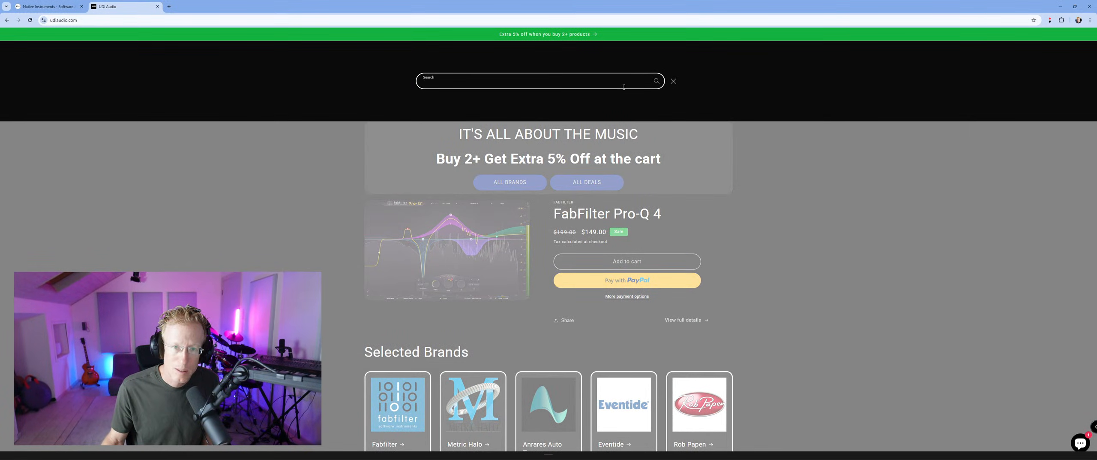
pyautogui.click(673, 81)
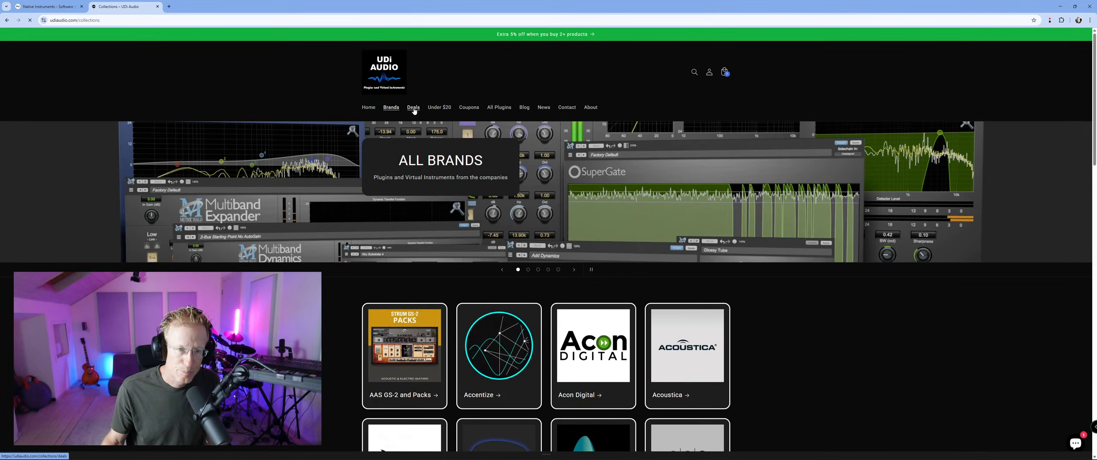
pyautogui.click(414, 108)
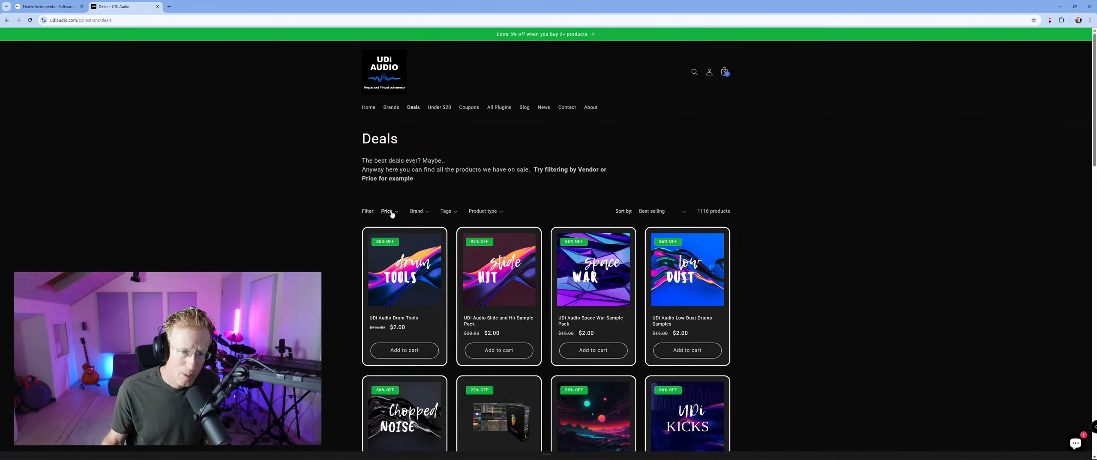
pyautogui.click(418, 211)
pyautogui.scroll(-10, 453, 300)
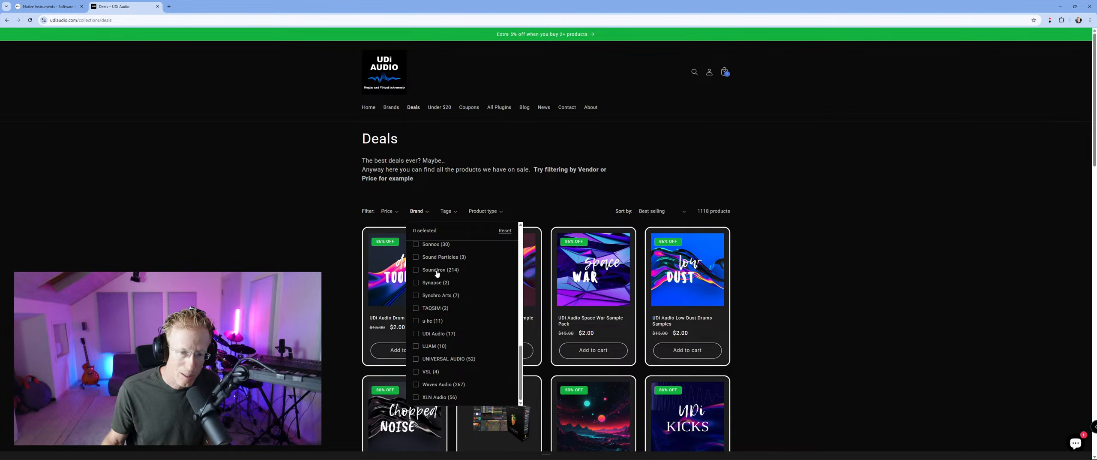
pyautogui.click(438, 271)
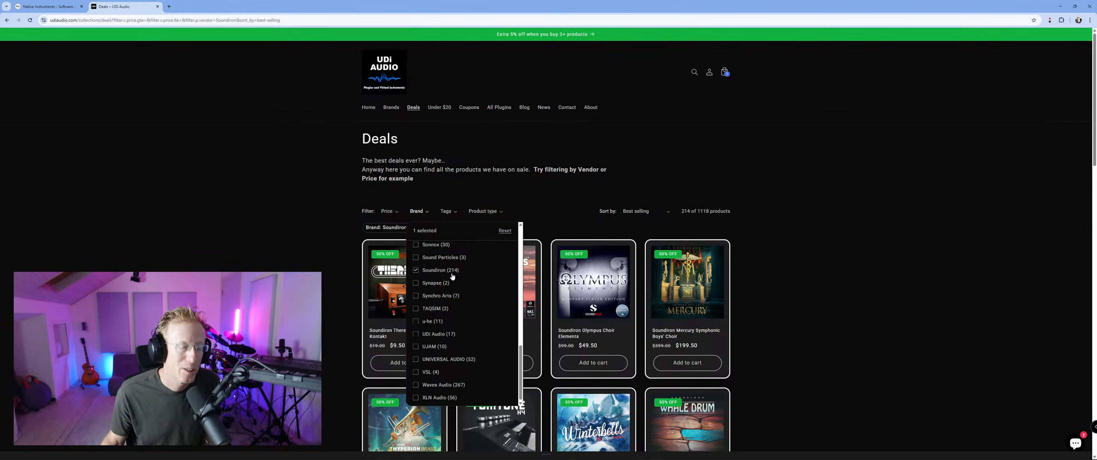
pyautogui.click(883, 235)
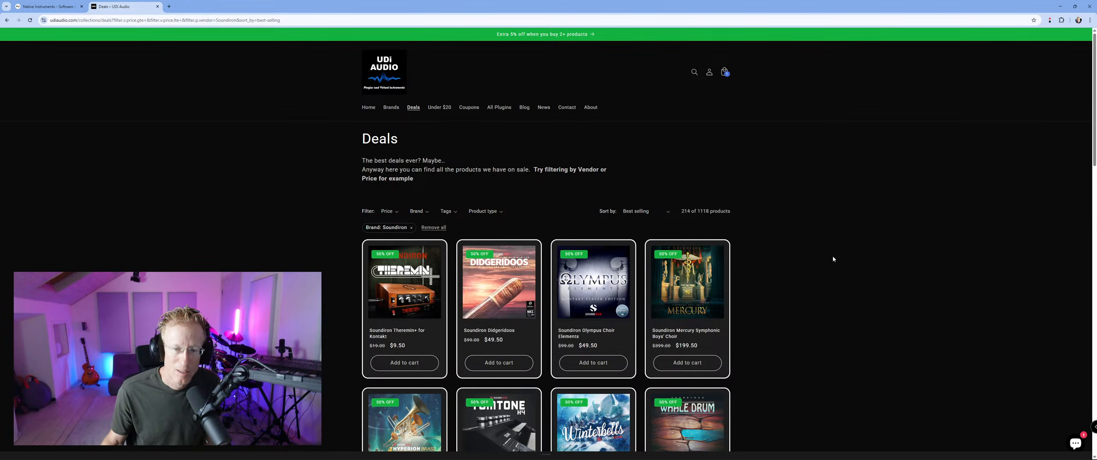
pyautogui.scroll(-2, 637, 291)
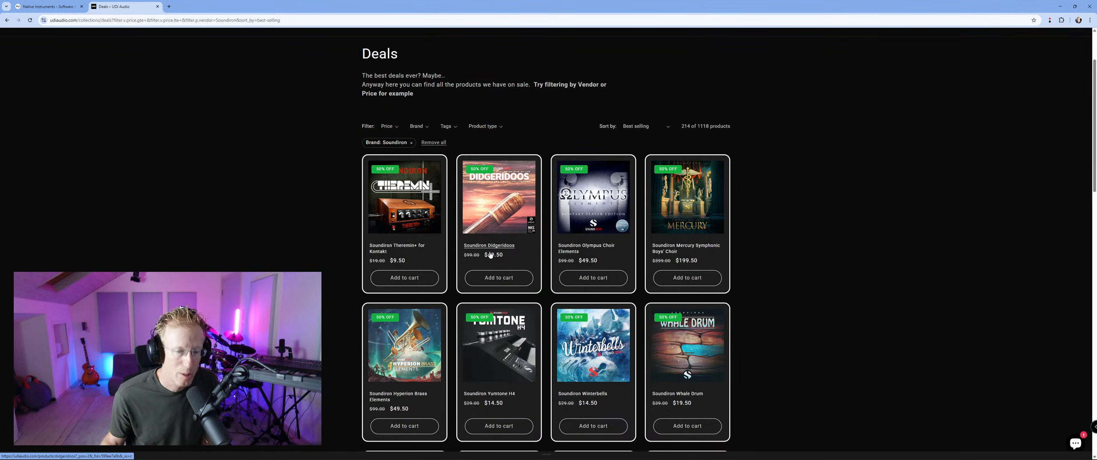
# Step: Read through the Soundiron Theremin+ for Kontakt page, and return to the deals to open the Soundiron Didgeridoos page
pyautogui.click(413, 207)
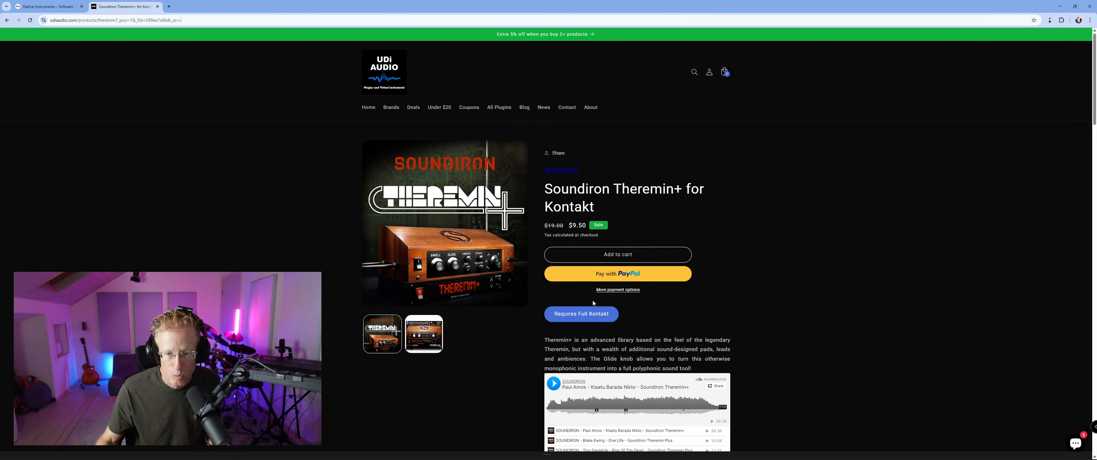
pyautogui.scroll(-5, 593, 302)
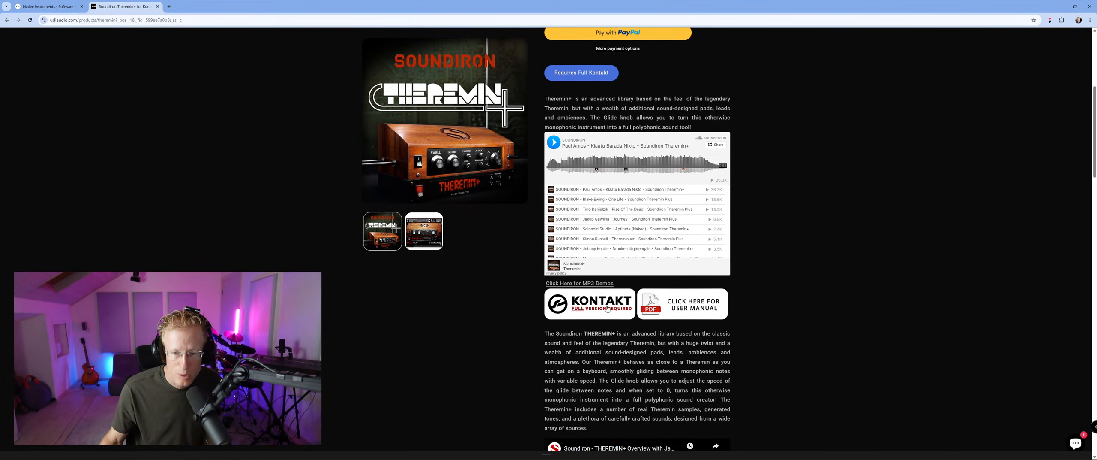
pyautogui.scroll(2, 638, 312)
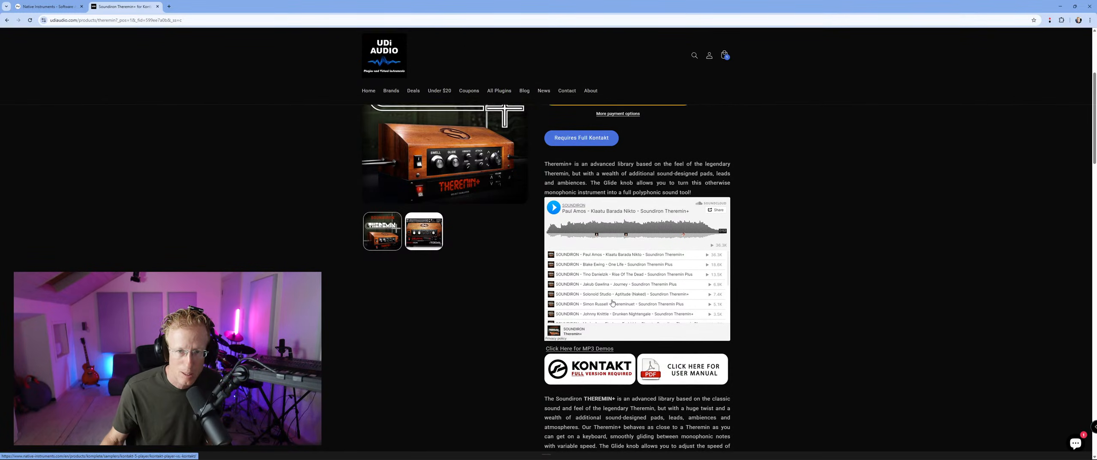
pyautogui.click(6, 21)
pyautogui.click(539, 207)
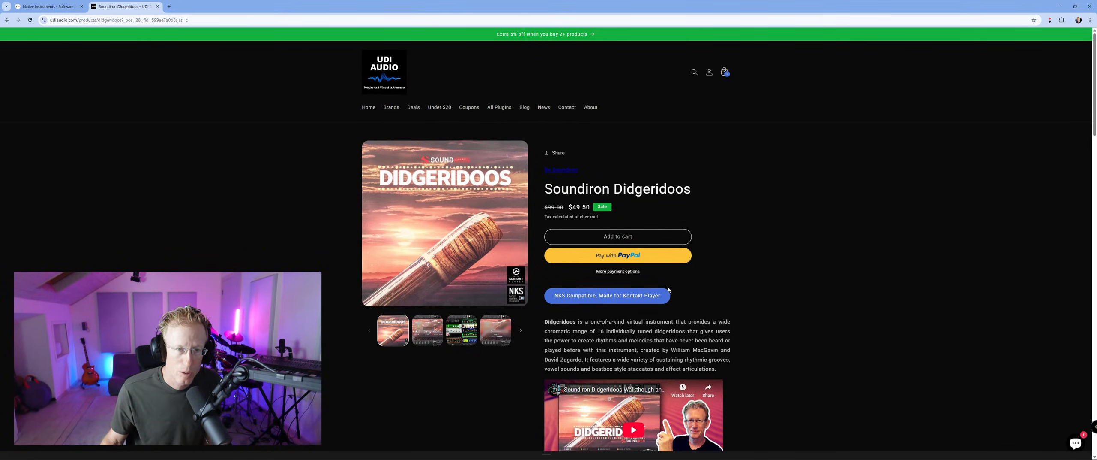
# Step: Switch back to Cubase and load the Didgeridoo Solo preset in Kontakt
pyautogui.click(1062, 6)
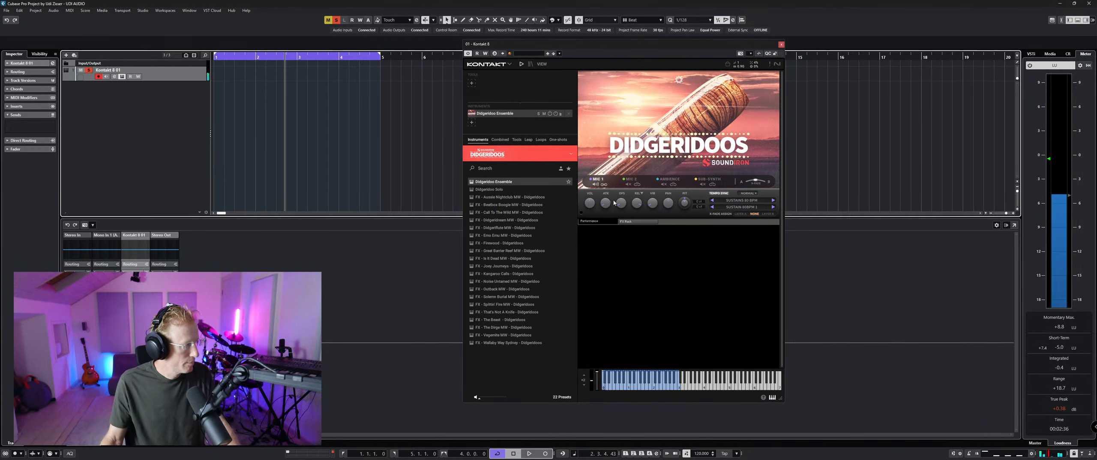
pyautogui.click(505, 190)
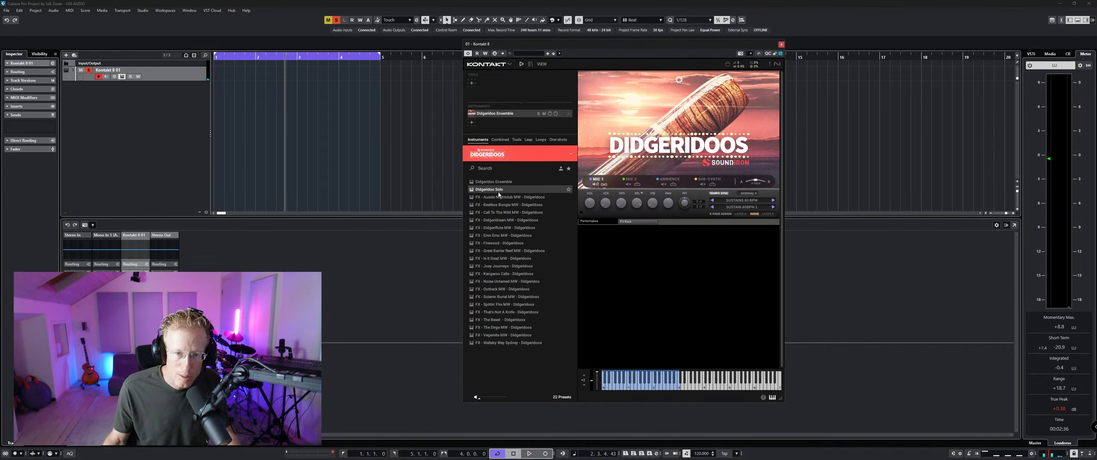
pyautogui.doubleClick(499, 192)
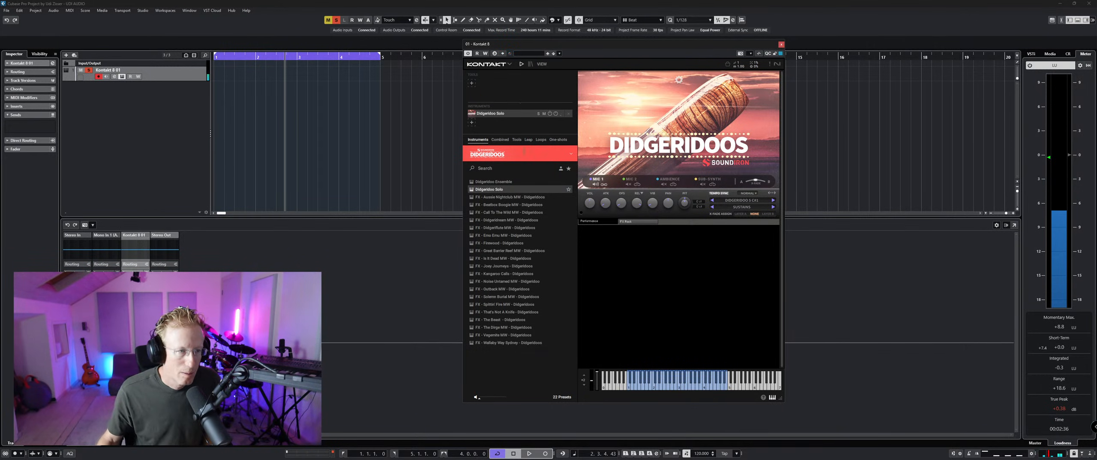
# Step: Open the settings for adding a new instrument track below the Kontakt 8 01 track
pyautogui.rightClick(155, 99)
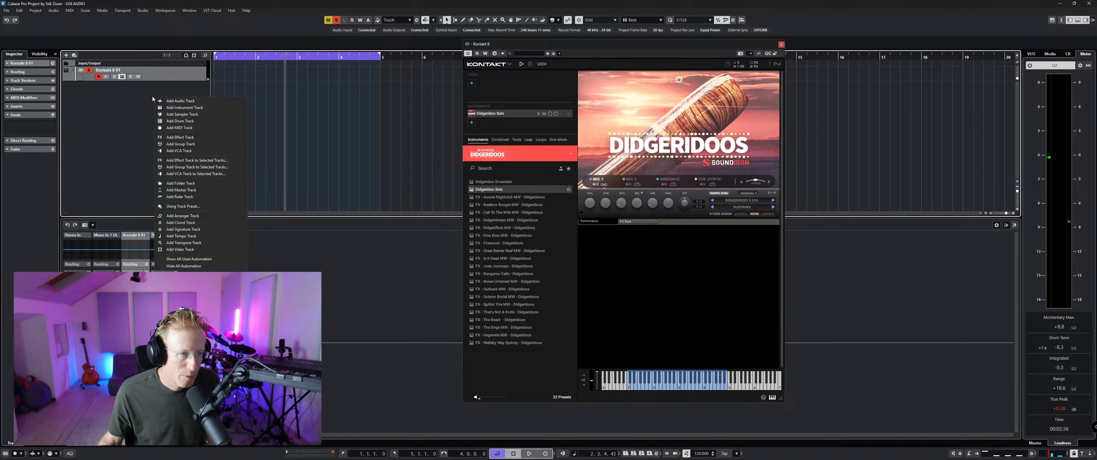
pyautogui.click(155, 92)
pyautogui.rightClick(154, 91)
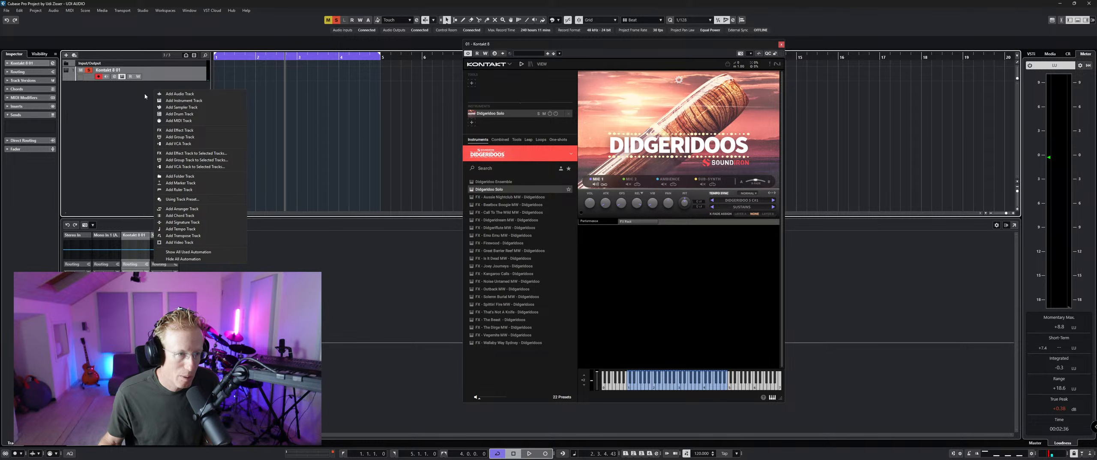
pyautogui.click(193, 100)
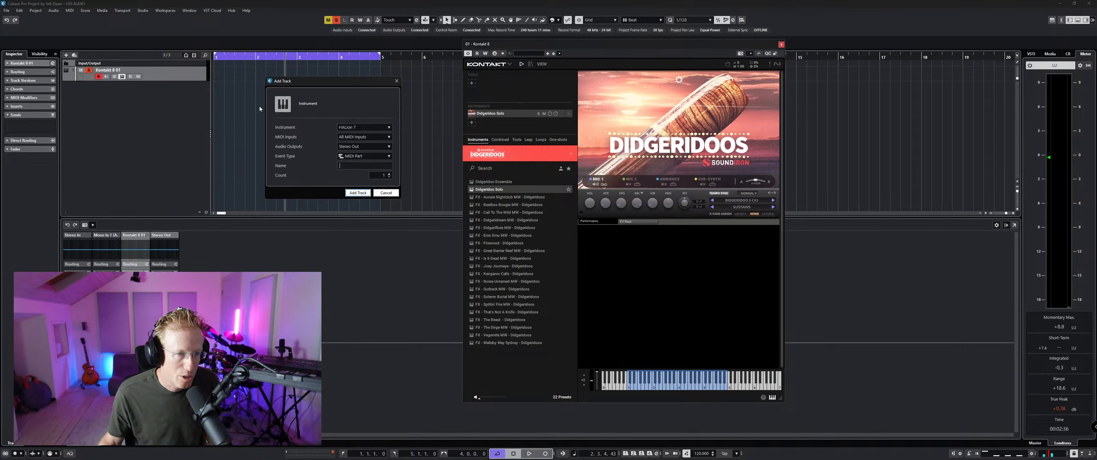
pyautogui.click(365, 127)
pyautogui.write('uj')
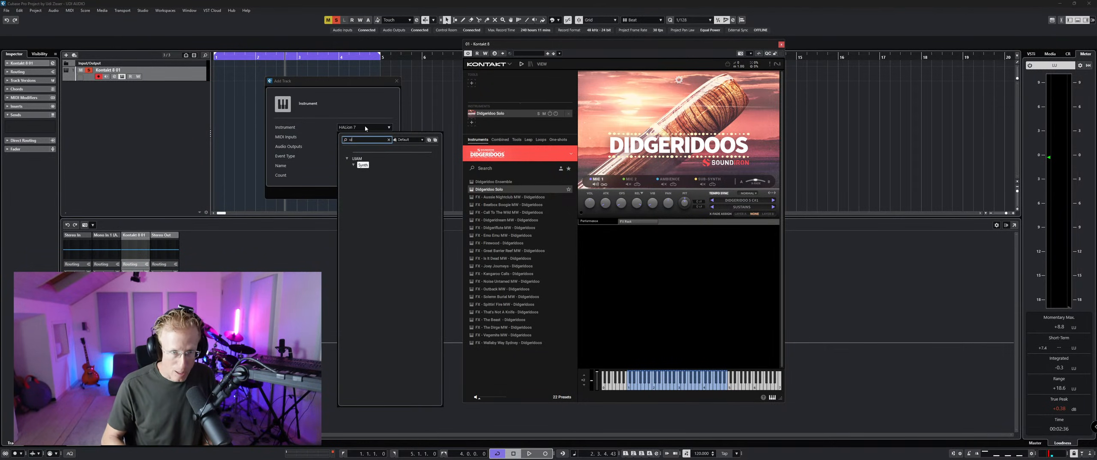
pyautogui.write('am')
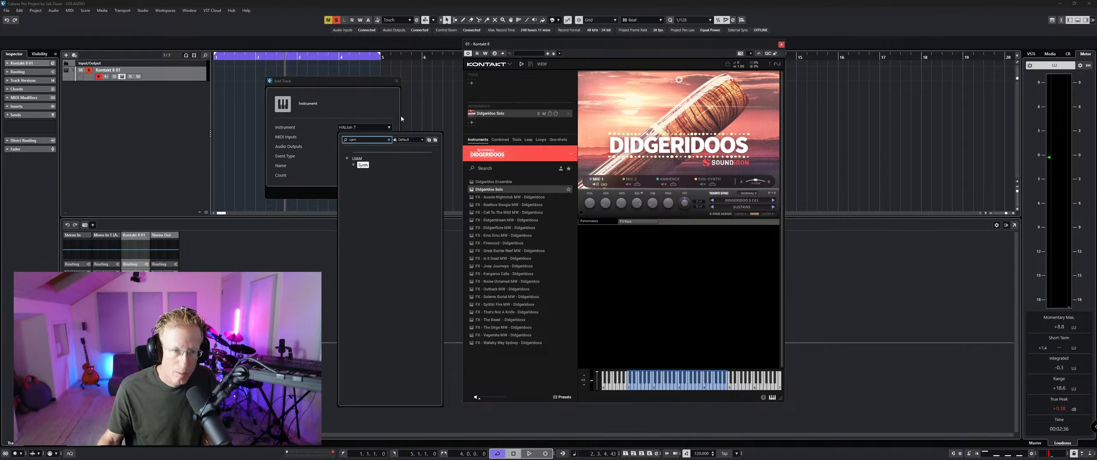
pyautogui.click(386, 119)
pyautogui.click(375, 128)
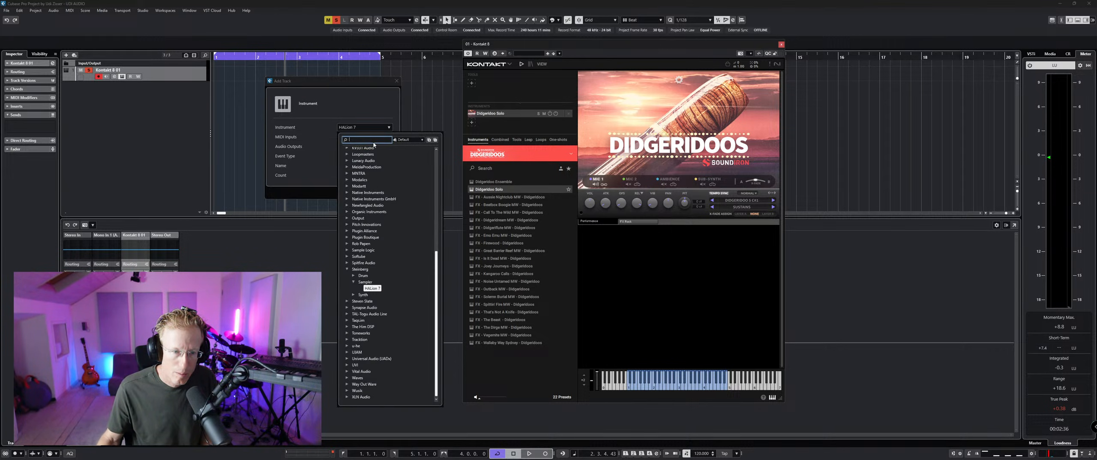
pyautogui.write('ujam')
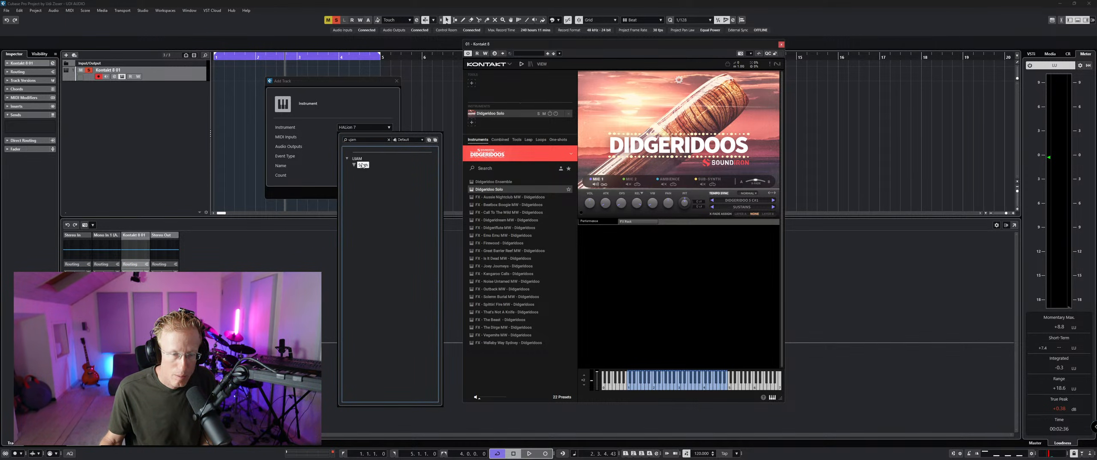
pyautogui.click(382, 139)
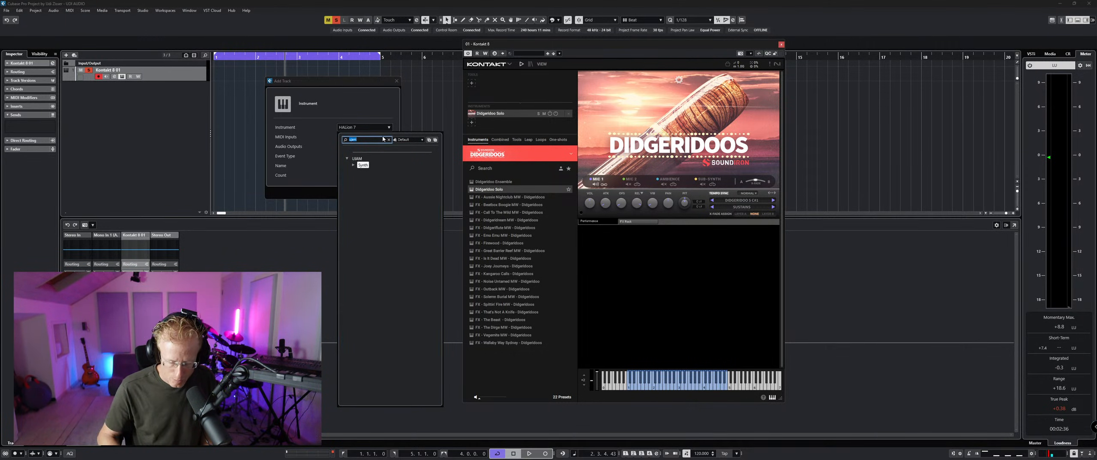
pyautogui.press('BackSpace')
pyautogui.click(373, 123)
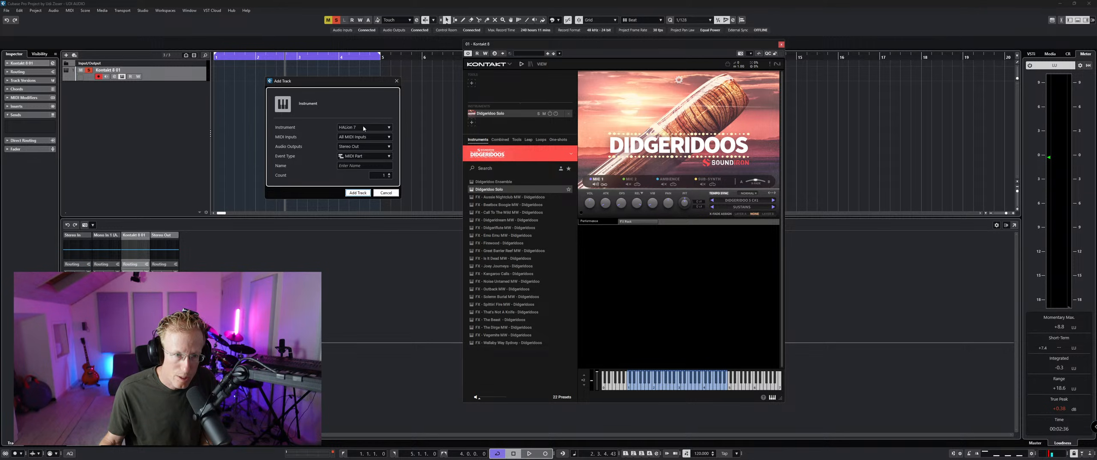
# Step: Choose BM-CIRCUITS from the UJAM synths as the instrument and add the track
pyautogui.click(391, 128)
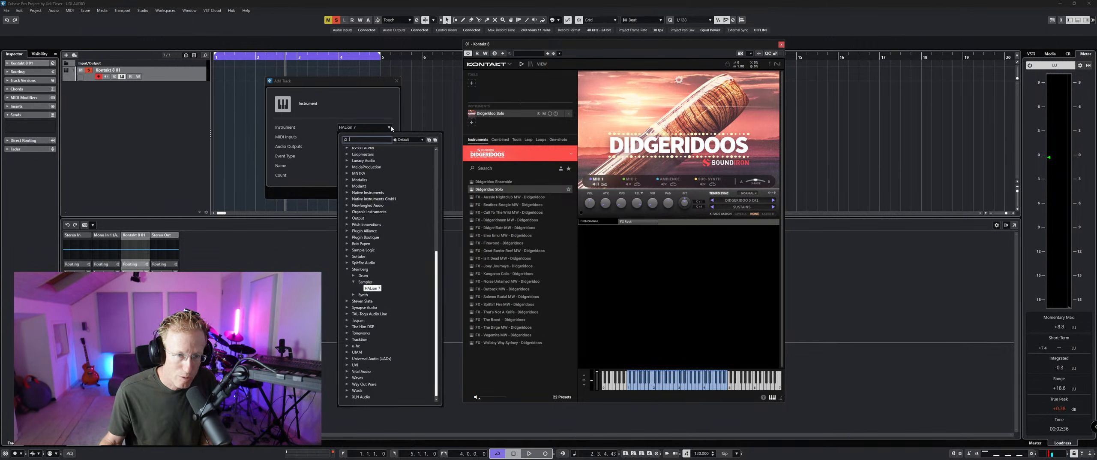
pyautogui.click(350, 270)
pyautogui.click(348, 269)
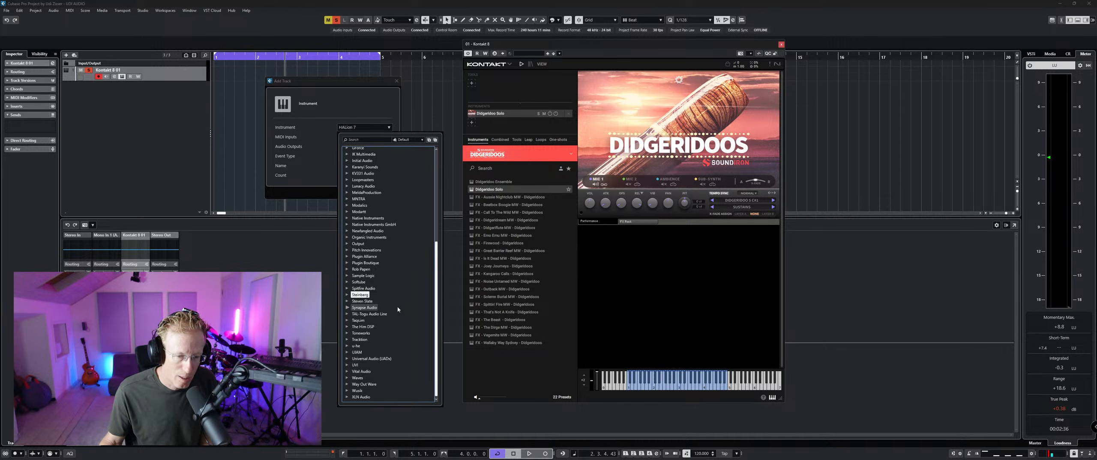
pyautogui.click(347, 352)
pyautogui.click(354, 358)
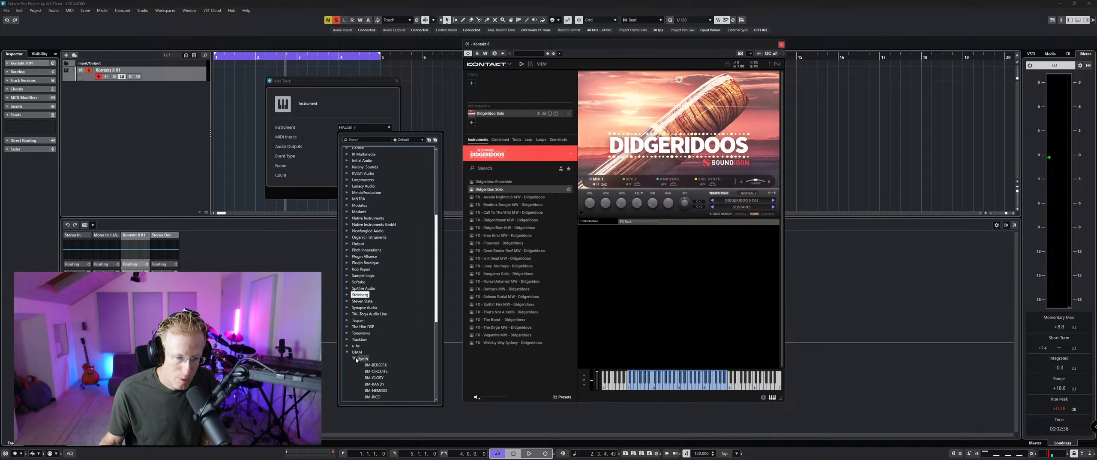
pyautogui.scroll(-8, 366, 358)
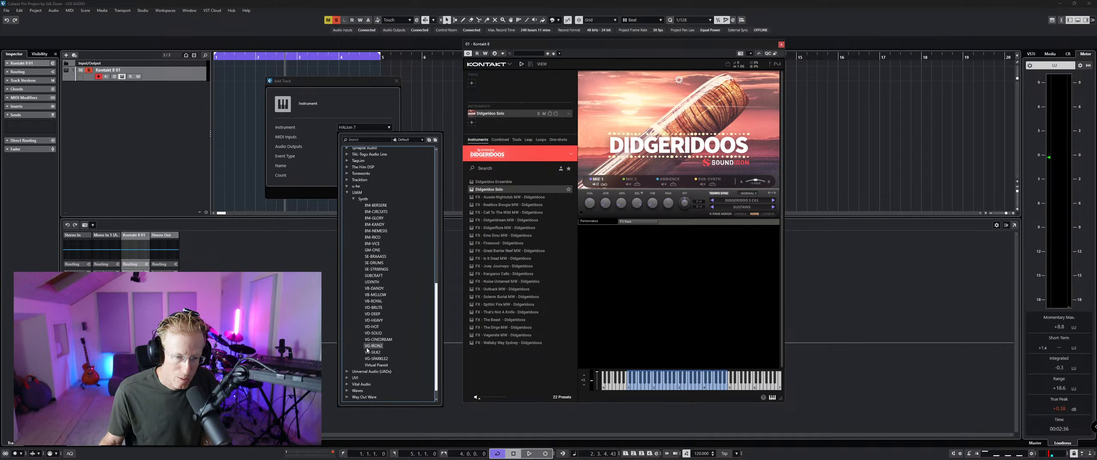
pyautogui.click(379, 212)
pyautogui.click(358, 193)
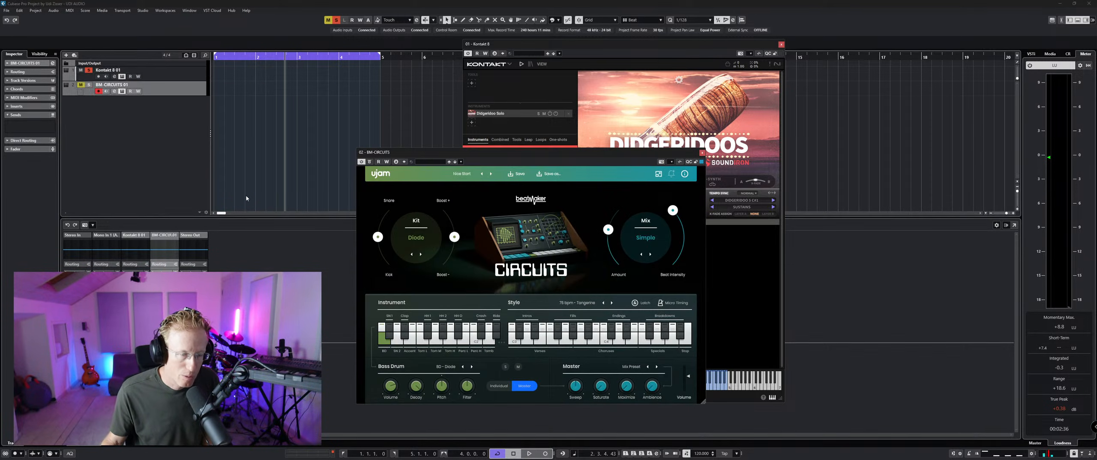
# Step: Move the BM-CIRCUITS window aside, unmute its track and trigger several of its Style patterns
pyautogui.moveTo(426, 157); pyautogui.dragTo(386, 64)
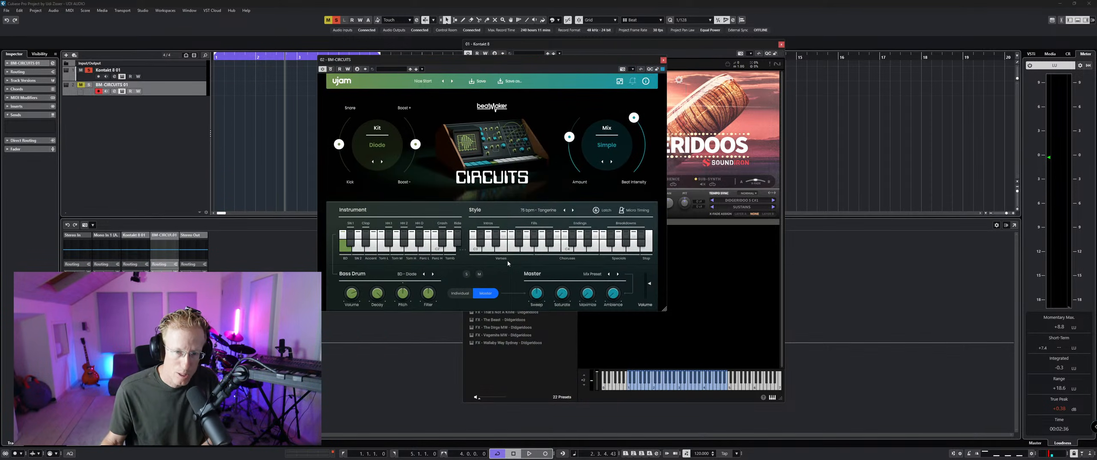
pyautogui.click(498, 251)
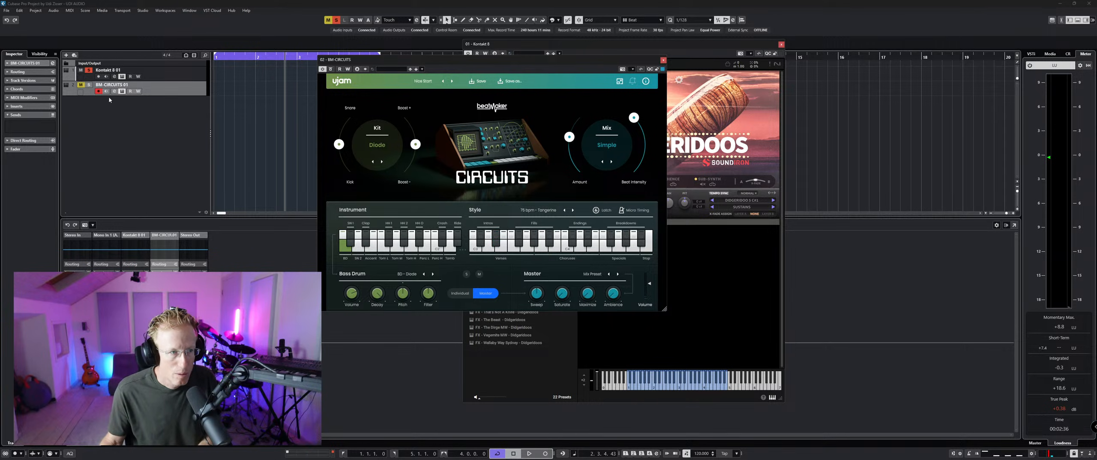
pyautogui.click(87, 85)
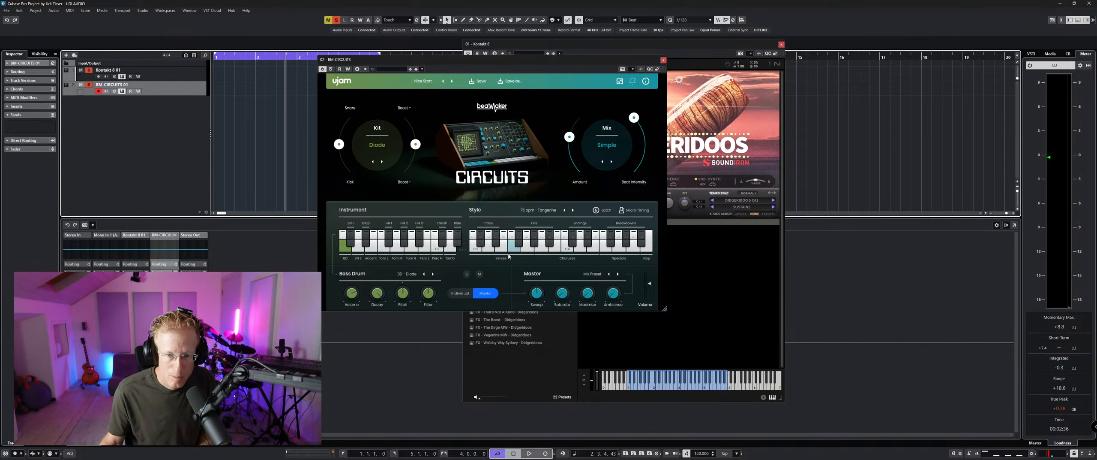
pyautogui.click(522, 246)
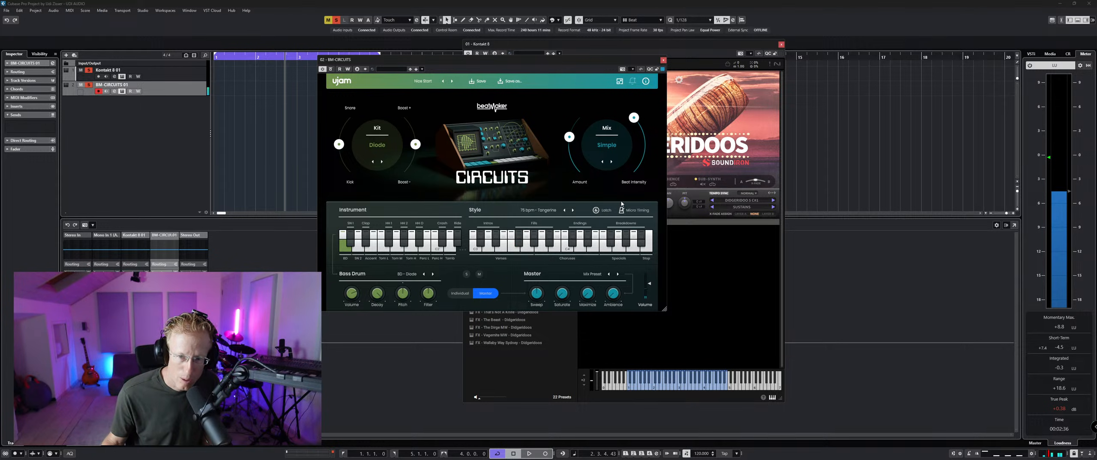
pyautogui.click(533, 249)
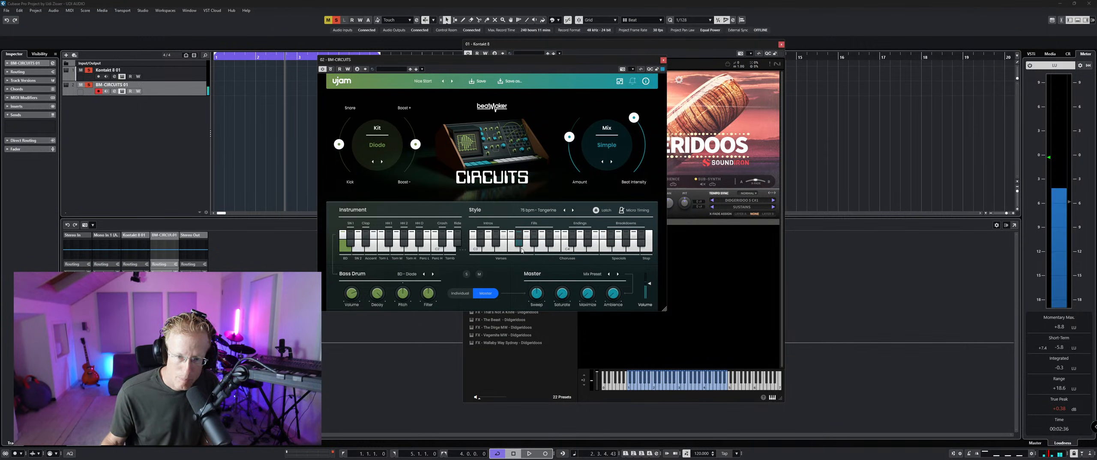
# Step: Bring the Kontakt 8 window to the front and select the Kontakt 8 01 track for playing along with the beat
pyautogui.click(701, 55)
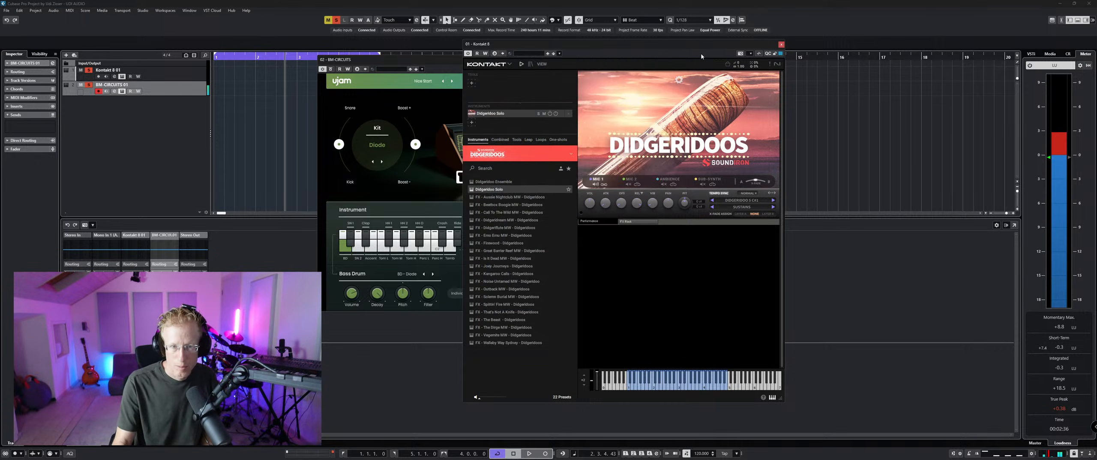
pyautogui.click(193, 77)
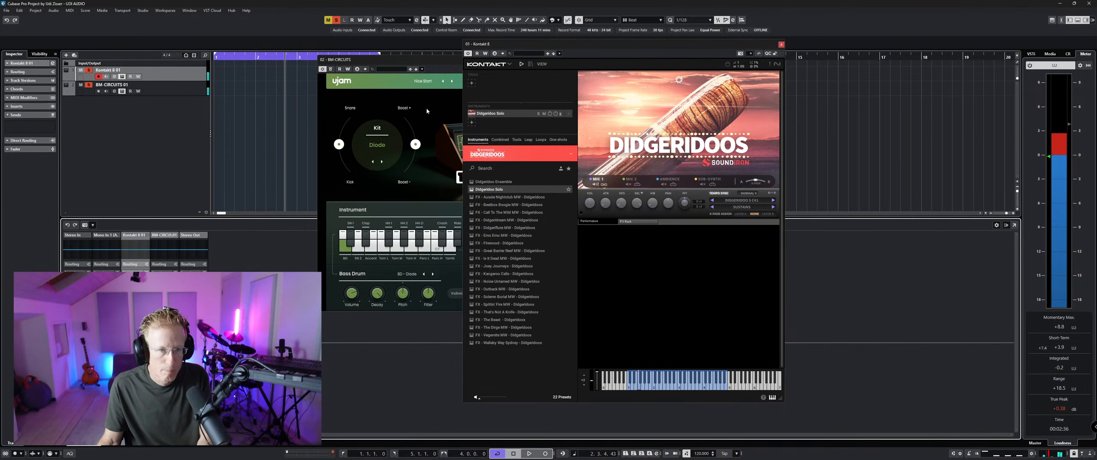
# Step: Advance BM-CIRCUITS to the Pins and Needles preset, and remove the BM-CIRCUITS 01 track from the project
pyautogui.click(452, 81)
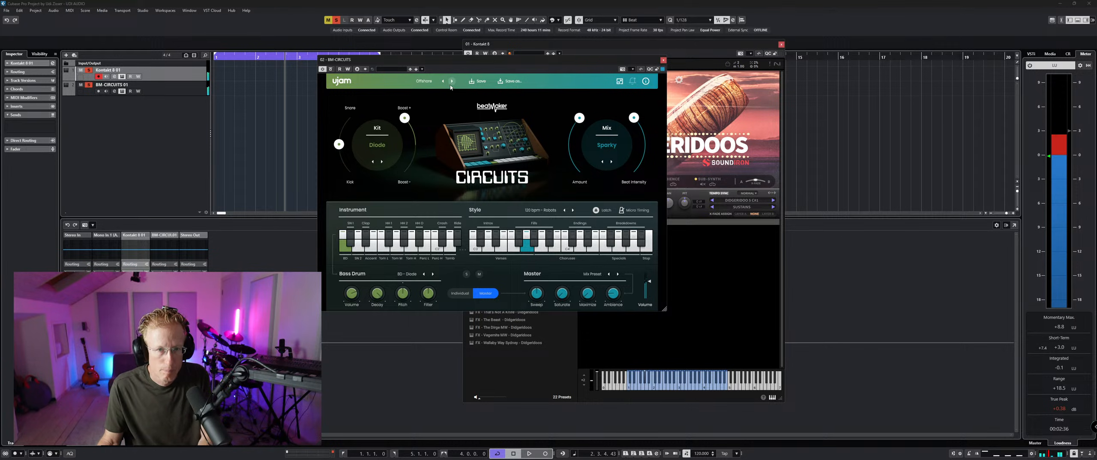
pyautogui.click(451, 81)
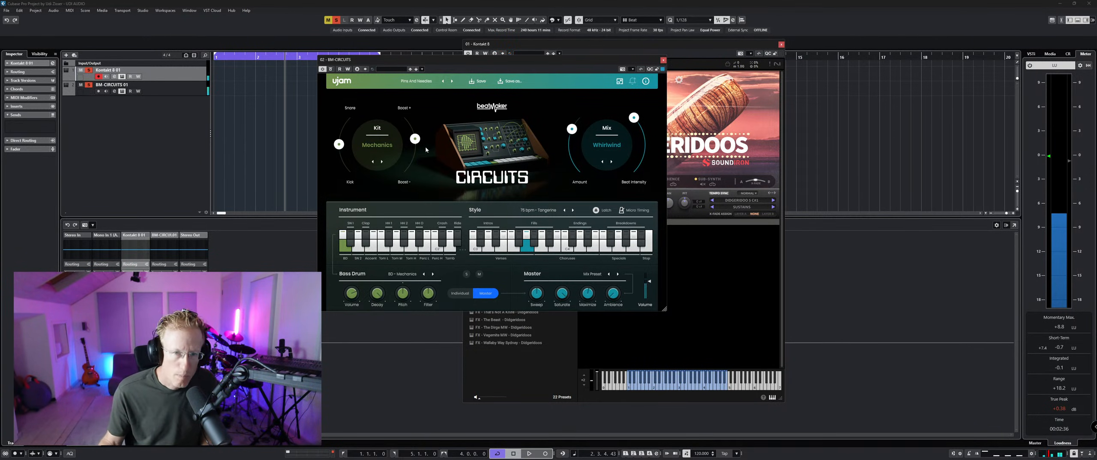
pyautogui.click(181, 90)
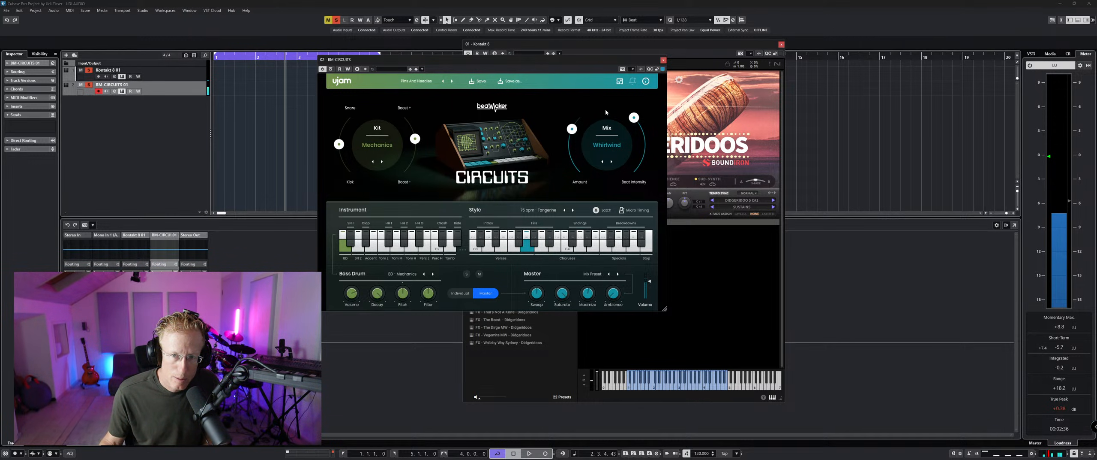
pyautogui.rightClick(183, 90)
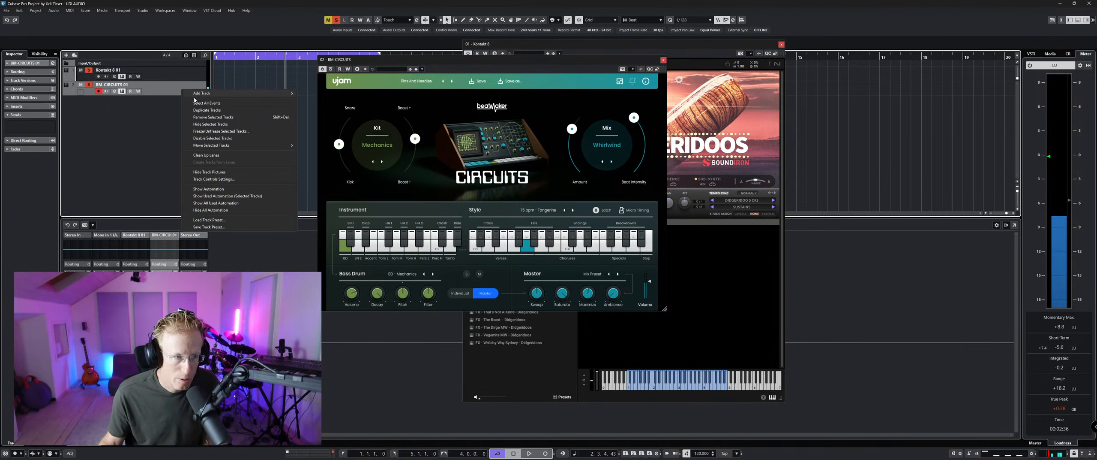
pyautogui.click(219, 119)
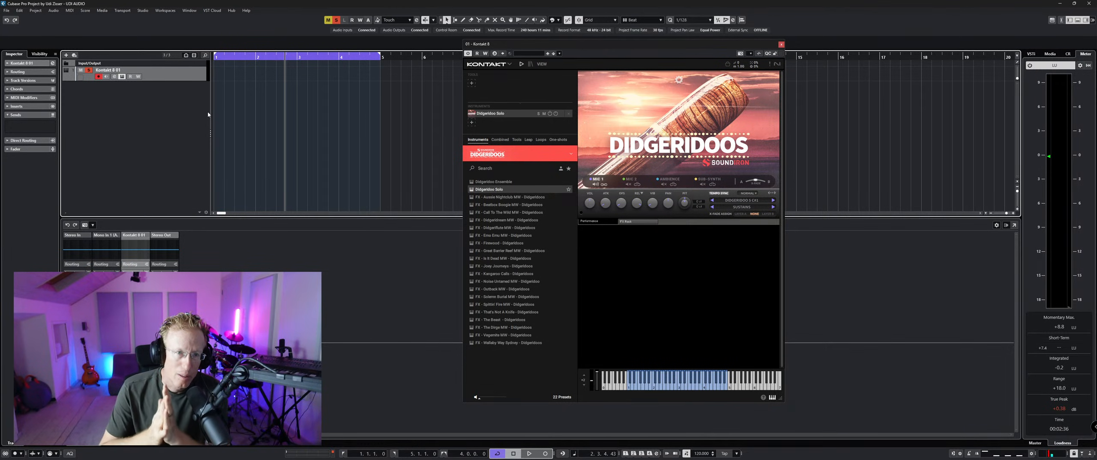
# Step: Open the Kontakt library, reset its Didgeridoos and Soundiron filters, and load the Scene - Saffron instrument
pyautogui.click(530, 65)
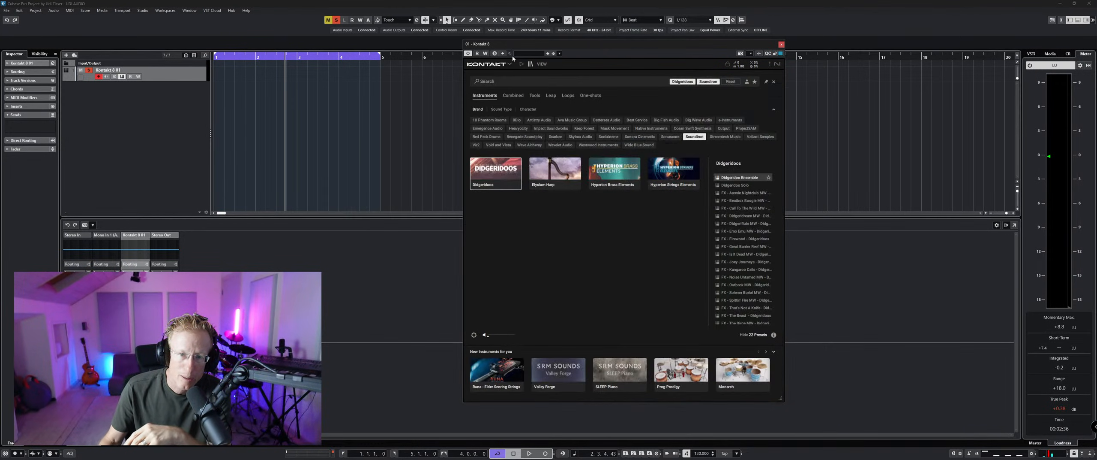
pyautogui.click(731, 82)
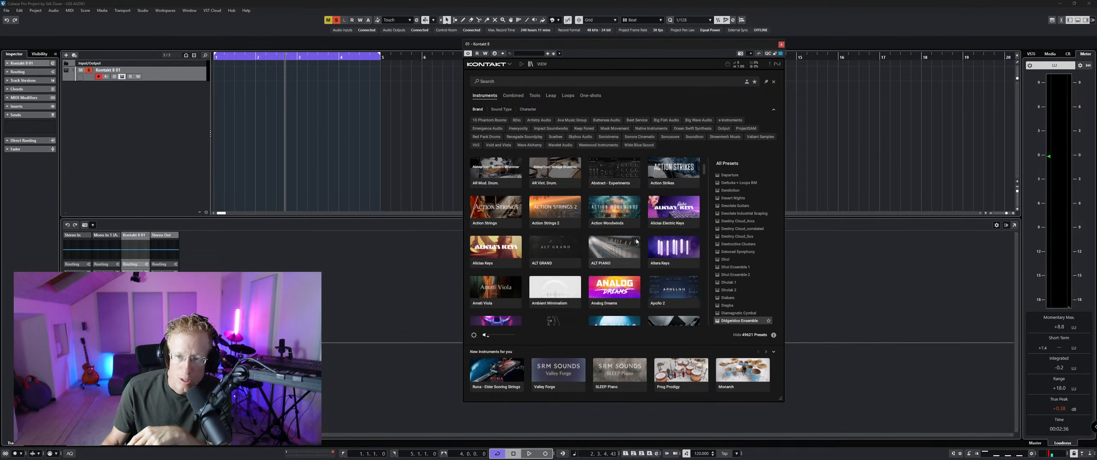
pyautogui.moveTo(705, 179); pyautogui.dragTo(699, 275)
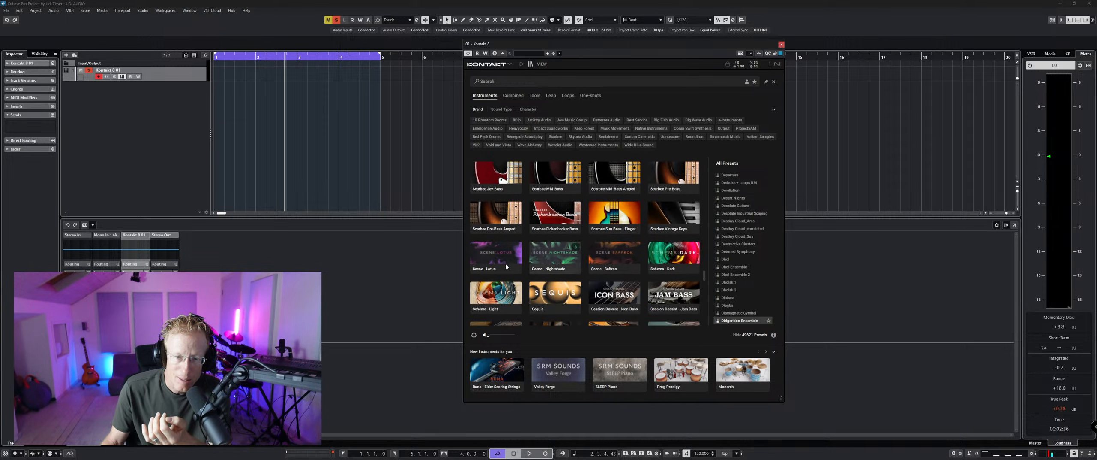
pyautogui.click(607, 256)
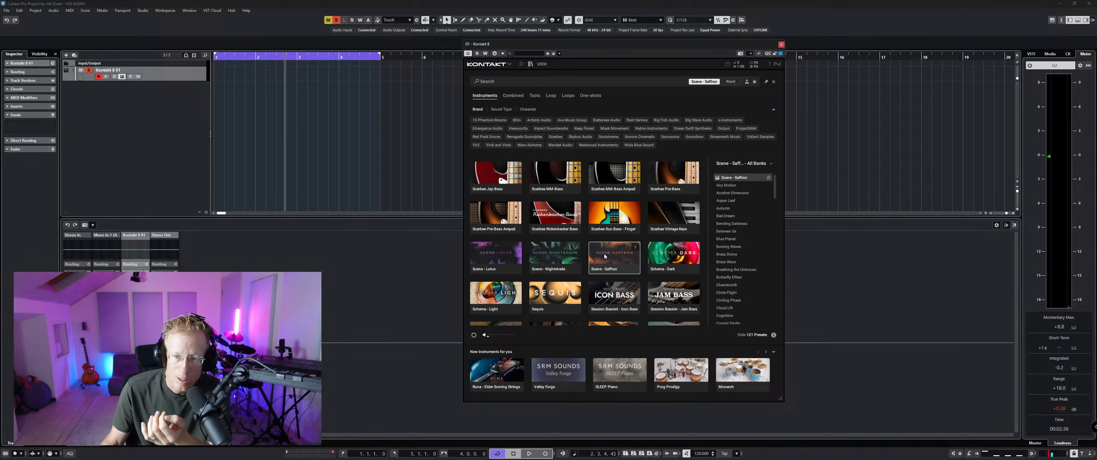
pyautogui.doubleClick(745, 178)
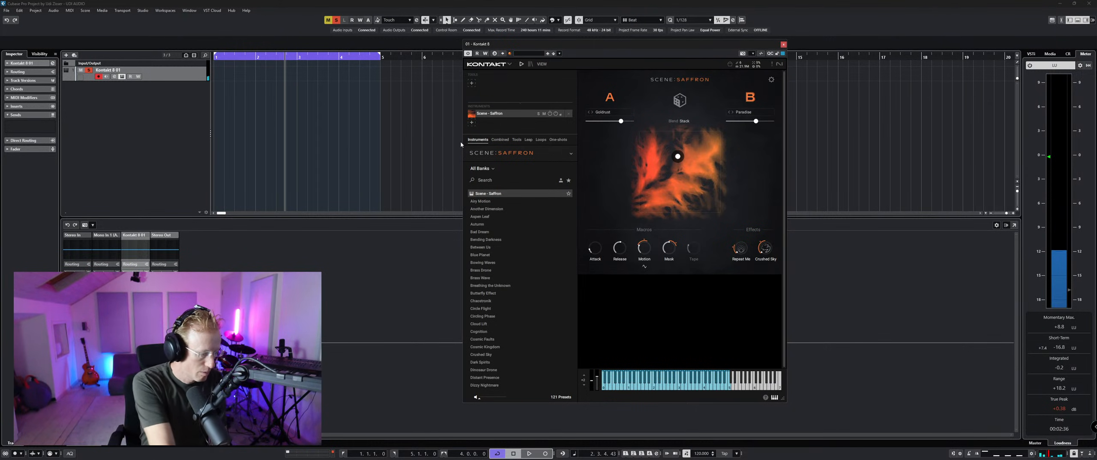
# Step: Audition the Scene - Saffron presets Another Dimension, Bad Dream, Bending Darkness and Blue Planet
pyautogui.click(501, 209)
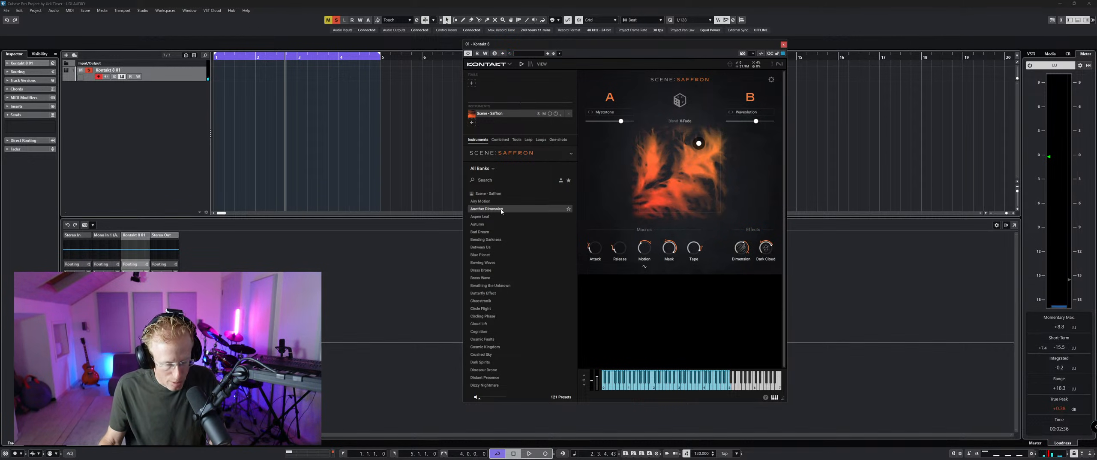
pyautogui.click(494, 231)
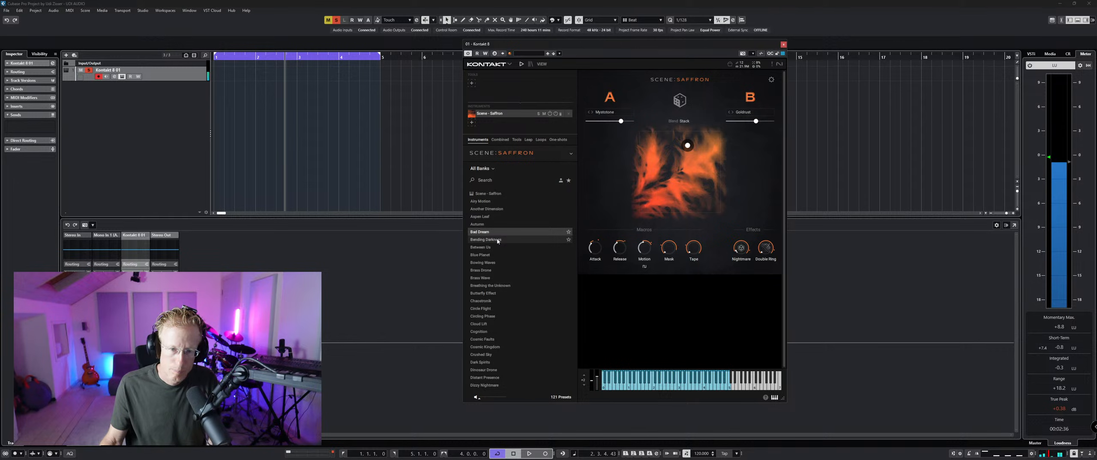
pyautogui.click(497, 239)
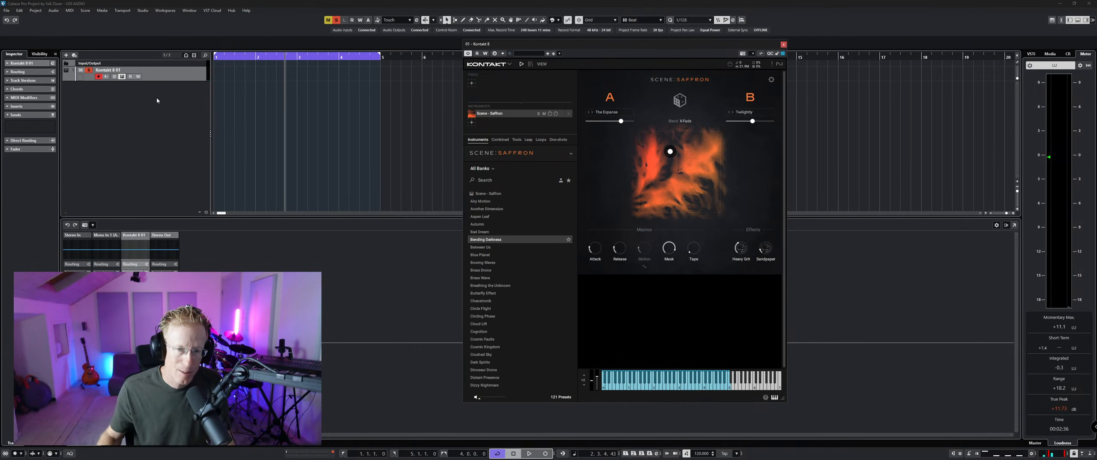
pyautogui.click(492, 255)
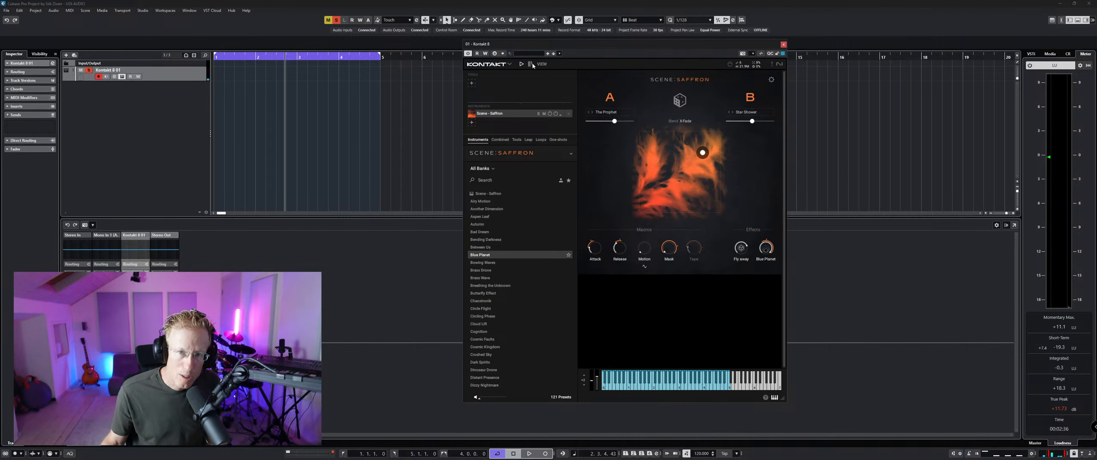
# Step: Return to the Kontakt library, choose Scene - Nightshade and load its Graveyard preset
pyautogui.click(532, 64)
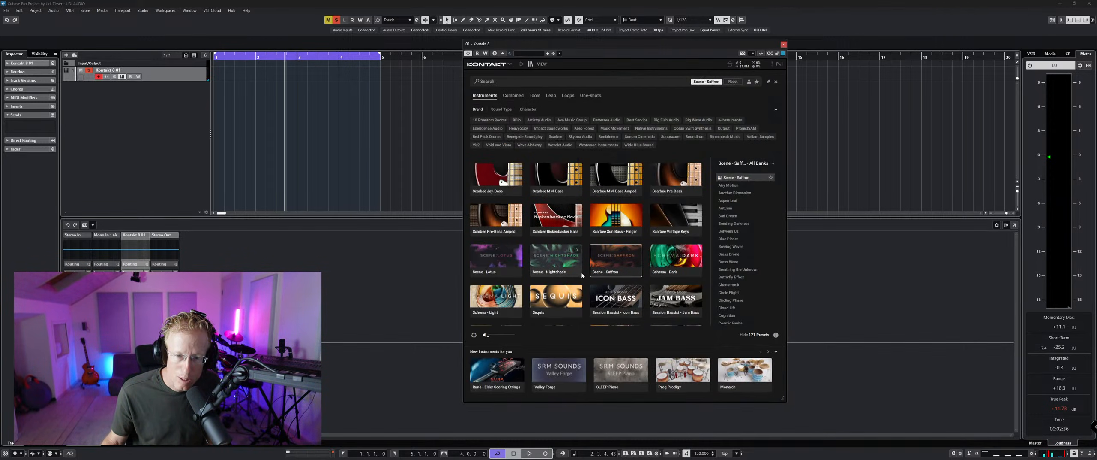
pyautogui.click(575, 262)
pyautogui.scroll(-8, 733, 240)
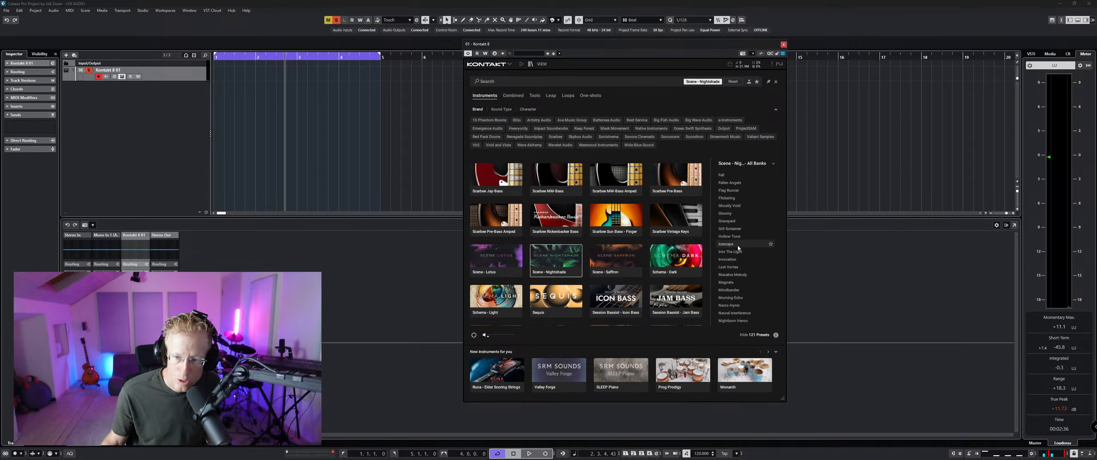
pyautogui.click(727, 221)
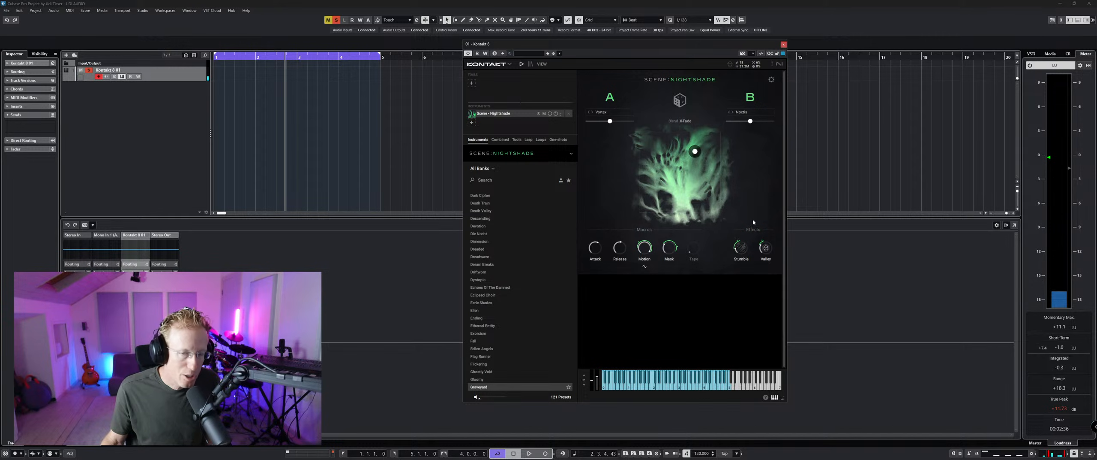
# Step: Switch Scene - Nightshade to the Into The Light preset for playing
pyautogui.scroll(-3, 505, 331)
pyautogui.scroll(-1, 505, 331)
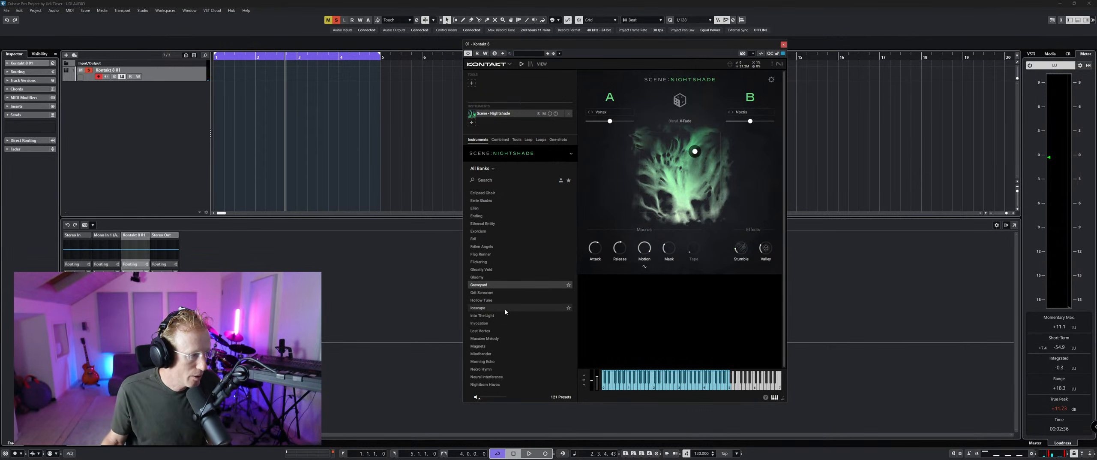
pyautogui.click(498, 316)
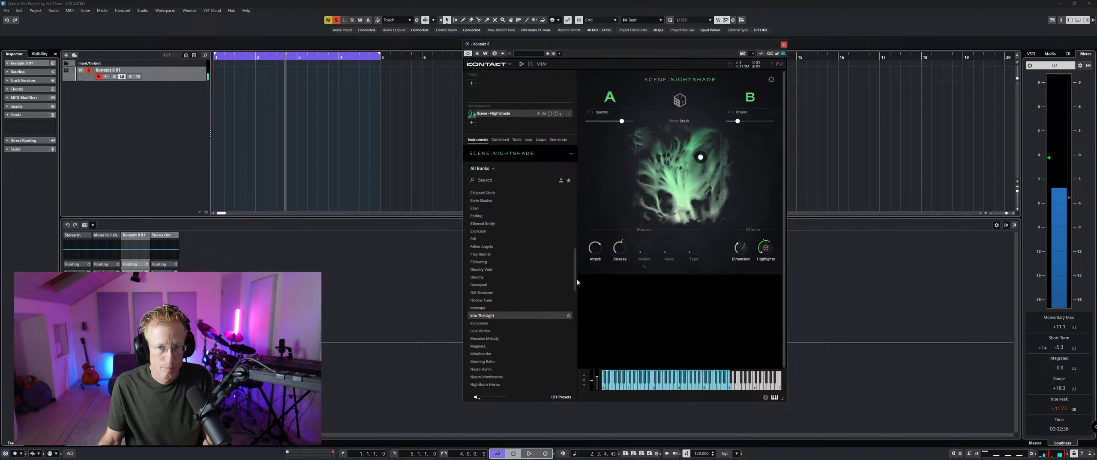
# Step: Reopen the Kontakt library and select Pharlight to list its presets
pyautogui.click(531, 64)
pyautogui.scroll(6, 616, 260)
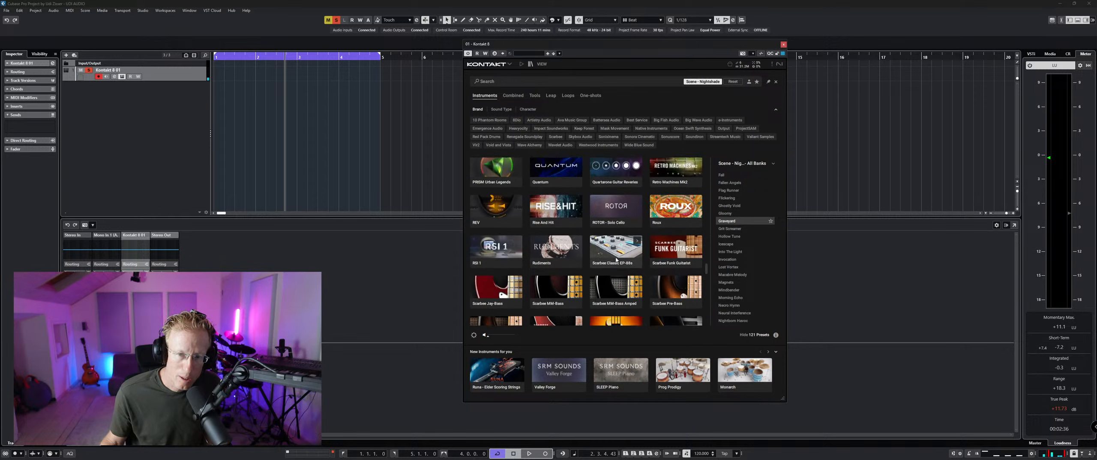
pyautogui.scroll(1, 489, 262)
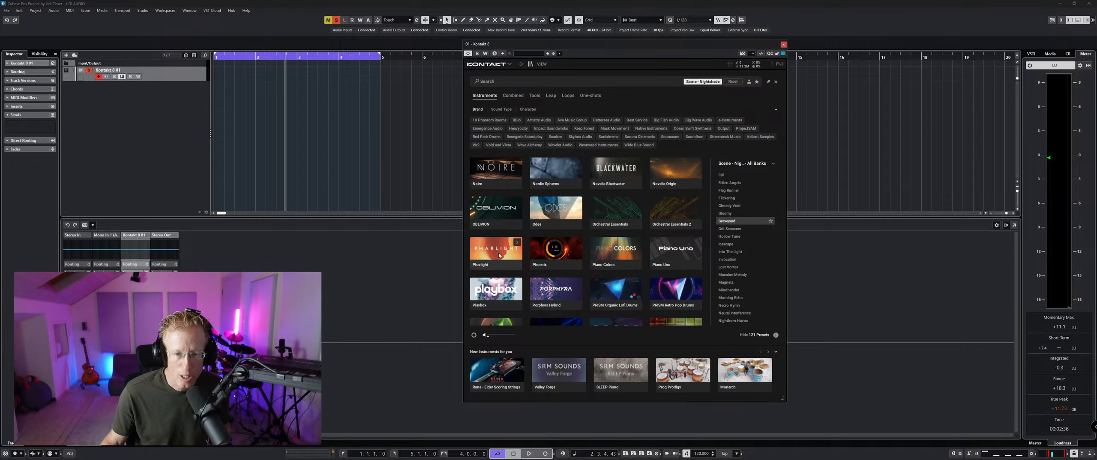
pyautogui.click(499, 255)
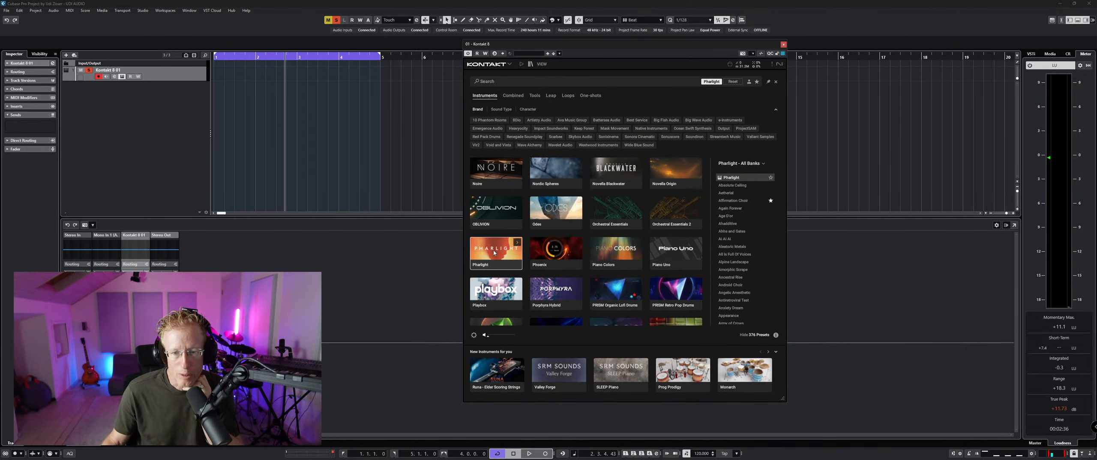
# Step: Find Straylight in the Kontakt library and load its Air Horn preset
pyautogui.scroll(-8, 511, 253)
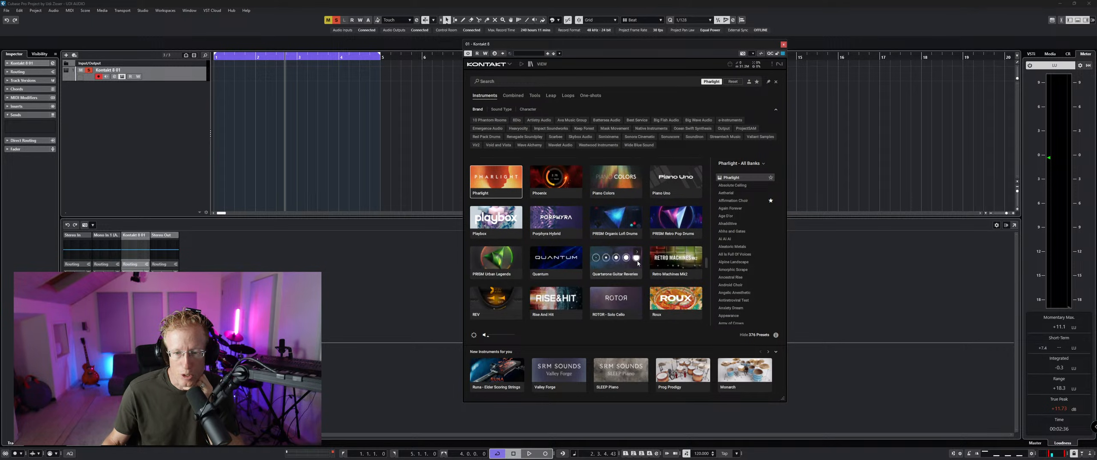
pyautogui.scroll(-10, 636, 267)
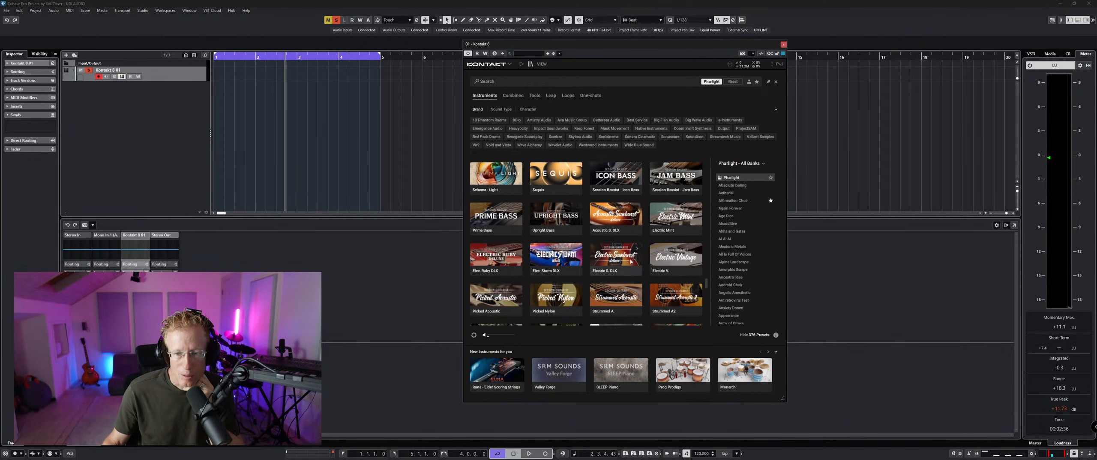
pyautogui.scroll(-10, 630, 261)
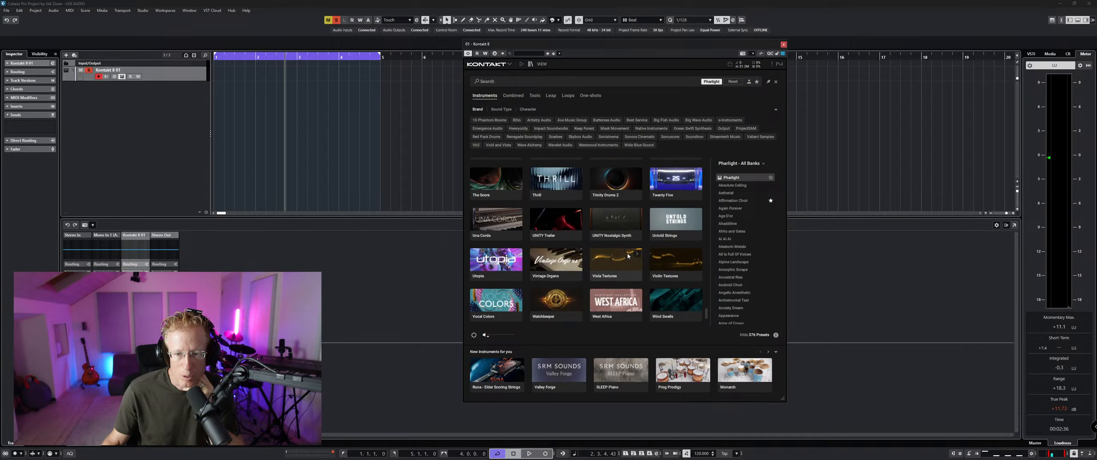
pyautogui.scroll(6, 627, 253)
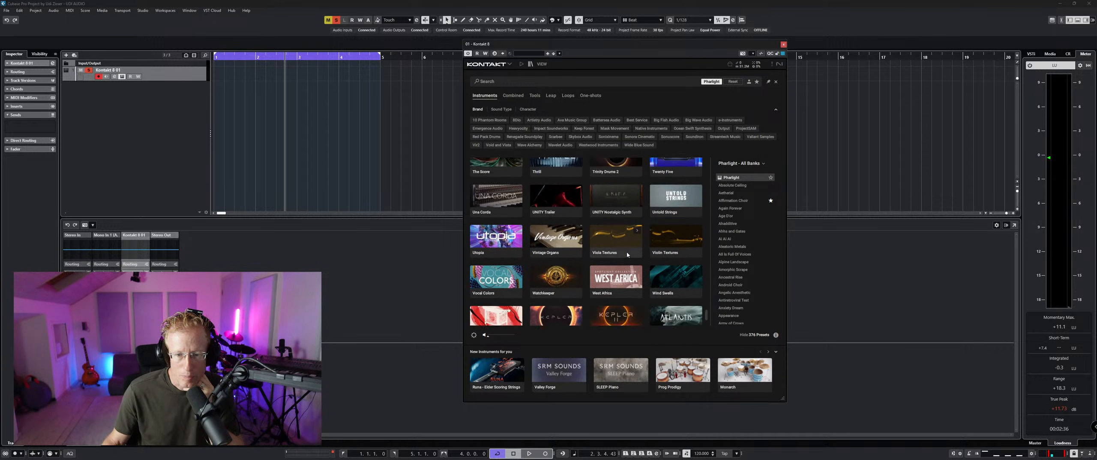
pyautogui.scroll(3, 628, 253)
pyautogui.scroll(-8, 628, 253)
pyautogui.scroll(-1, 628, 252)
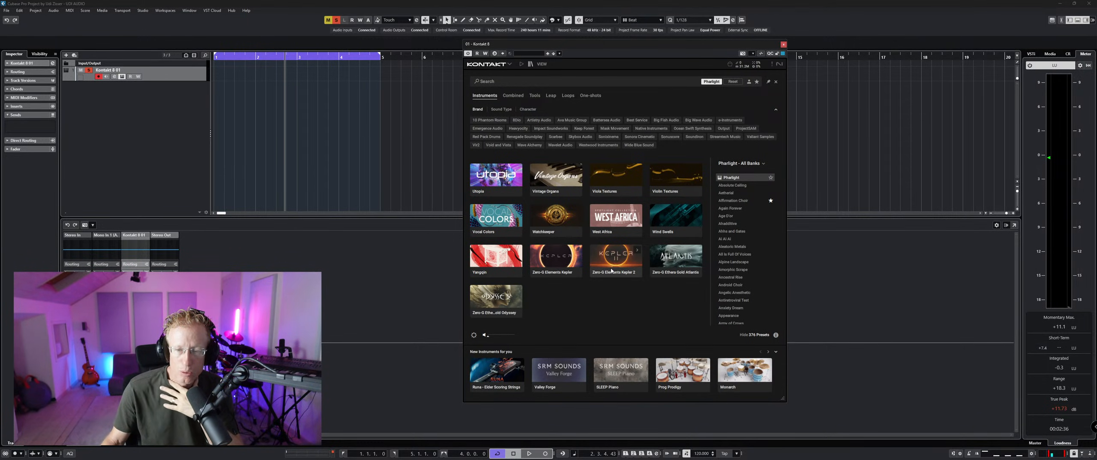
pyautogui.scroll(5, 613, 256)
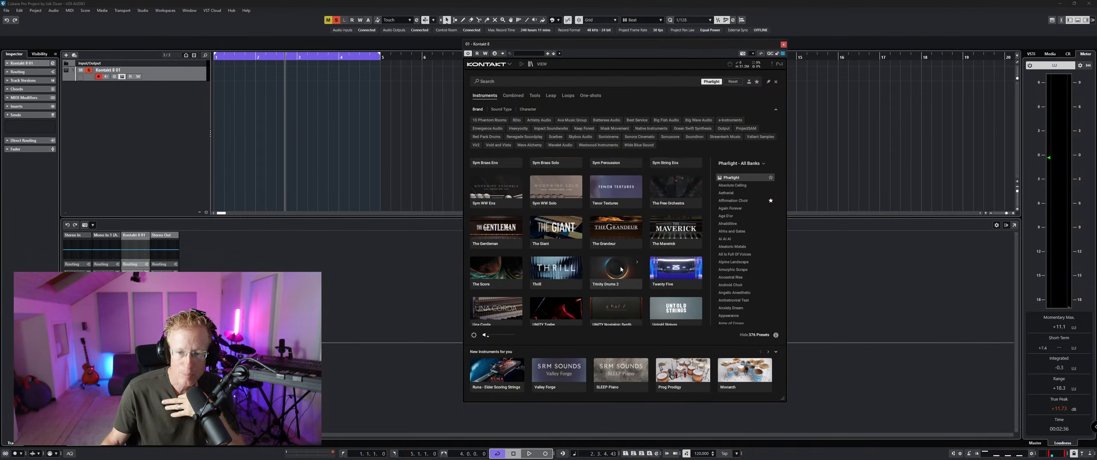
pyautogui.scroll(3, 621, 269)
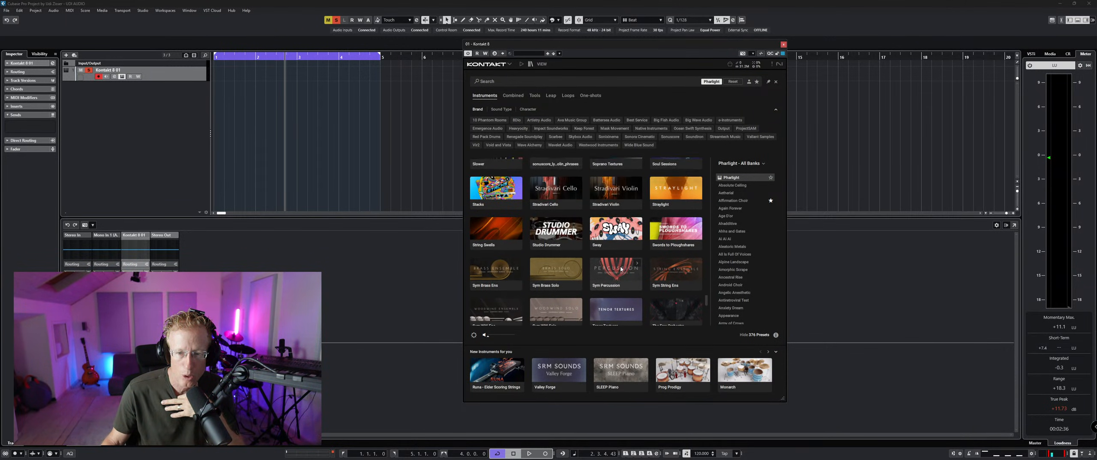
pyautogui.scroll(2, 620, 268)
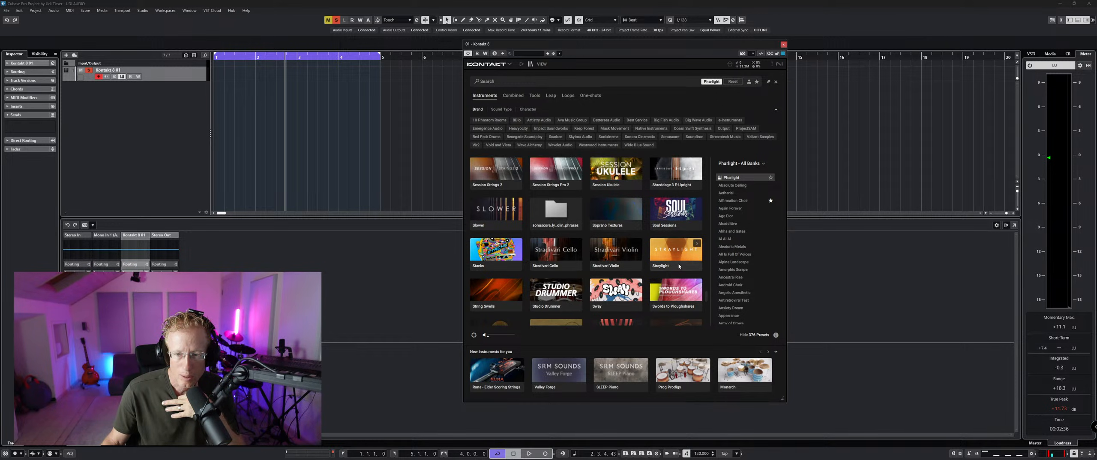
pyautogui.click(679, 265)
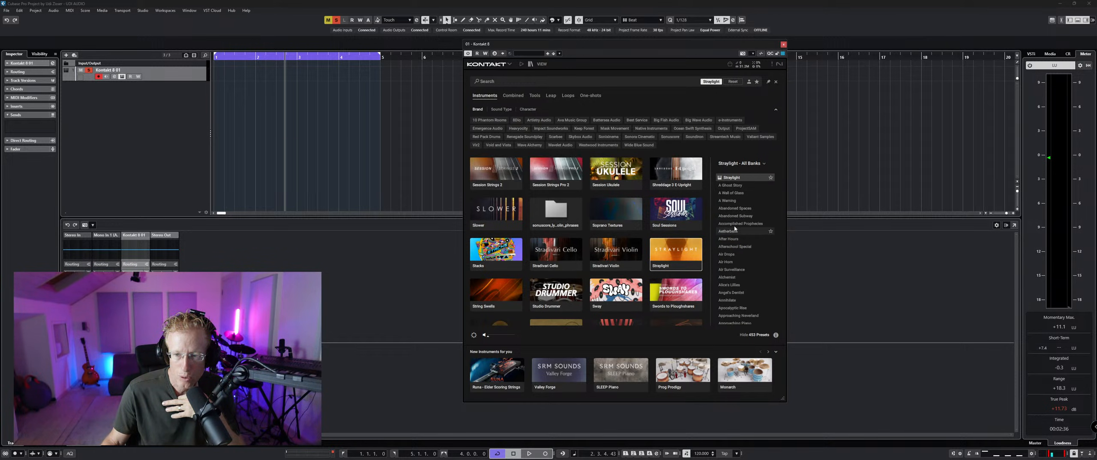
pyautogui.click(733, 263)
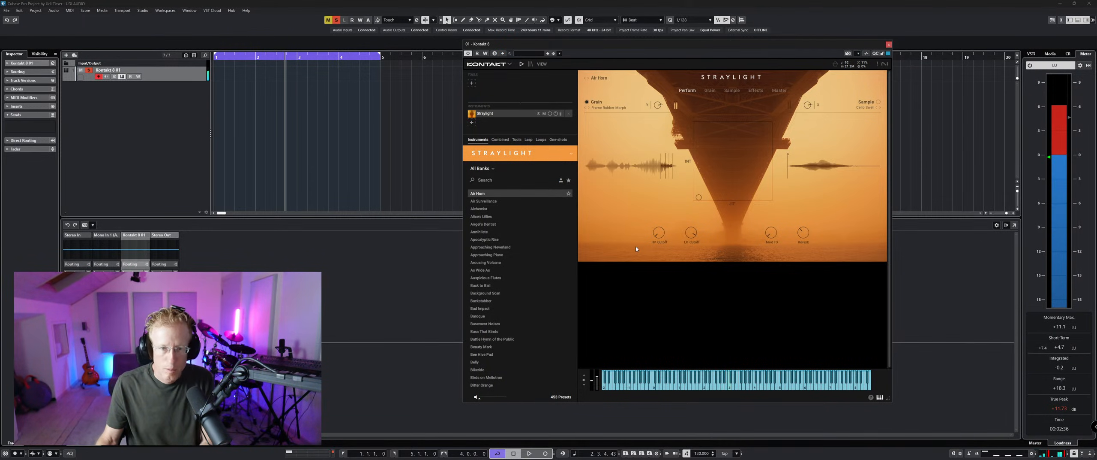
# Step: Audition the Straylight presets Alchemist and Annihilate, and show the Grain page of the instrument
pyautogui.click(494, 208)
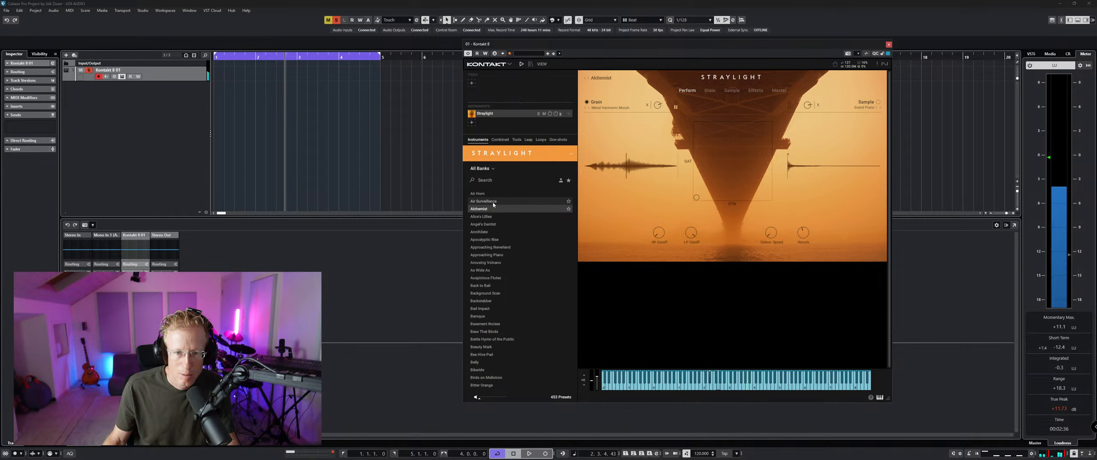
pyautogui.click(485, 231)
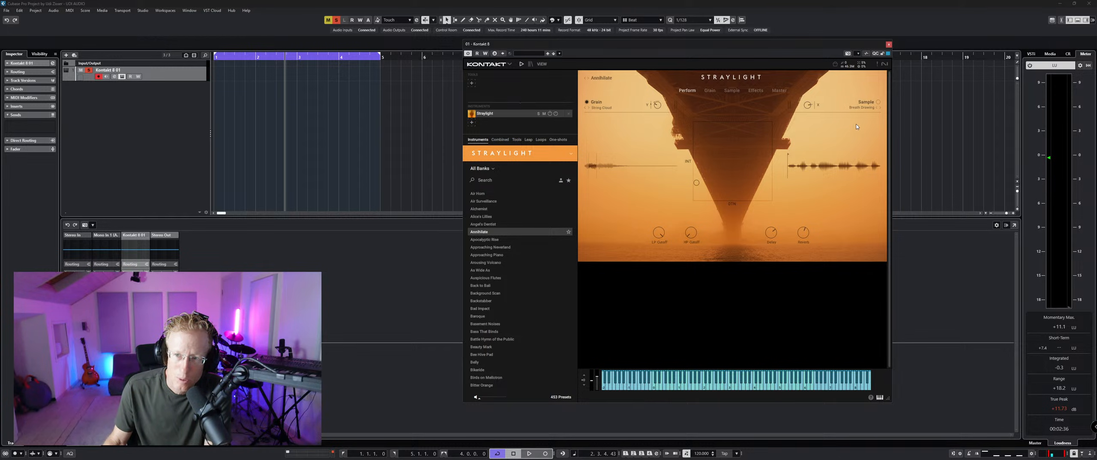
pyautogui.click(708, 90)
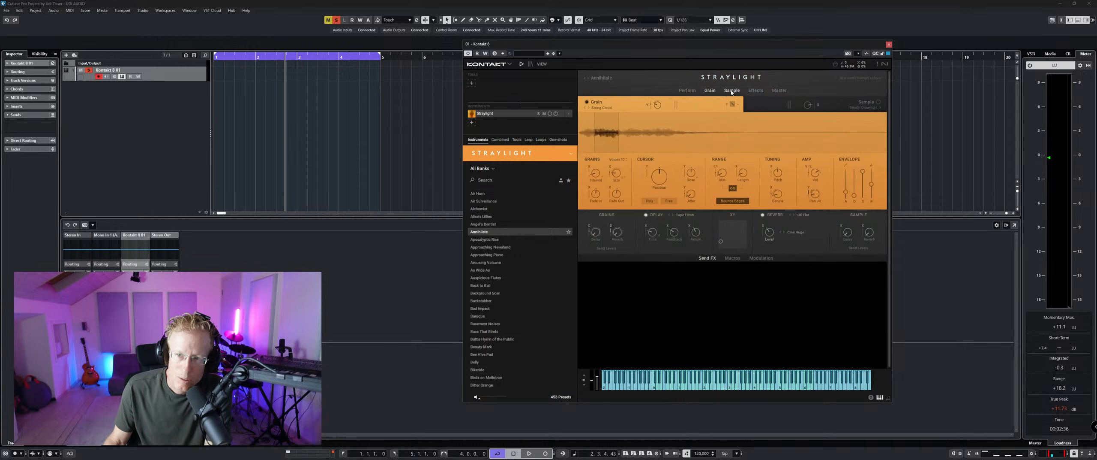
# Step: View Straylight's Sample and Effects pages, then return to its Perform page
pyautogui.click(732, 91)
pyautogui.click(757, 90)
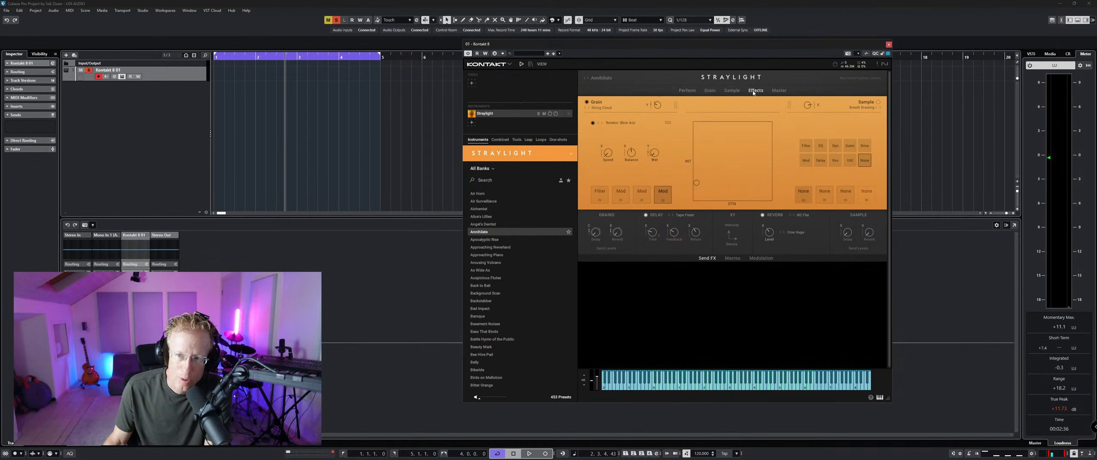
pyautogui.click(687, 91)
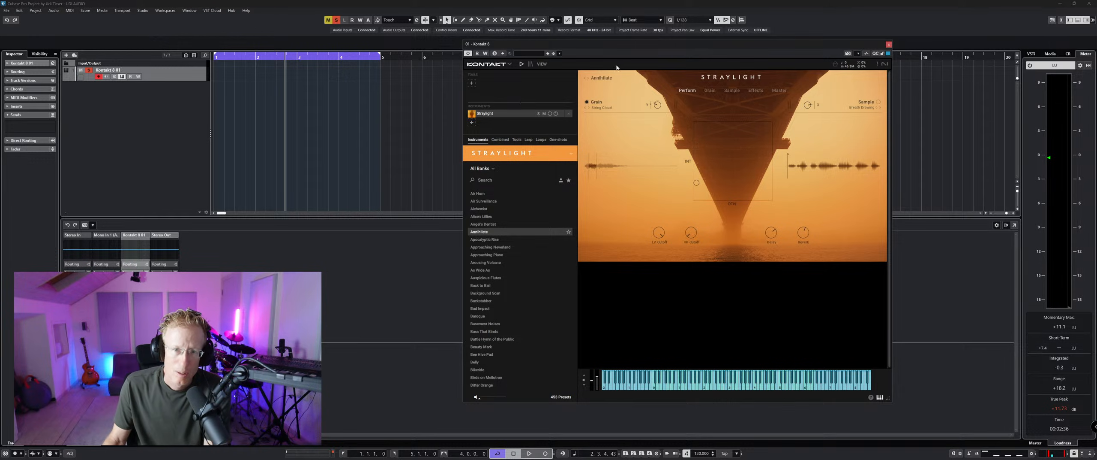
# Step: Add a new instrument track that uses Engine Player as its instrument
pyautogui.rightClick(148, 109)
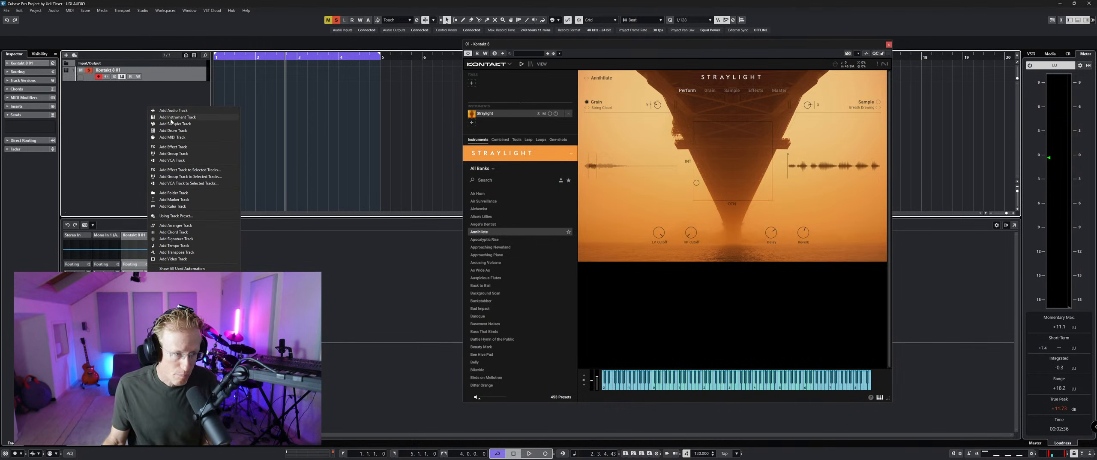
pyautogui.click(215, 117)
pyautogui.click(362, 127)
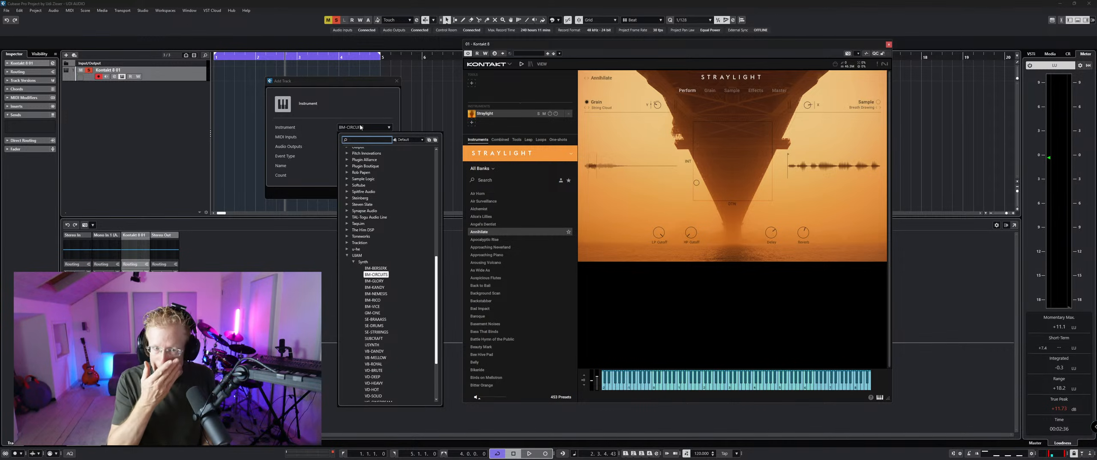
pyautogui.write('eng')
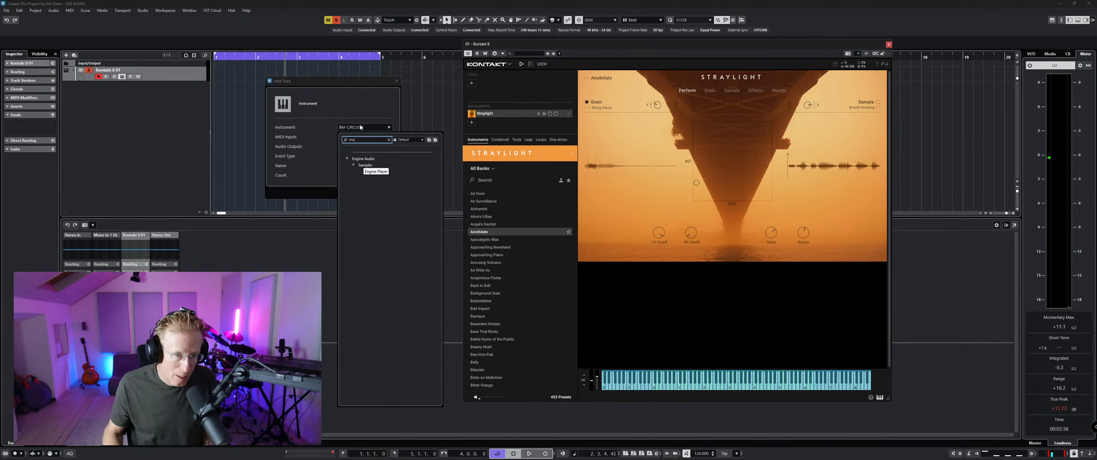
pyautogui.click(377, 172)
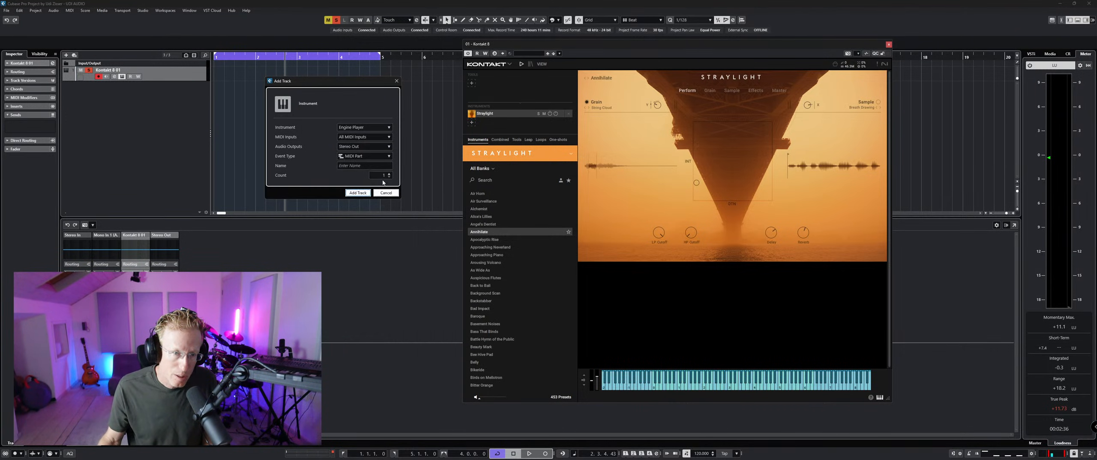
pyautogui.click(358, 192)
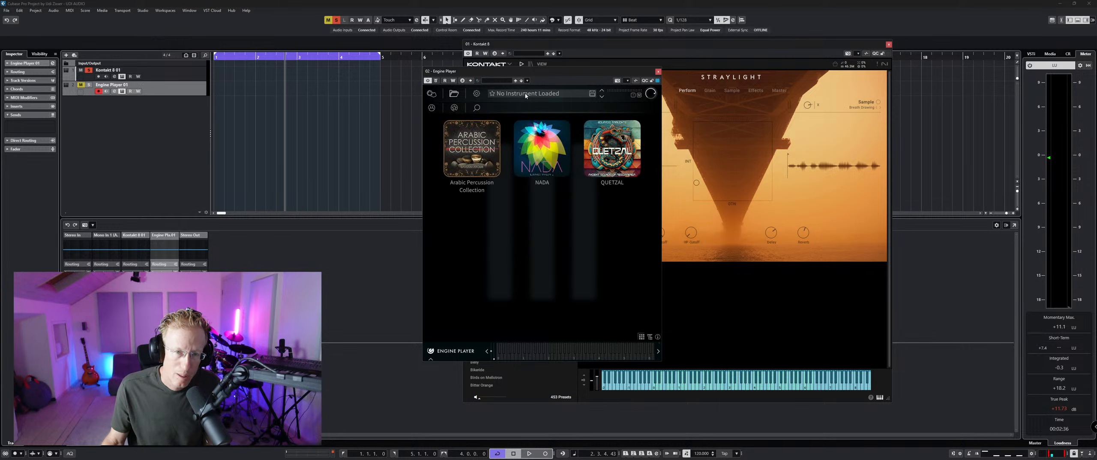
# Step: Open the NADA library in Engine Player and view its Meditation Pads categories
pyautogui.click(538, 149)
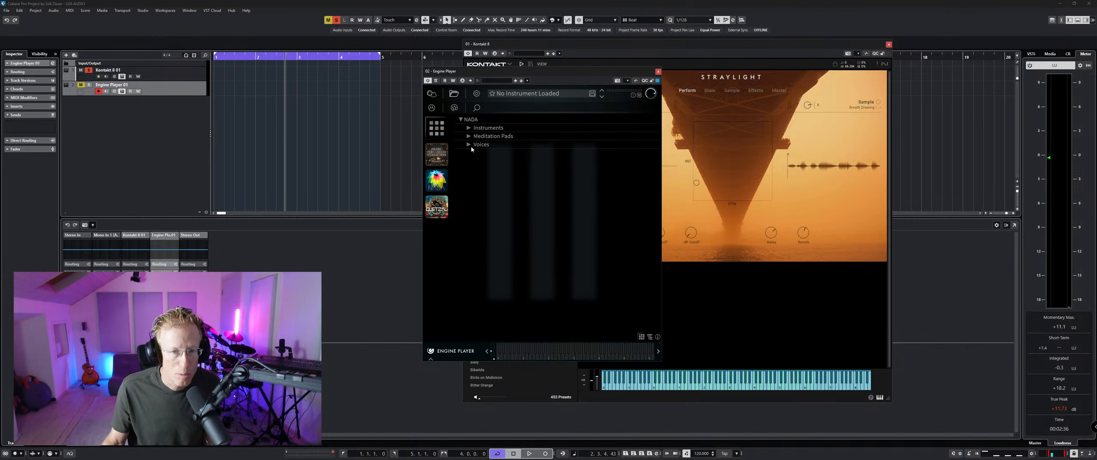
pyautogui.click(468, 136)
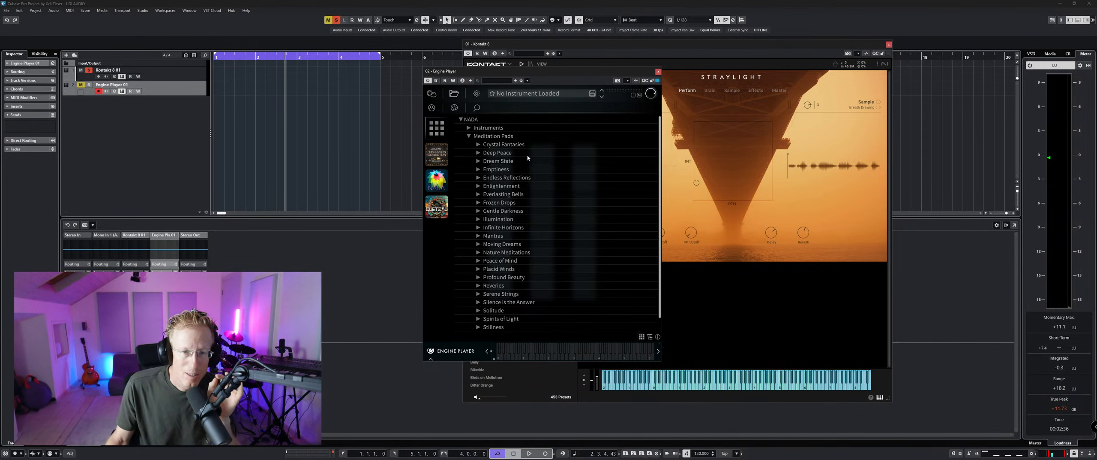
pyautogui.click(468, 137)
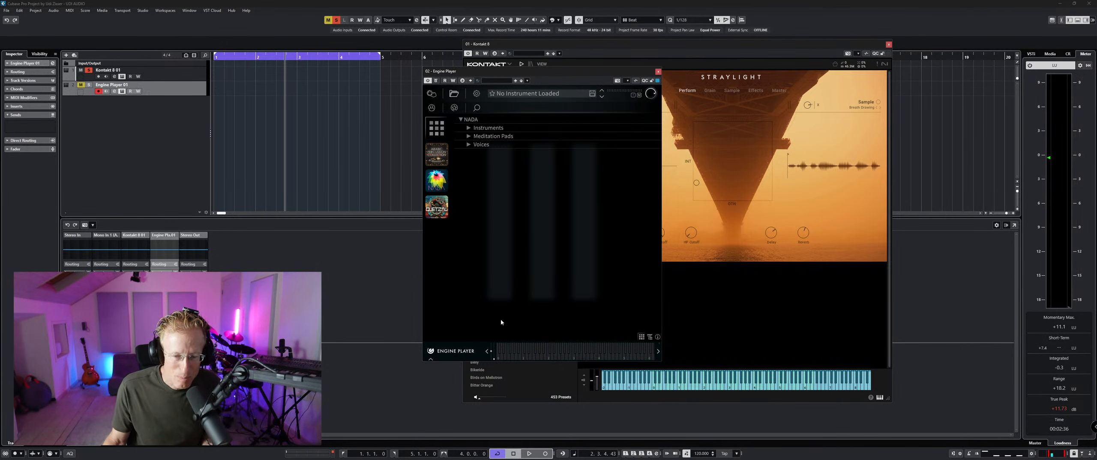
# Step: Check the open Chrome windows and return to the Cubase project
pyautogui.moveTo(543, 453)
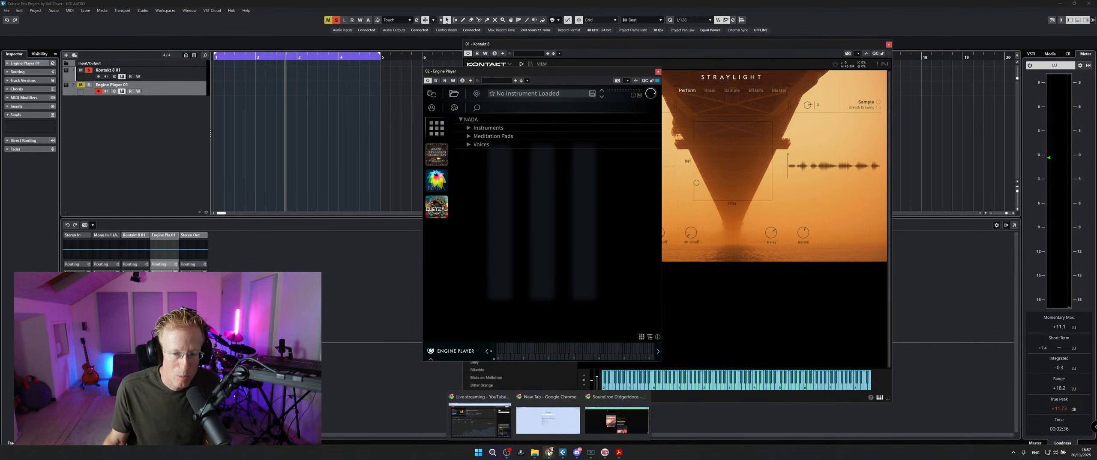
pyautogui.click(550, 453)
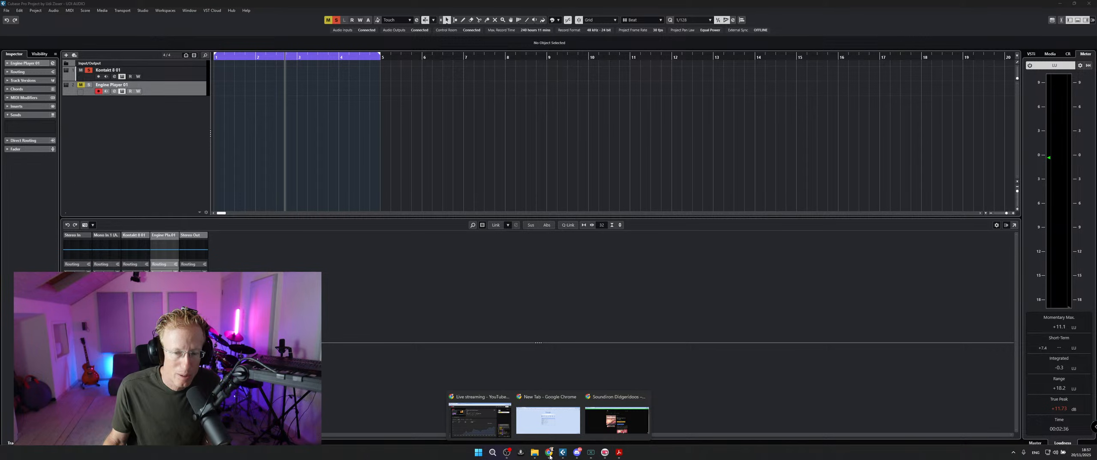
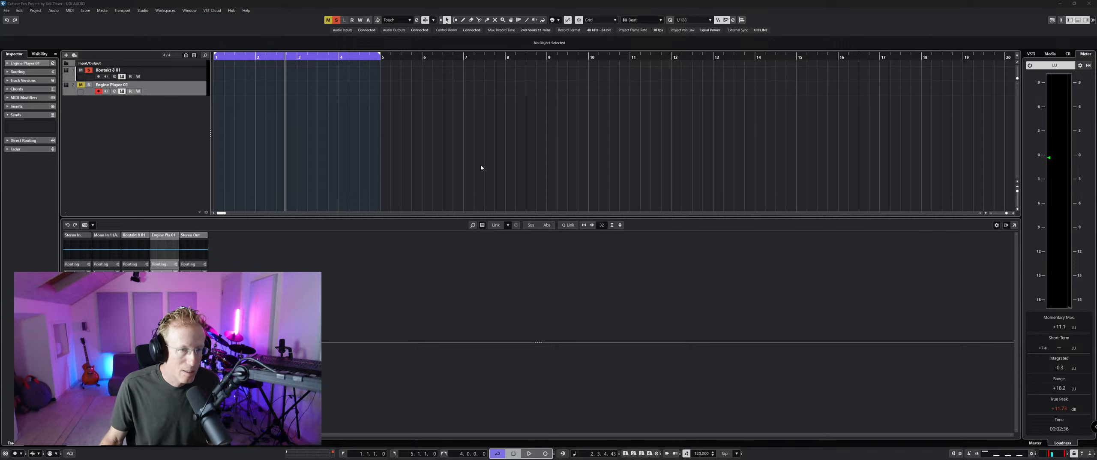
pyautogui.click(685, 3)
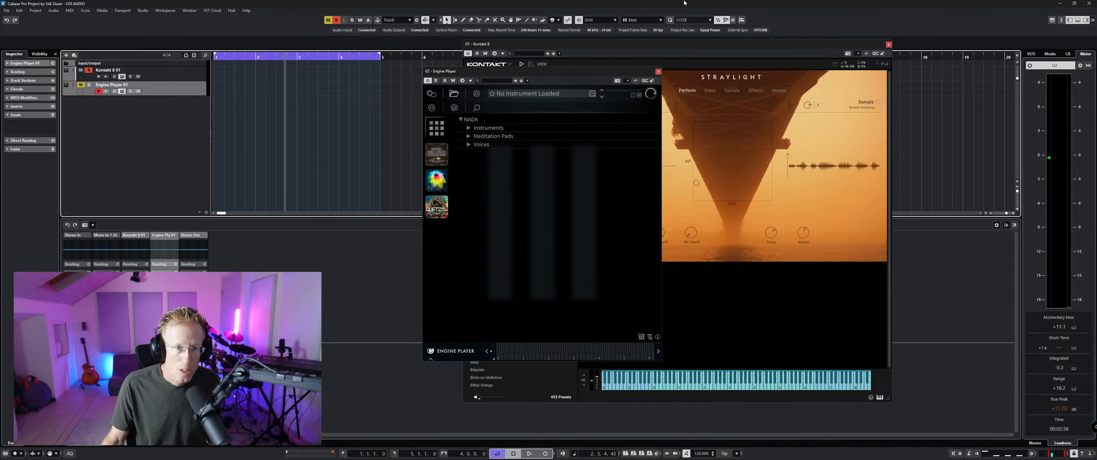
# Step: Load the Deep Peace 01 preset from NADA's Meditation Pads and unmute the Engine Player track
pyautogui.click(469, 137)
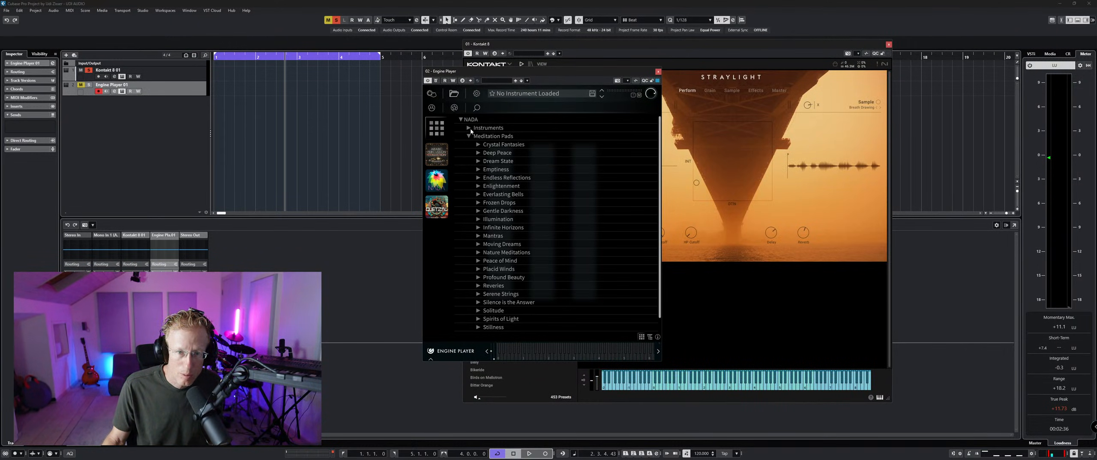
pyautogui.click(470, 130)
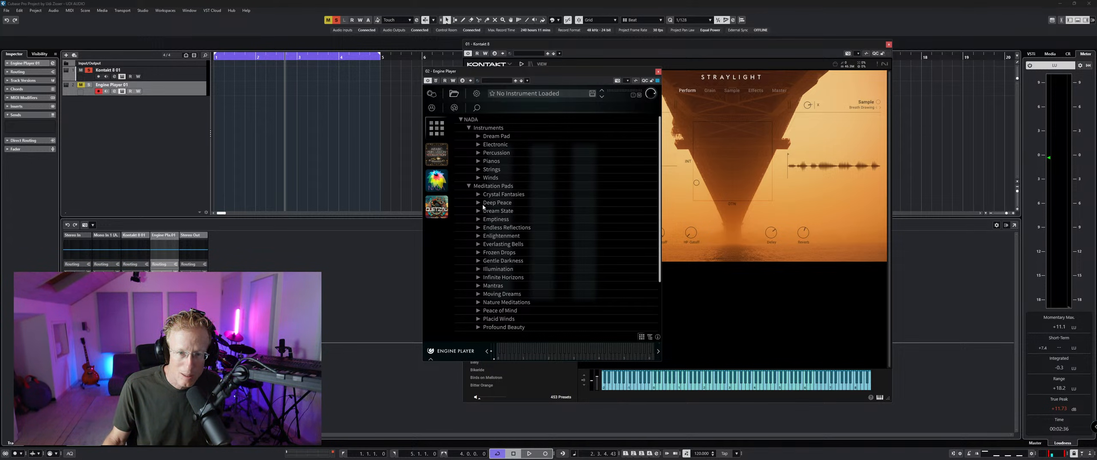
pyautogui.scroll(-3, 483, 208)
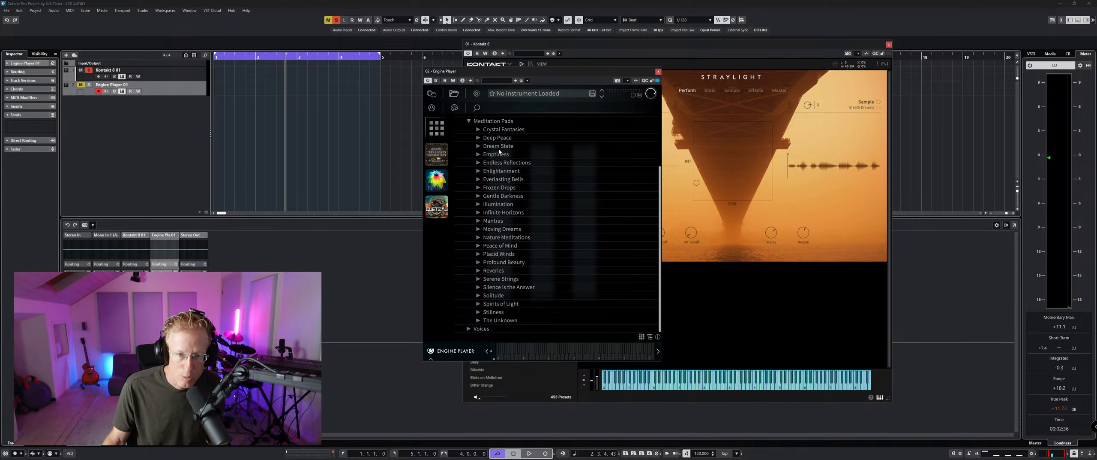
pyautogui.click(488, 138)
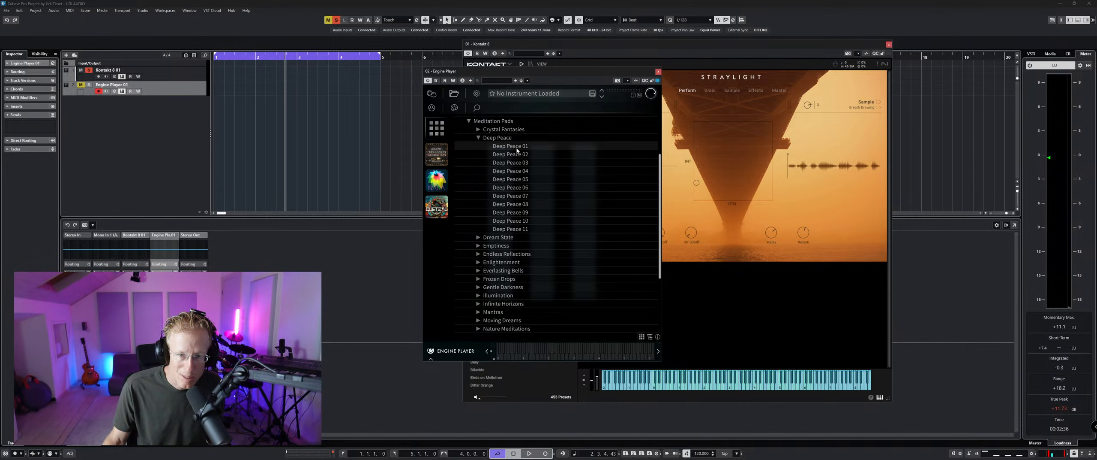
pyautogui.doubleClick(508, 146)
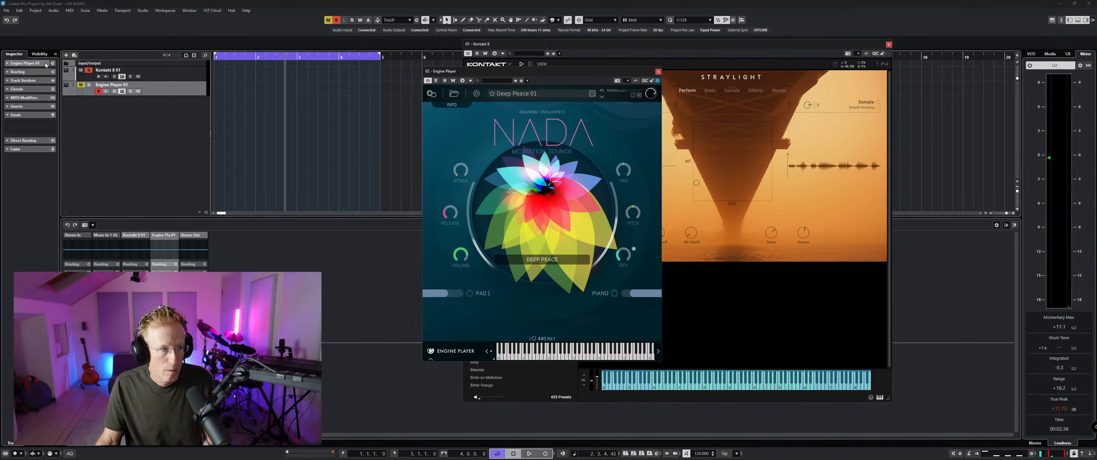
pyautogui.click(80, 85)
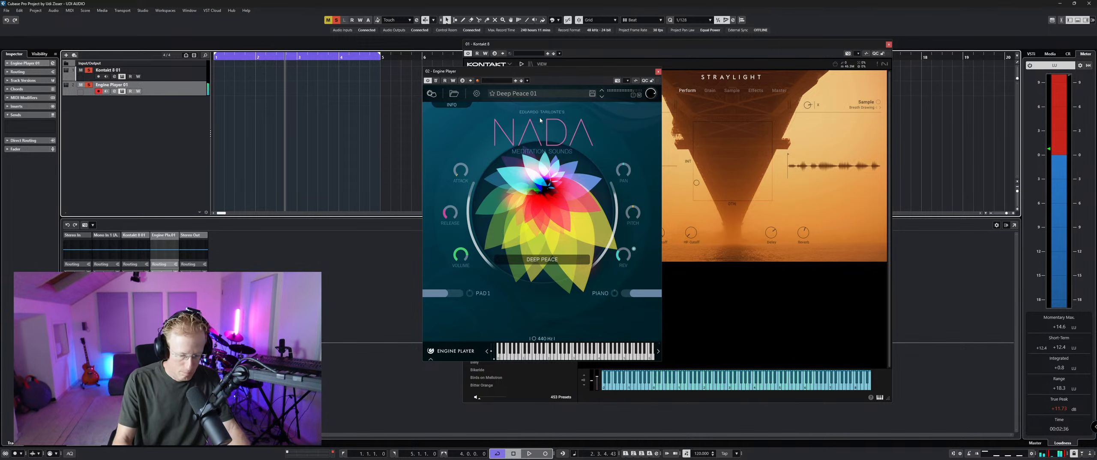
# Step: Load the Mantra 1 preset from the Mantras category of NADA's Meditation Pads for playing
pyautogui.click(454, 93)
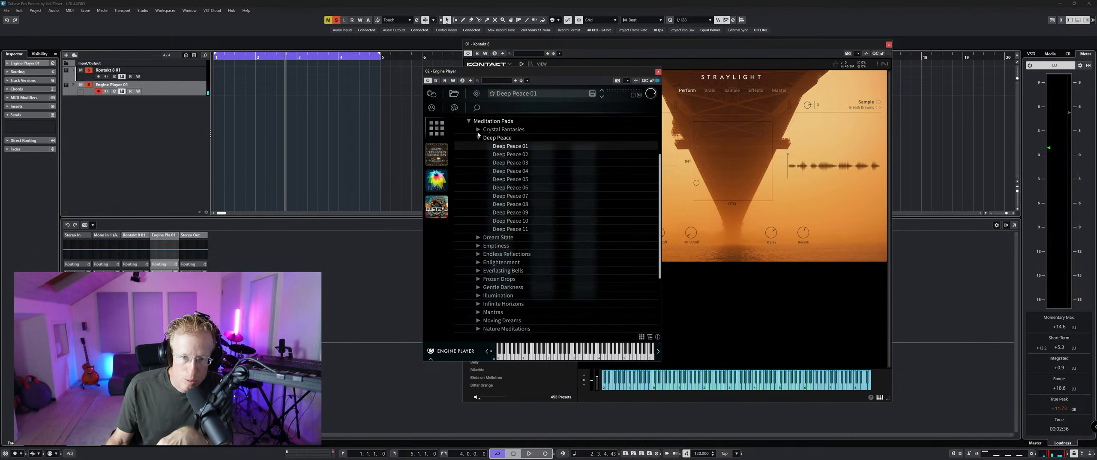
pyautogui.scroll(-4, 485, 252)
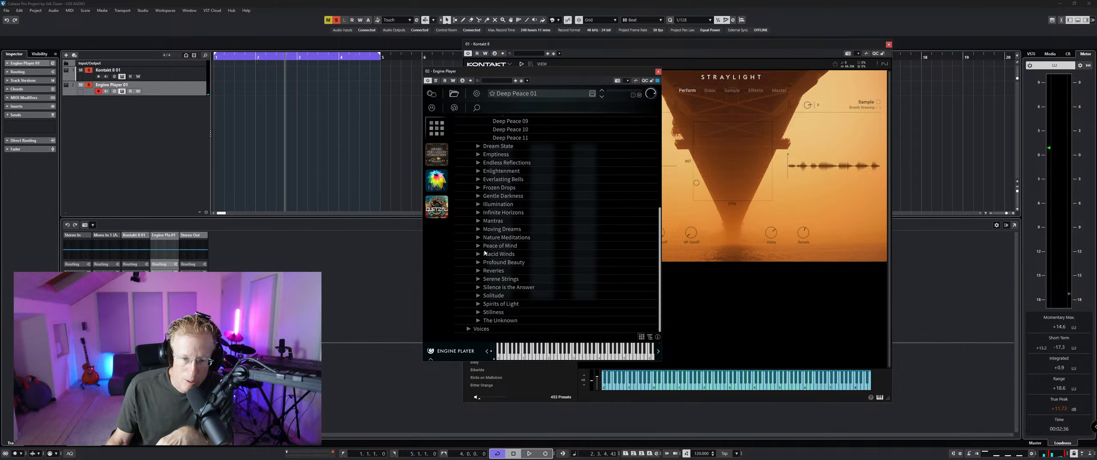
pyautogui.click(478, 221)
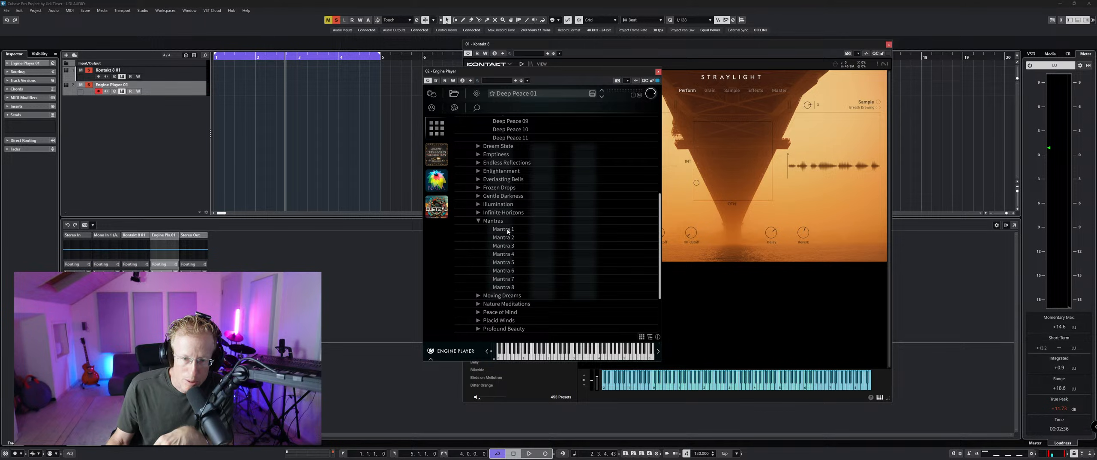
pyautogui.doubleClick(508, 229)
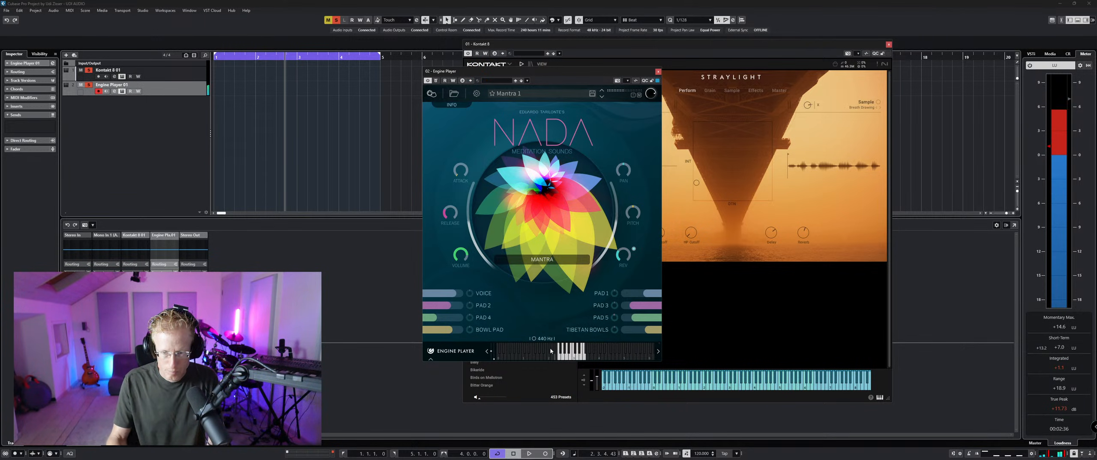
# Step: Load the Mantra 2 preset and adjust its layer levels, setting Bowl Pad to 100 % and raising Tibetan Bowls
pyautogui.click(519, 99)
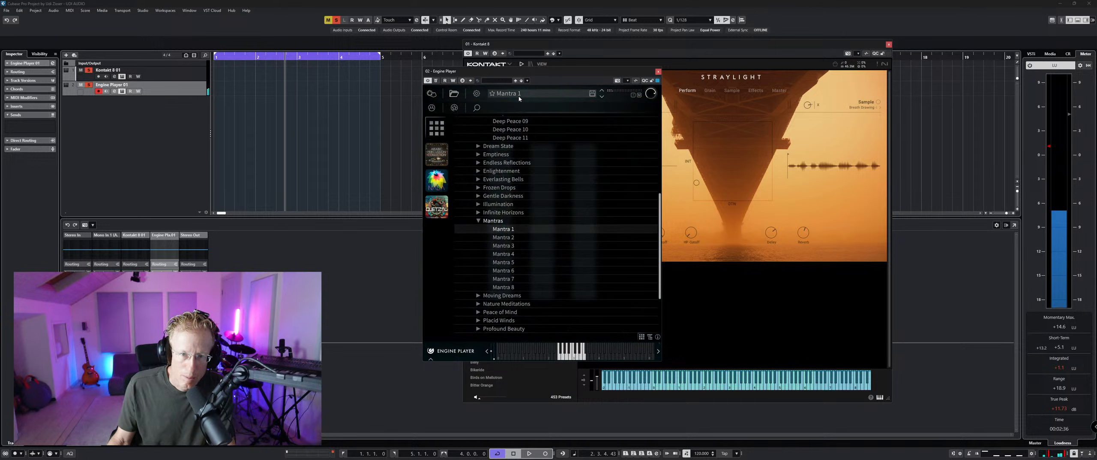
pyautogui.click(507, 238)
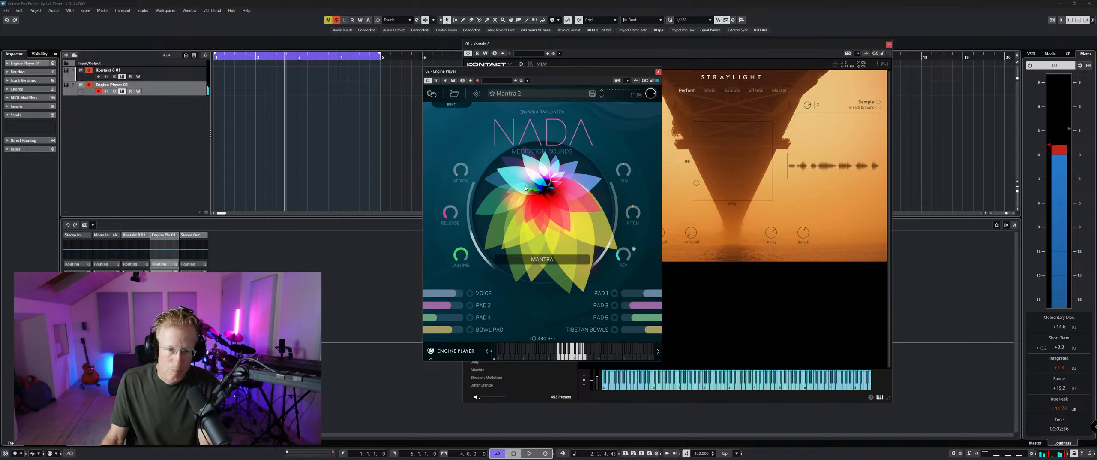
pyautogui.moveTo(450, 293)
pyautogui.mouseDown()
pyautogui.moveTo(428, 297)
pyautogui.moveTo(458, 295)
pyautogui.moveTo(446, 295)
pyautogui.mouseUp()
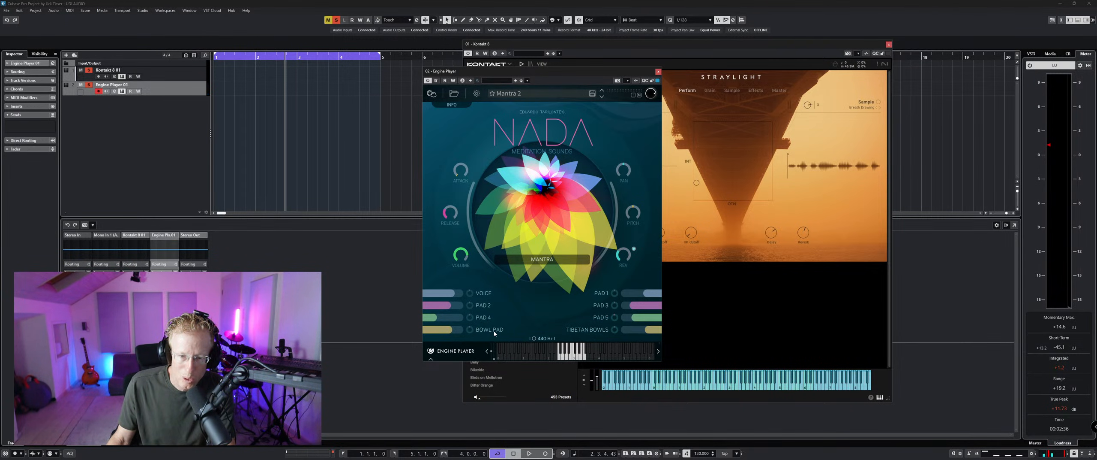
pyautogui.moveTo(467, 332)
pyautogui.mouseDown()
pyautogui.moveTo(430, 333)
pyautogui.moveTo(465, 335)
pyautogui.mouseUp()
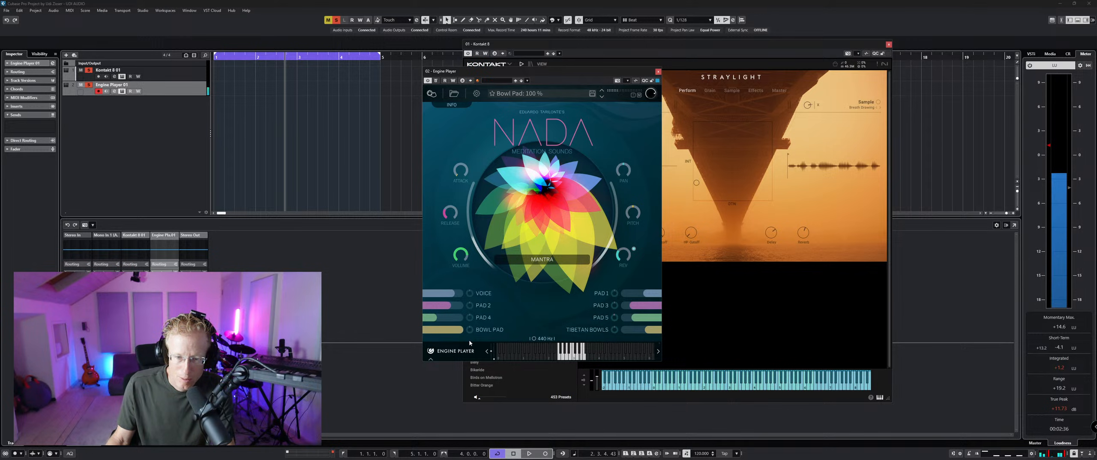
pyautogui.moveTo(645, 329)
pyautogui.mouseDown()
pyautogui.moveTo(614, 332)
pyautogui.moveTo(655, 330)
pyautogui.moveTo(629, 327)
pyautogui.mouseUp()
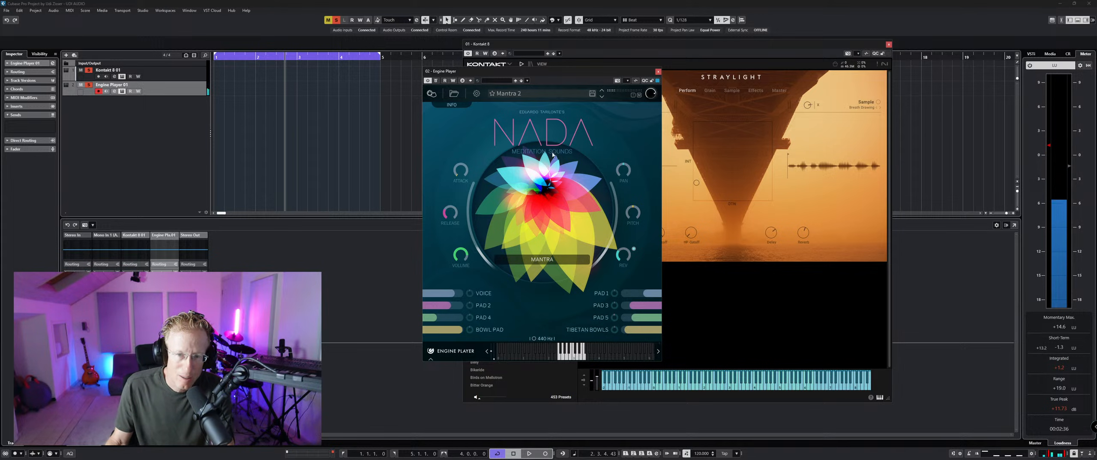
# Step: Browse the Gentle Darkness and Frozen Drops categories, load Frozen Drops 01 for playing and reopen the preset list
pyautogui.click(533, 93)
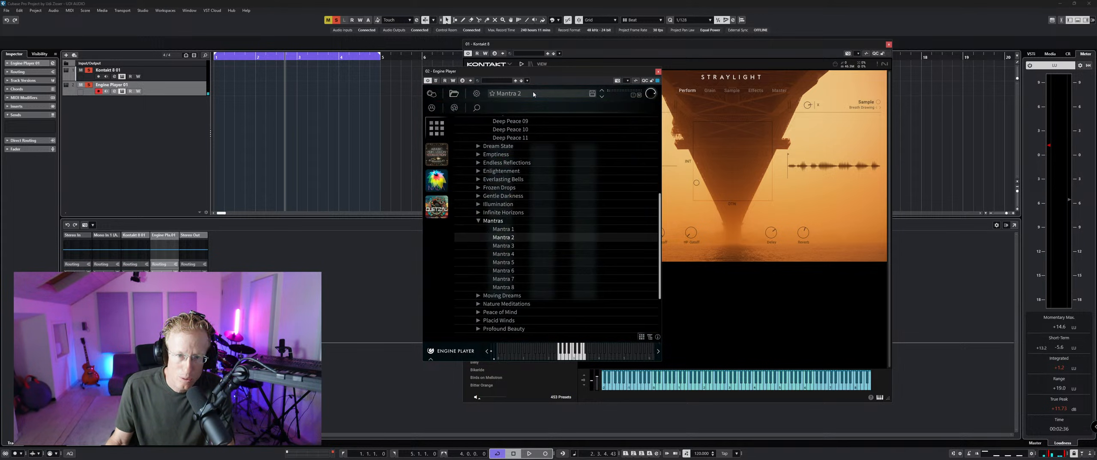
pyautogui.click(480, 198)
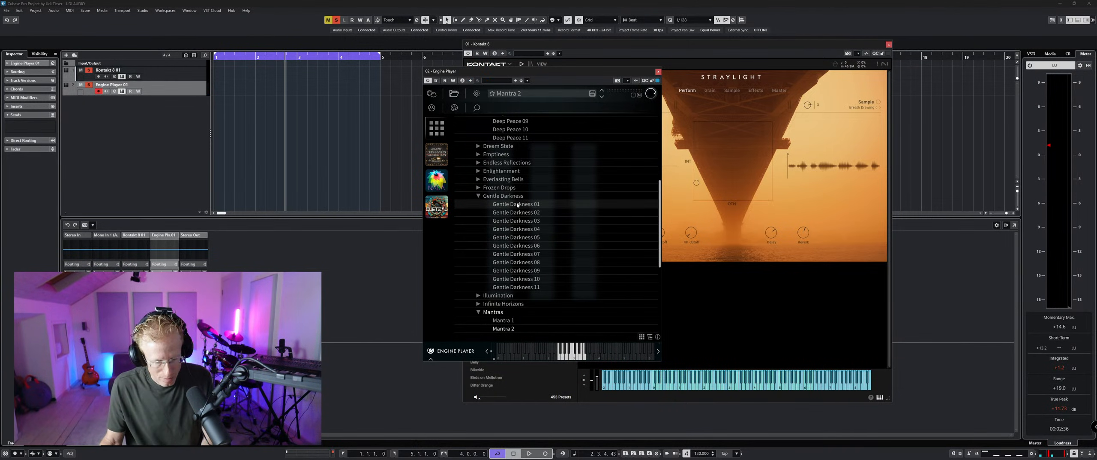
pyautogui.click(567, 356)
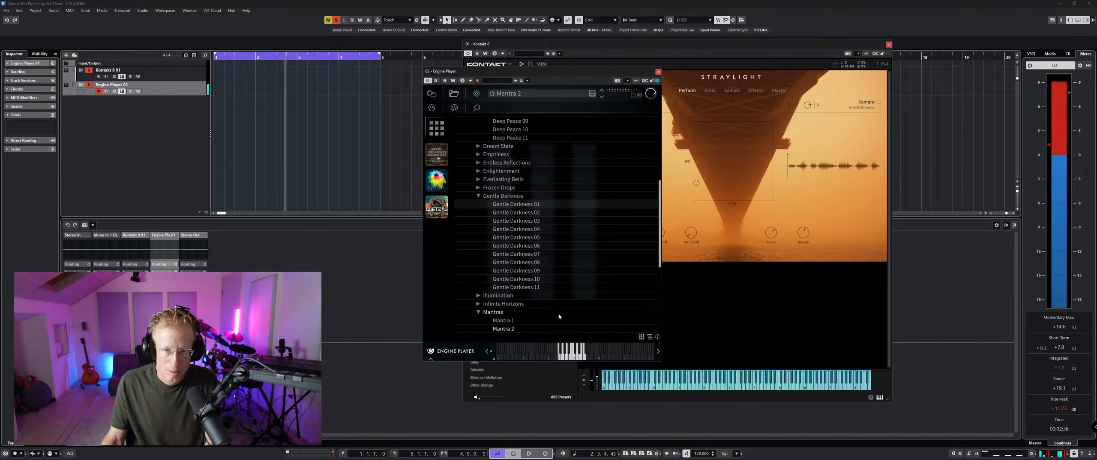
pyautogui.click(478, 189)
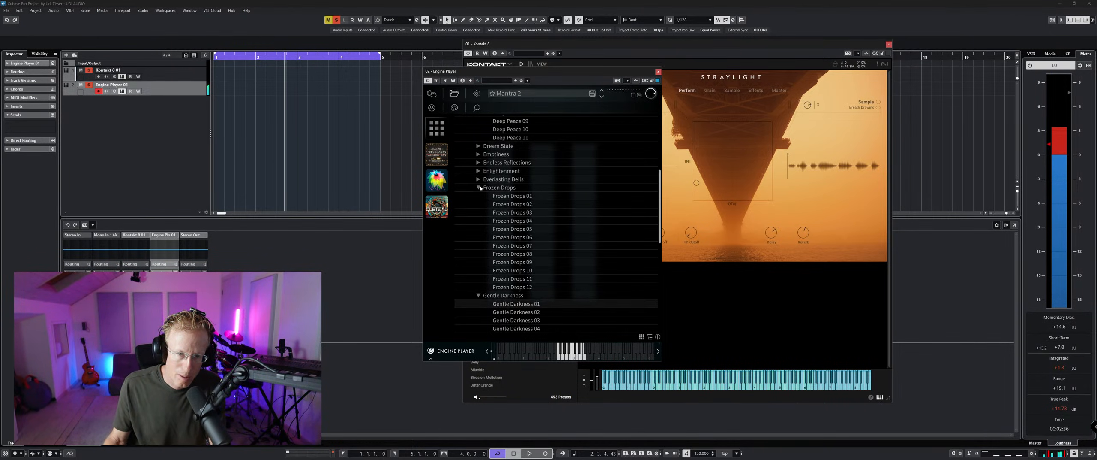
pyautogui.click(527, 196)
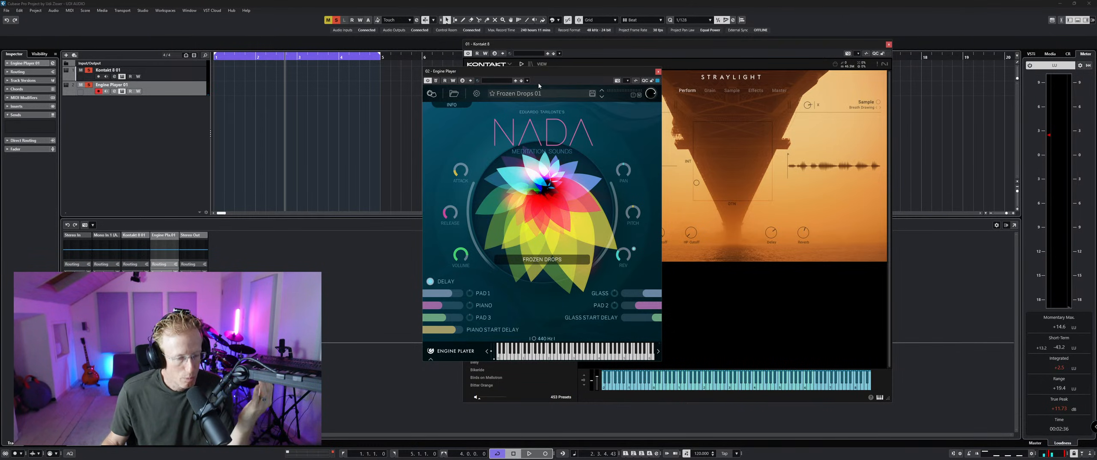
pyautogui.click(533, 98)
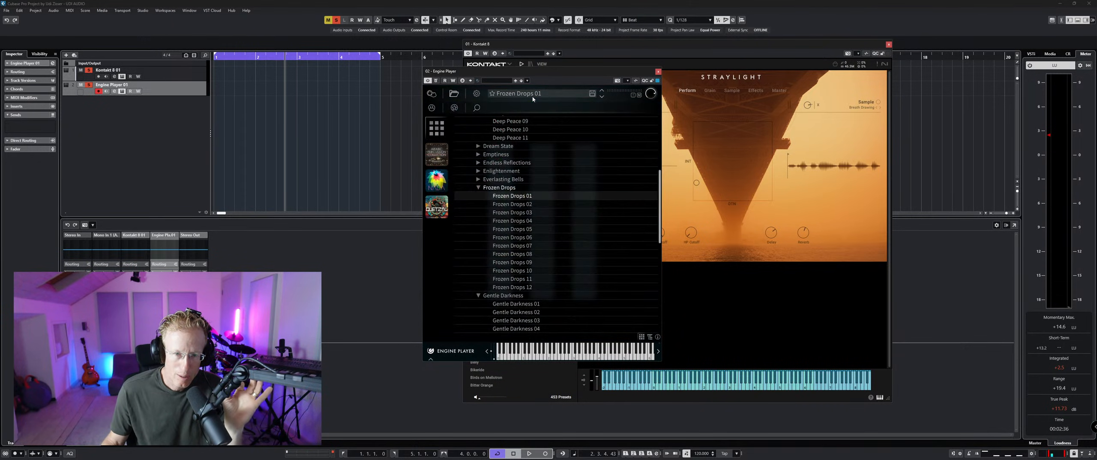
# Step: Load Voices of Eternity 1 from NADA's Synth Voices category and switch its tuning to 432 Hz
pyautogui.click(478, 188)
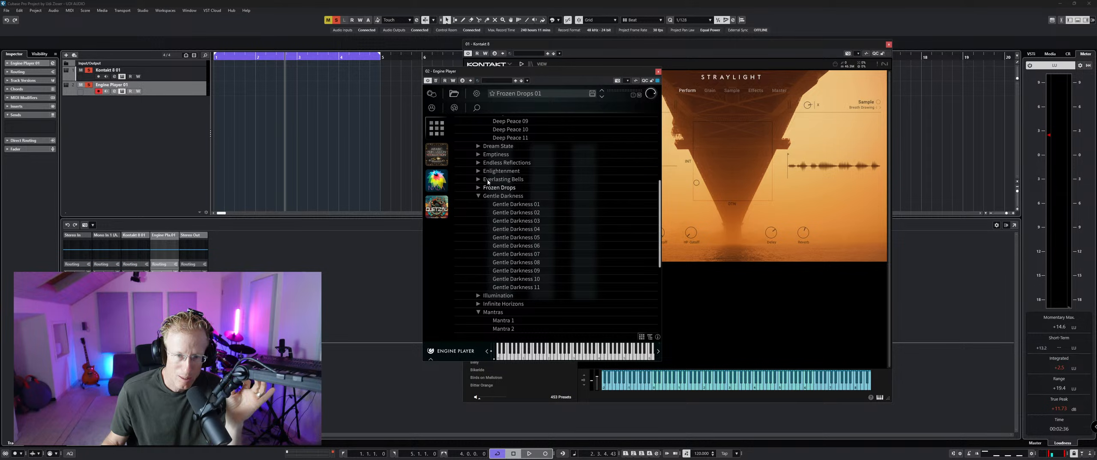
pyautogui.scroll(-5, 487, 180)
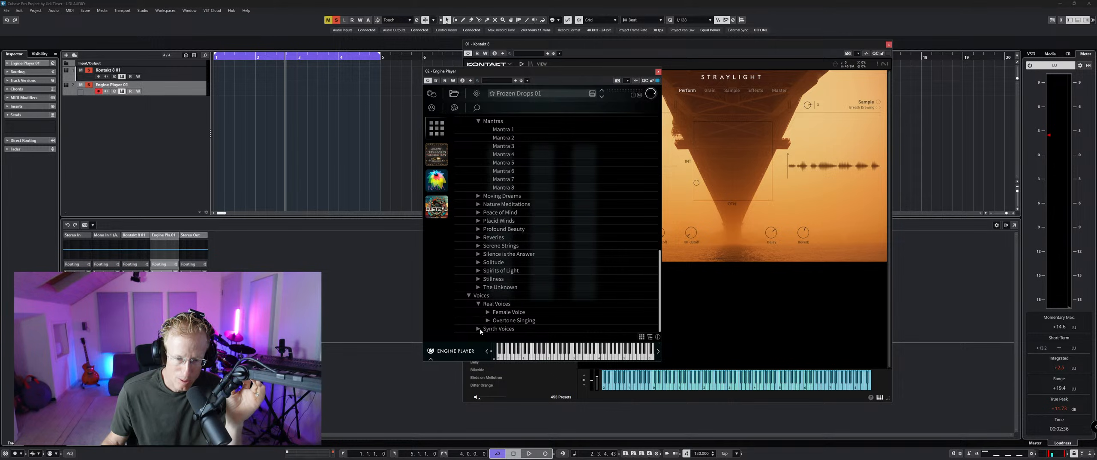
pyautogui.click(479, 329)
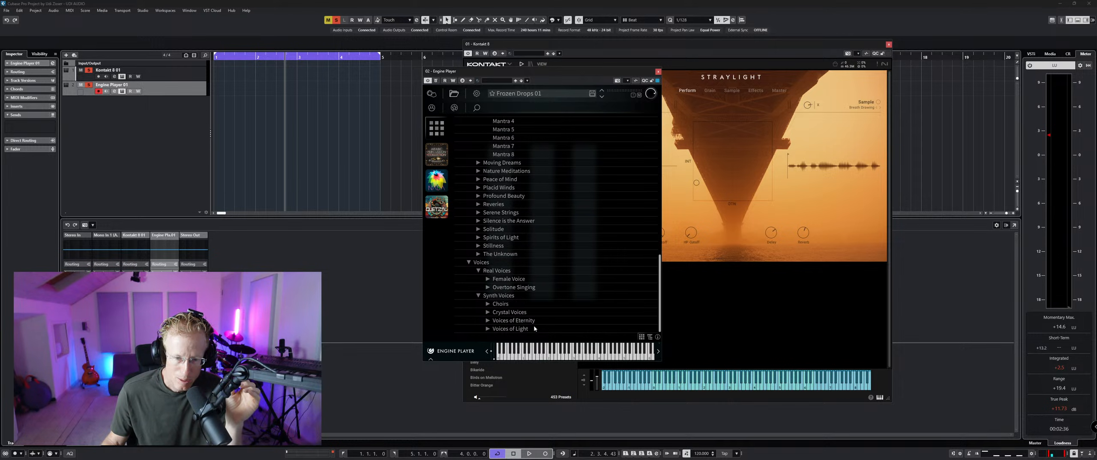
pyautogui.click(528, 322)
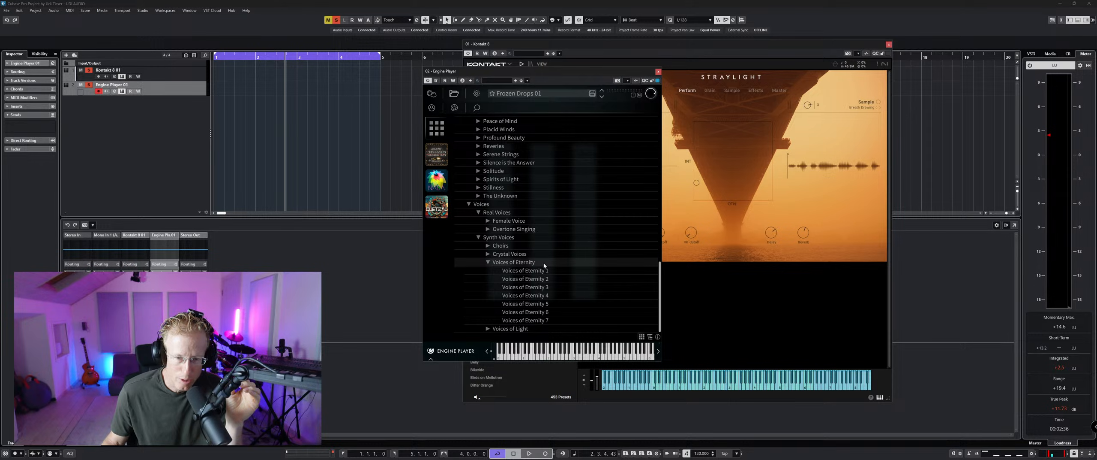
pyautogui.doubleClick(533, 271)
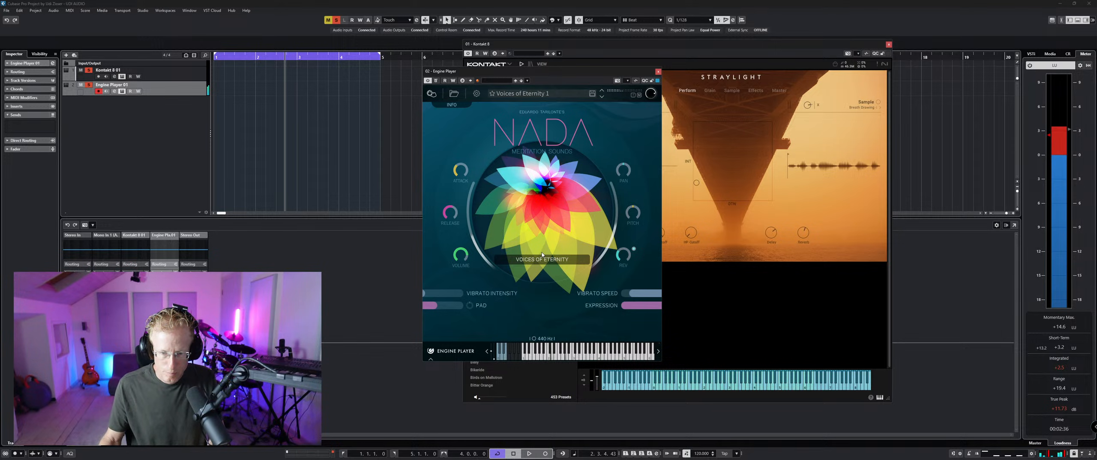
pyautogui.click(542, 338)
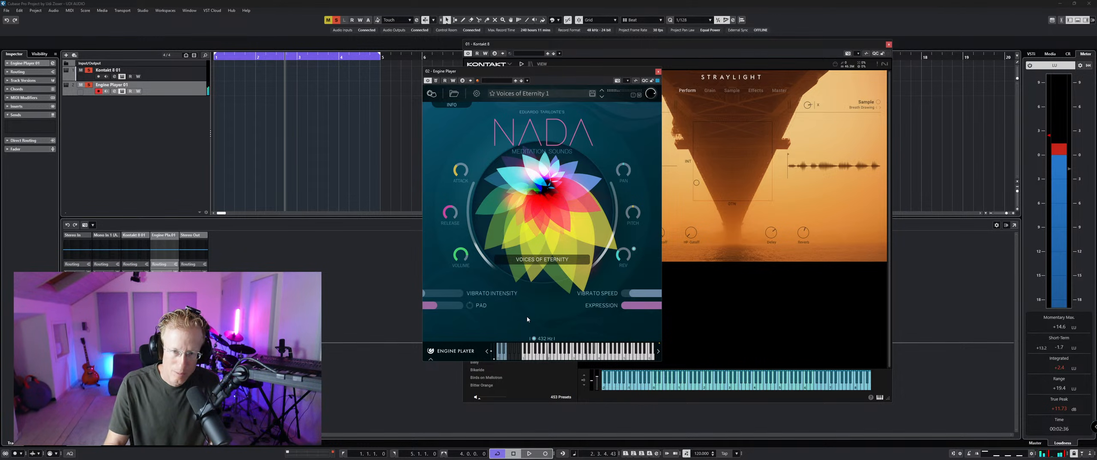
# Step: Load Voices of Light Female 1 from the Voices of Light category, then close the Engine Player and Kontakt windows
pyautogui.click(553, 95)
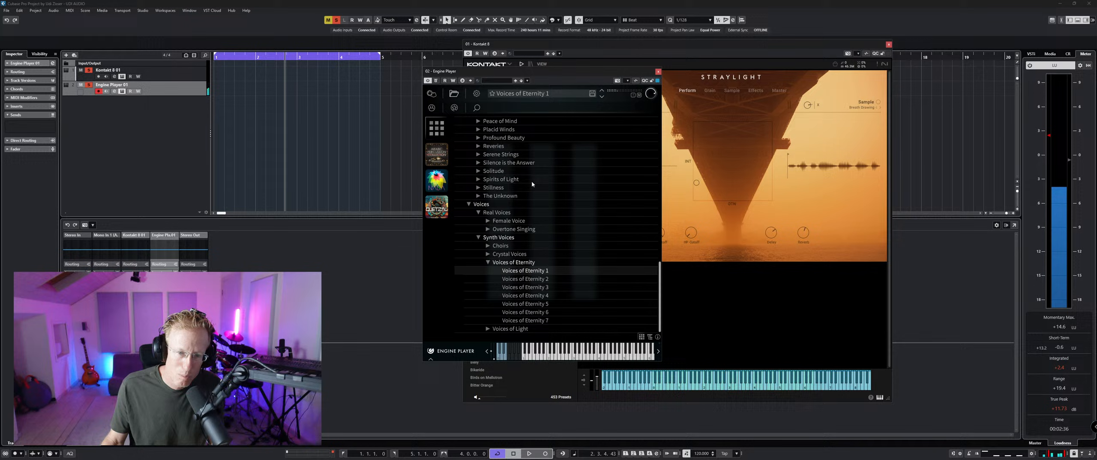
pyautogui.click(489, 328)
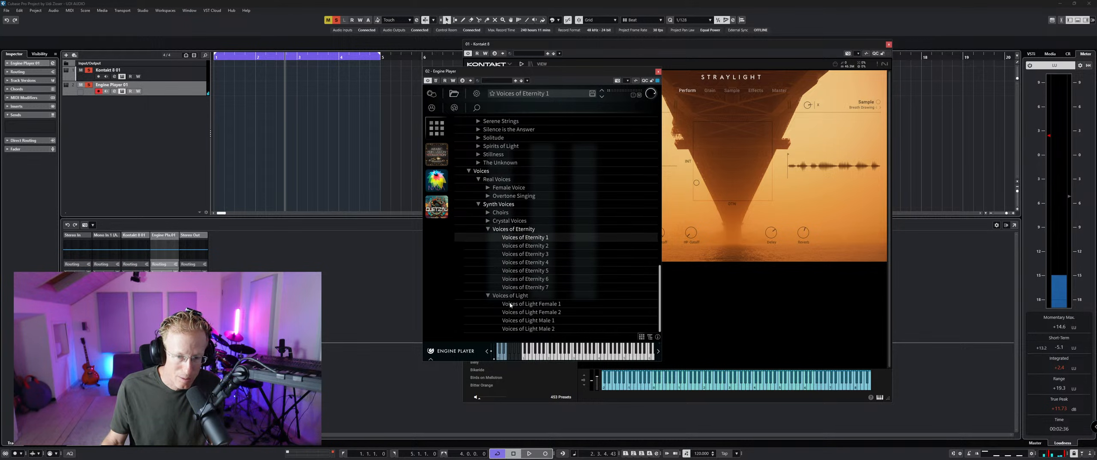
pyautogui.doubleClick(534, 303)
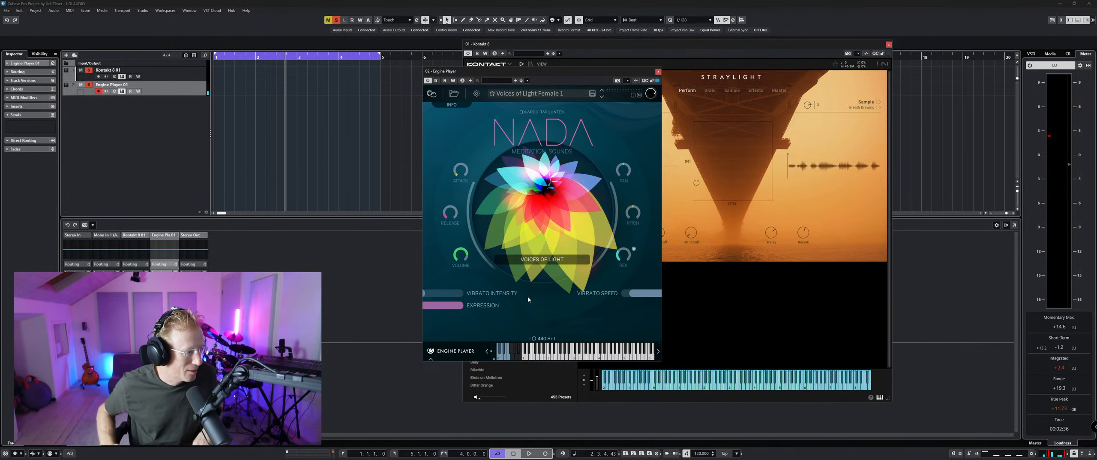
pyautogui.click(658, 72)
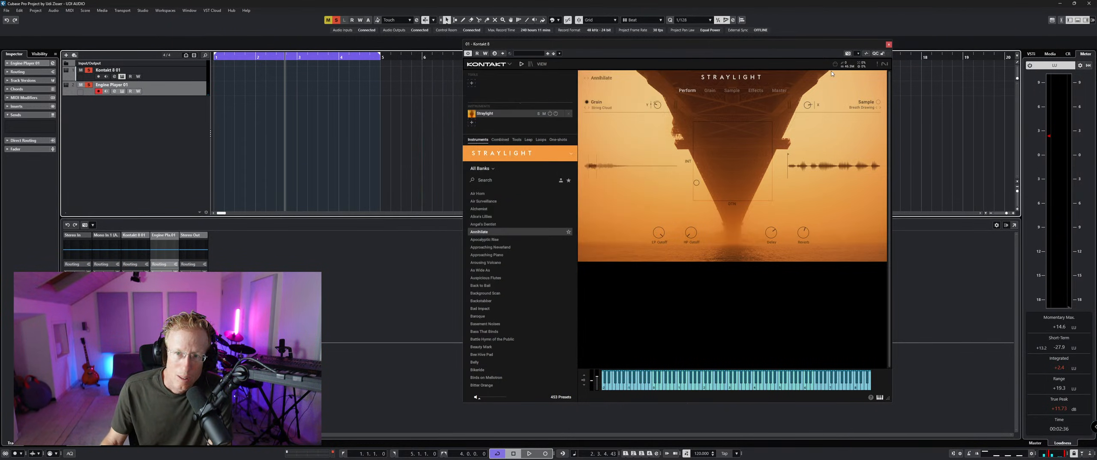
pyautogui.click(889, 44)
# Step: Add an instrument track with the Hive synth and deactivate the solo state on all tracks
pyautogui.rightClick(153, 106)
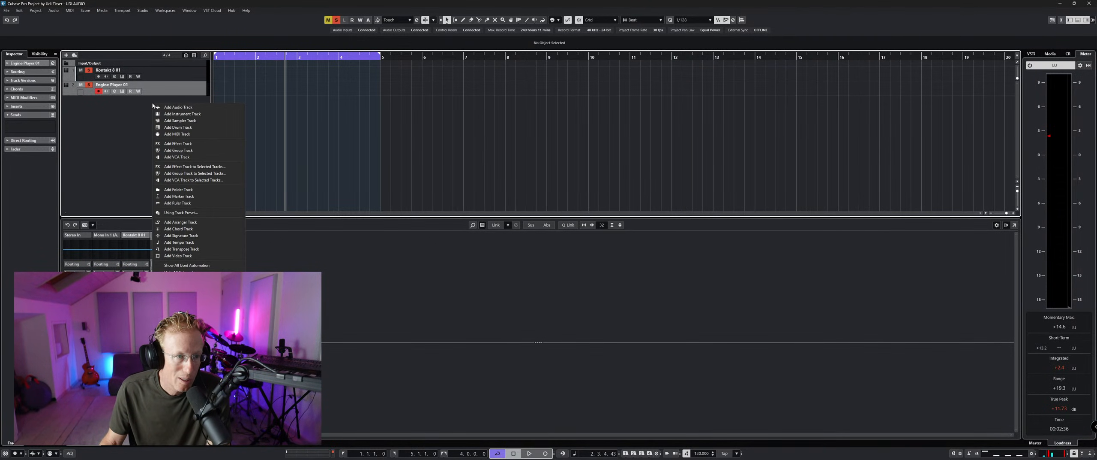
pyautogui.click(171, 116)
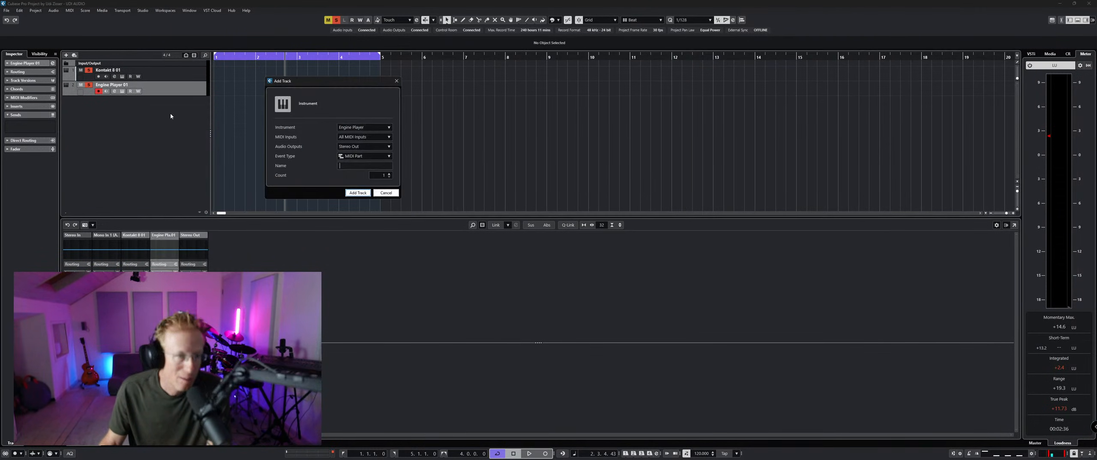
pyautogui.click(354, 127)
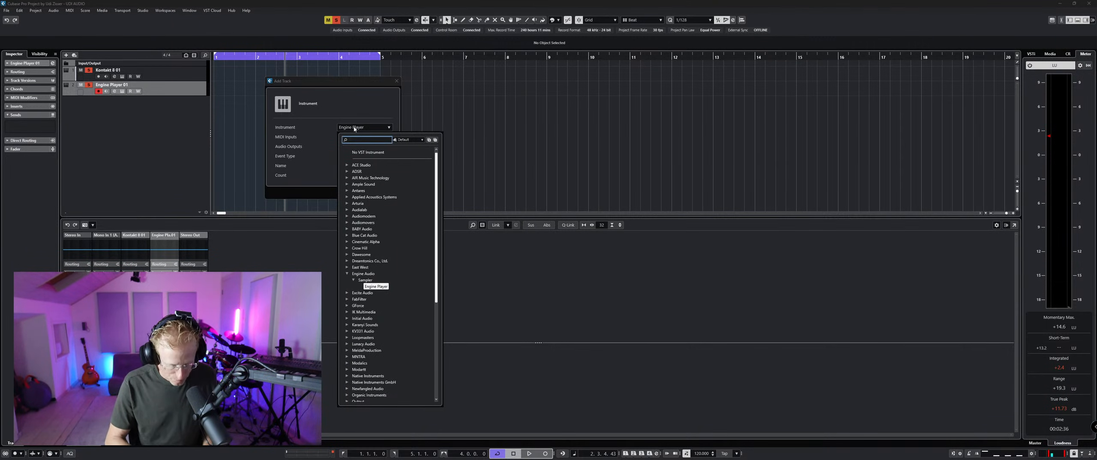
pyautogui.write('u')
pyautogui.press('BackSpace')
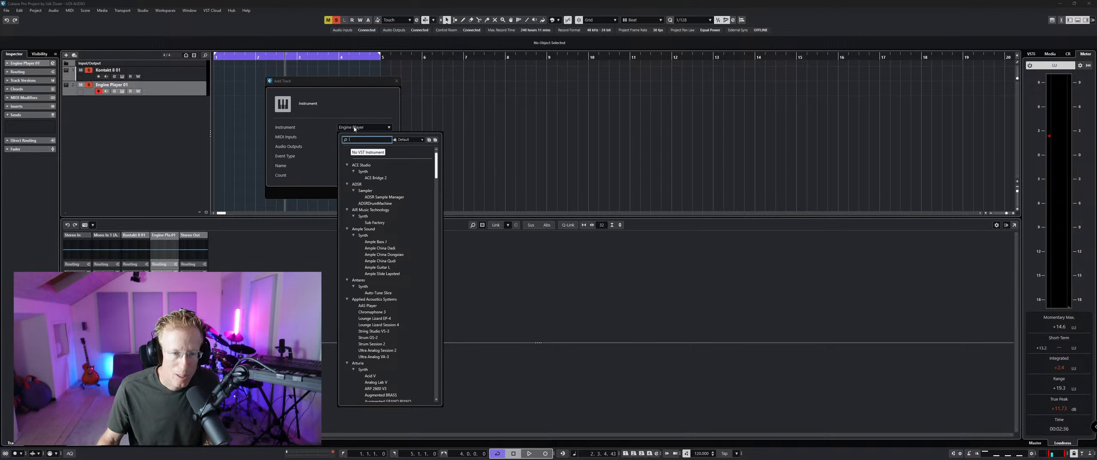
pyautogui.click(436, 140)
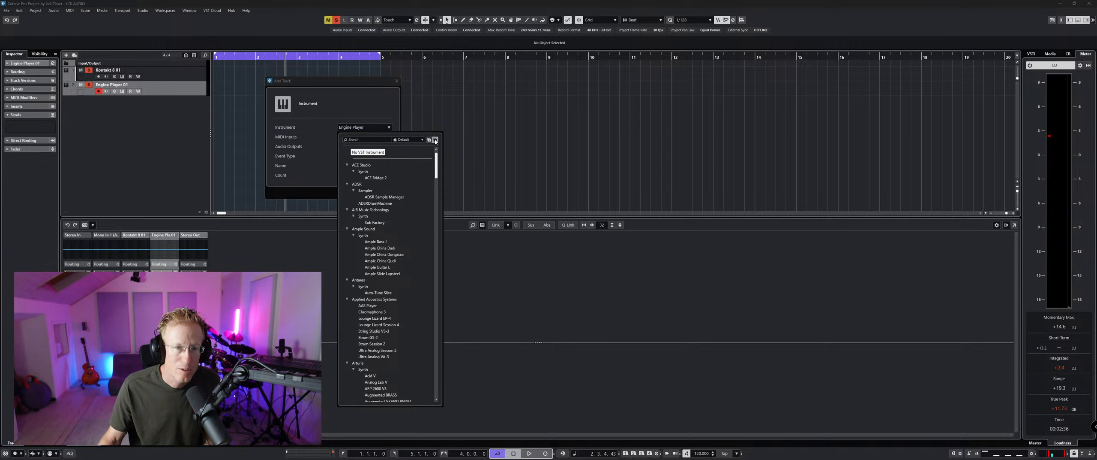
pyautogui.click(378, 143)
pyautogui.write('hive')
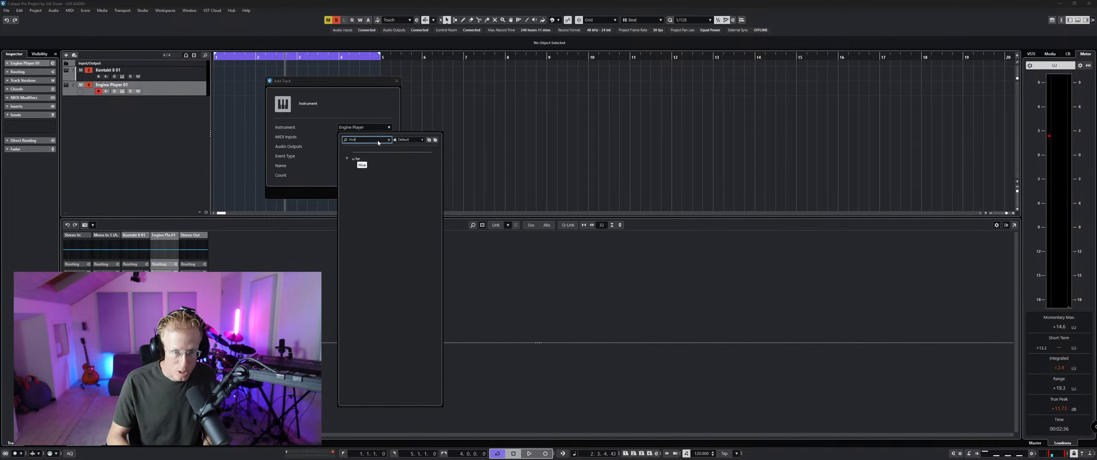
pyautogui.click(363, 165)
pyautogui.click(358, 192)
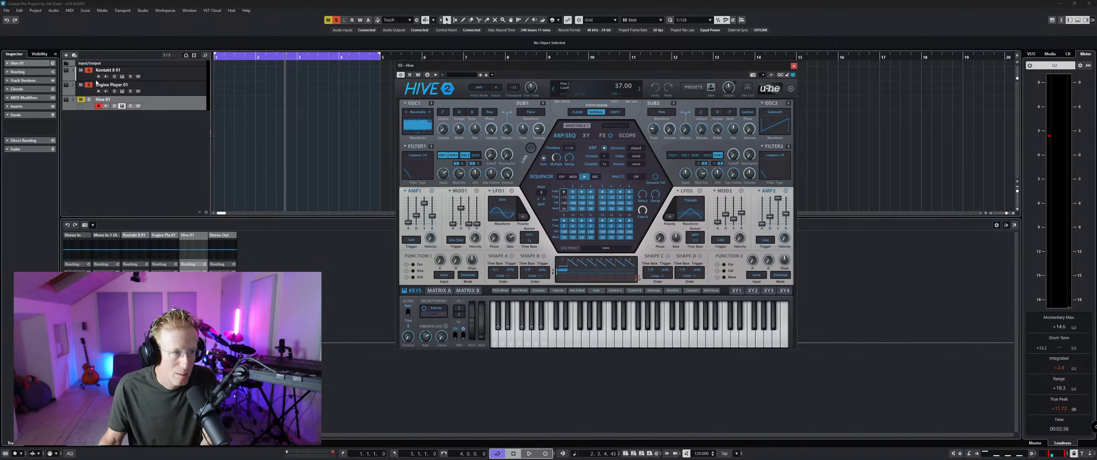
pyautogui.click(336, 19)
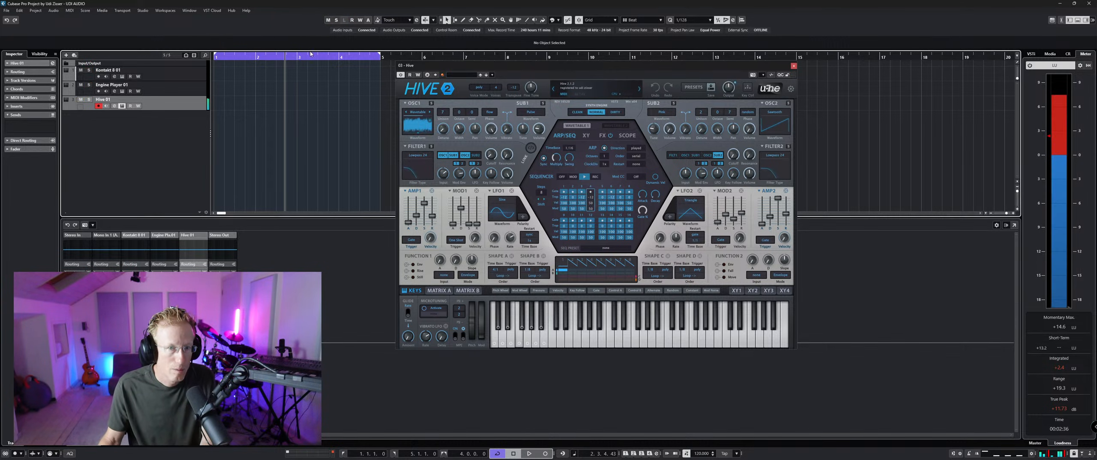
# Step: Open Hive's preset browser and load the HS Old Stab Brass preset from the 02 Poly Leads folder
pyautogui.click(694, 88)
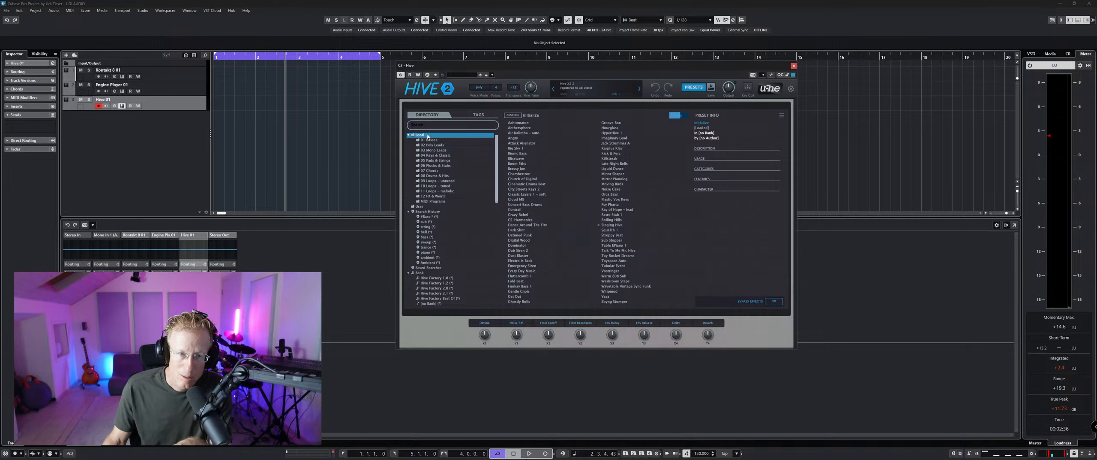
pyautogui.click(434, 146)
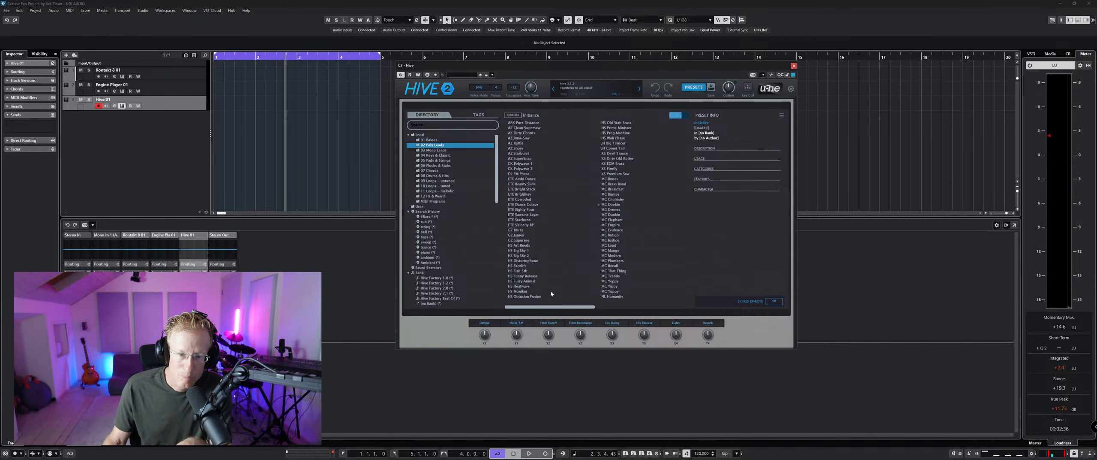
pyautogui.click(553, 308)
pyautogui.moveTo(555, 307); pyautogui.dragTo(532, 295)
# Step: Browse Hive's preset folders, including Plucks & Stabs, Drums & Hits, Chords and Pads & Strings
pyautogui.click(435, 165)
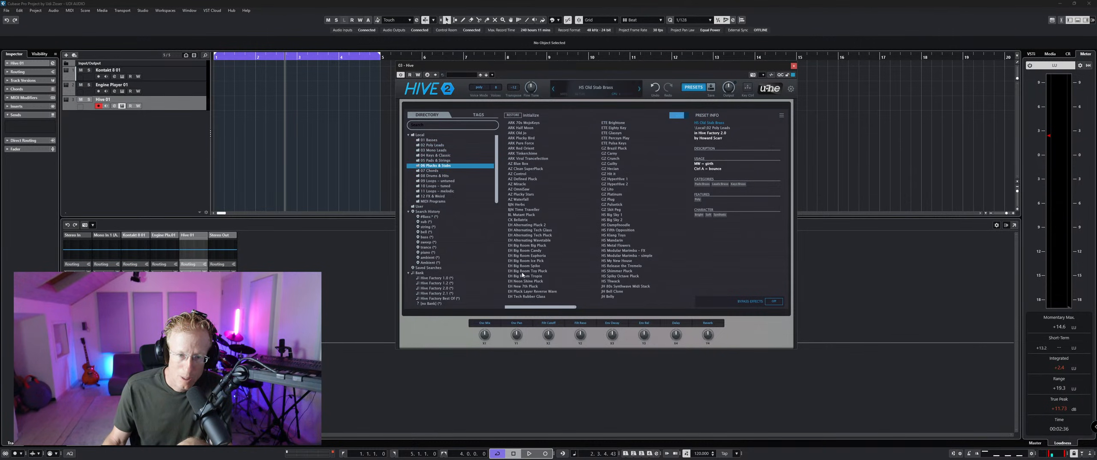
pyautogui.scroll(-1, 527, 309)
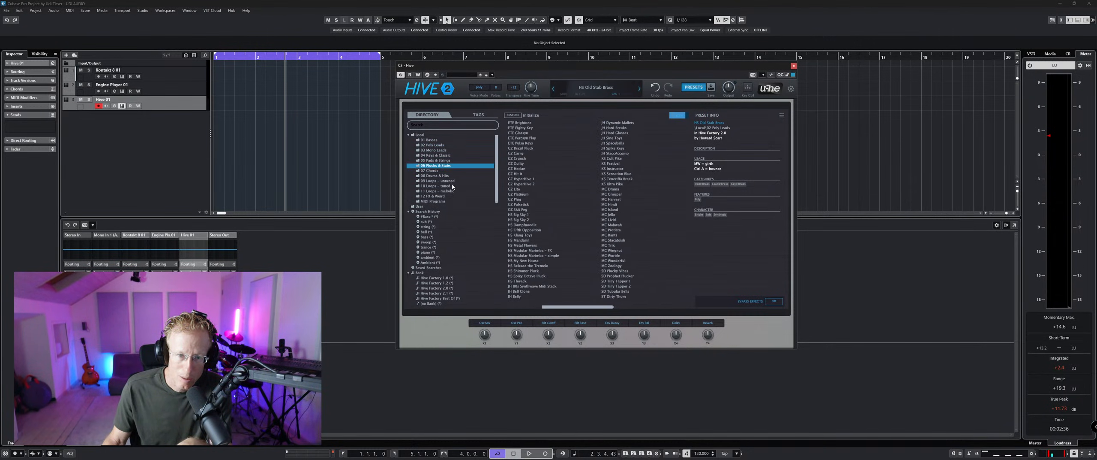
pyautogui.click(449, 192)
pyautogui.click(449, 177)
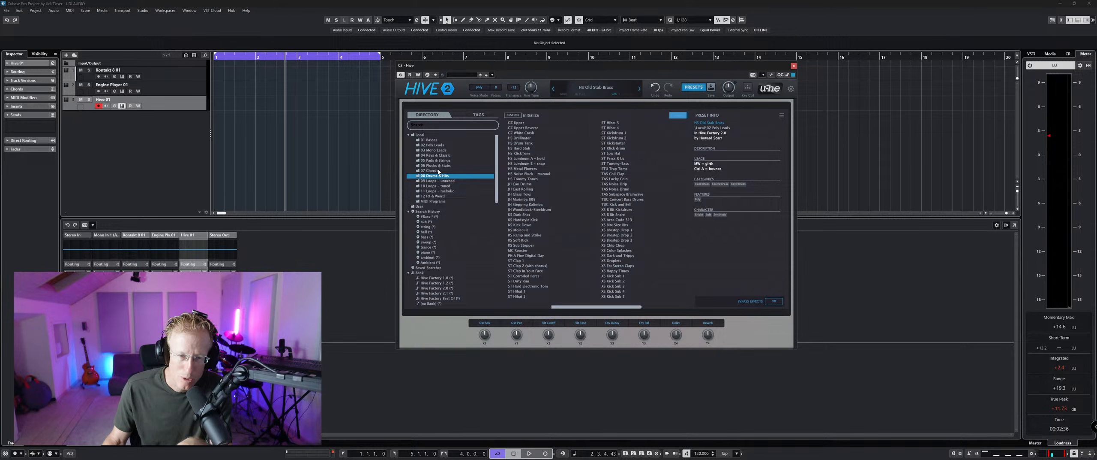
pyautogui.click(439, 171)
pyautogui.click(449, 166)
pyautogui.click(448, 161)
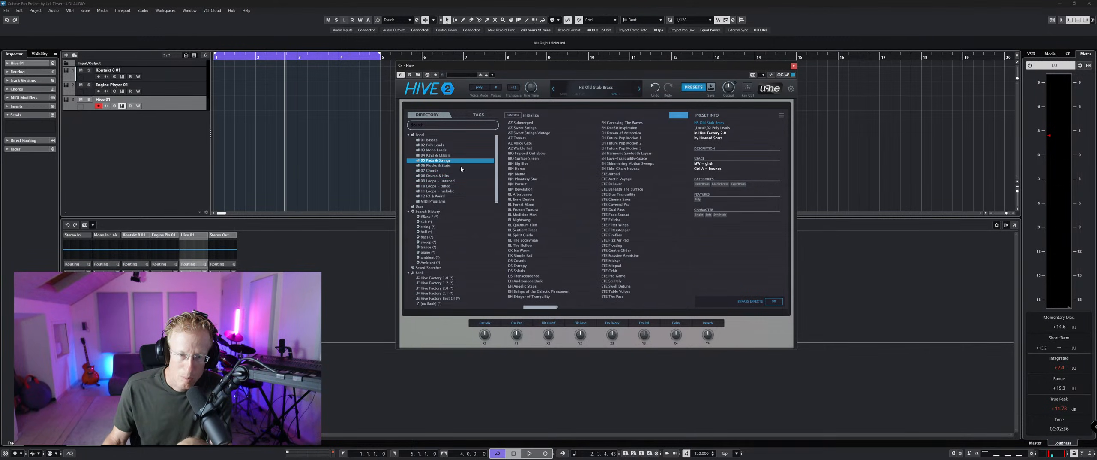
# Step: Load the BJN Big Blue preset from the 05 Pads & Strings folder in Hive
pyautogui.click(524, 163)
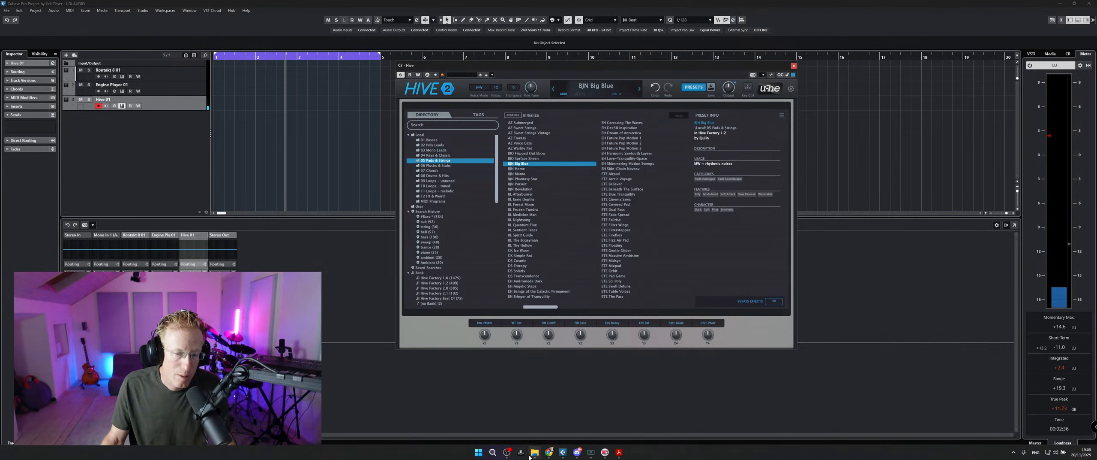
# Step: Switch to the UDi Audio store in Chrome, search it for "hive 2", and return to Cubase
pyautogui.moveTo(555, 455)
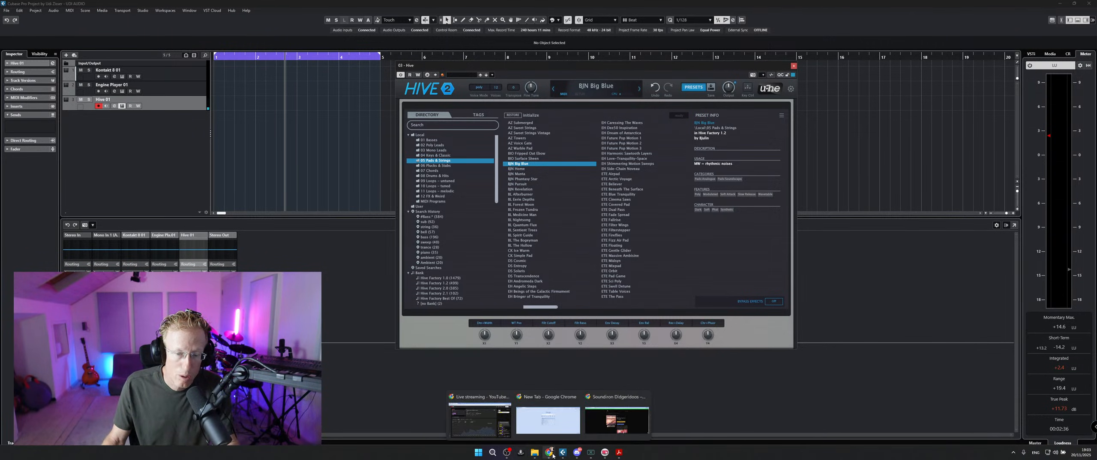
pyautogui.click(618, 418)
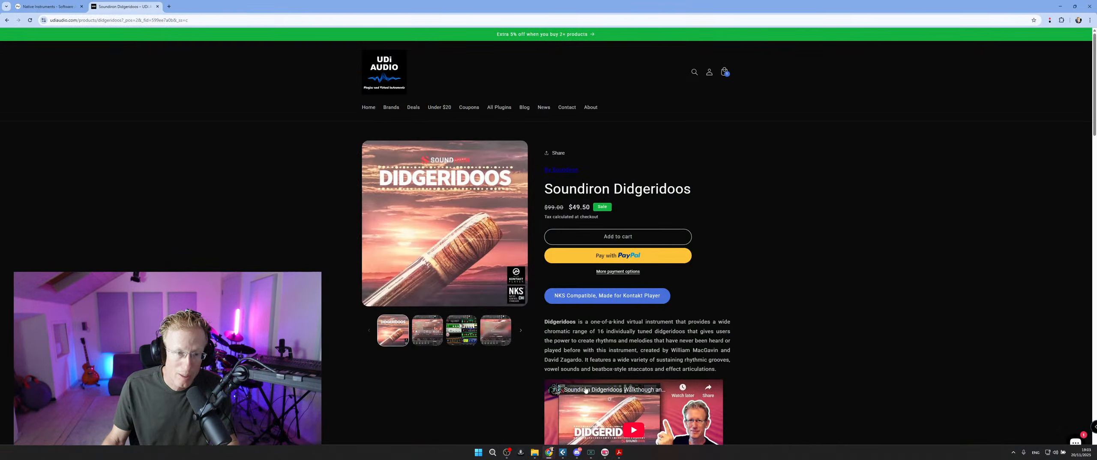
pyautogui.click(694, 72)
pyautogui.write('hiv')
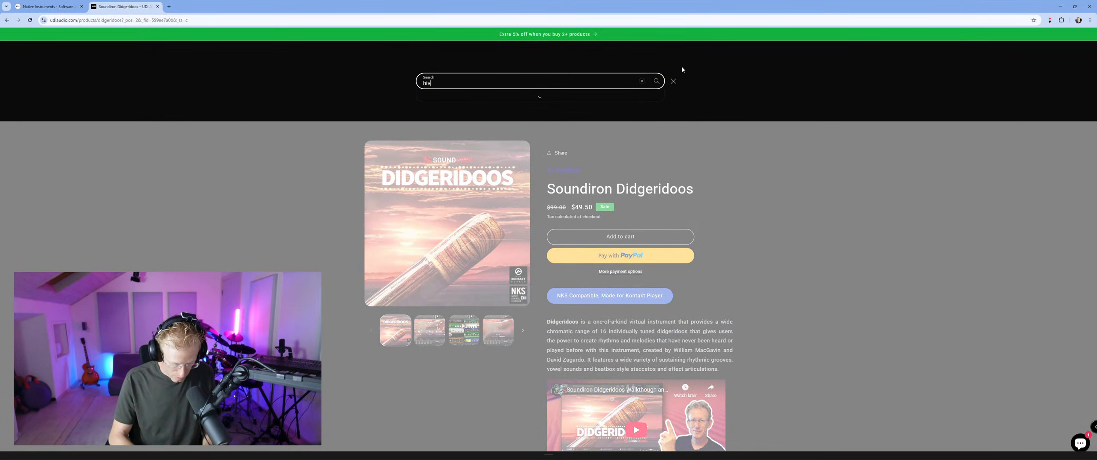
pyautogui.write('e 2')
pyautogui.press('Return')
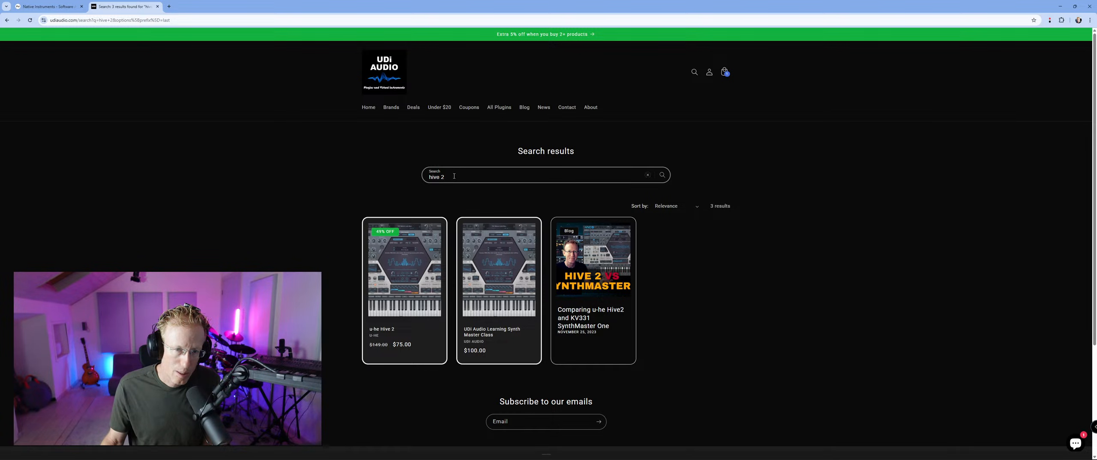
pyautogui.click(1060, 6)
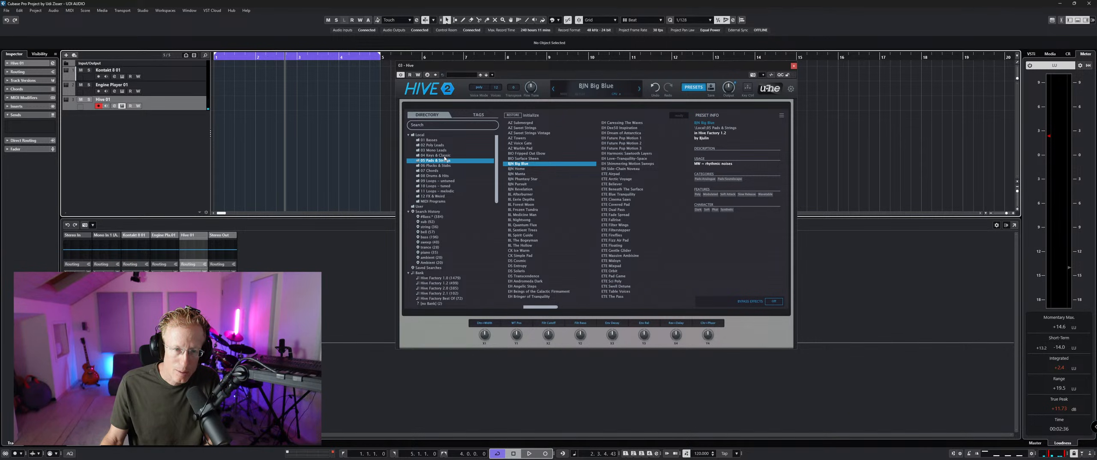
# Step: Audition the GZ Crunch and JH StaccAccomp presets from Hive's 06 Plucks & Stabs folder
pyautogui.click(490, 165)
pyautogui.click(519, 158)
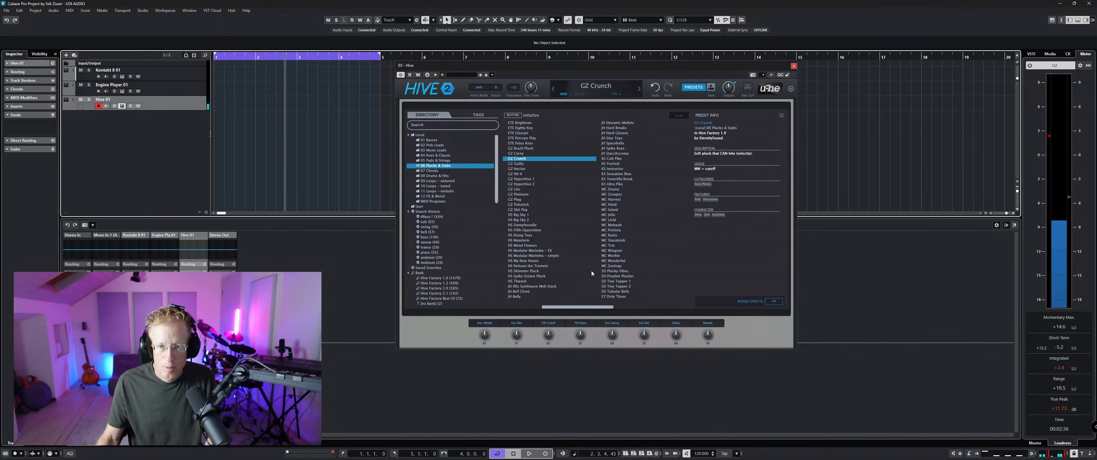
pyautogui.click(620, 154)
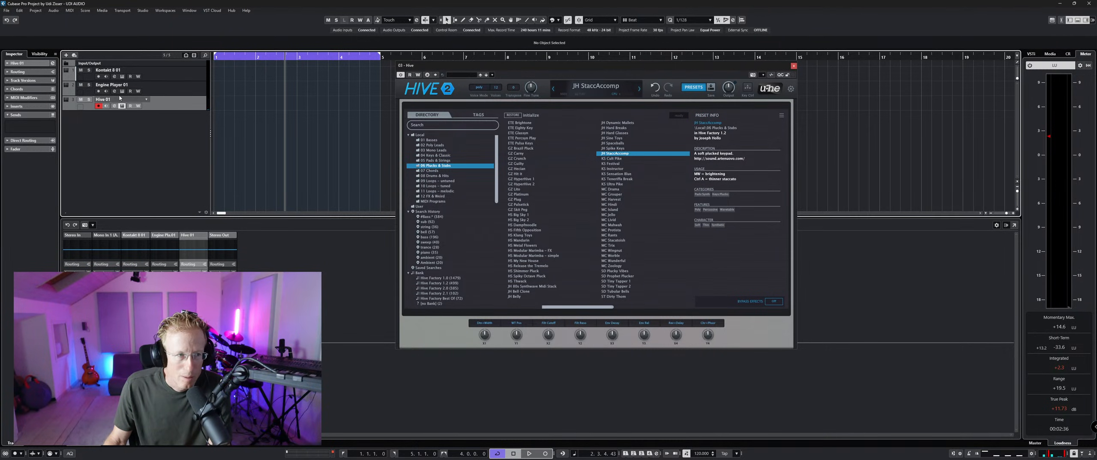
pyautogui.click(148, 92)
pyautogui.click(146, 80)
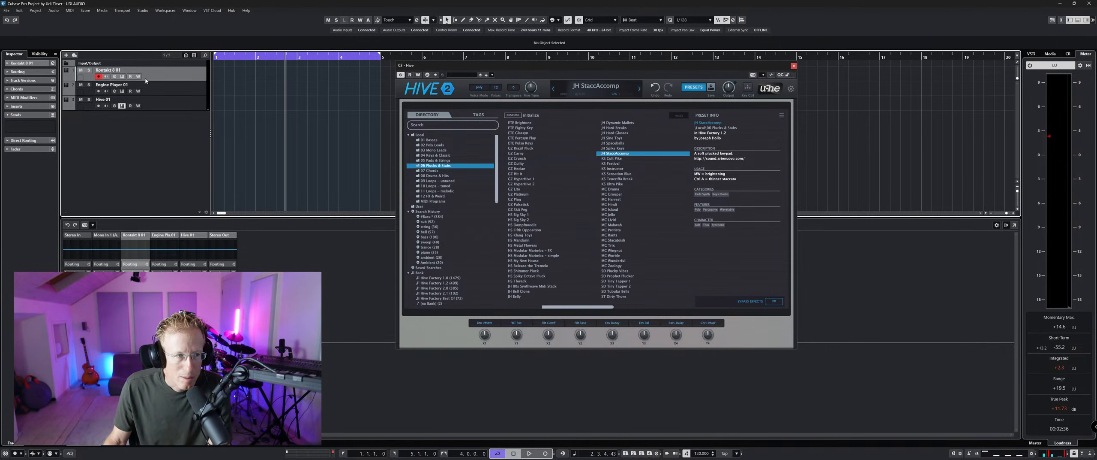
pyautogui.rightClick(152, 131)
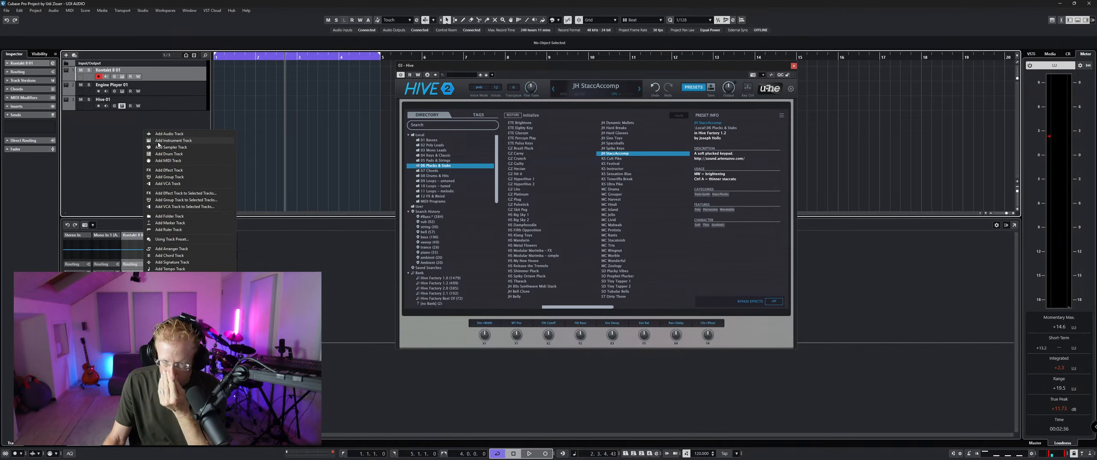
pyautogui.click(614, 190)
# Step: On the Hive 01 track, try the KS Ultra Pike preset and load ETE Hollow Fade from the 04 Keys & Classic folder
pyautogui.click(608, 183)
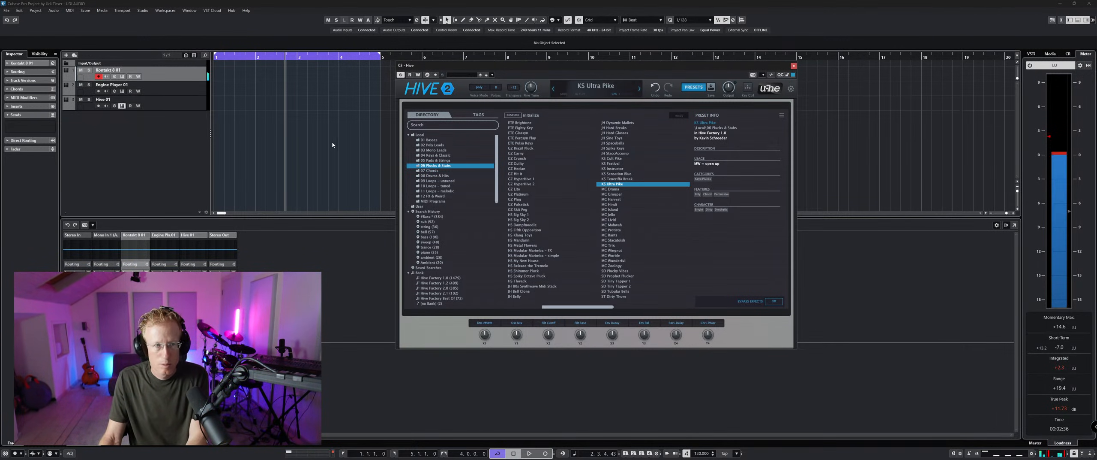
pyautogui.click(159, 104)
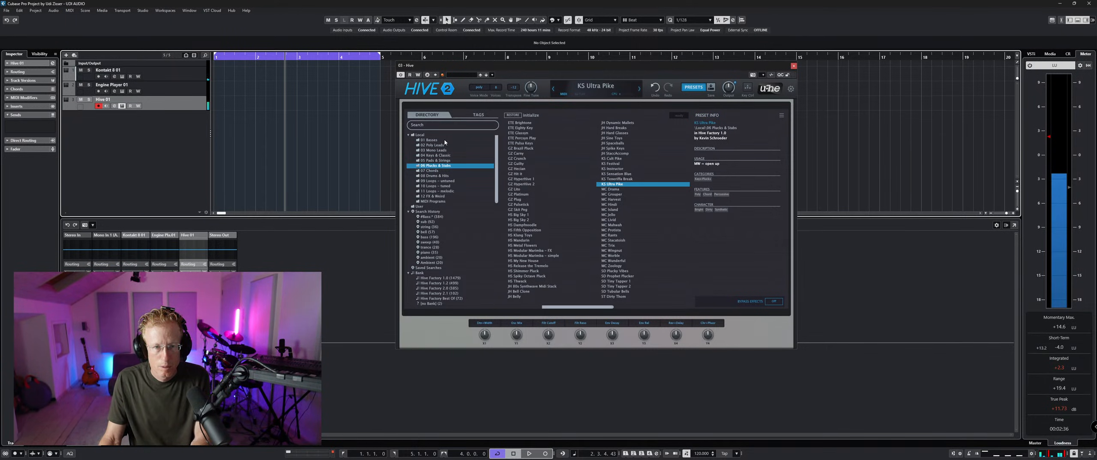
pyautogui.click(443, 155)
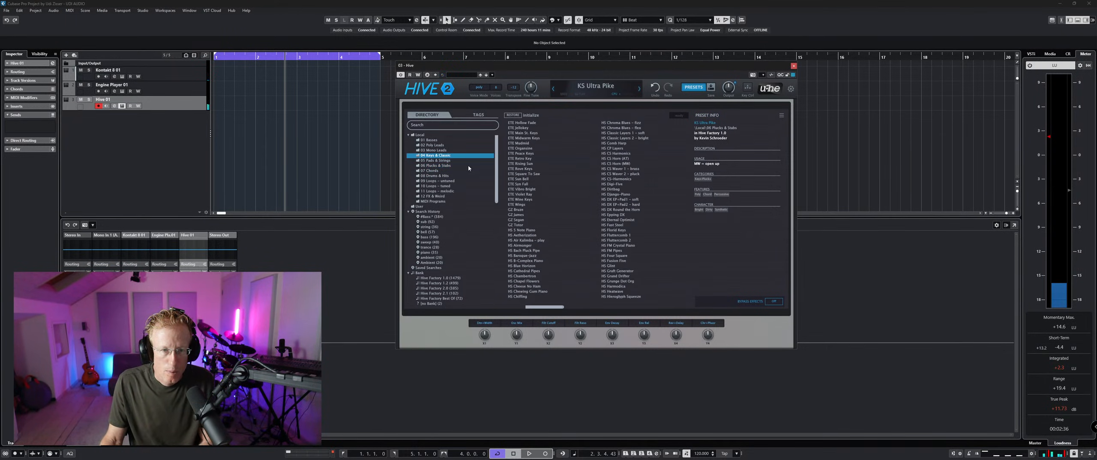
pyautogui.click(534, 124)
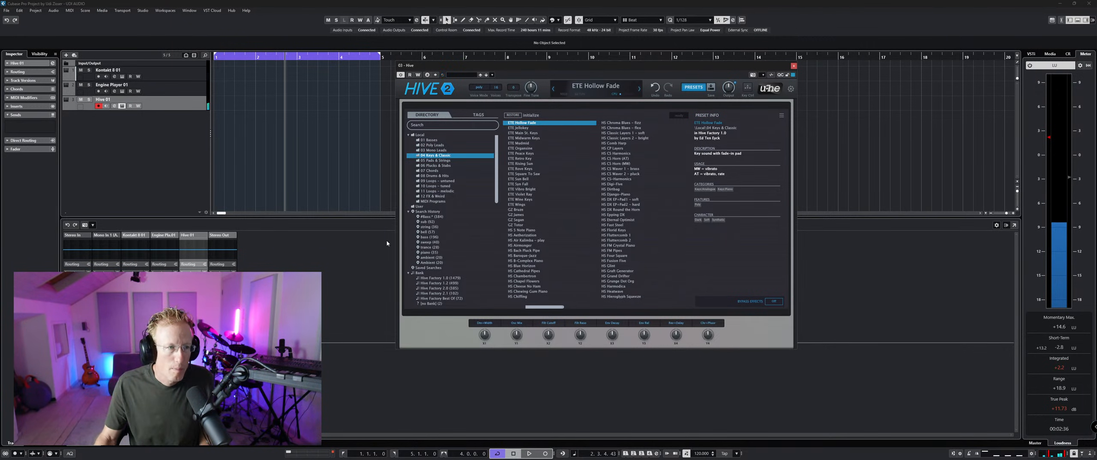
# Step: Add an instrument track that uses BABY Audio's Tekno drum synthesizer
pyautogui.rightClick(169, 131)
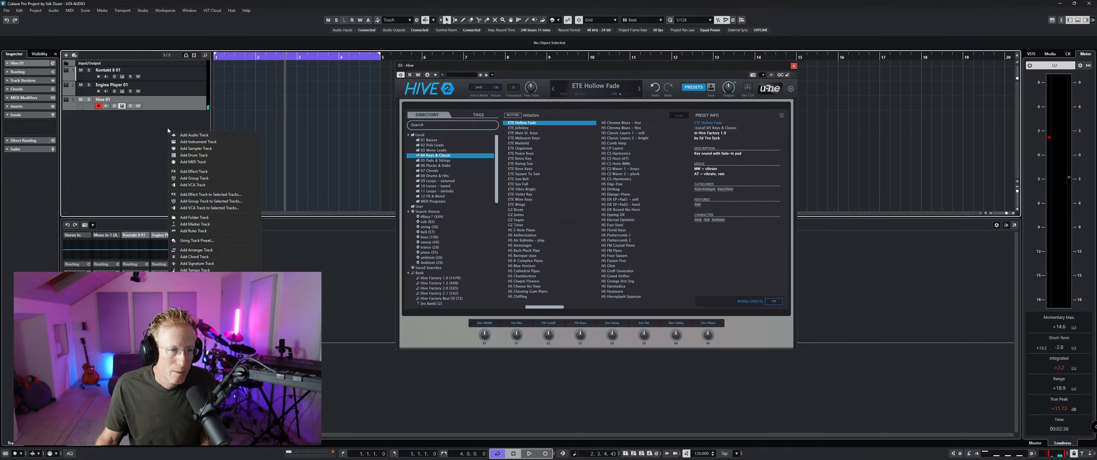
pyautogui.click(189, 141)
pyautogui.click(356, 127)
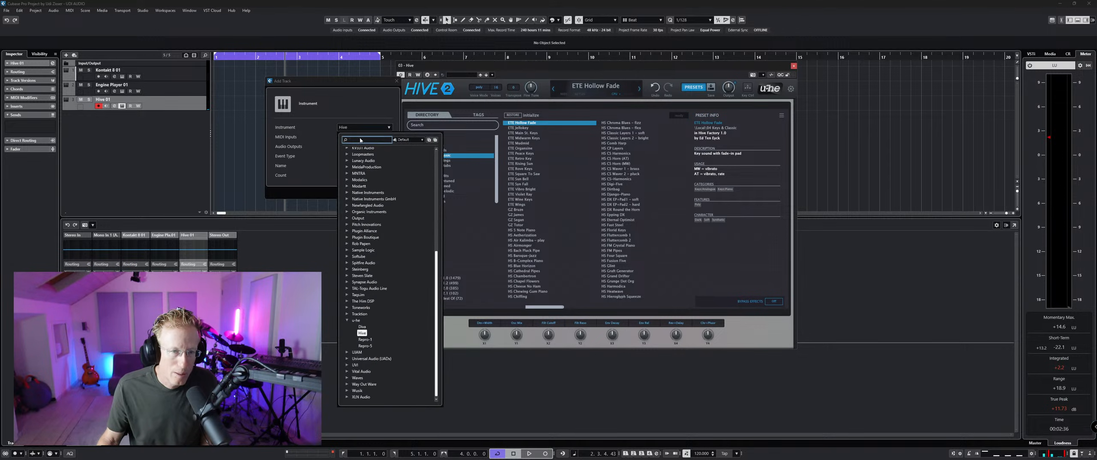
pyautogui.write('kon')
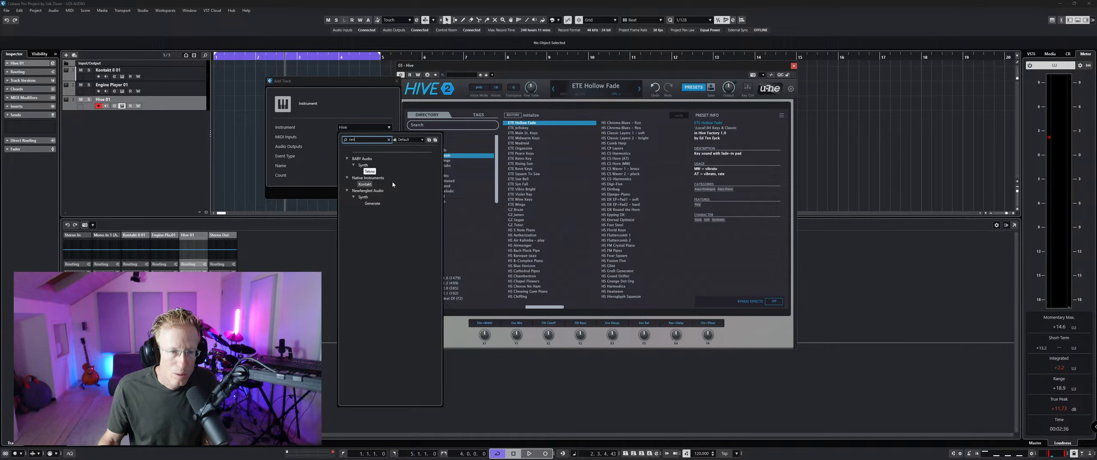
pyautogui.click(371, 171)
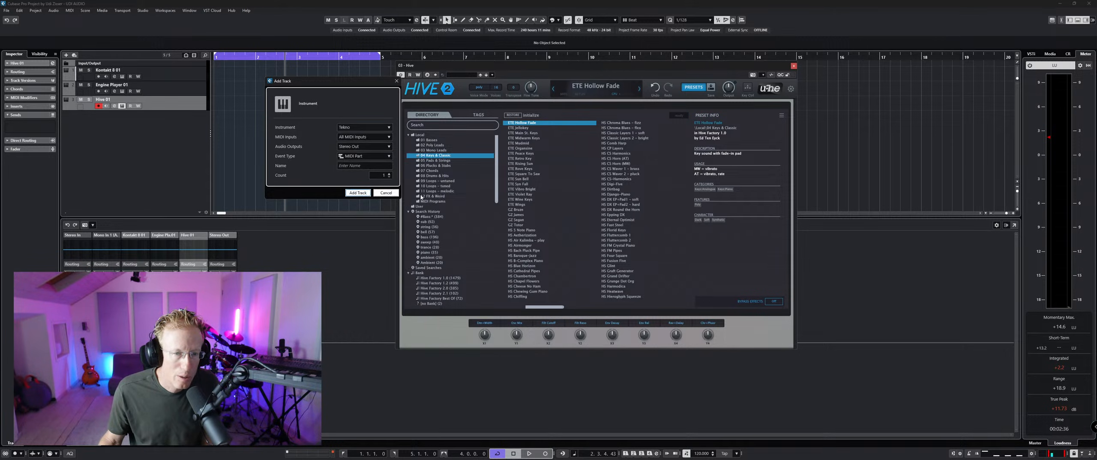
pyautogui.click(357, 193)
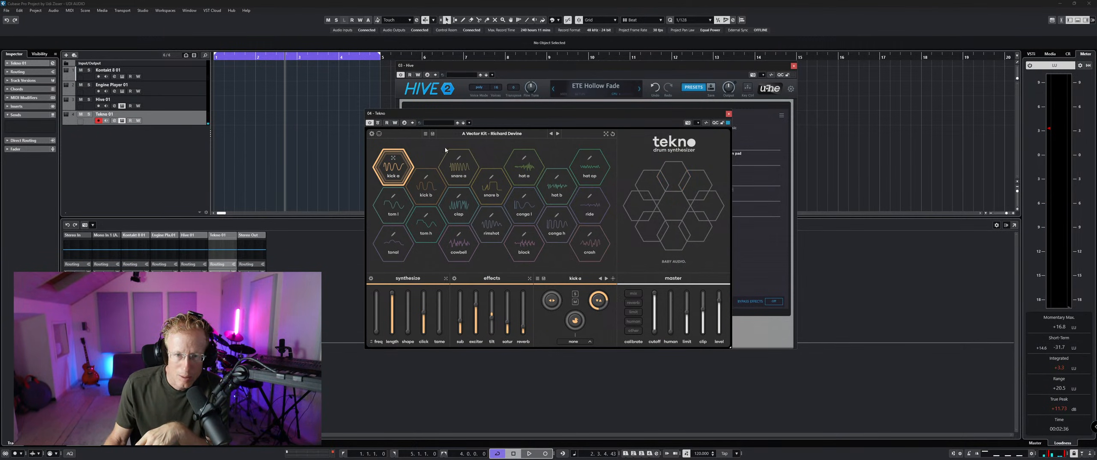
# Step: Load the factory kit Berlin Banger - KV in Tekno and close the preset browser
pyautogui.click(497, 135)
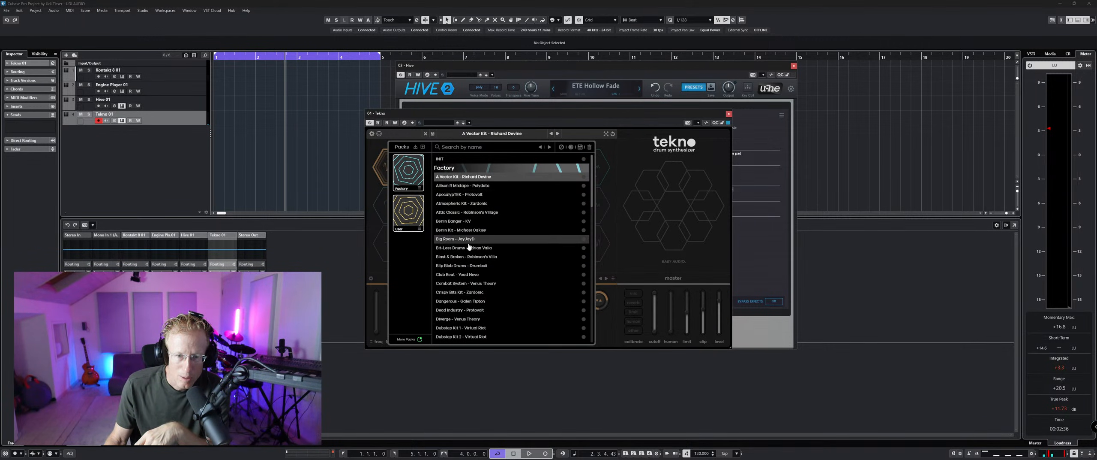
pyautogui.click(463, 221)
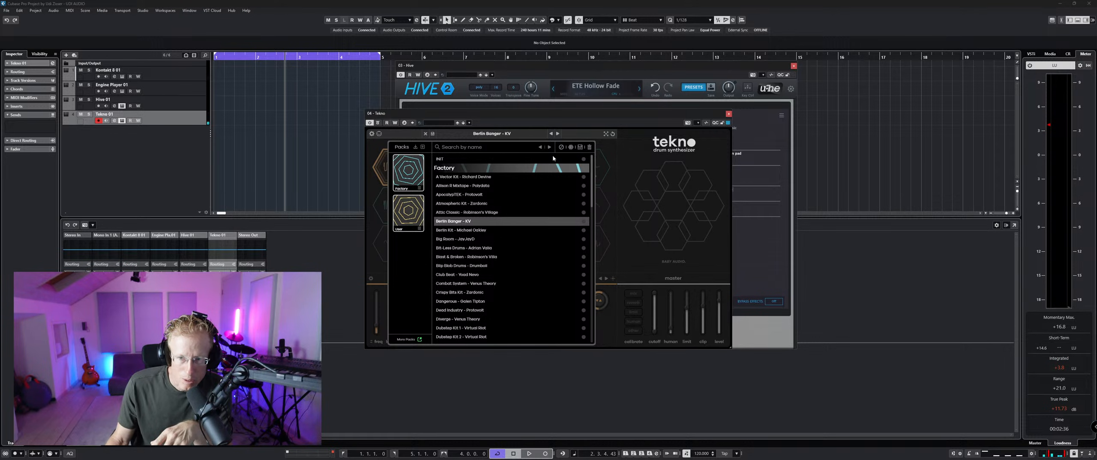
pyautogui.click(637, 160)
# Step: Audition the kick a, kick b, snare a and hat a pads of the Tekno kit
pyautogui.click(393, 177)
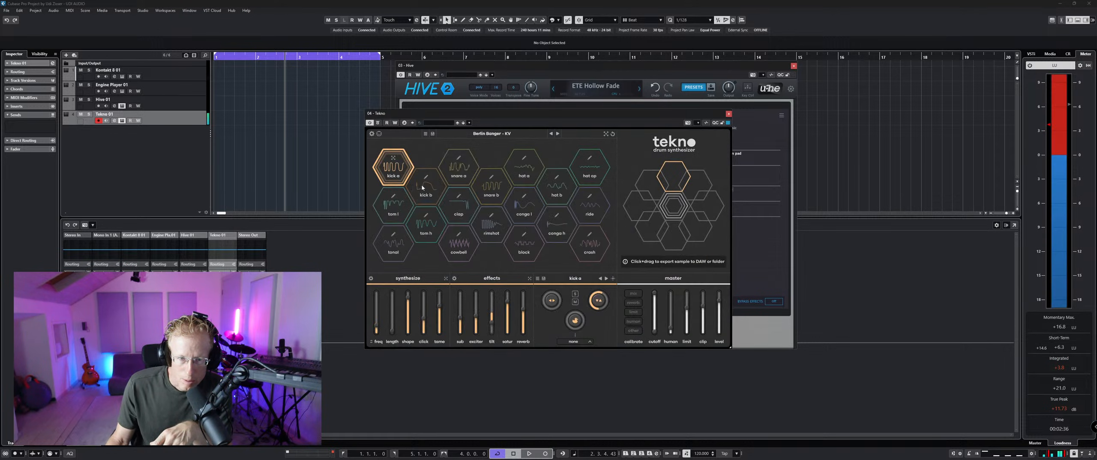
pyautogui.click(424, 186)
pyautogui.click(458, 174)
pyautogui.click(397, 176)
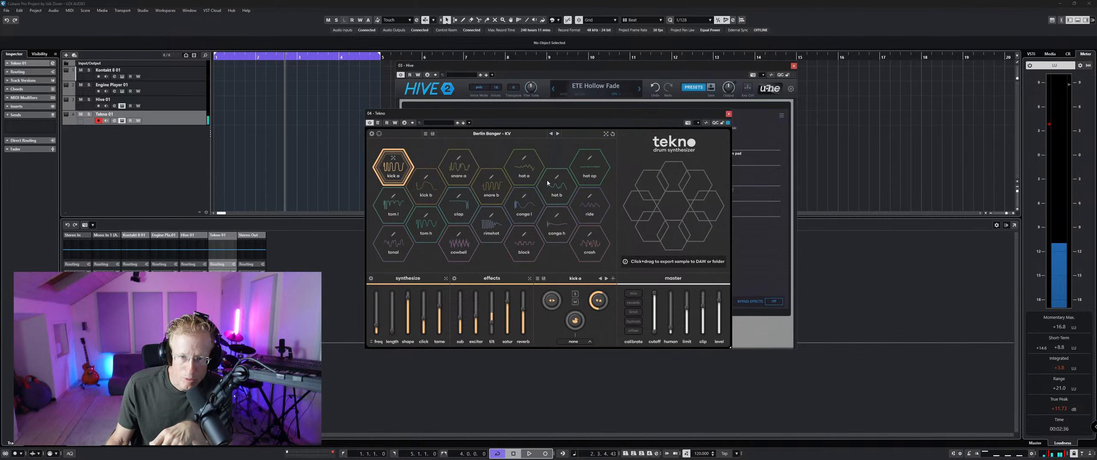
pyautogui.click(524, 175)
pyautogui.click(395, 174)
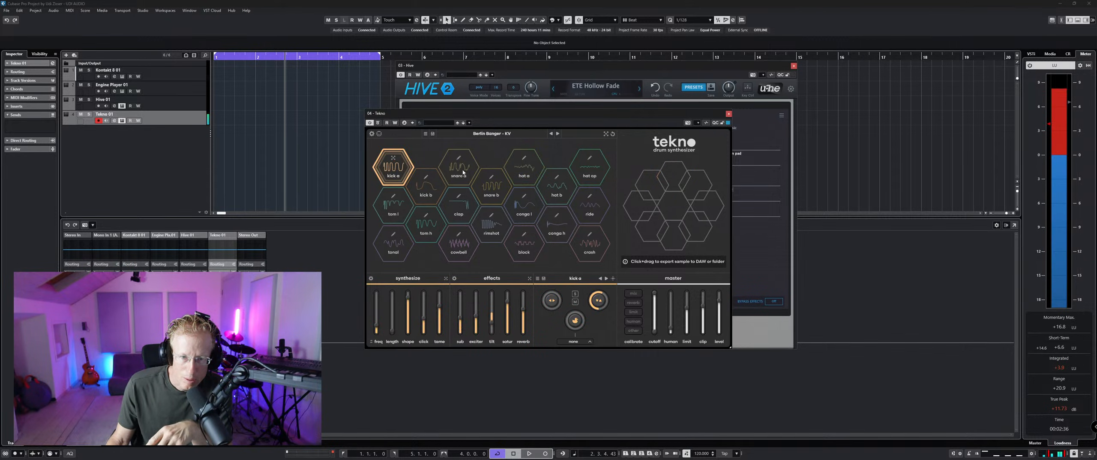
# Step: Select the snare a pad and adjust its ring, its disper effect and its lower dial
pyautogui.click(457, 178)
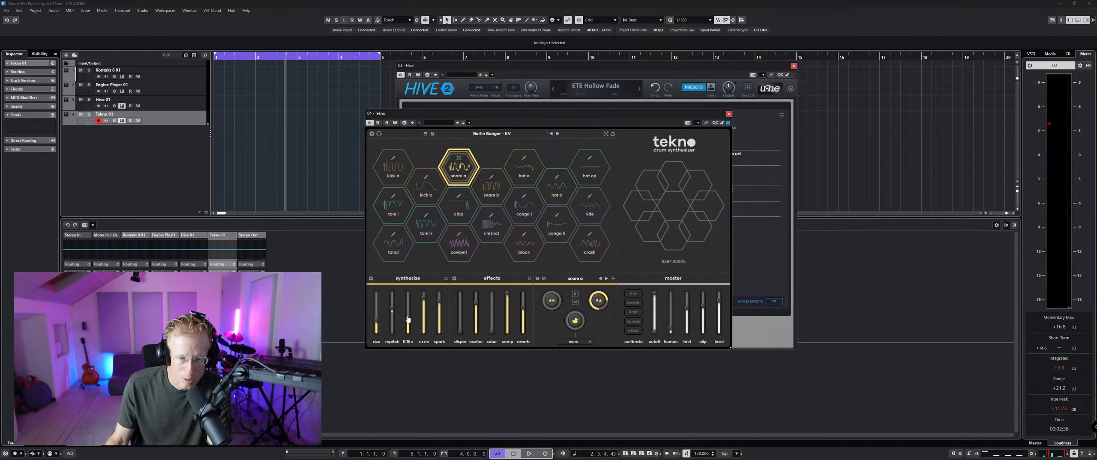
pyautogui.moveTo(410, 299)
pyautogui.mouseDown()
pyautogui.moveTo(422, 328)
pyautogui.moveTo(420, 311)
pyautogui.mouseUp()
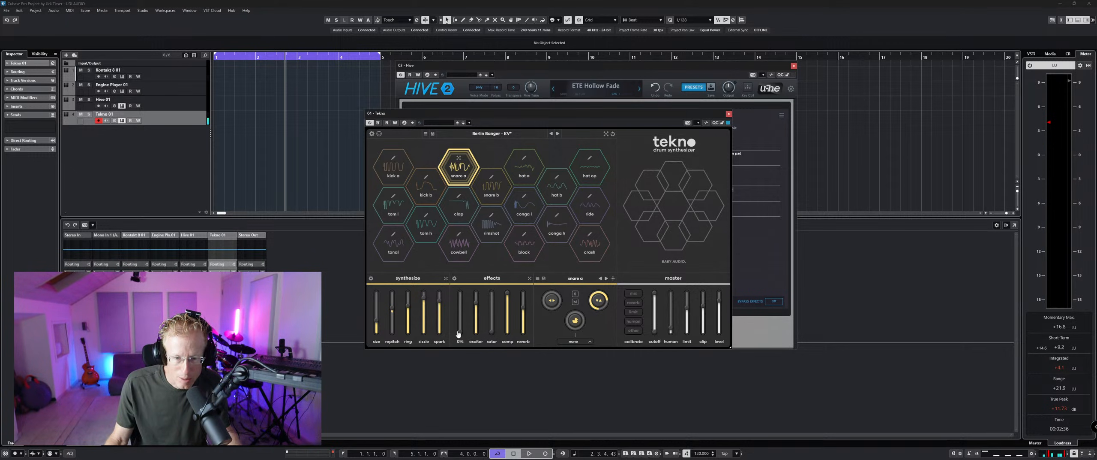
pyautogui.moveTo(459, 335); pyautogui.dragTo(466, 320)
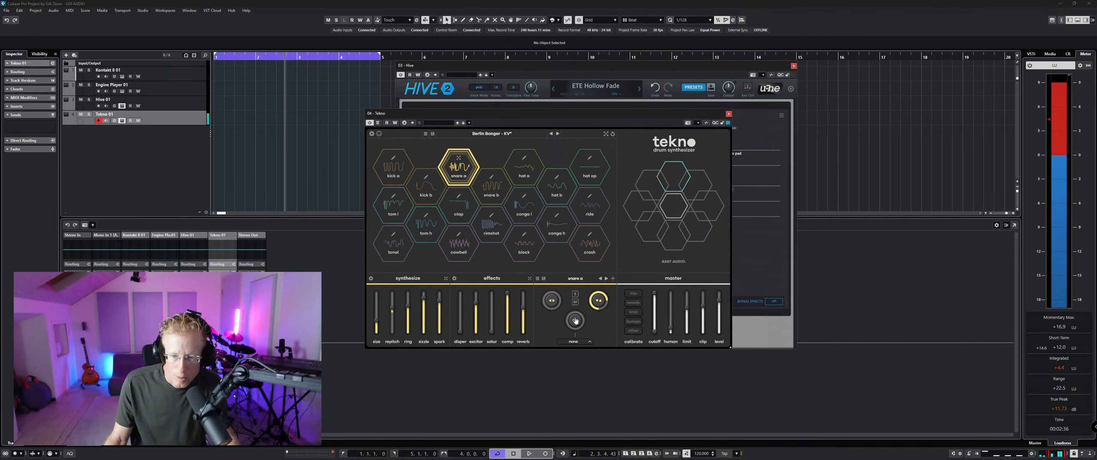
pyautogui.moveTo(585, 326)
pyautogui.mouseDown()
pyautogui.moveTo(585, 301)
pyautogui.moveTo(588, 324)
pyautogui.mouseUp()
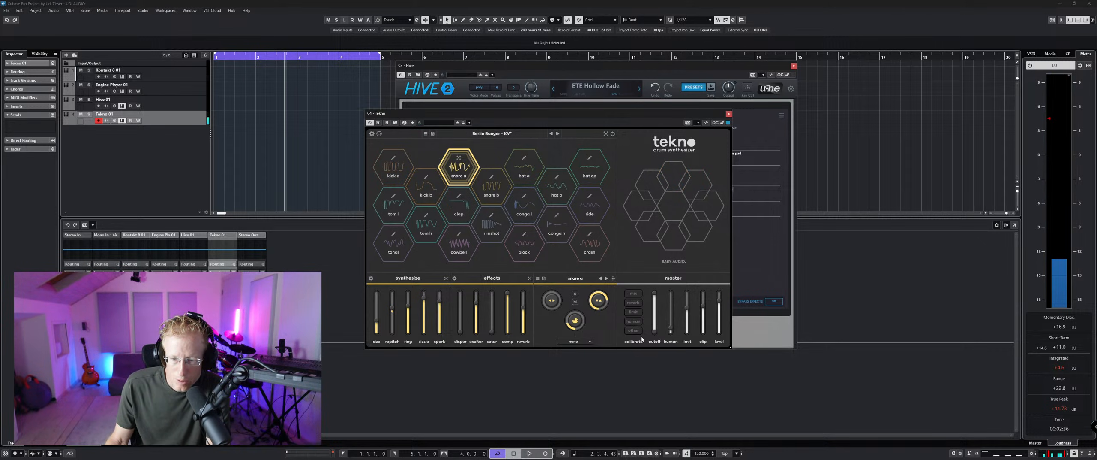
# Step: Randomize the sounds of the whole Tekno kit twice
pyautogui.click(606, 135)
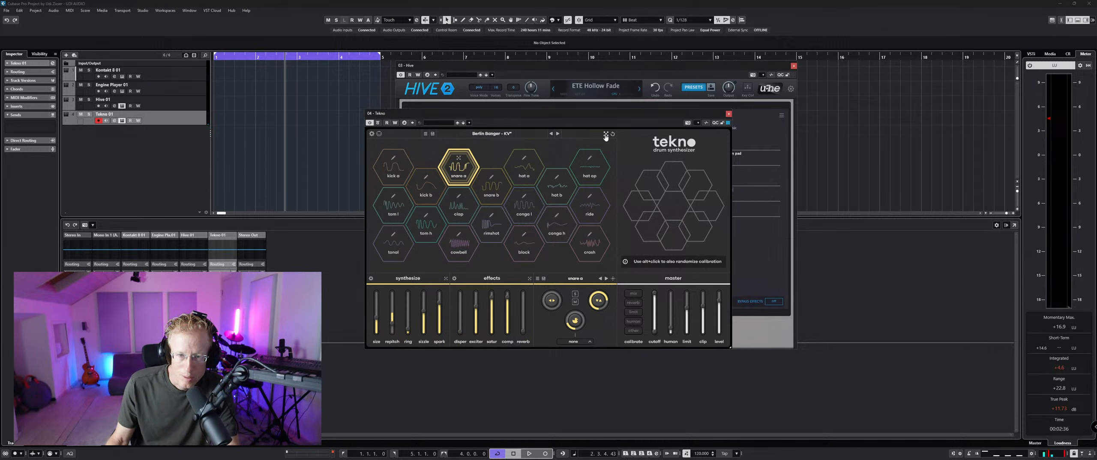
pyautogui.click(607, 134)
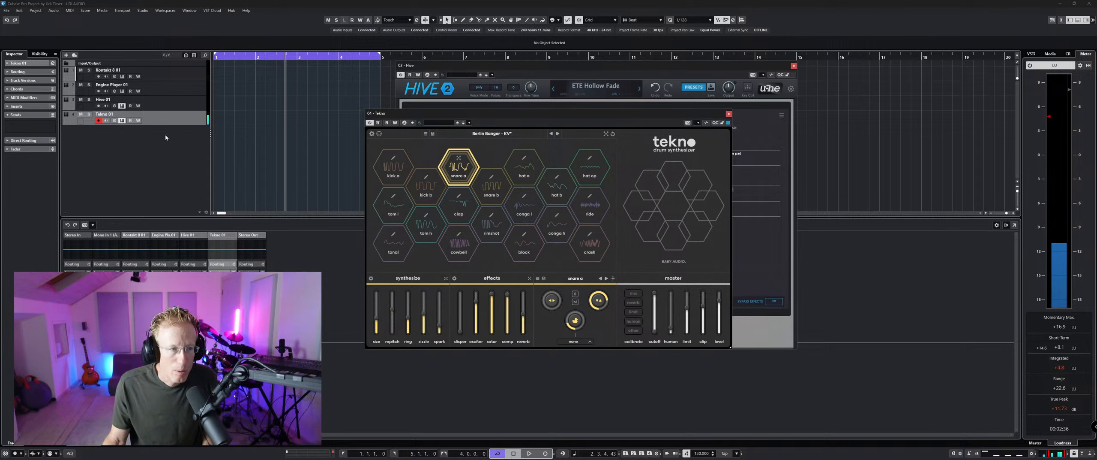
# Step: Start adding an instrument track and open the list of available instruments
pyautogui.rightClick(135, 139)
pyautogui.click(151, 148)
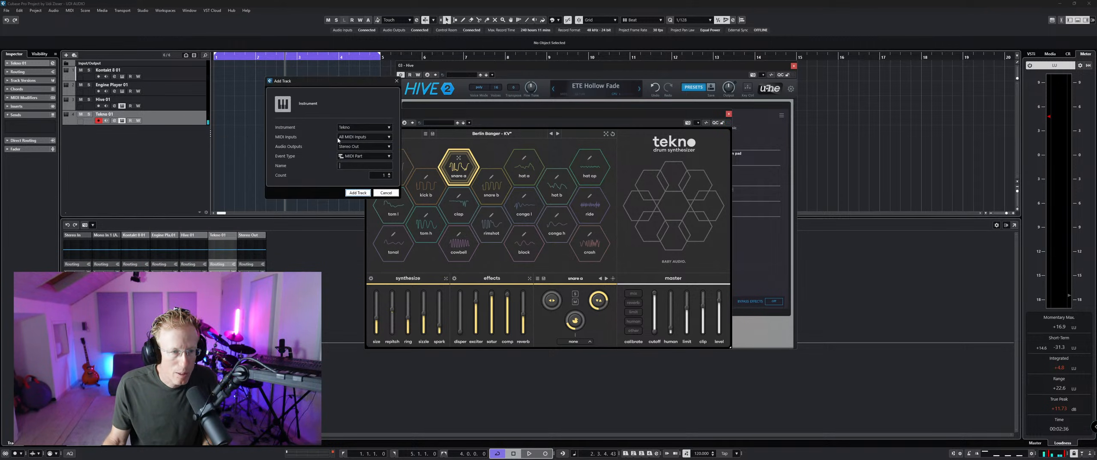
pyautogui.click(350, 127)
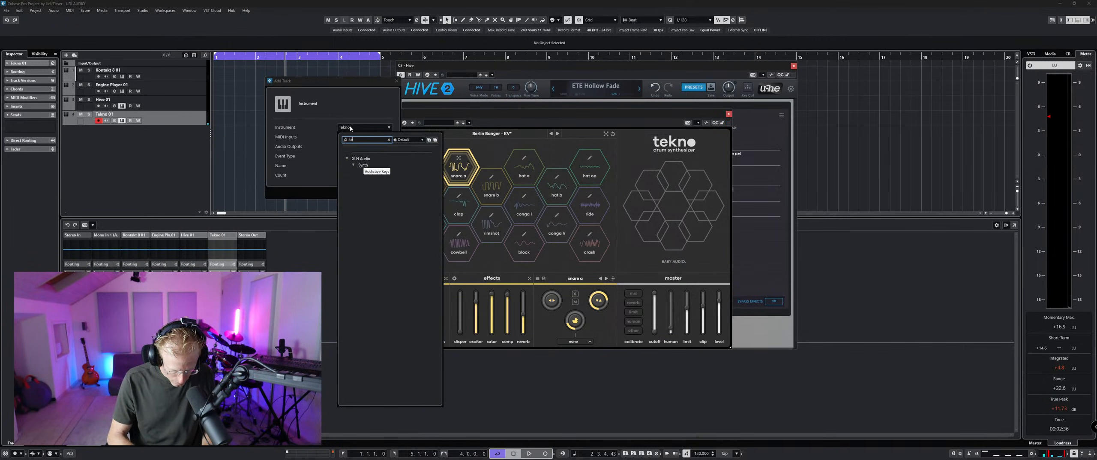
# Step: Try searching the instrument list for "ken" and "ujam", clearing the search each time
pyautogui.write('ken')
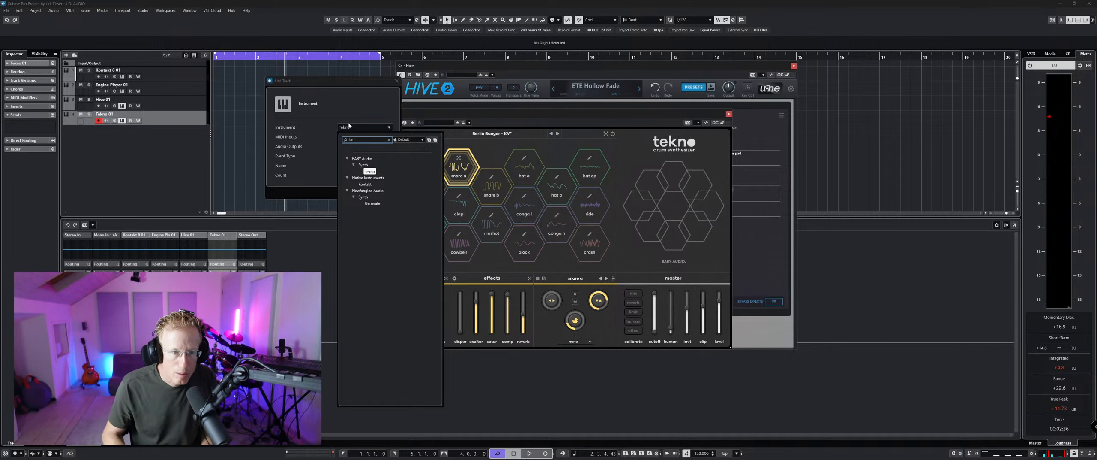
pyautogui.press('BackSpace')
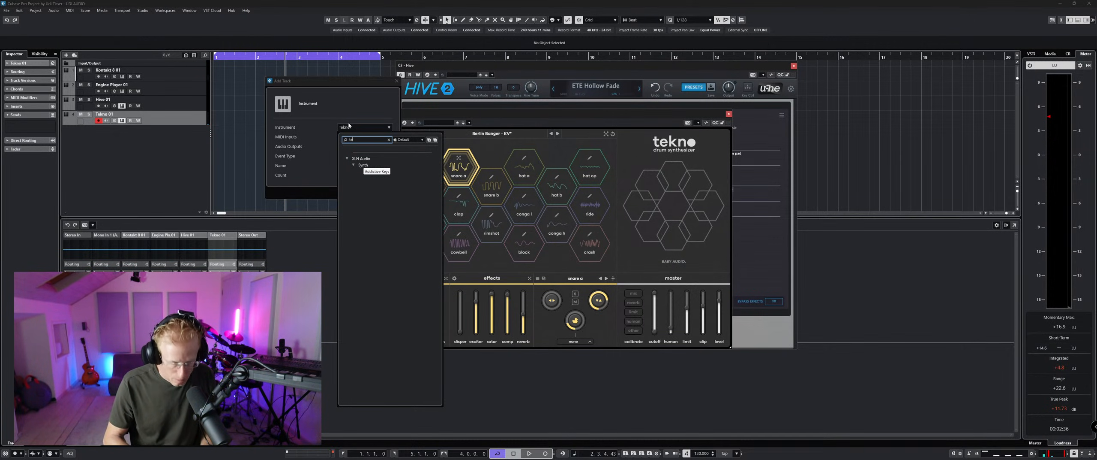
pyautogui.write('n')
pyautogui.press('BackSpace')
pyautogui.press('BackSpace')
pyautogui.press('BackSpace')
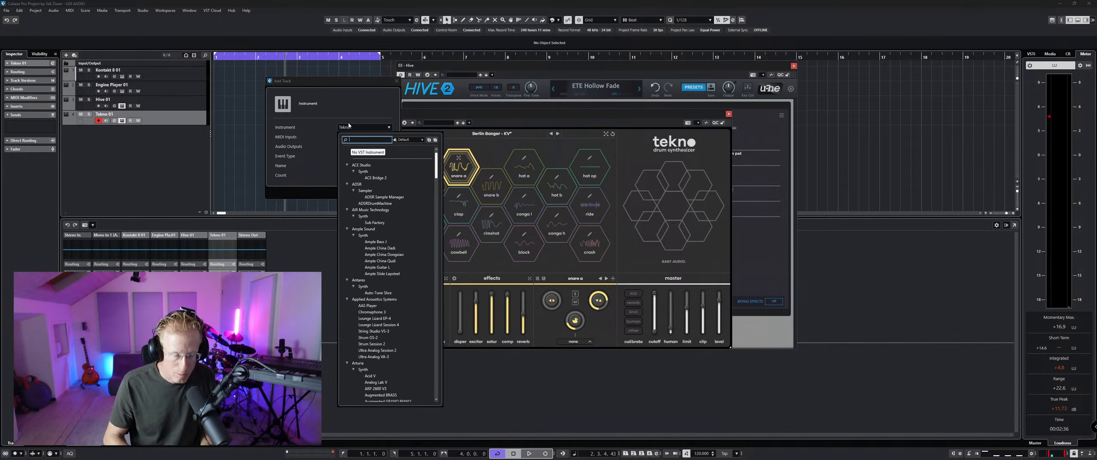
pyautogui.write('ujam')
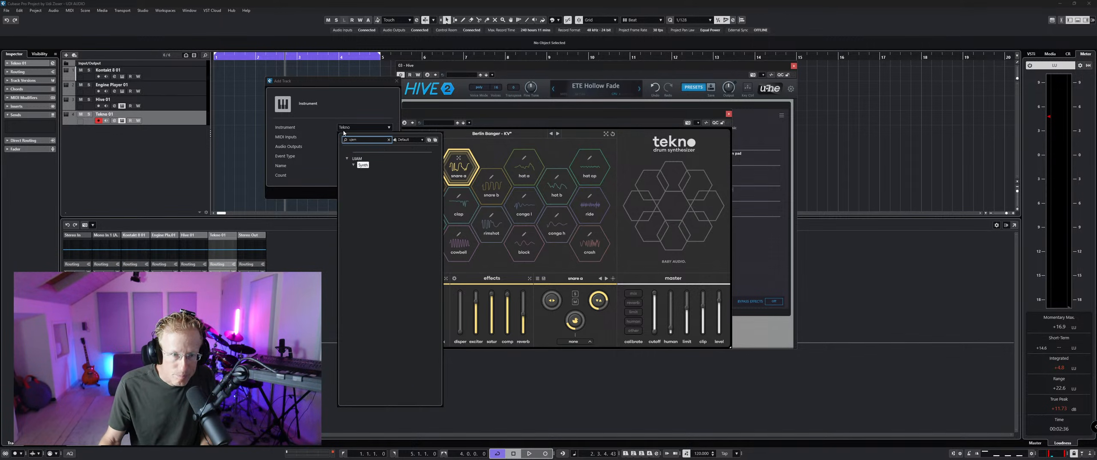
pyautogui.press('BackSpace')
pyautogui.press('BackSpace')
pyautogui.press('BackSpace')
pyautogui.press('BackSpace')
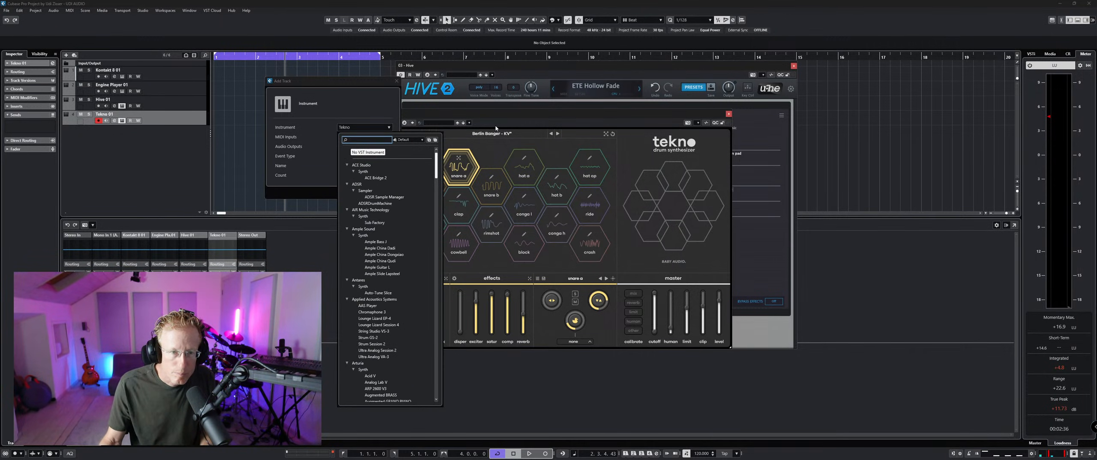
# Step: Collapse the instrument list, choose BM-KANDY from UJAM's Synth group and add the track
pyautogui.click(435, 141)
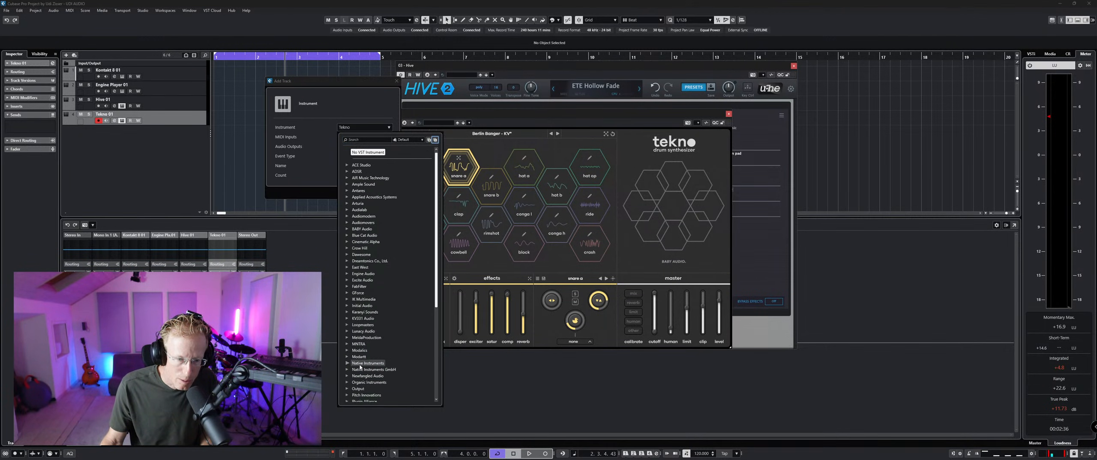
pyautogui.scroll(-3, 360, 367)
pyautogui.scroll(-4, 360, 367)
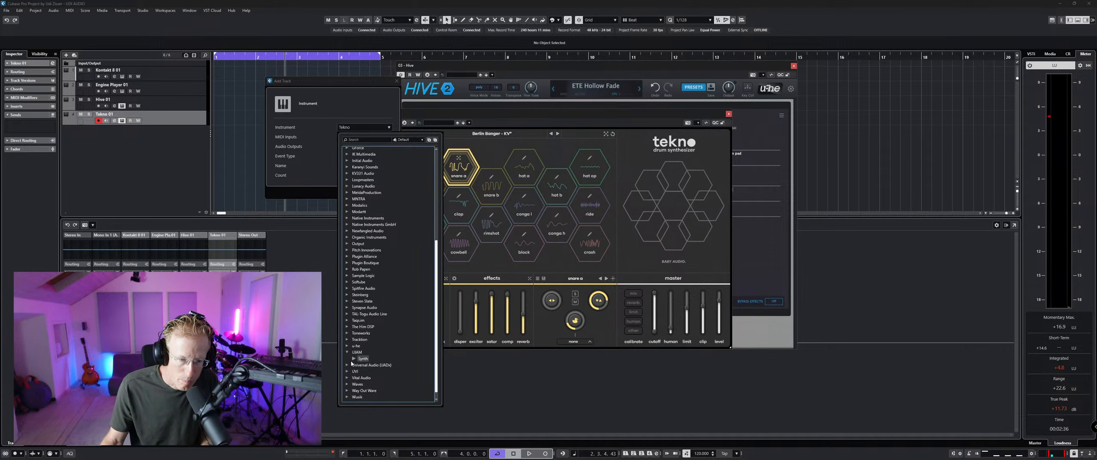
pyautogui.click(348, 352)
pyautogui.doubleClick(369, 353)
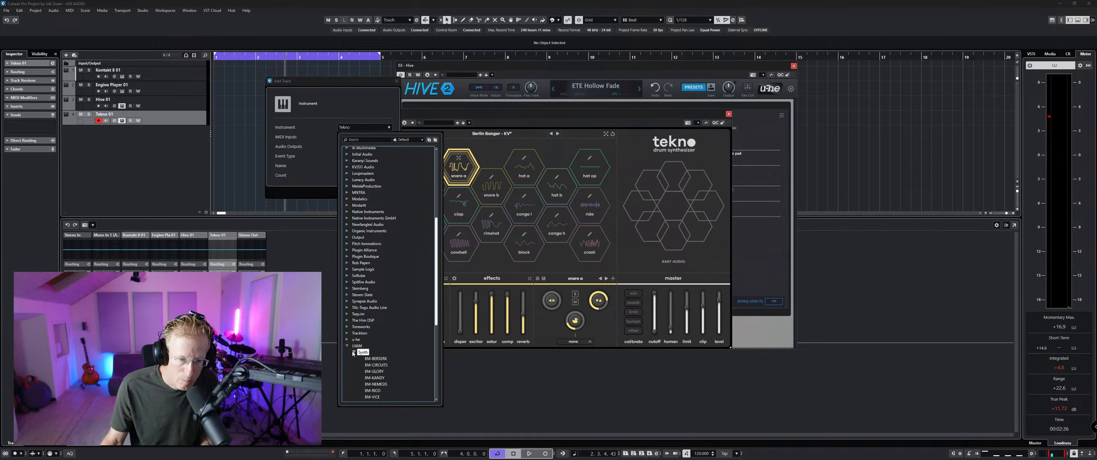
pyautogui.scroll(-8, 387, 248)
pyautogui.doubleClick(379, 212)
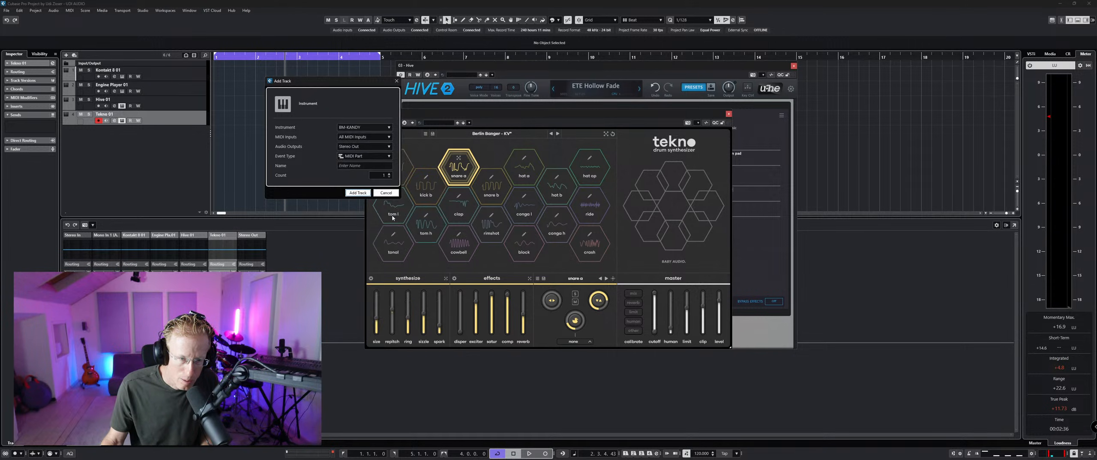
pyautogui.click(359, 194)
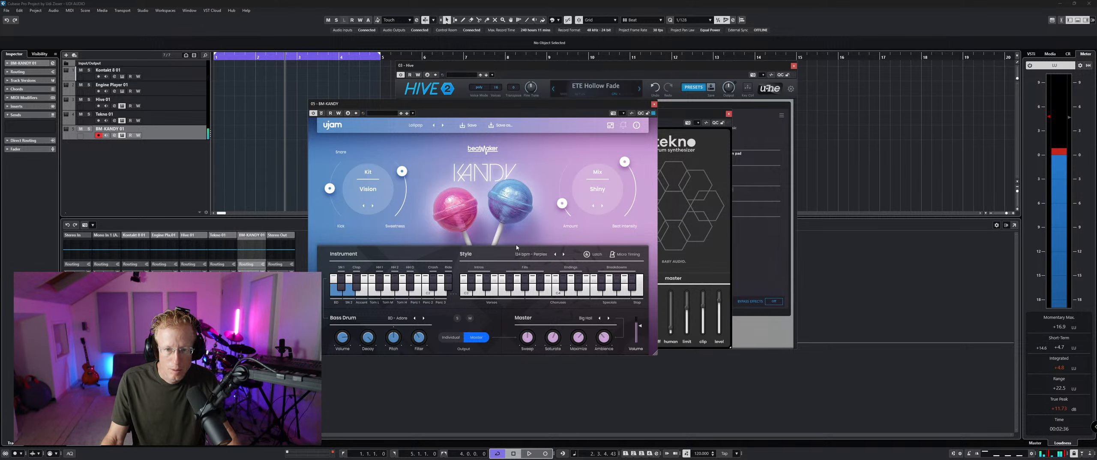
# Step: Audition Kandy's verse style phrases, including with the Hive 01 track selected for playing along, and stop playback
pyautogui.click(516, 291)
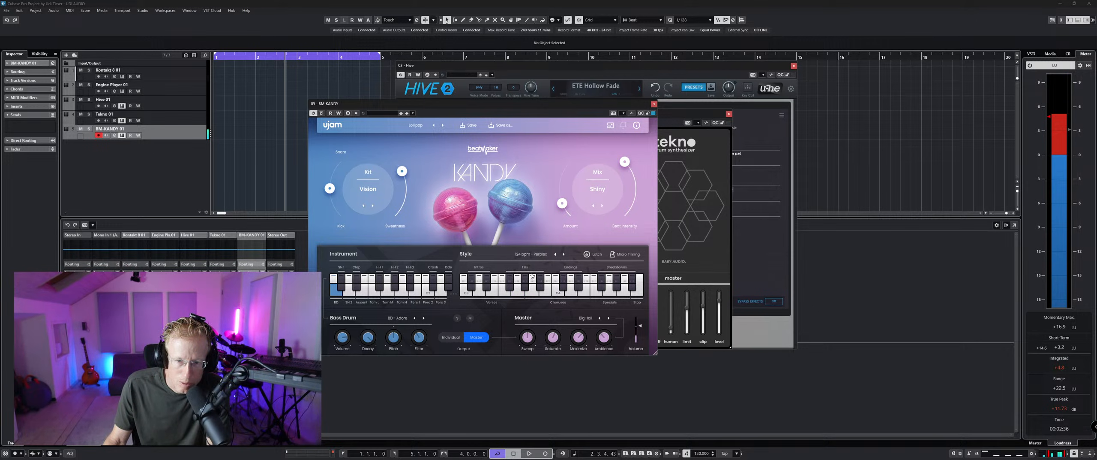
pyautogui.click(494, 296)
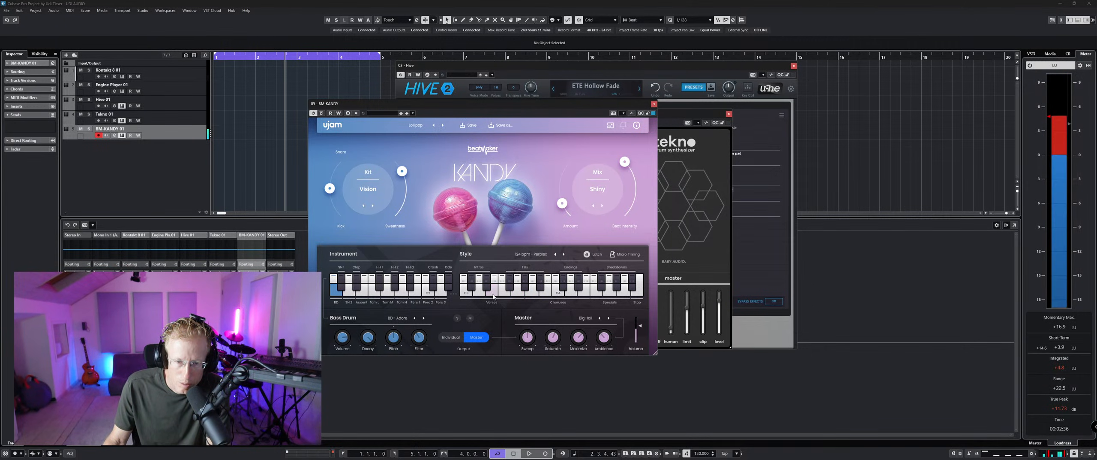
pyautogui.click(190, 107)
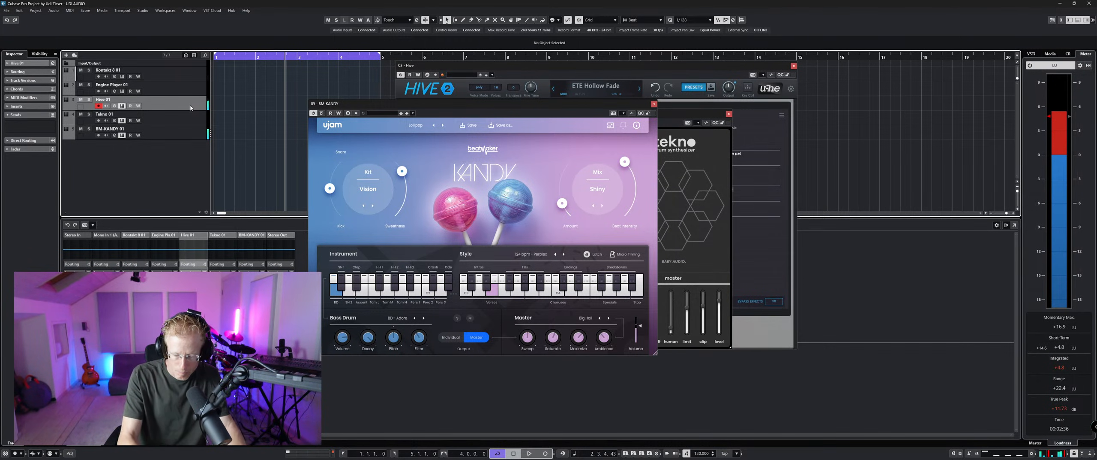
pyautogui.press('space')
pyautogui.press('space')
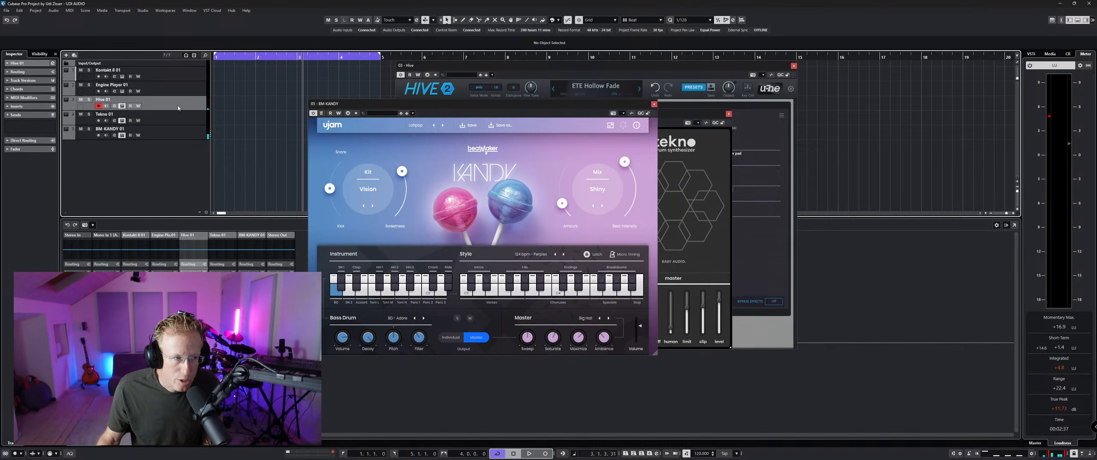
# Step: Close the Kandy window, audition Hive presets from 07 Chords, including Living Legend and XS Brite Kordz, and load XS Club Chords
pyautogui.click(653, 105)
pyautogui.click(638, 64)
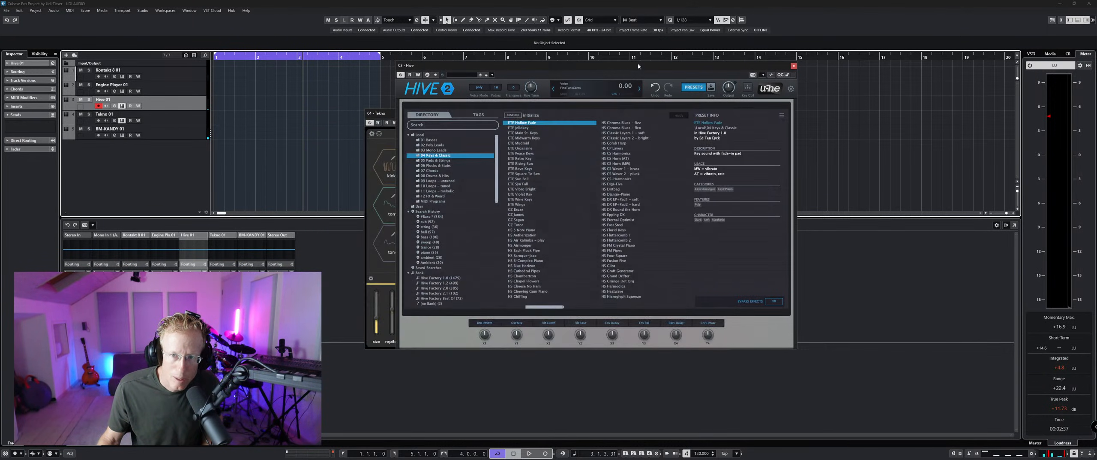
pyautogui.click(444, 171)
pyautogui.click(535, 123)
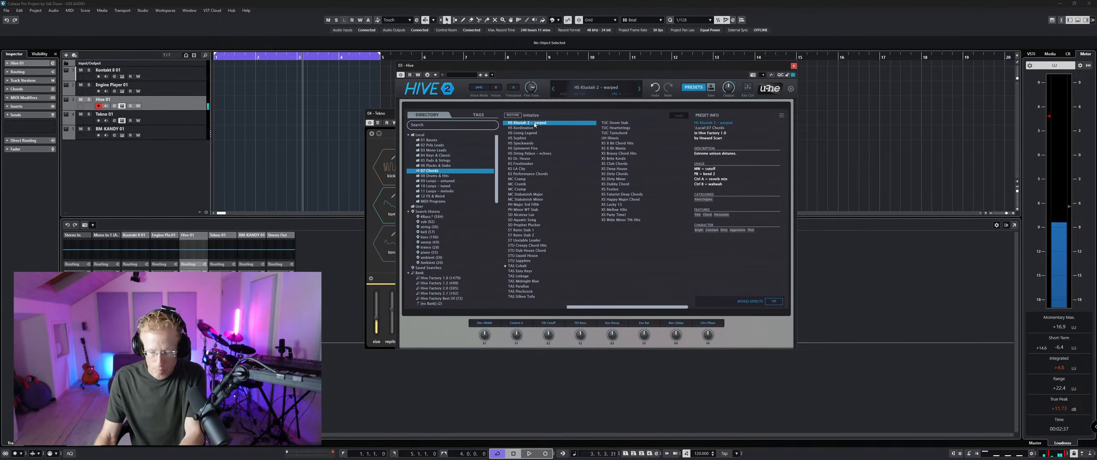
pyautogui.click(526, 134)
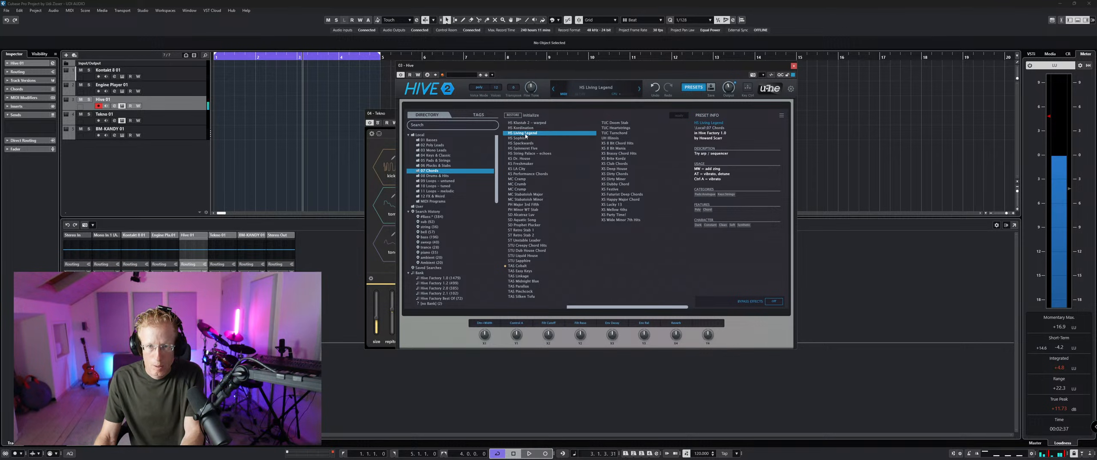
pyautogui.click(613, 159)
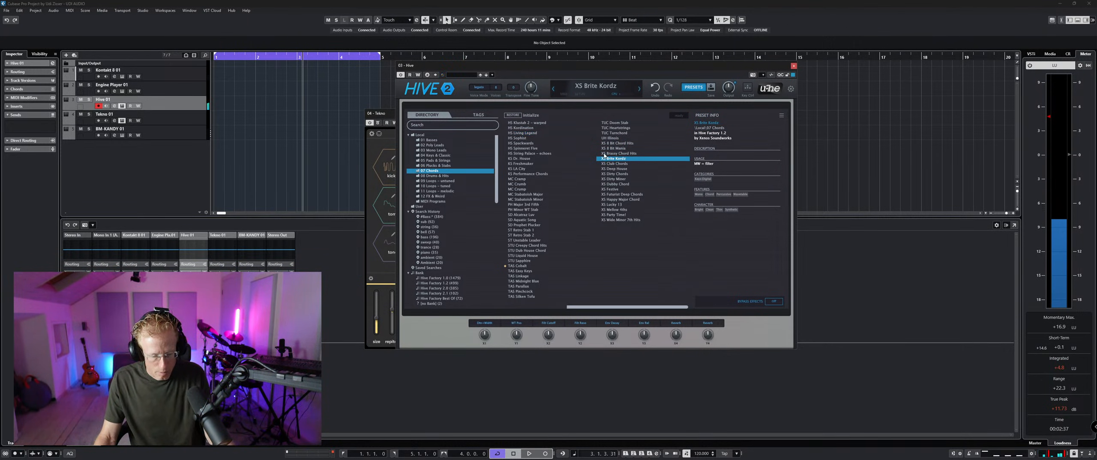
pyautogui.click(615, 163)
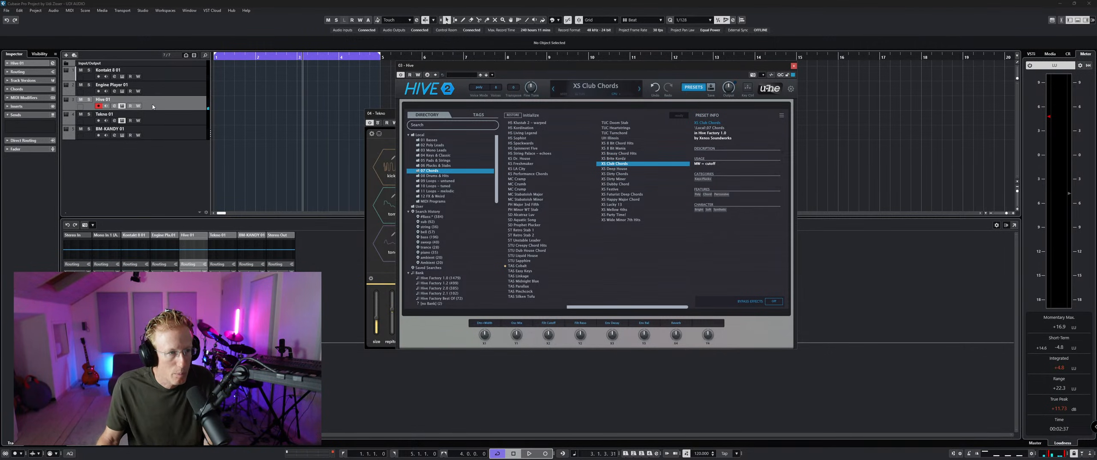
# Step: Open the BM-KANDY 01 instrument, audition a verse style phrase and place its MIDI pattern on the track at bar 1
pyautogui.click(163, 130)
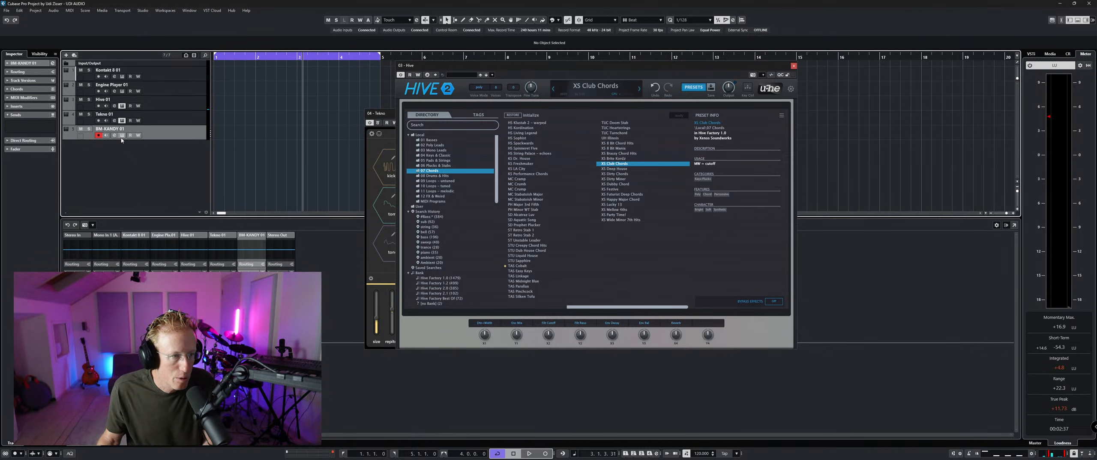
pyautogui.moveTo(535, 107); pyautogui.dragTo(621, 77)
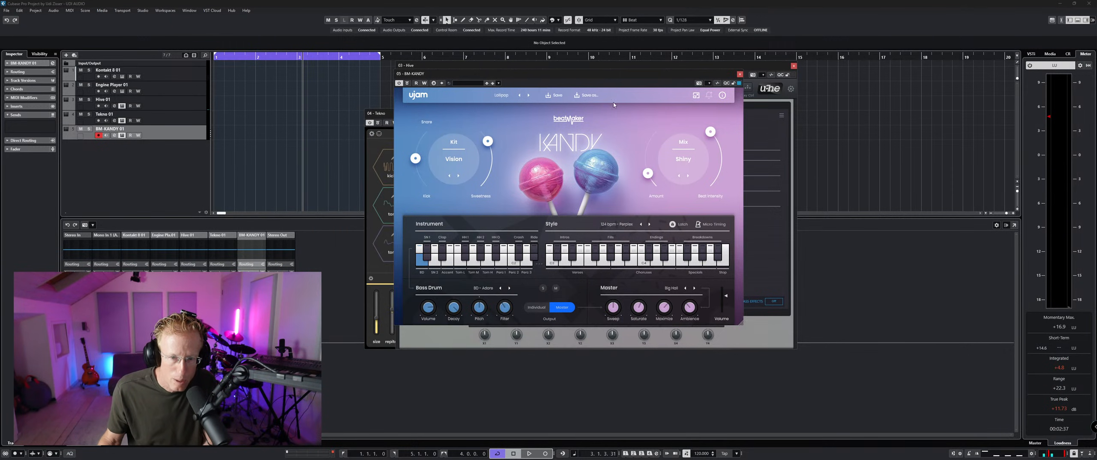
pyautogui.click(599, 252)
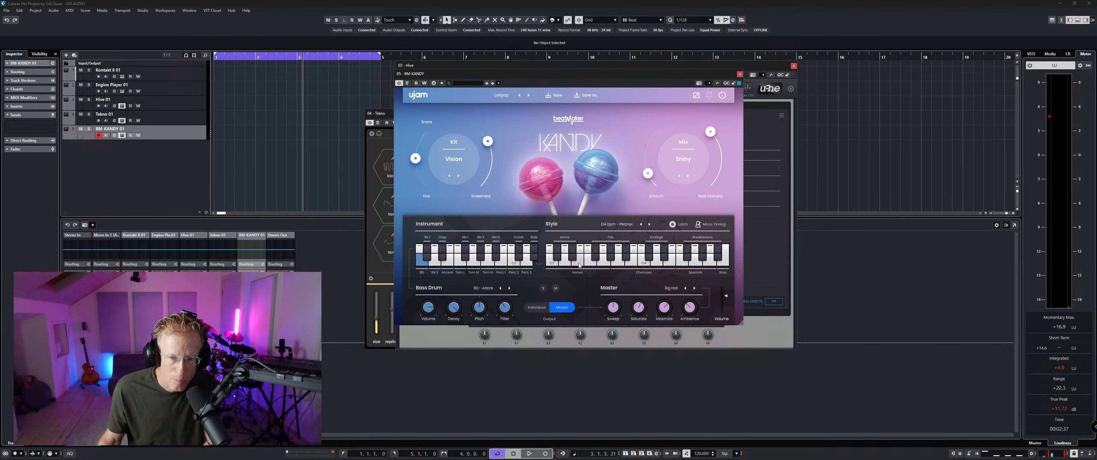
pyautogui.click(589, 252)
pyautogui.moveTo(588, 251); pyautogui.dragTo(217, 140)
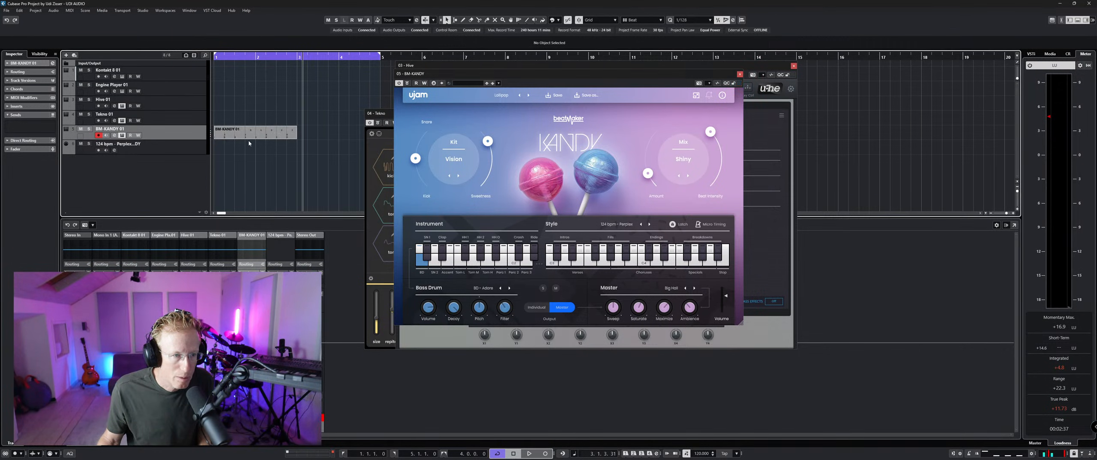
# Step: Set the locators to the BM-KANDY 01 part, loop it while playing along on the Hive 01 track, and stop playback
pyautogui.press('p')
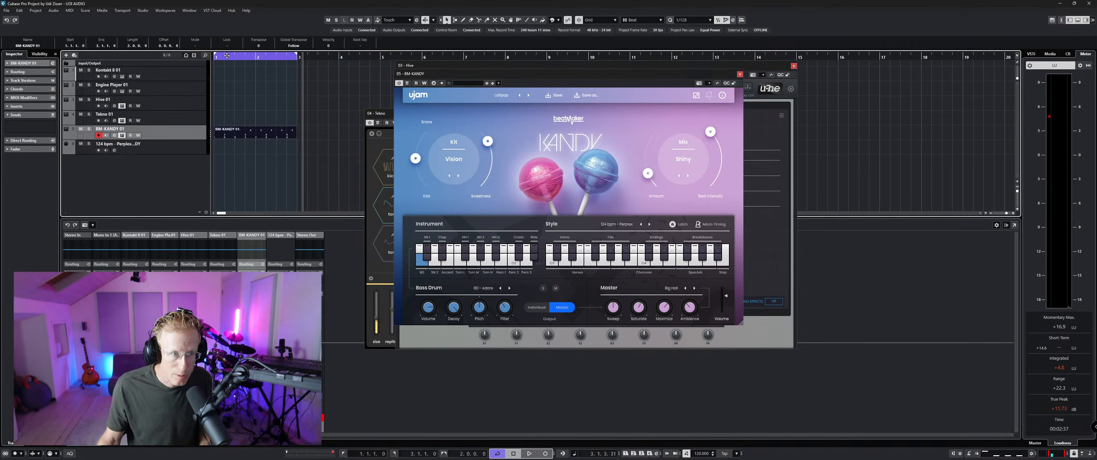
pyautogui.press('space')
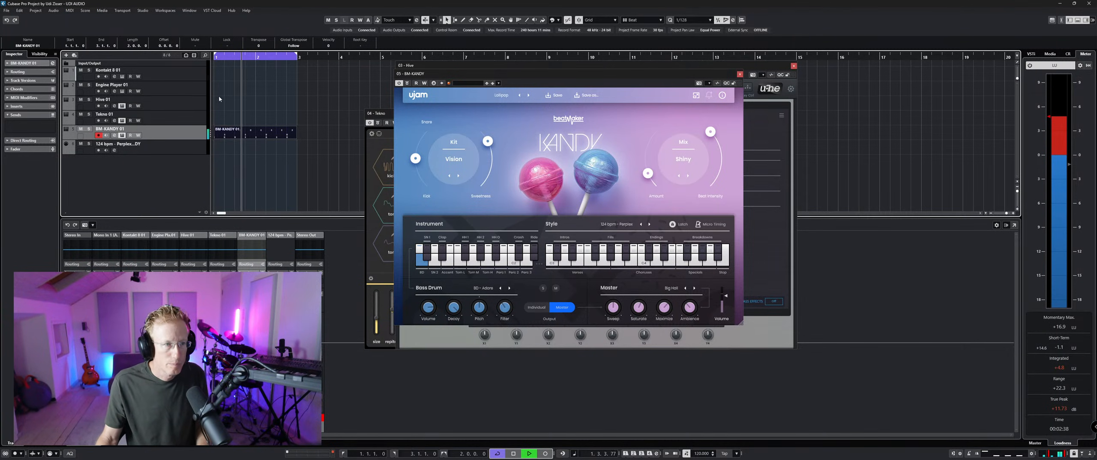
pyautogui.click(181, 103)
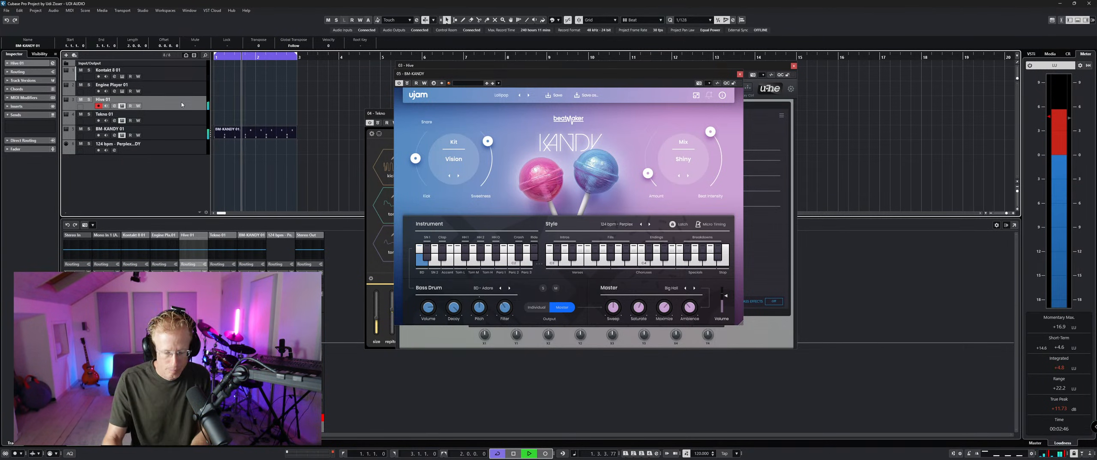
pyautogui.press('space')
# Step: Bring Hive to the front, view its 04 Keys & Classic presets and close the preset browser to show the synth controls
pyautogui.click(452, 67)
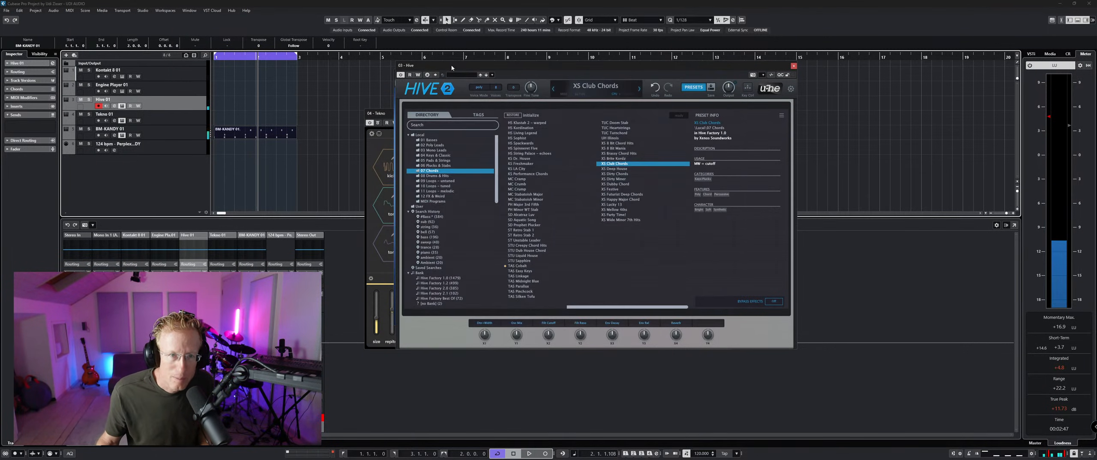
pyautogui.click(437, 155)
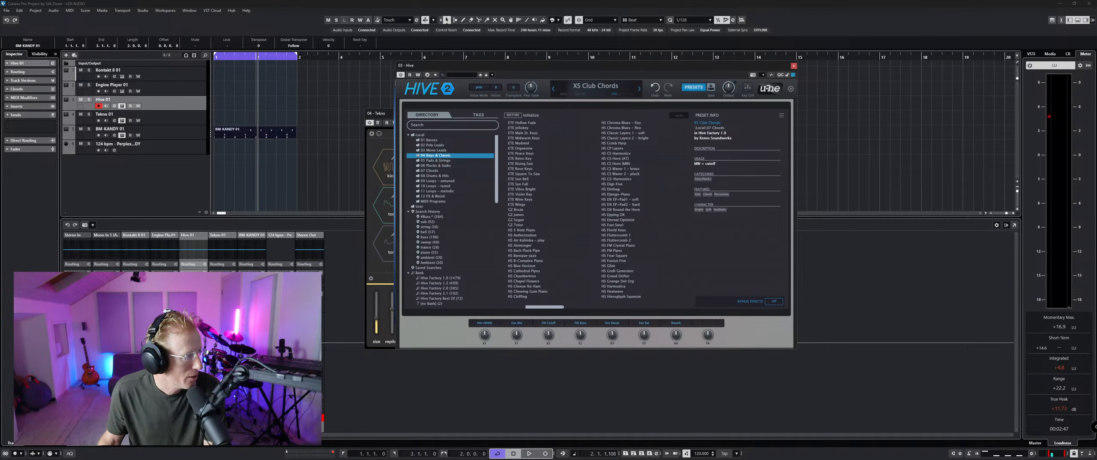
pyautogui.hotkey('ctrl', 'w')
pyautogui.click(758, 9)
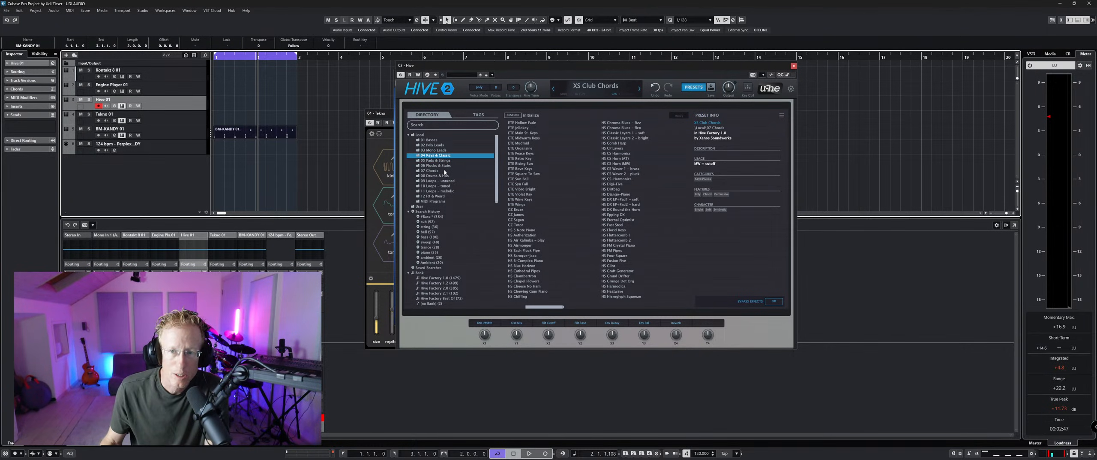
pyautogui.click(704, 88)
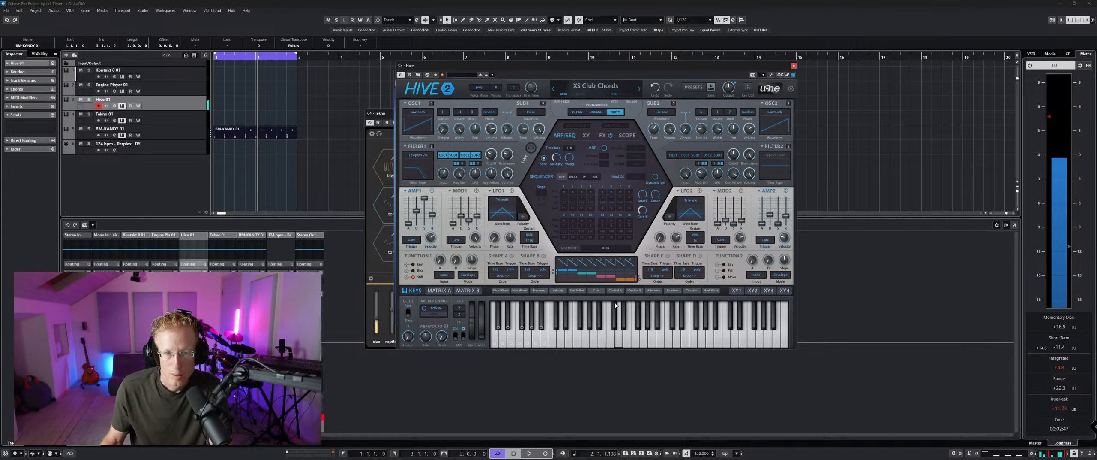
pyautogui.rightClick(186, 103)
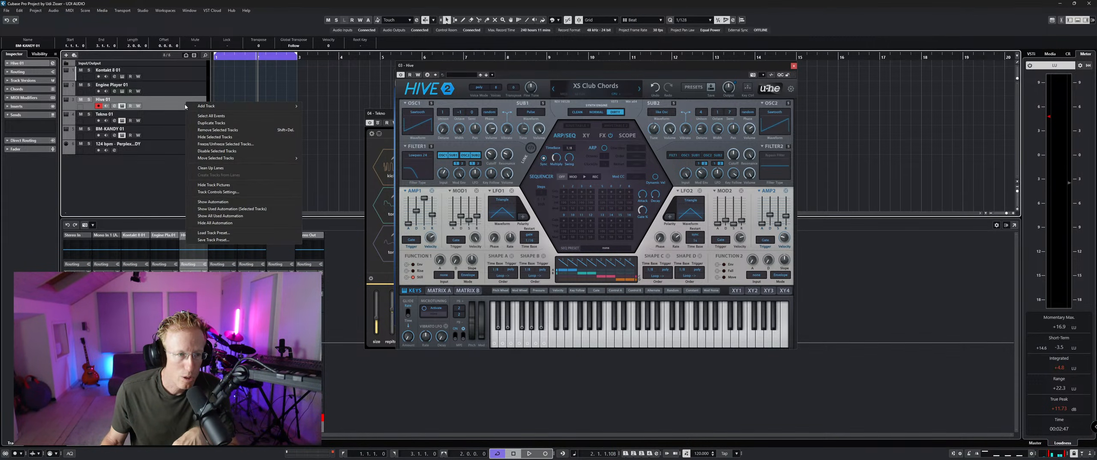
pyautogui.moveTo(245, 104)
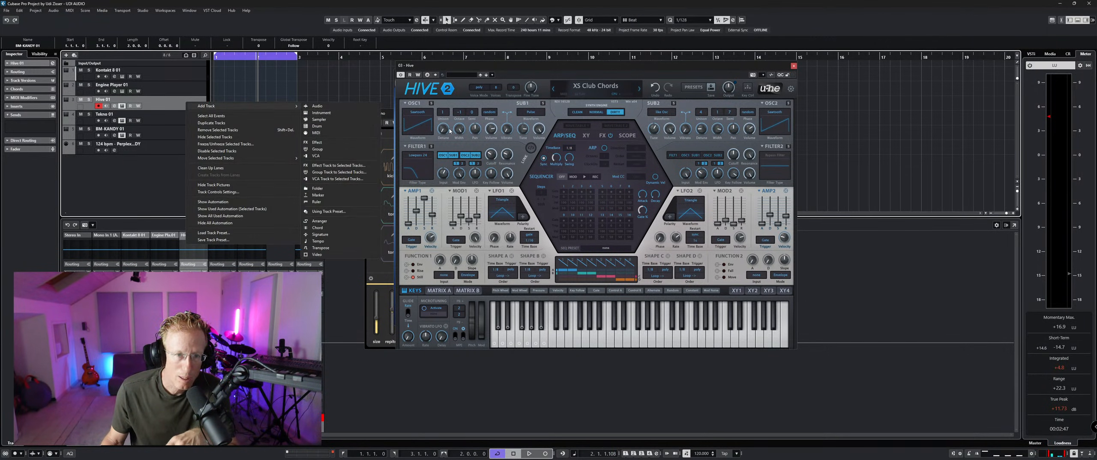
pyautogui.click(355, 113)
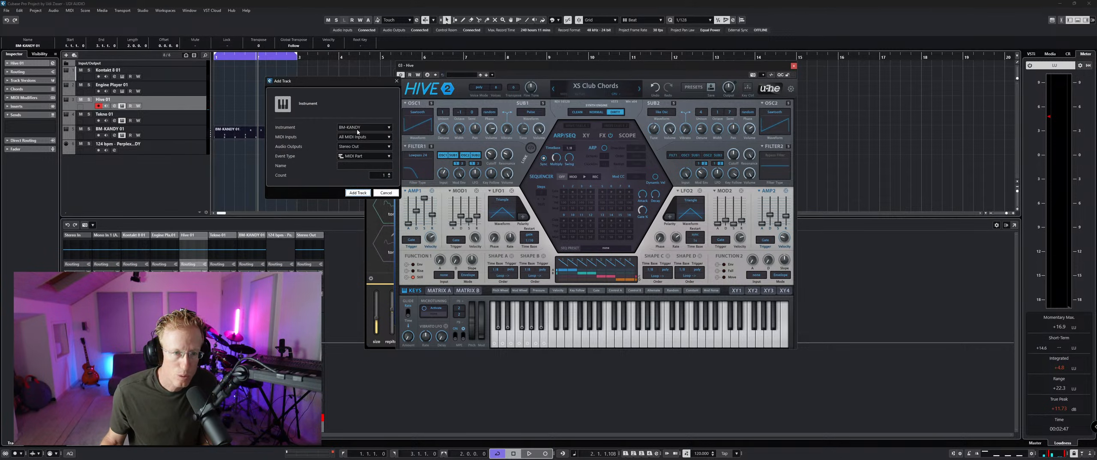
pyautogui.click(381, 192)
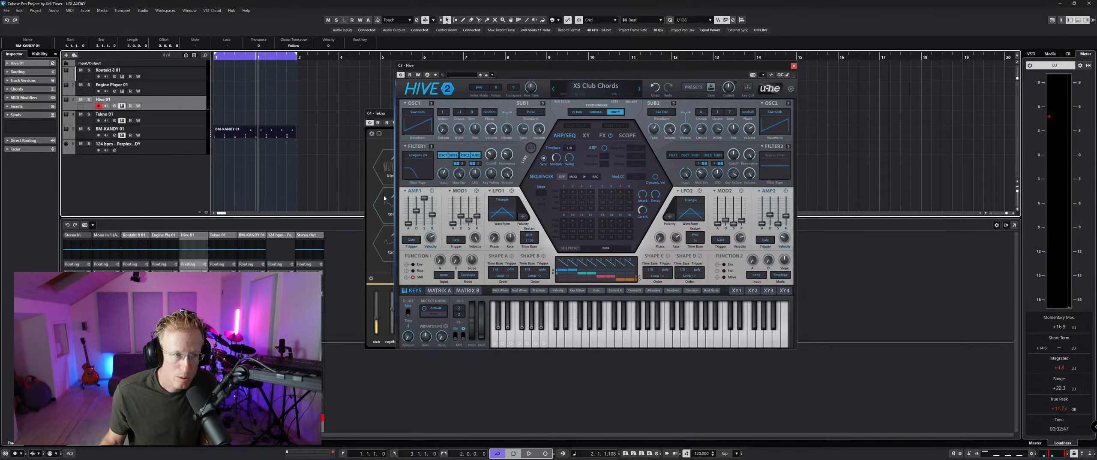
# Step: Add an instrument track with Diva as its instrument and reposition the plug-in window
pyautogui.rightClick(198, 189)
pyautogui.click(206, 172)
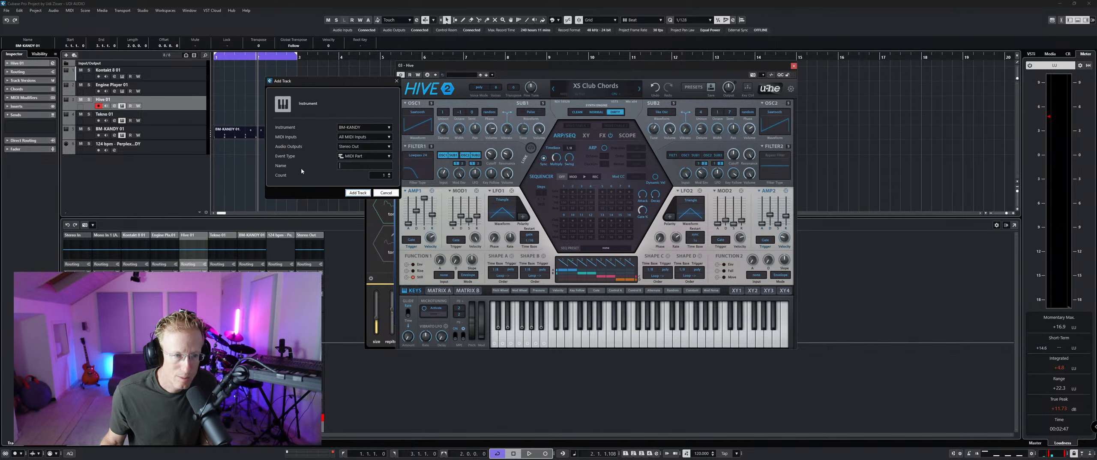
pyautogui.click(365, 128)
pyautogui.write('diva')
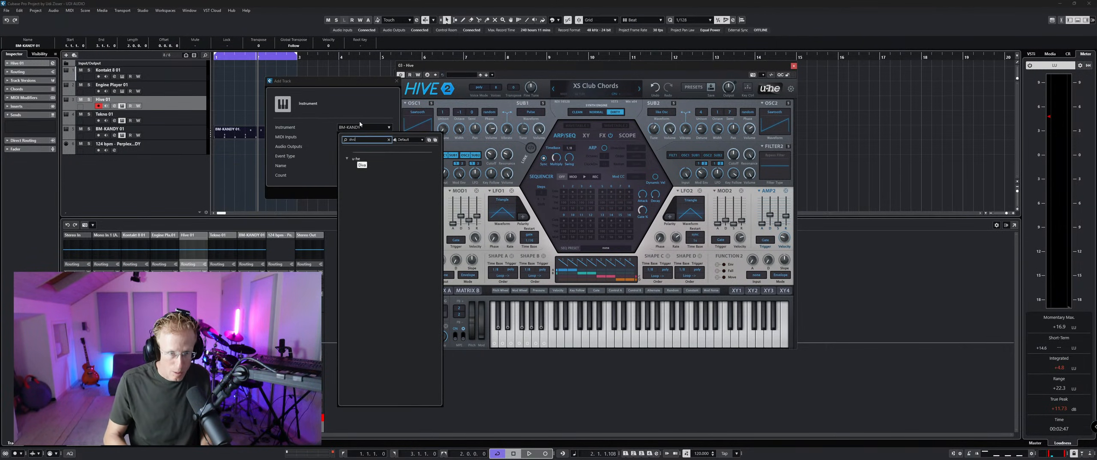
pyautogui.press('Return')
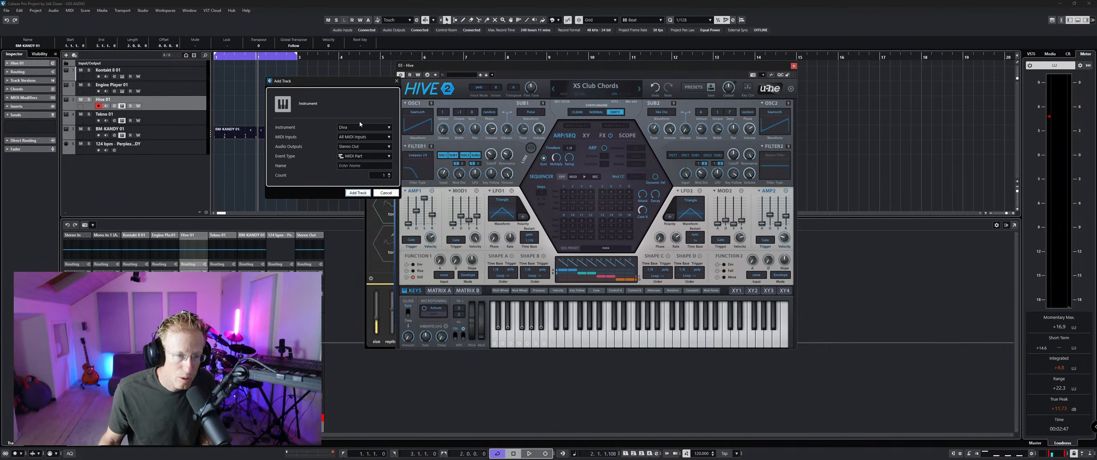
pyautogui.click(358, 192)
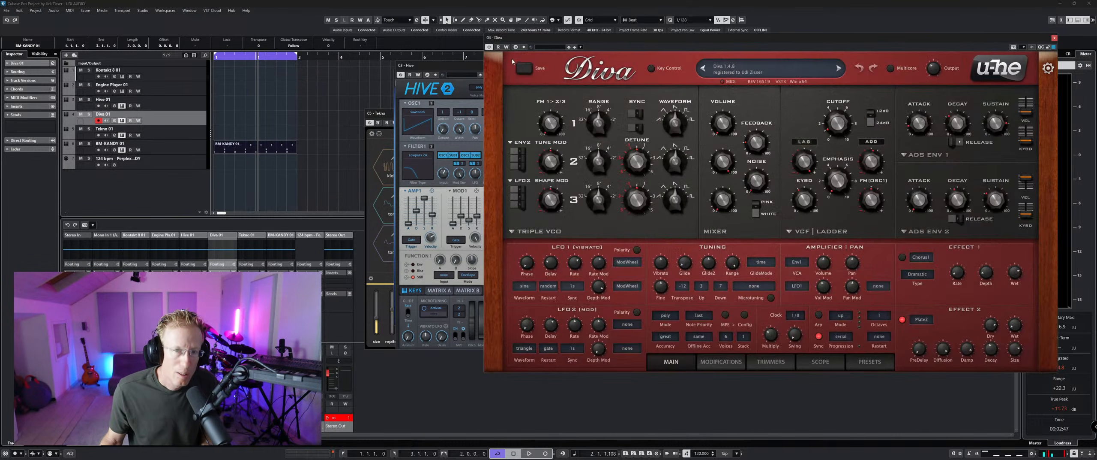
pyautogui.moveTo(555, 38)
pyautogui.mouseDown()
pyautogui.moveTo(424, 57)
pyautogui.moveTo(545, 38)
pyautogui.mouseUp()
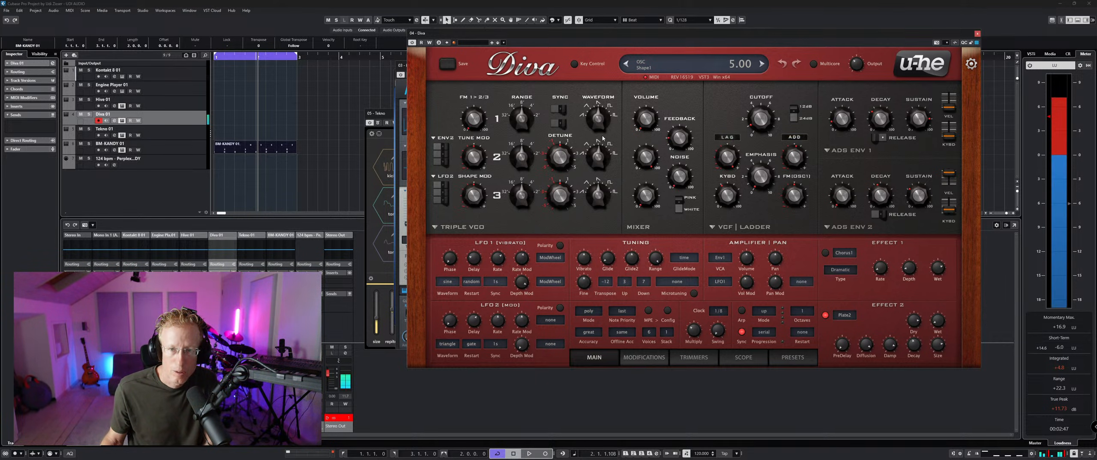
# Step: Try another waveform on Diva's first oscillator, and audition the presets BS Deep Space Diva and BS THXish
pyautogui.moveTo(603, 137); pyautogui.dragTo(590, 109)
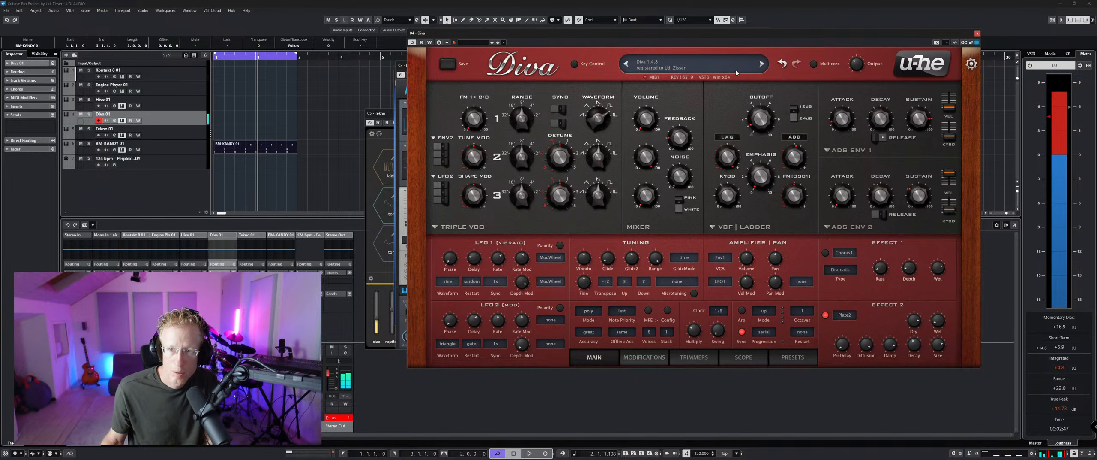
pyautogui.click(761, 65)
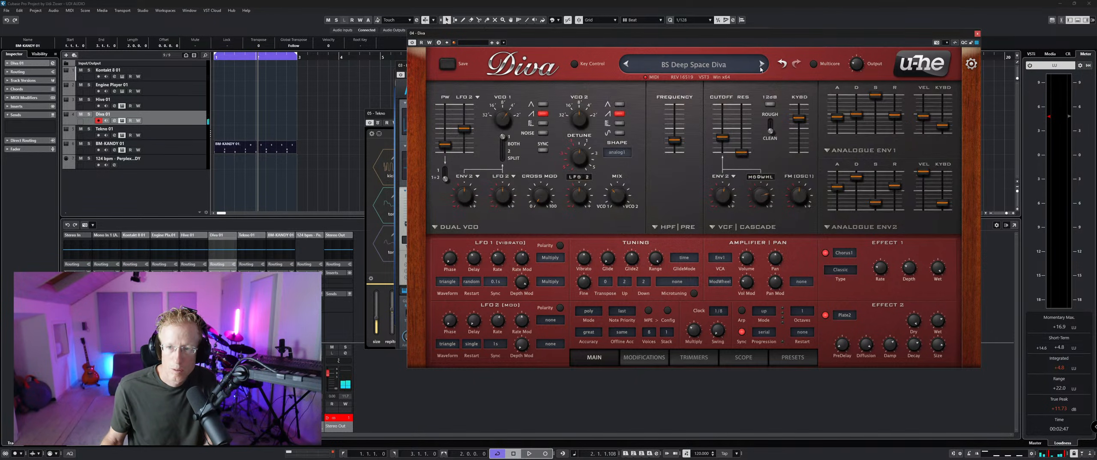
pyautogui.click(761, 65)
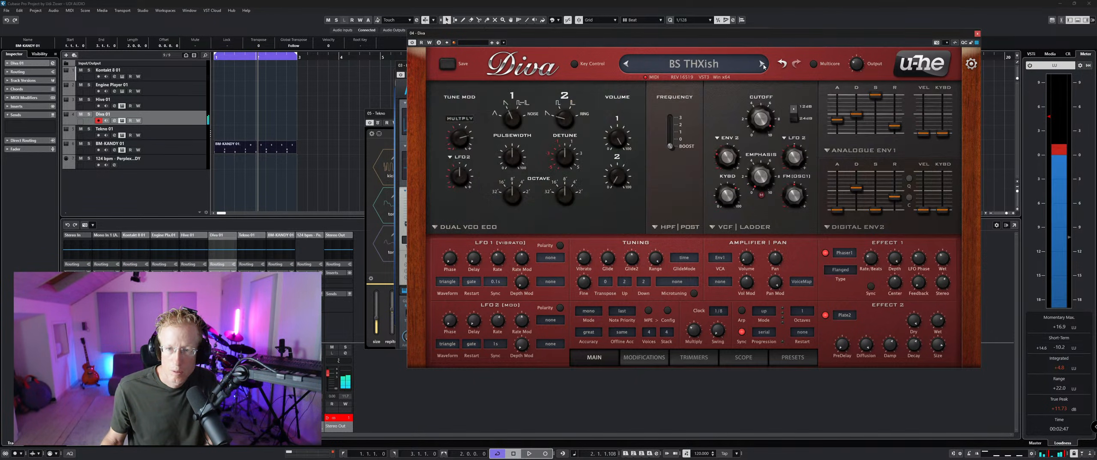
pyautogui.click(702, 72)
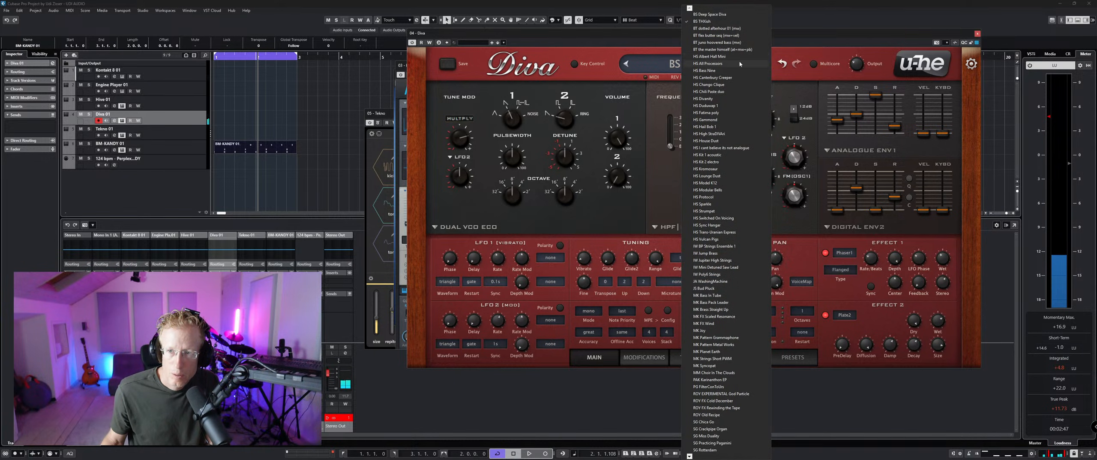
pyautogui.click(830, 56)
# Step: Browse Diva's 1 BASS preset folder and audition HS Bass Nine and HS Black Fuzz
pyautogui.click(793, 357)
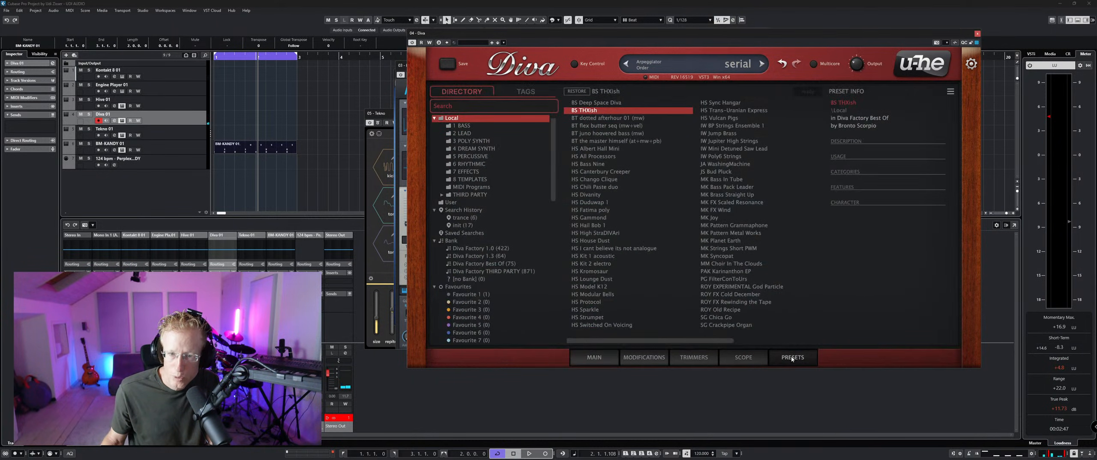
pyautogui.click(471, 126)
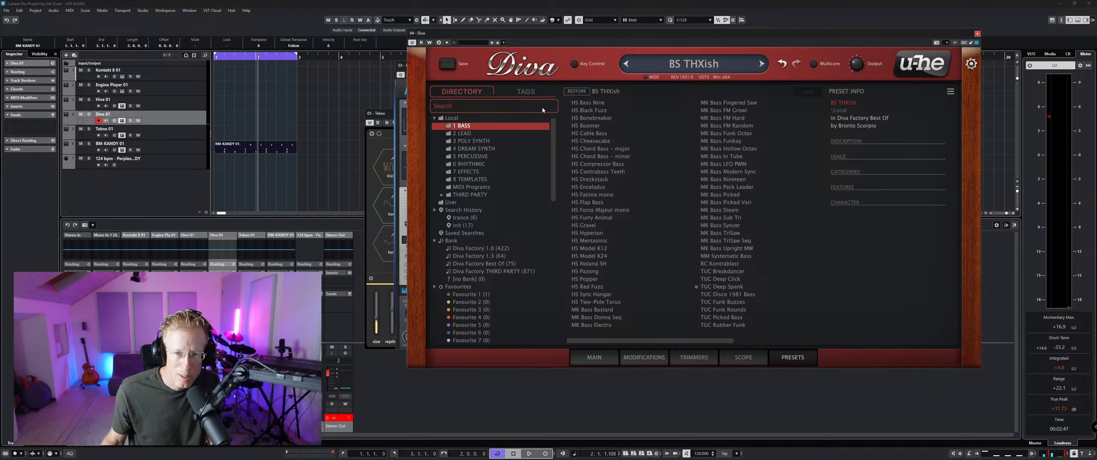
pyautogui.click(601, 104)
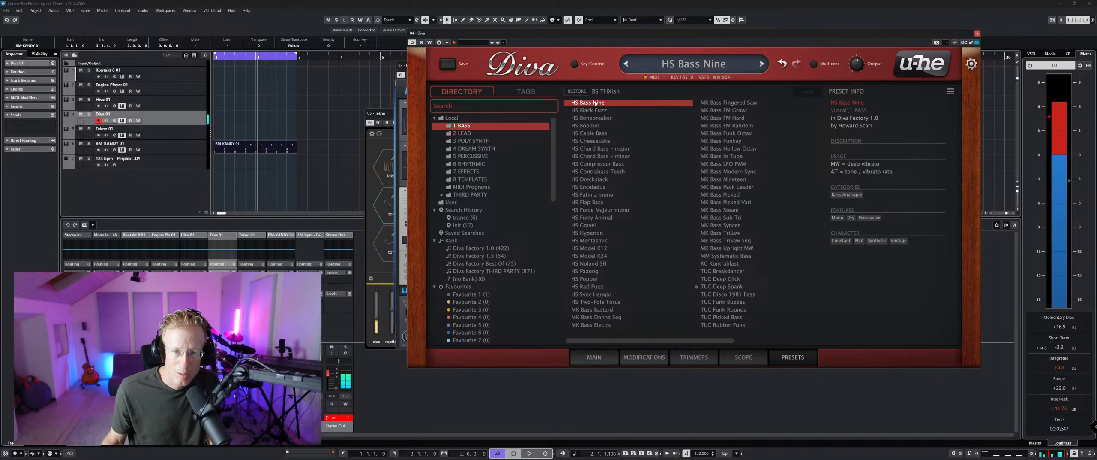
pyautogui.click(586, 110)
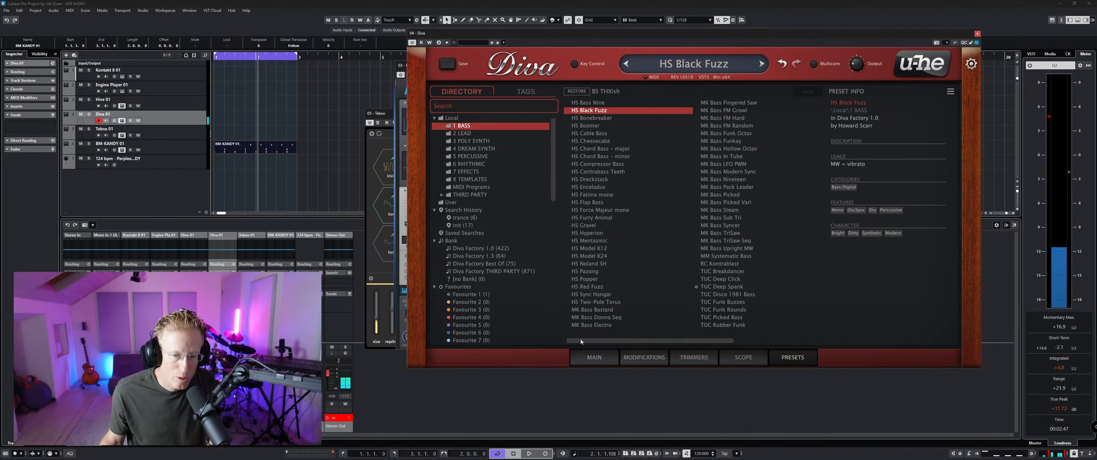
# Step: Switch to the UDI Audio shop in Chrome, search for Diva and open the u-he Diva product page
pyautogui.moveTo(550, 450)
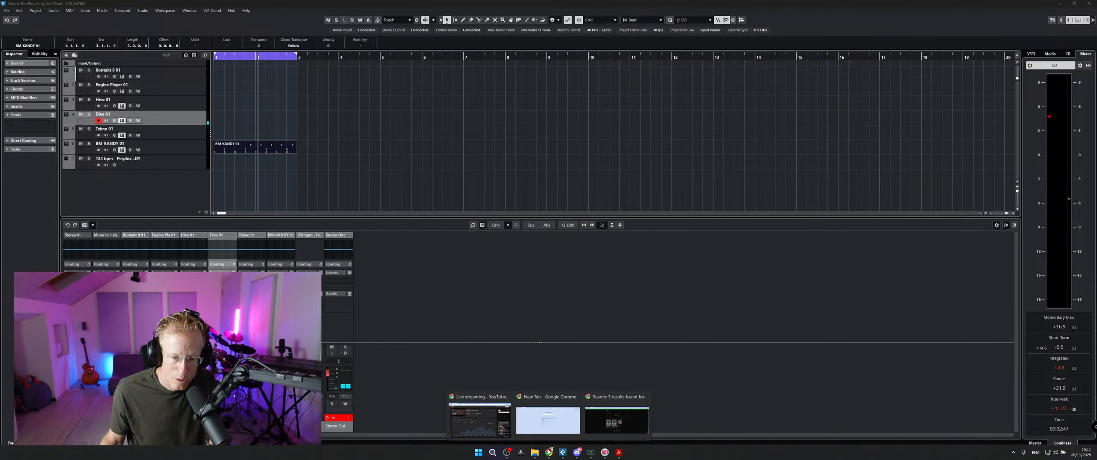
pyautogui.click(618, 418)
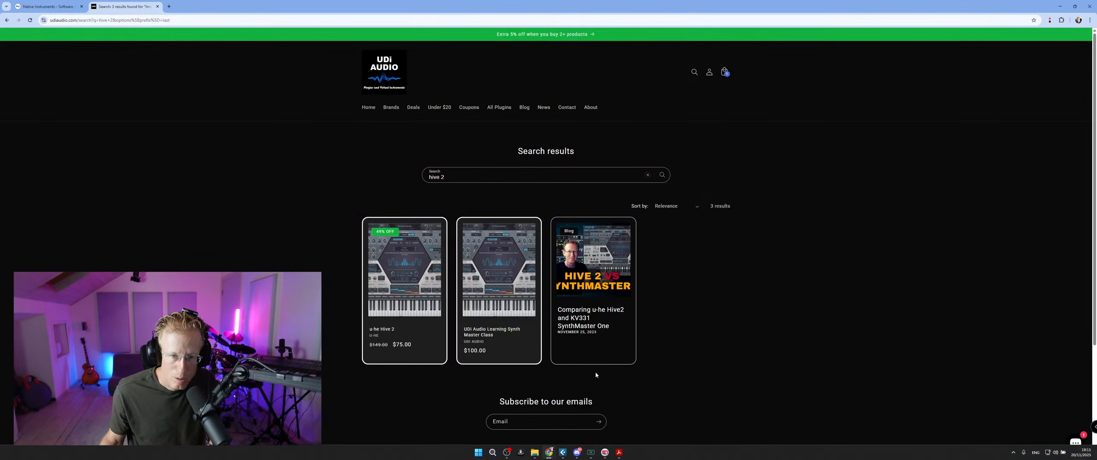
pyautogui.click(477, 169)
pyautogui.write('Diva')
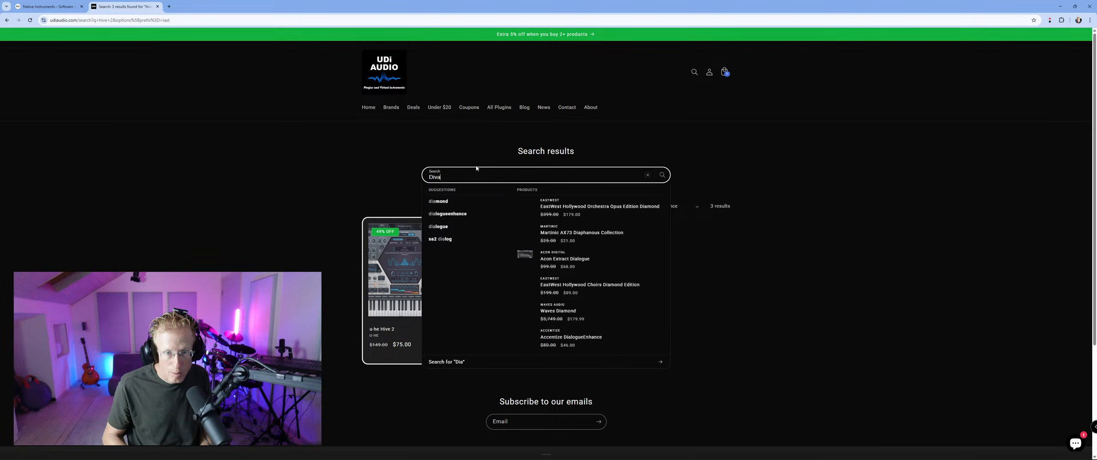
pyautogui.press('Return')
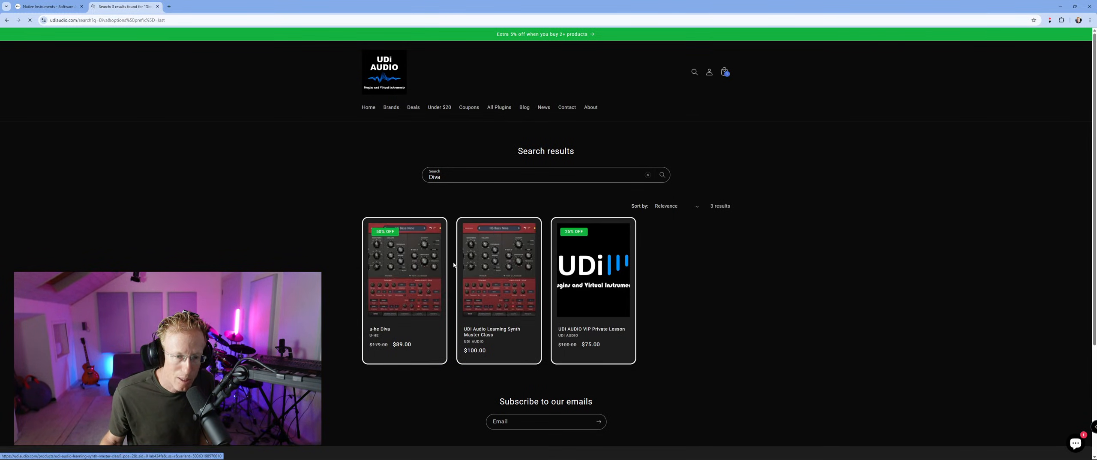
pyautogui.click(425, 270)
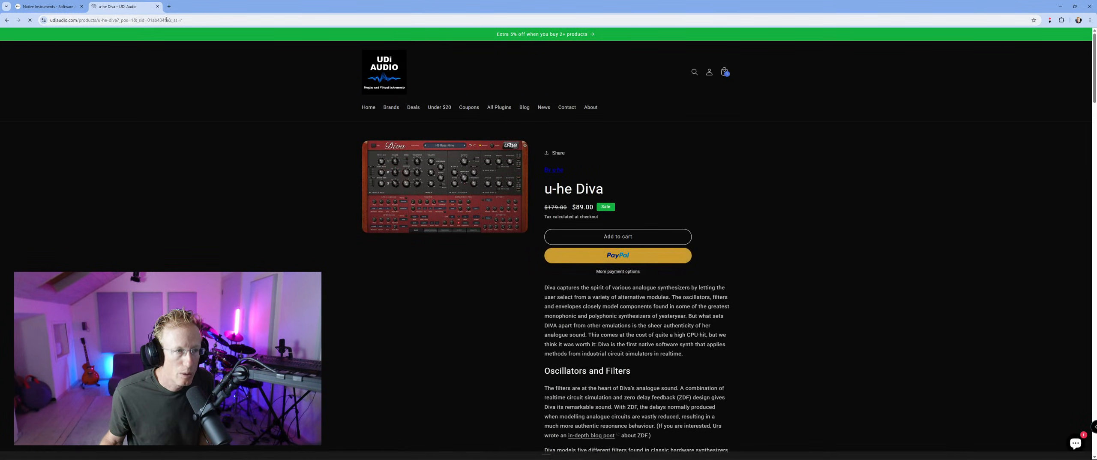
# Step: Select the product page's address up to "u-he-diva" and minimize Chrome to return to Cubase
pyautogui.moveTo(117, 20); pyautogui.dragTo(50, 20)
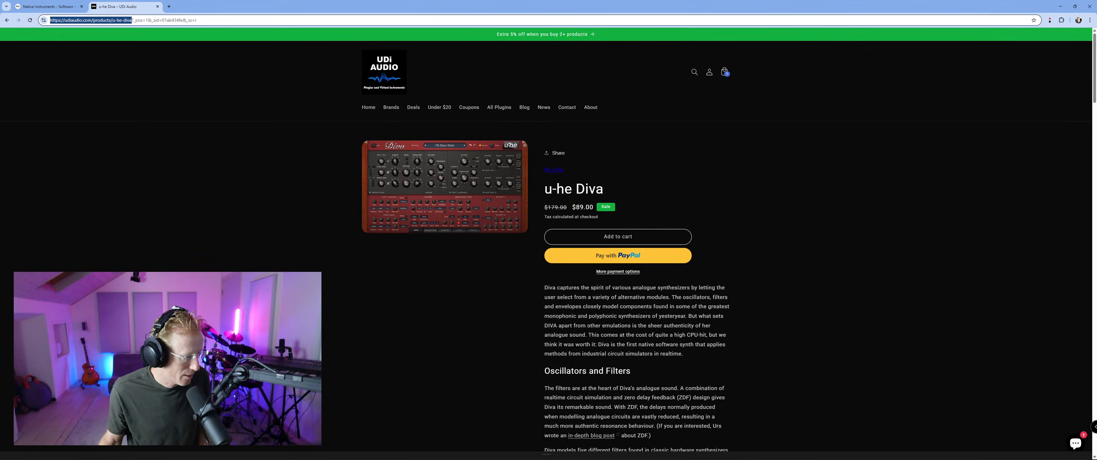
pyautogui.hotkey('alt', 'Tab')
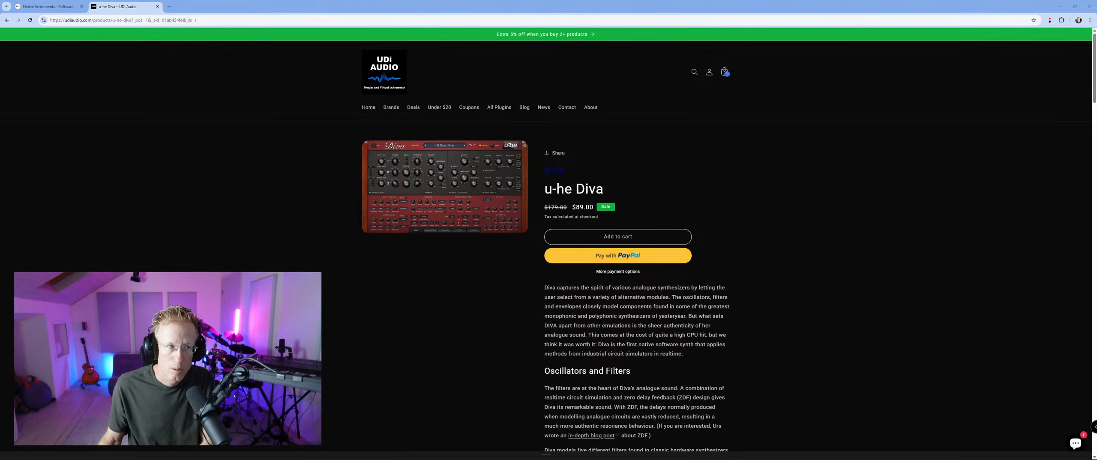
pyautogui.click(1059, 8)
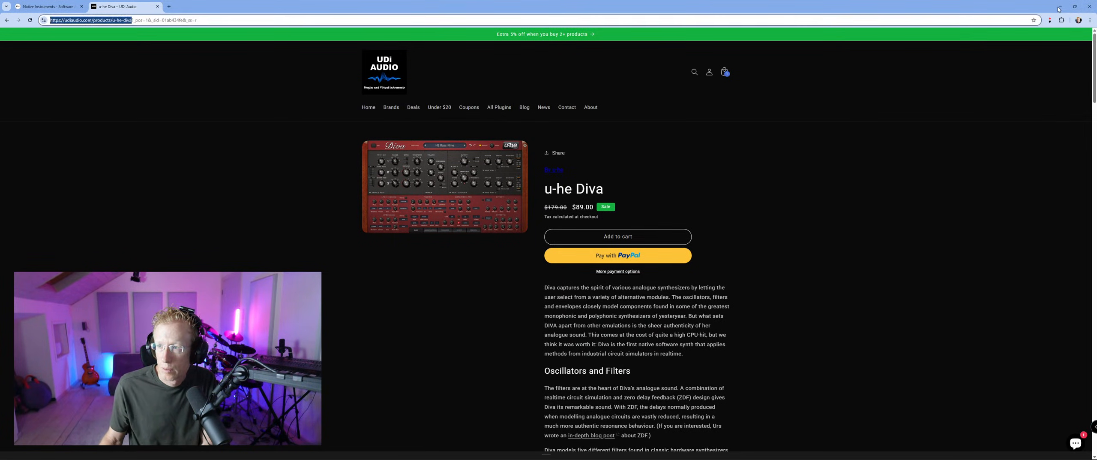
pyautogui.click(1059, 7)
# Step: Audition the bass presets HS Chord Bass - major, HS Enceladus and MK Bass Picked, and load HS Gravel
pyautogui.click(583, 149)
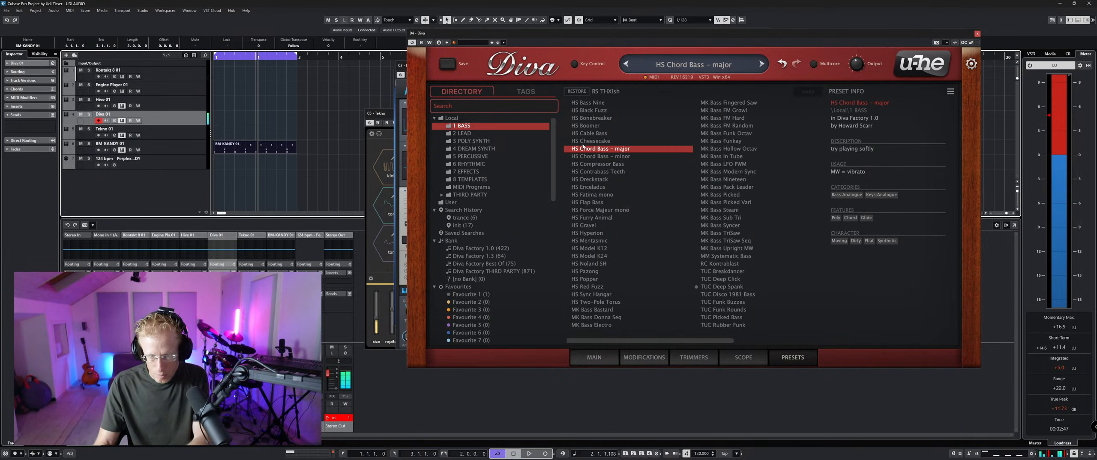
pyautogui.click(626, 187)
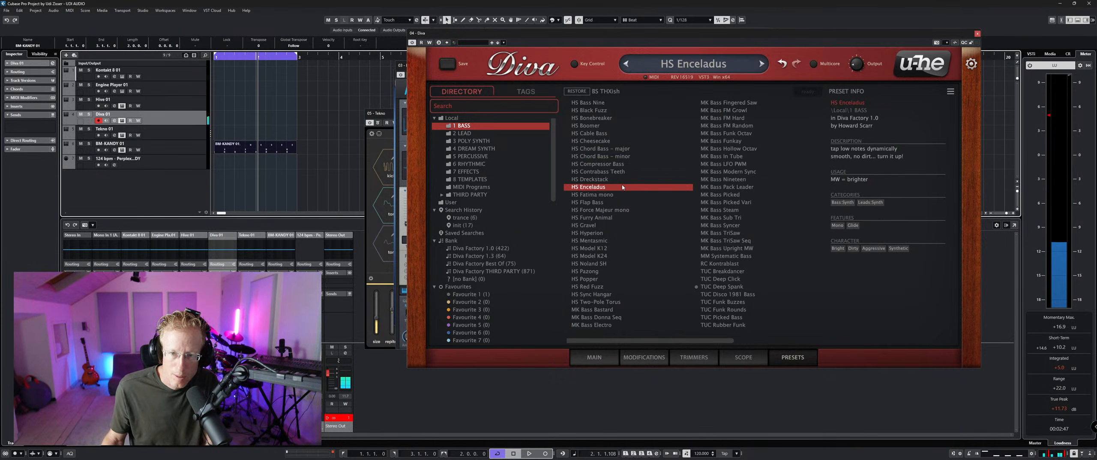
pyautogui.click(716, 194)
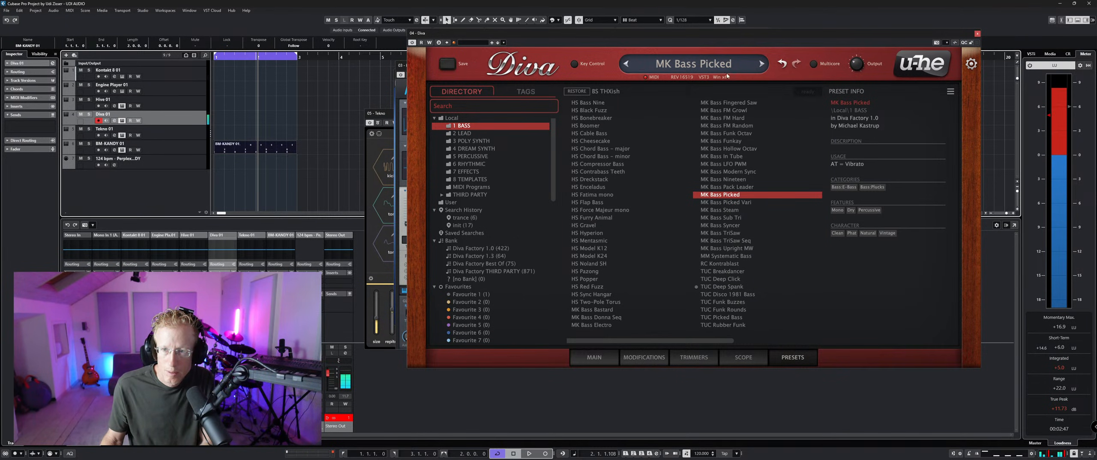
pyautogui.click(588, 225)
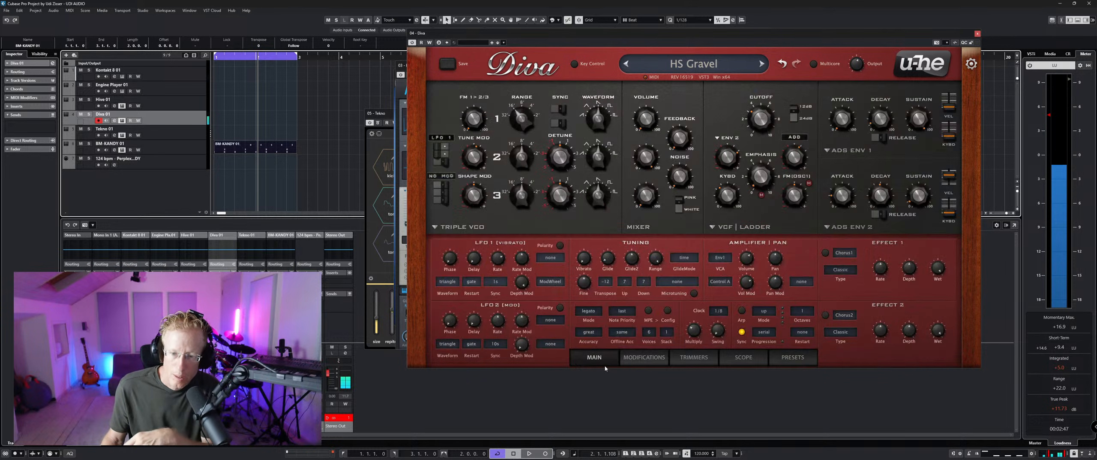
# Step: On Diva's main synth page, sweep the ladder filter's cutoff to about 90.5 and bring its emphasis to 40
pyautogui.click(594, 357)
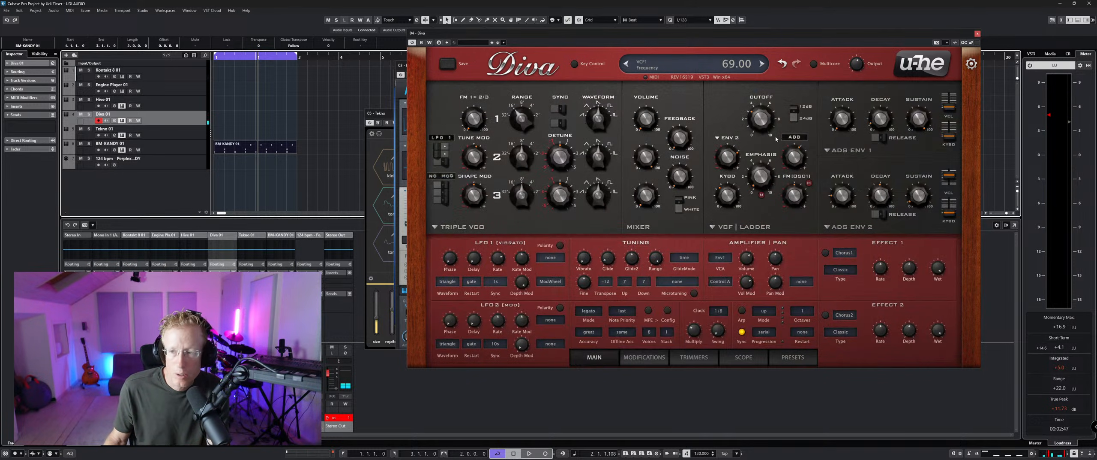
pyautogui.moveTo(757, 116); pyautogui.dragTo(754, 128)
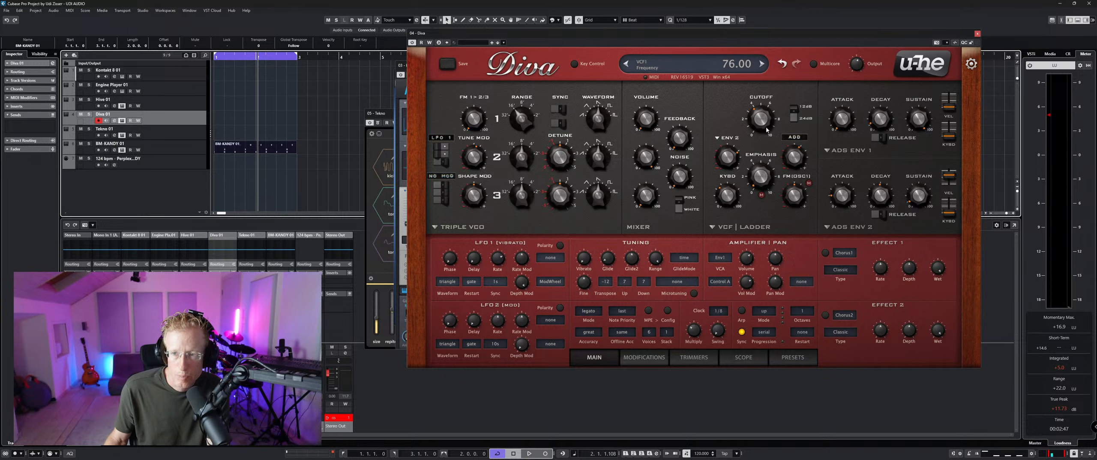
pyautogui.moveTo(767, 129); pyautogui.dragTo(761, 79)
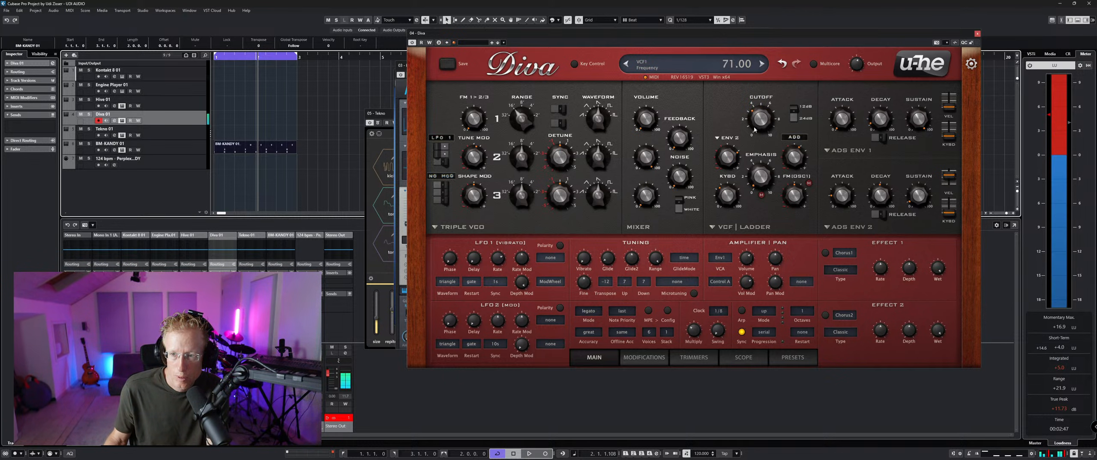
pyautogui.moveTo(755, 129); pyautogui.dragTo(758, 96)
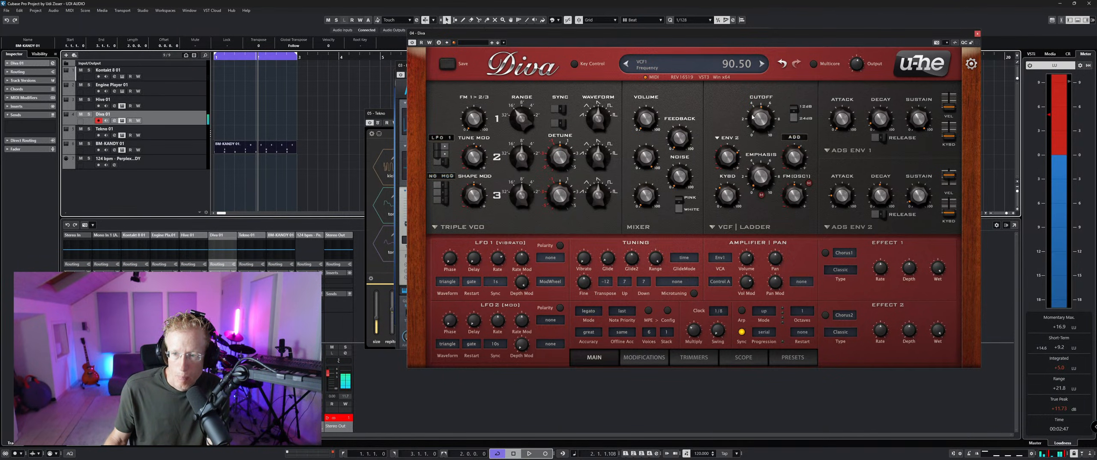
pyautogui.moveTo(760, 182); pyautogui.dragTo(755, 111)
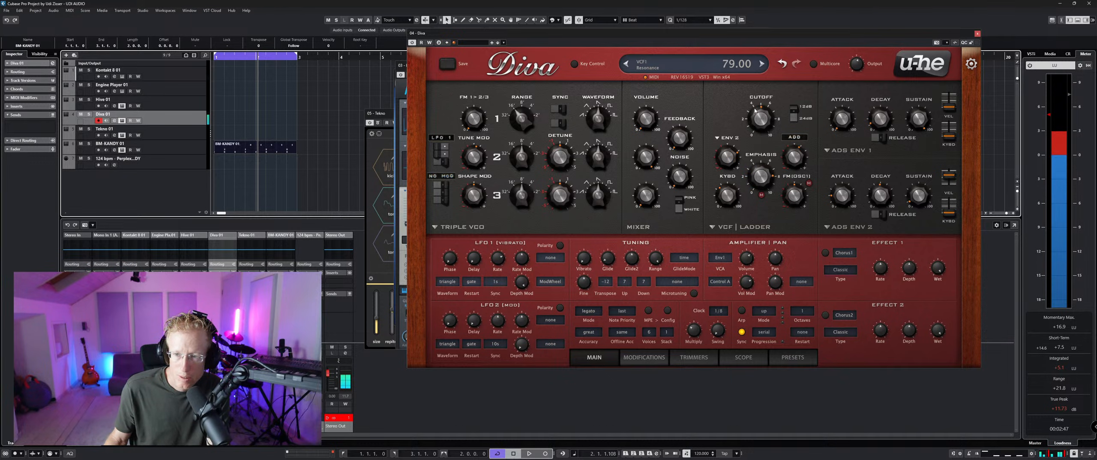
pyautogui.moveTo(755, 145); pyautogui.dragTo(761, 171)
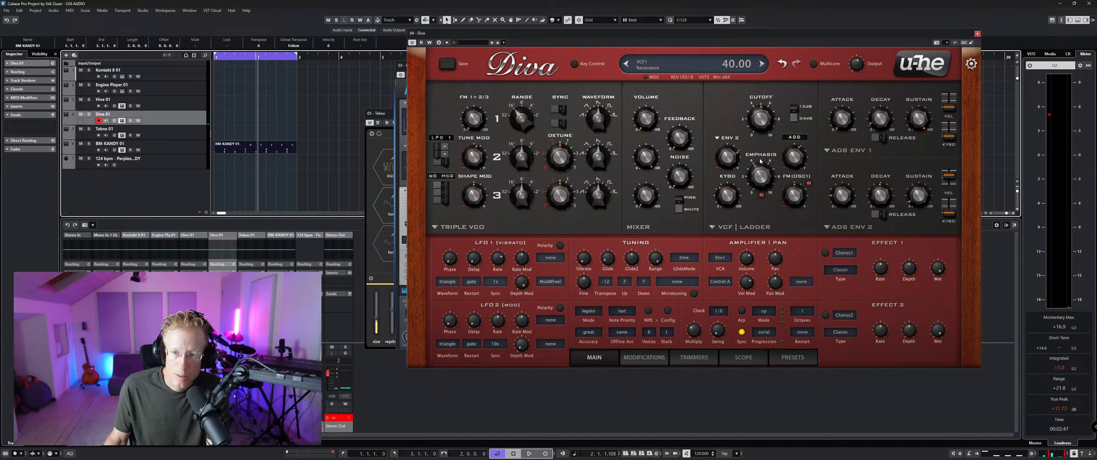
# Step: Check the modulation sources available for Diva's ladder filter cutoff and load the next preset, HS Hyperion
pyautogui.moveTo(760, 161); pyautogui.dragTo(730, 151)
pyautogui.click(731, 138)
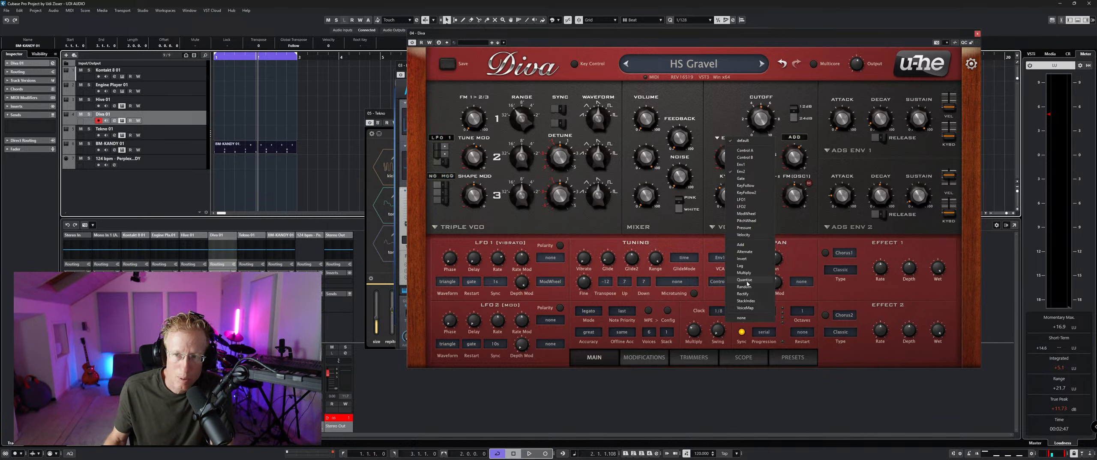
pyautogui.click(762, 65)
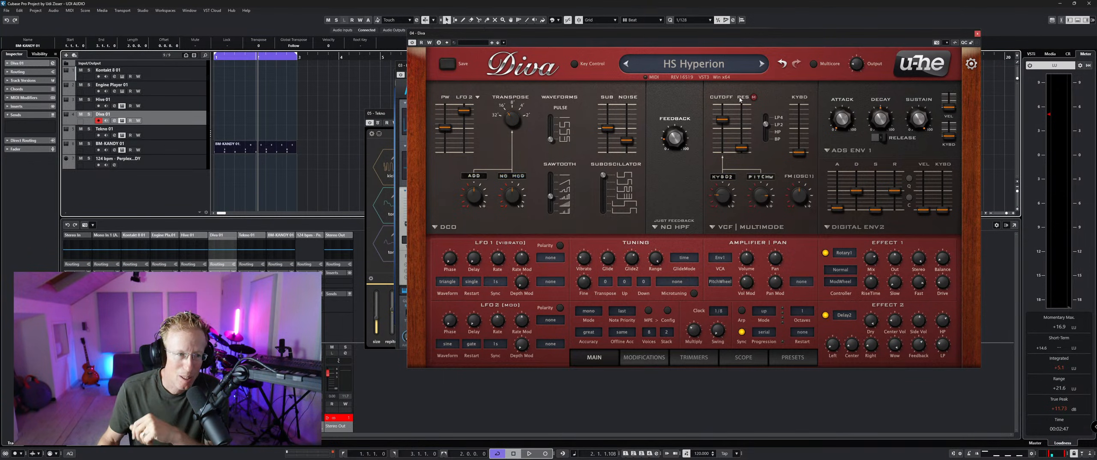
# Step: Add a new instrument track that uses Rob Papen's Predator3 synth
pyautogui.rightClick(169, 177)
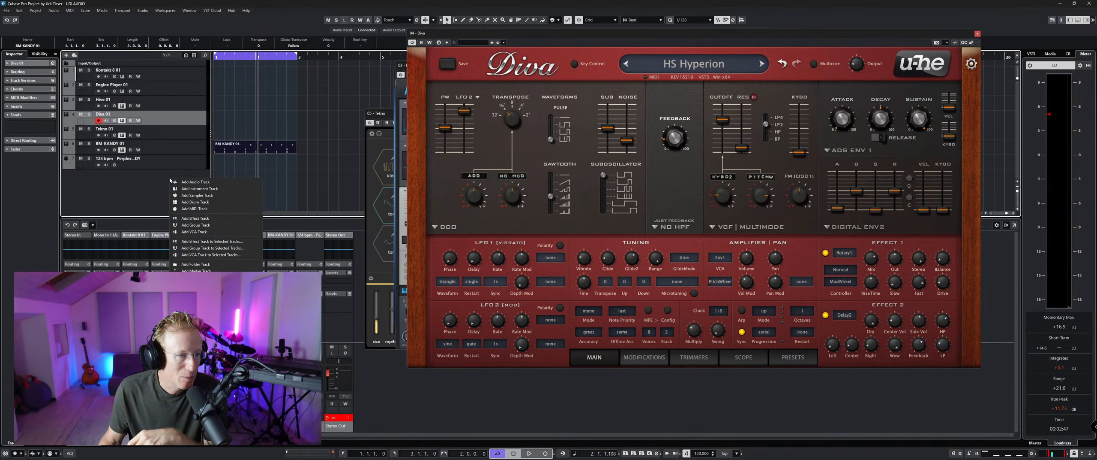
pyautogui.click(197, 189)
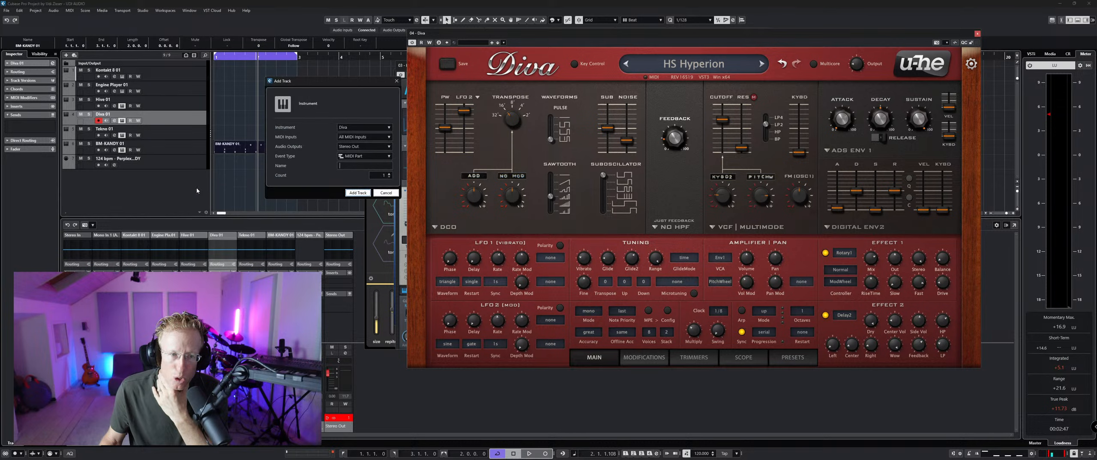
pyautogui.click(380, 128)
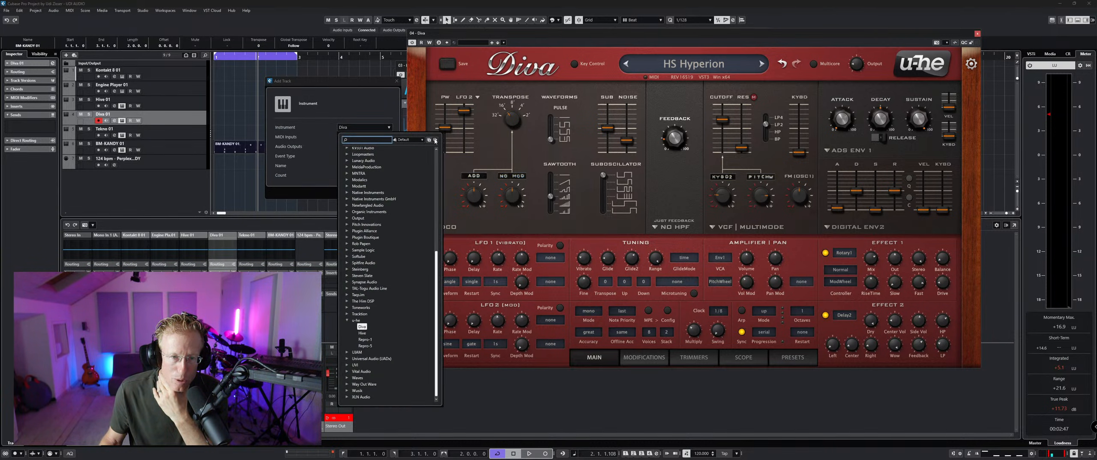
pyautogui.click(435, 140)
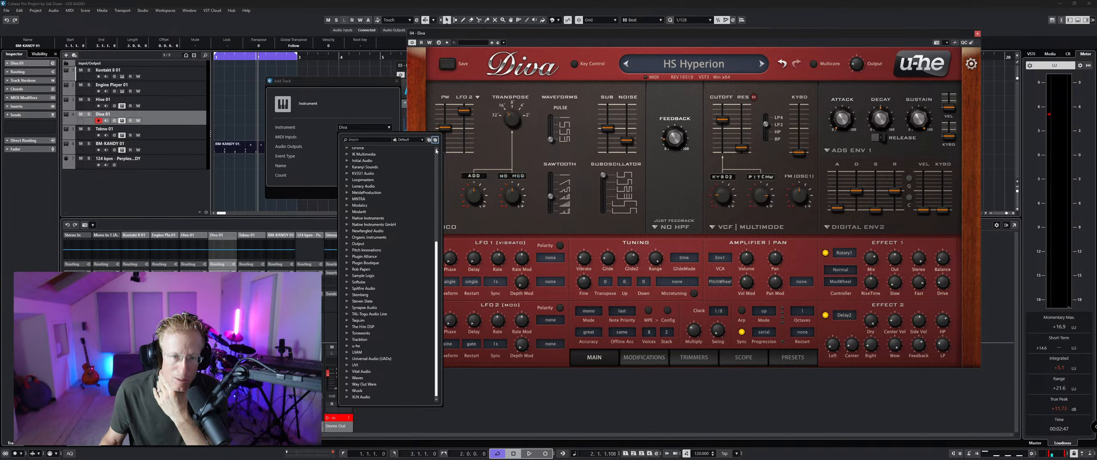
pyautogui.scroll(8, 436, 167)
pyautogui.scroll(1, 436, 167)
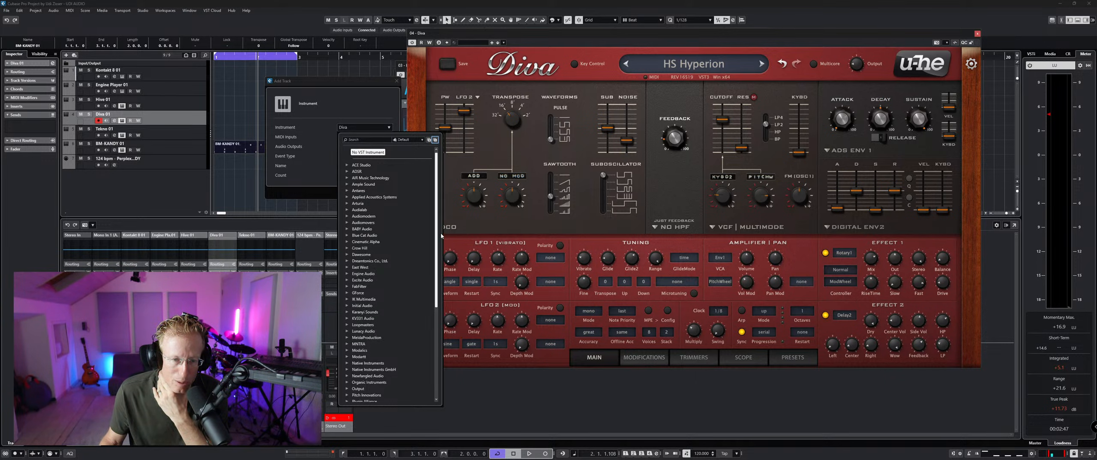
pyautogui.scroll(-7, 433, 305)
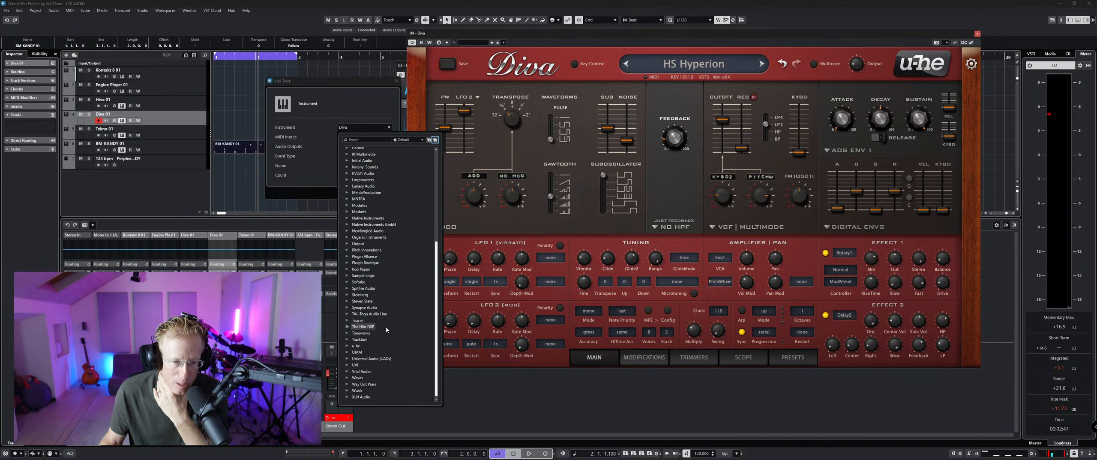
pyautogui.click(348, 270)
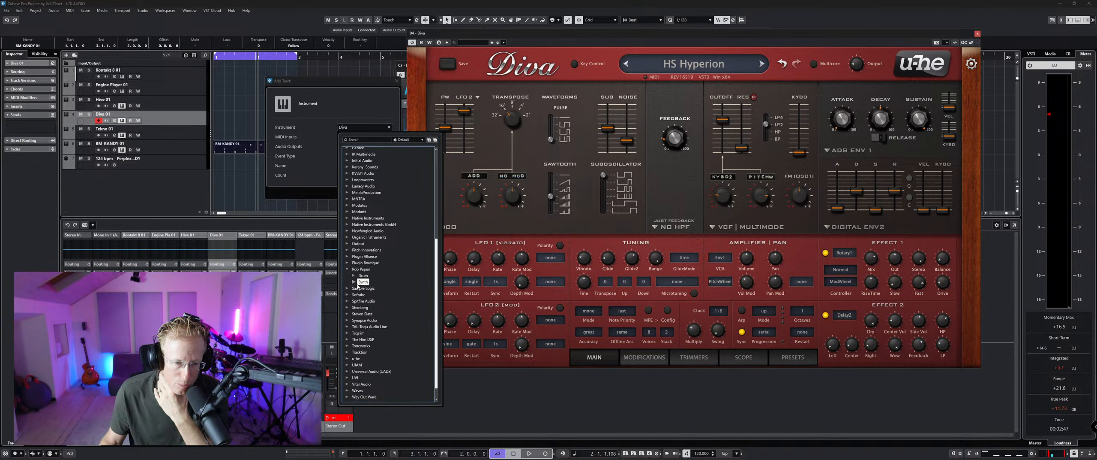
pyautogui.click(354, 282)
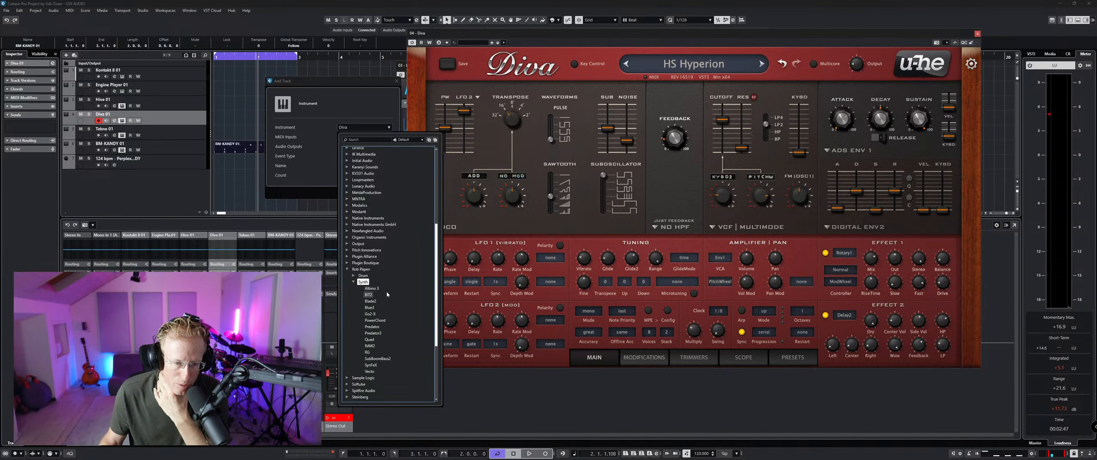
pyautogui.click(375, 333)
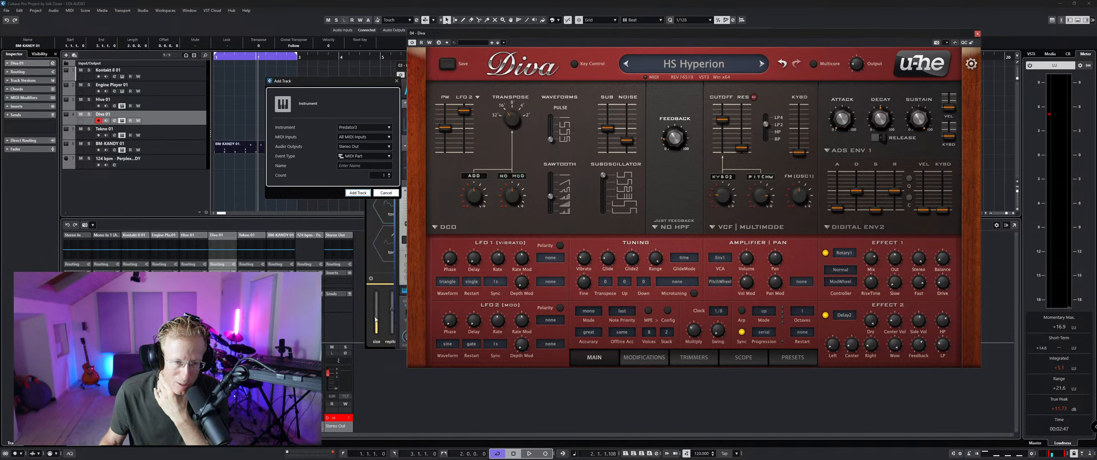
pyautogui.click(358, 193)
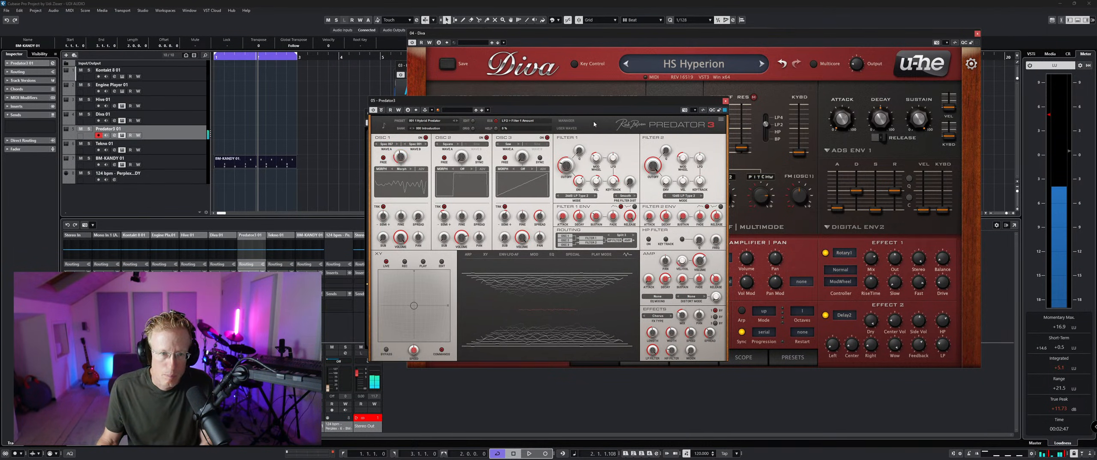
# Step: Load Predator3's preset 033 chord: house organ and move the point on its XY display
pyautogui.click(425, 121)
pyautogui.moveTo(454, 123)
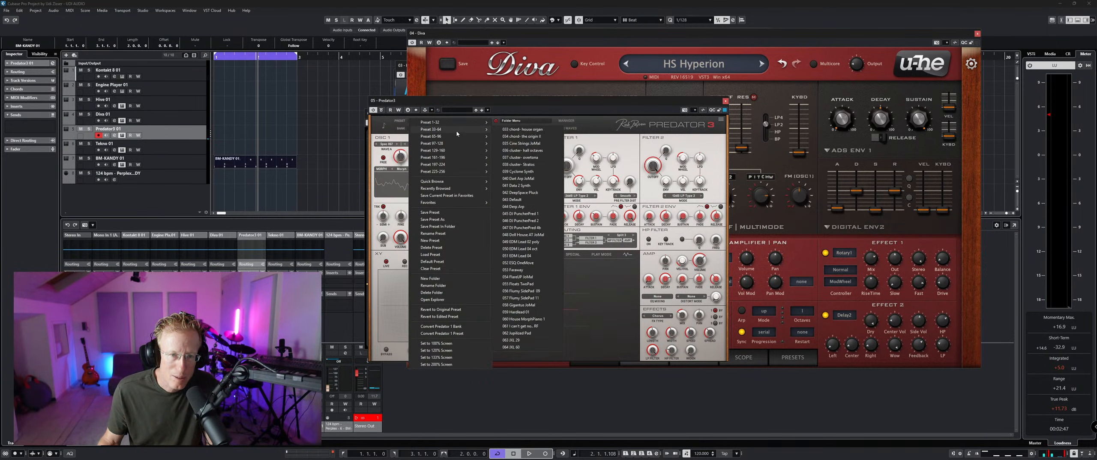
pyautogui.click(517, 130)
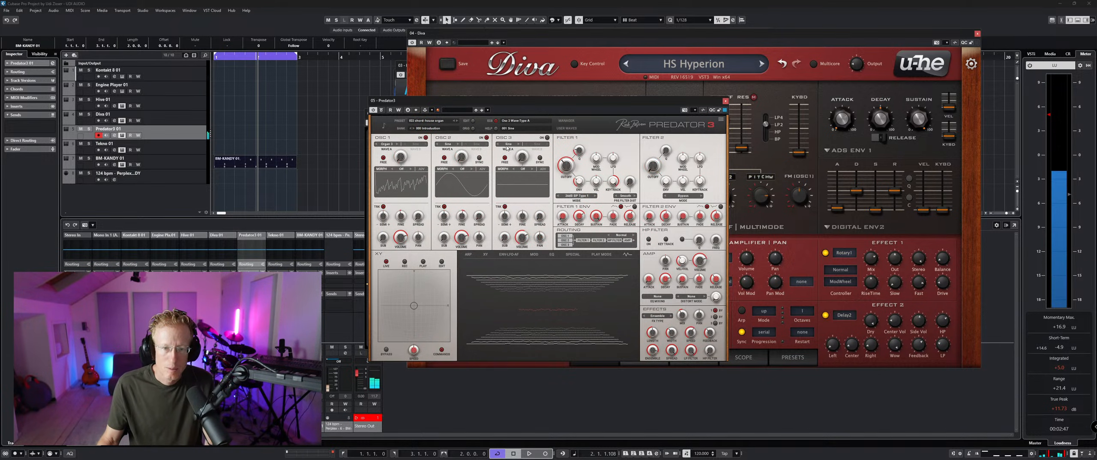
pyautogui.moveTo(414, 305); pyautogui.dragTo(423, 286)
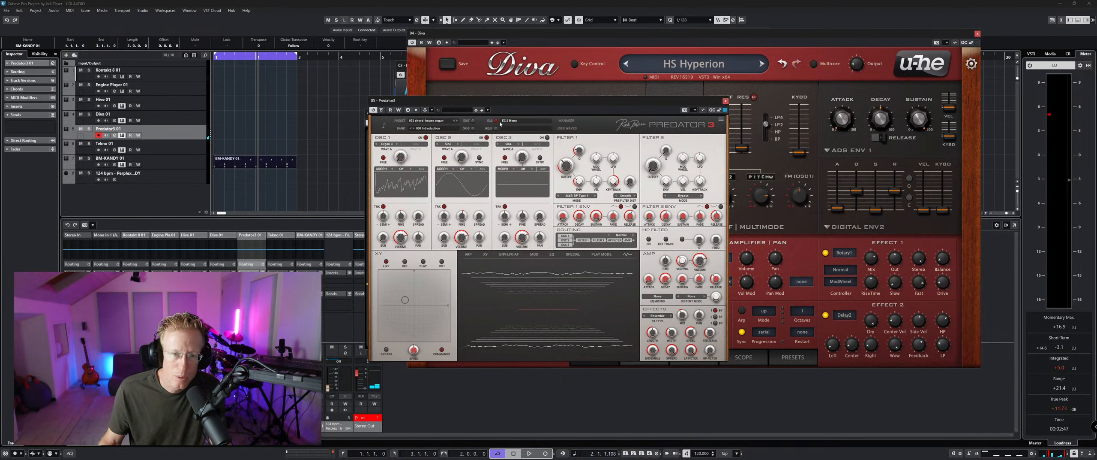
# Step: Audition the following Predator3 presets one by one, from the second chord organ through Cine Strings and the cluster sounds to Cyclone Synth
pyautogui.click(457, 121)
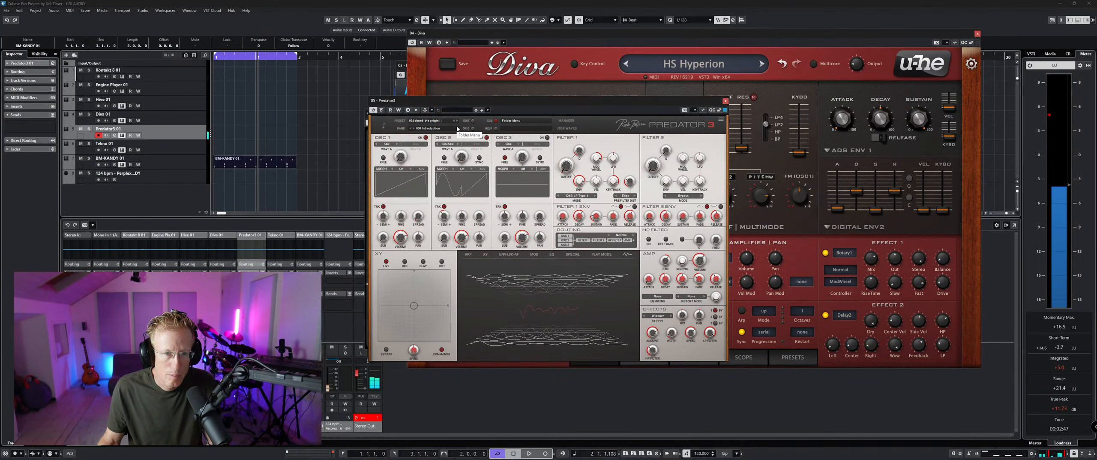
pyautogui.click(457, 121)
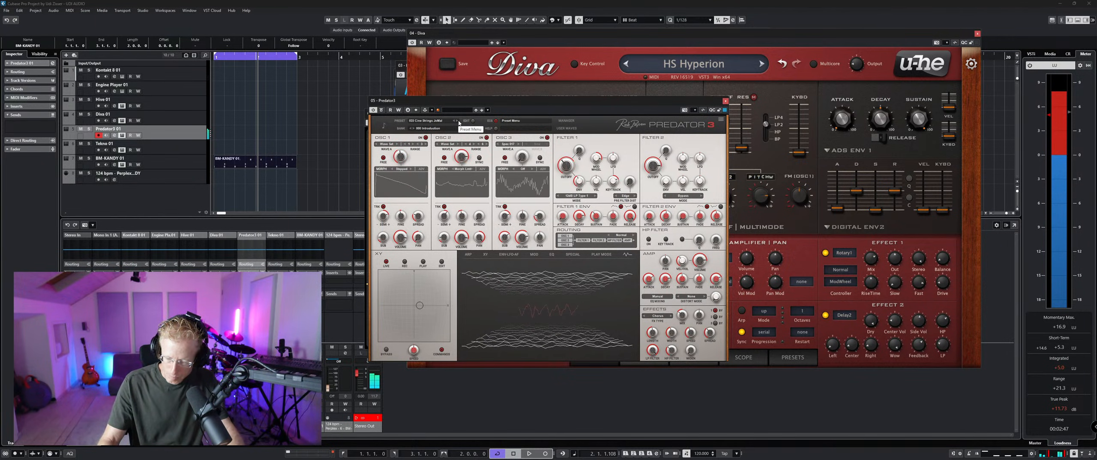
pyautogui.click(458, 121)
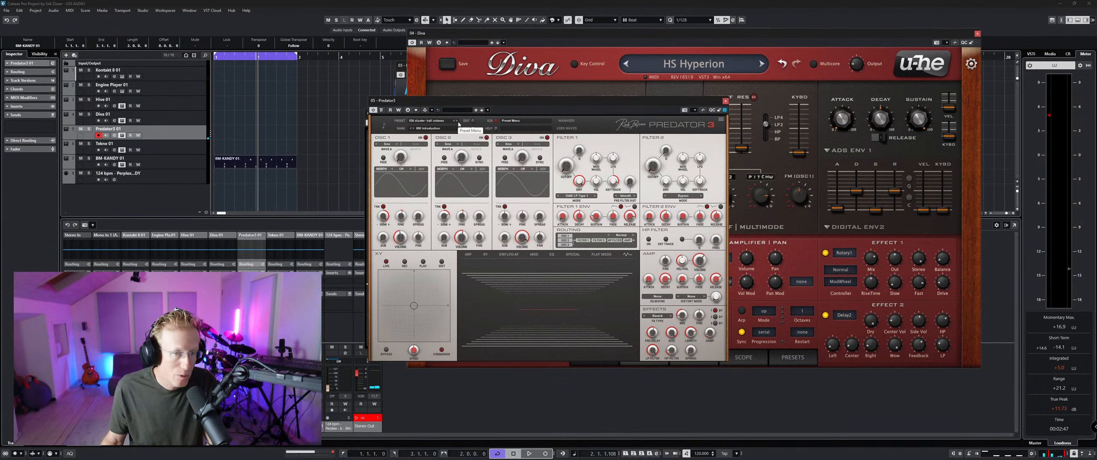
pyautogui.click(458, 122)
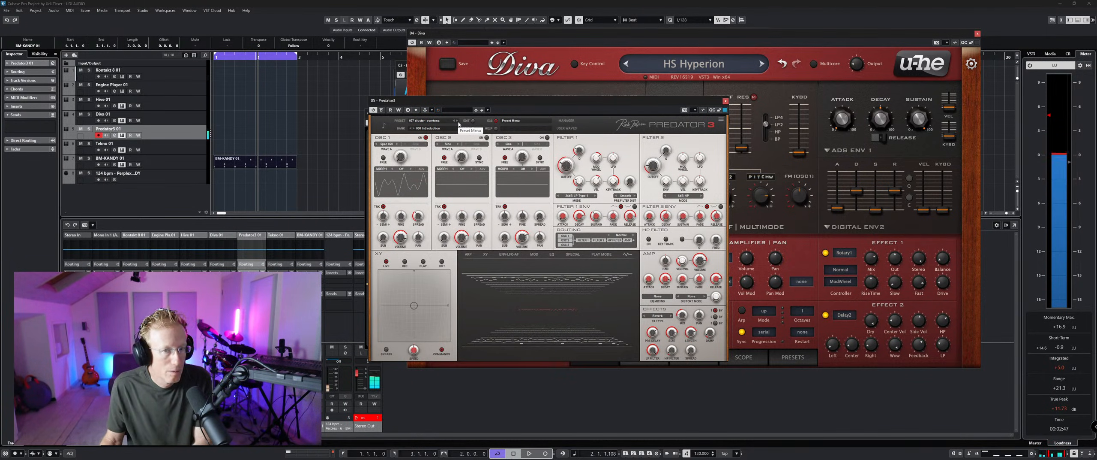
pyautogui.click(458, 122)
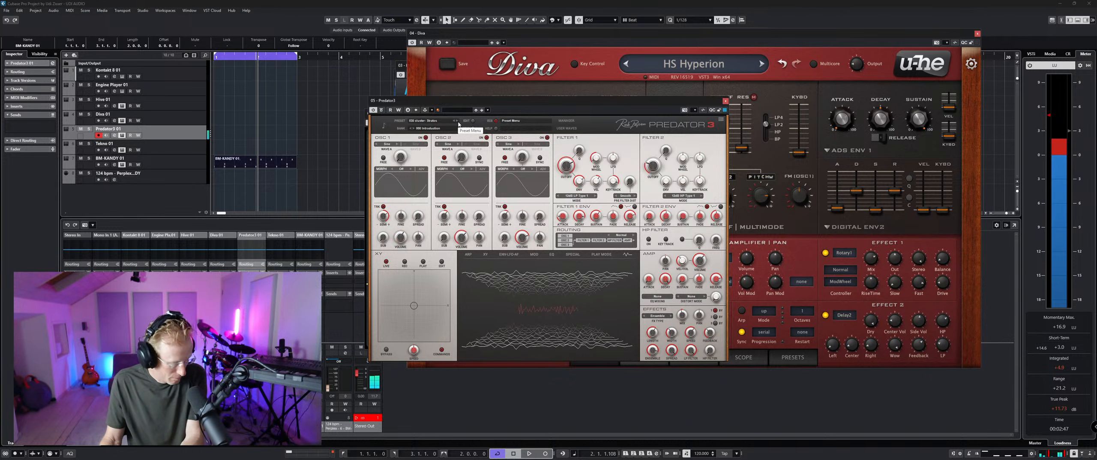
pyautogui.click(458, 123)
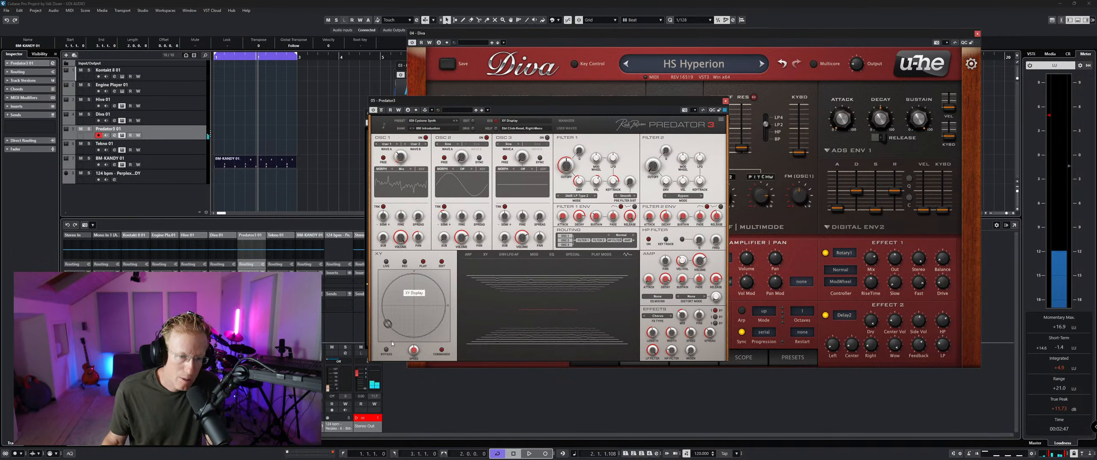
# Step: Replace the instrument on the Predator3 track with Rob Papen's Albino 3 through the track's routing settings
pyautogui.click(29, 64)
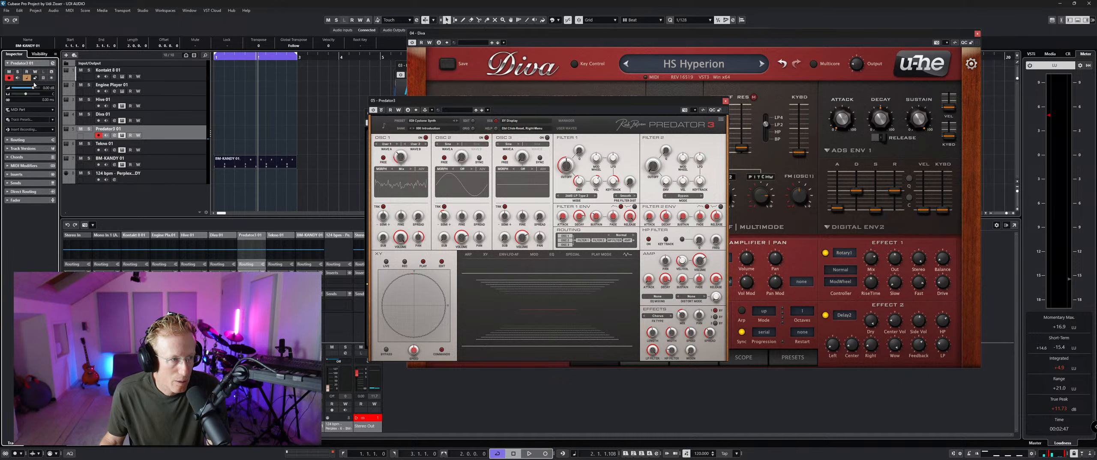
pyautogui.click(25, 140)
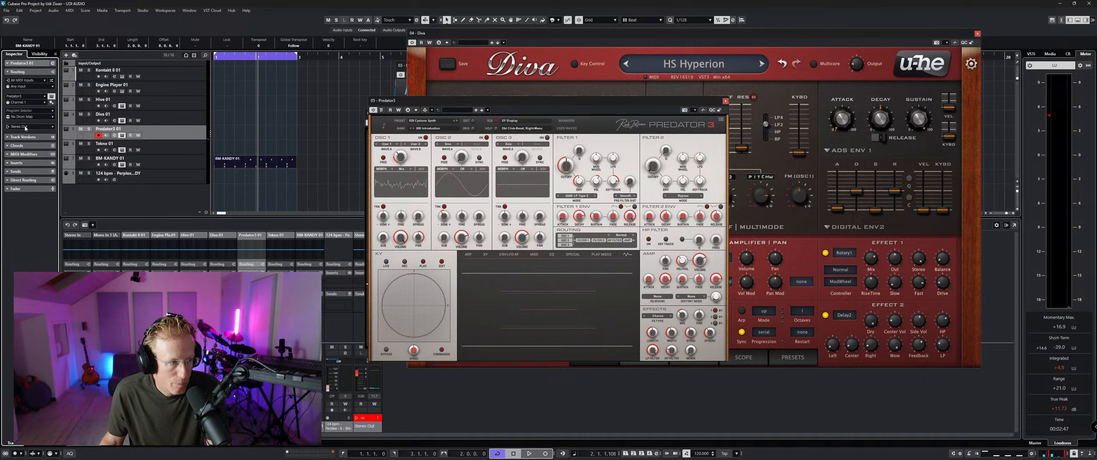
pyautogui.click(34, 96)
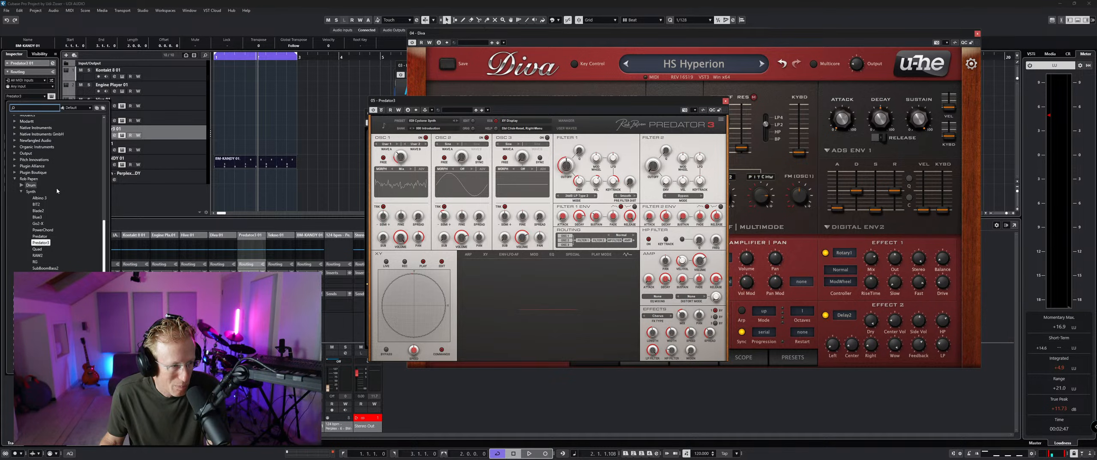
pyautogui.click(47, 200)
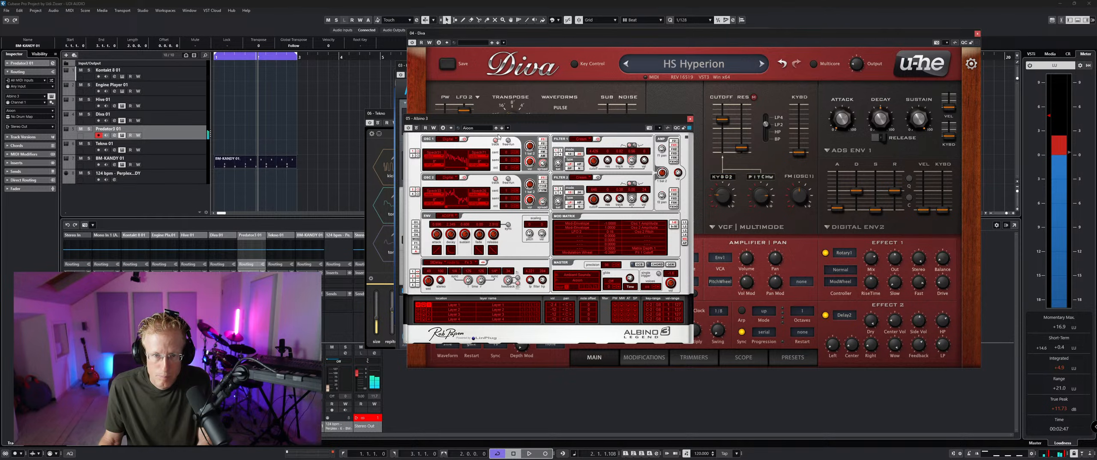
# Step: Audition five successive Albino 3 presets, including Albino Planet, and stop on the fifth one, a pad sound
pyautogui.click(502, 127)
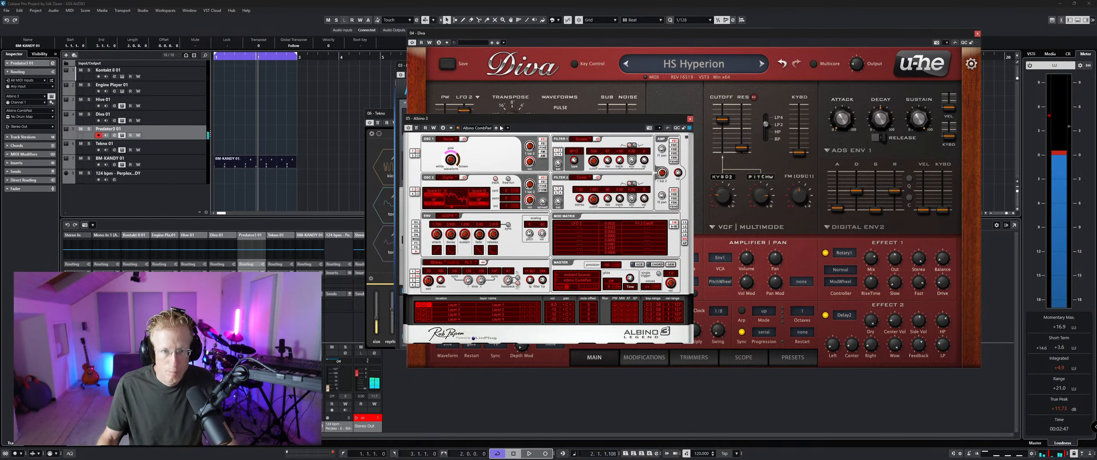
pyautogui.click(504, 129)
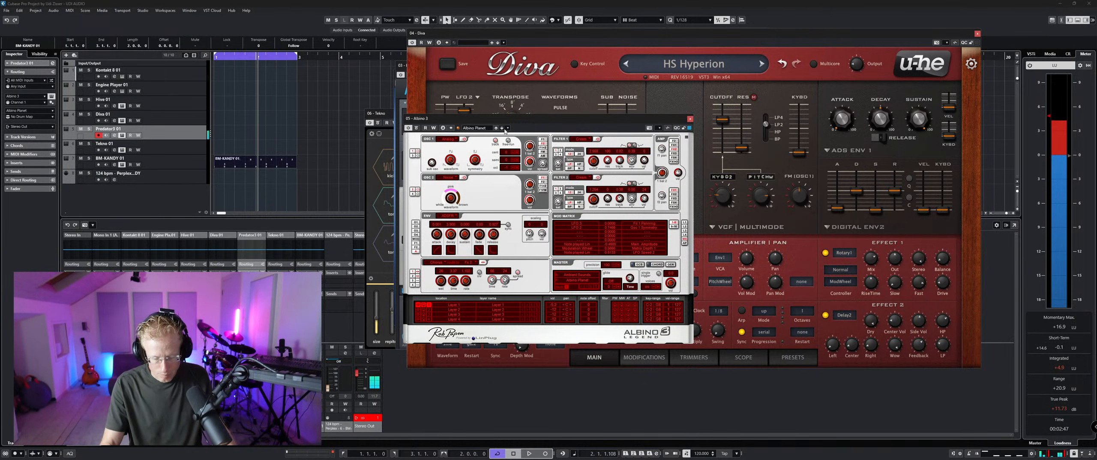
pyautogui.click(504, 128)
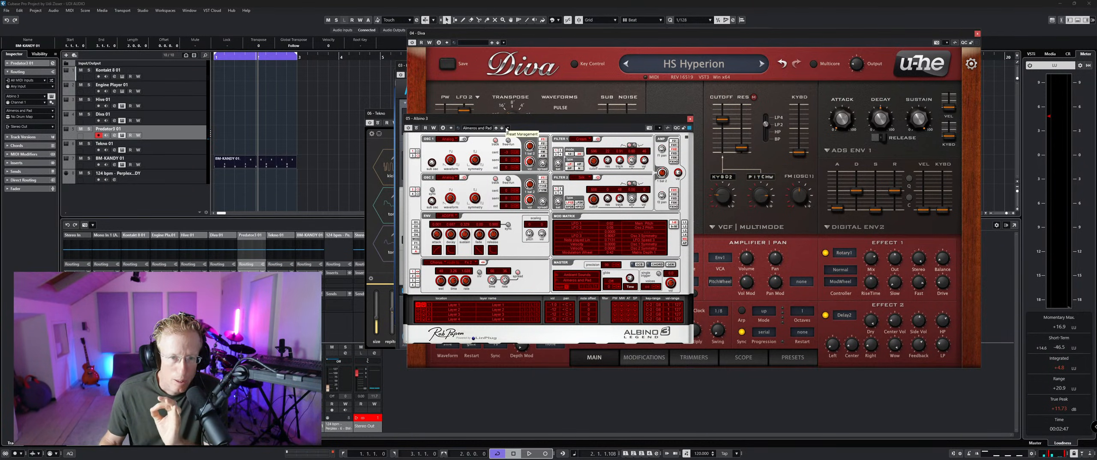
pyautogui.click(504, 129)
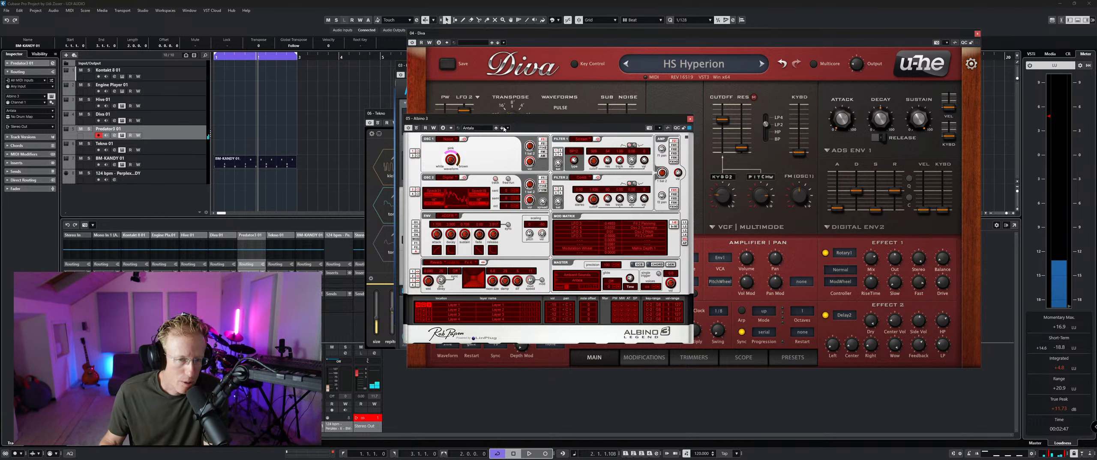
pyautogui.click(504, 129)
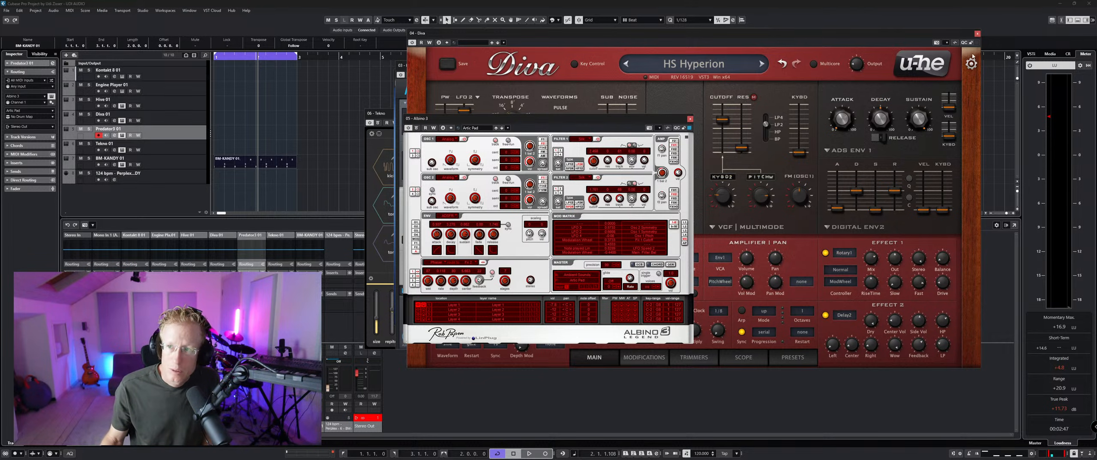
# Step: Close the Diva, Hive, BM KANDY, Tekno and Albino 3 plug-in windows
pyautogui.click(976, 36)
pyautogui.click(978, 35)
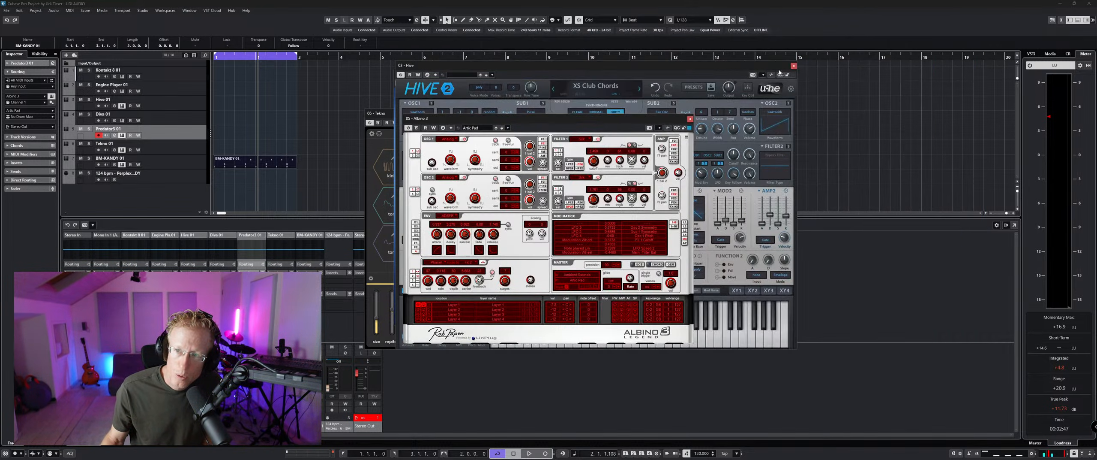
pyautogui.click(794, 66)
pyautogui.click(793, 67)
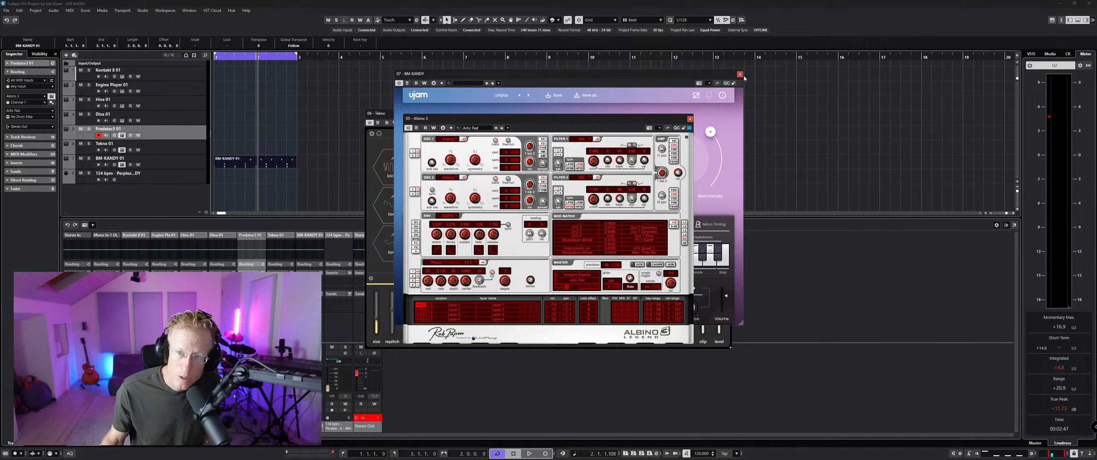
pyautogui.click(744, 77)
pyautogui.click(740, 74)
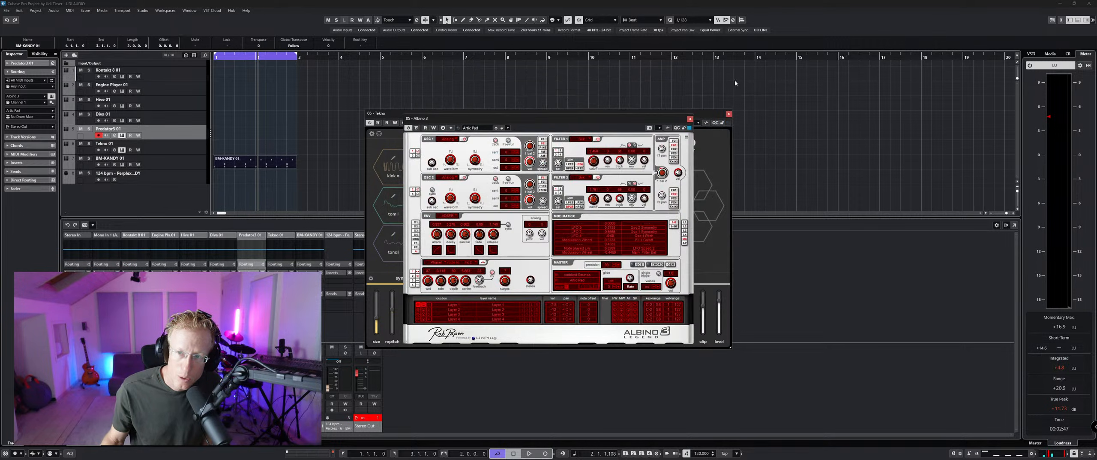
pyautogui.click(728, 114)
pyautogui.click(690, 118)
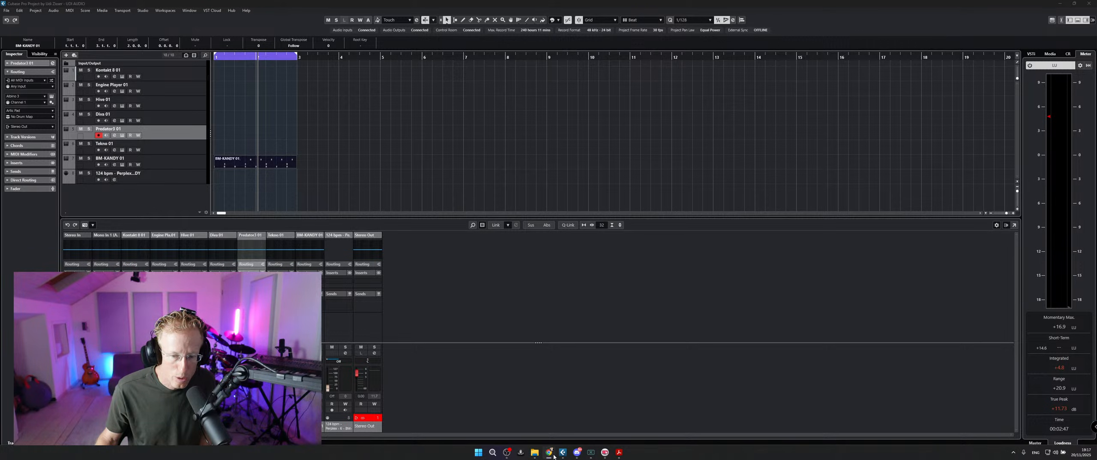
pyautogui.moveTo(549, 452)
pyautogui.click(549, 414)
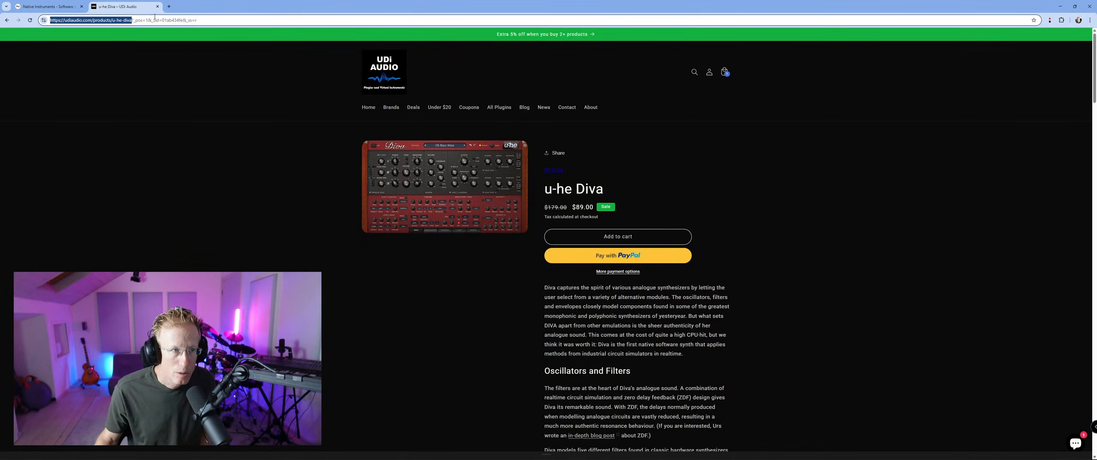
pyautogui.click(169, 7)
pyautogui.write('https://steinberg.sjv.io/home')
pyautogui.press('Return')
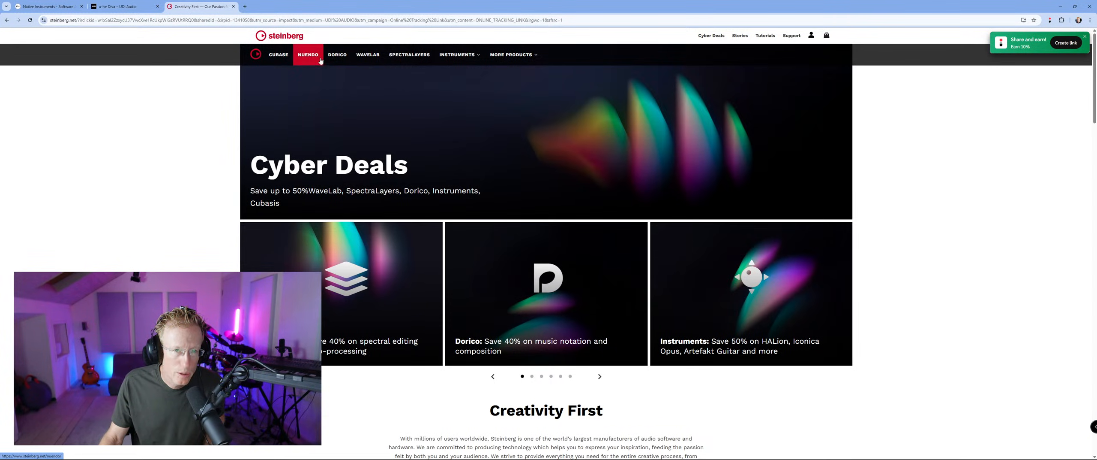
# Step: Open the overview page of all Steinberg instruments
pyautogui.click(456, 60)
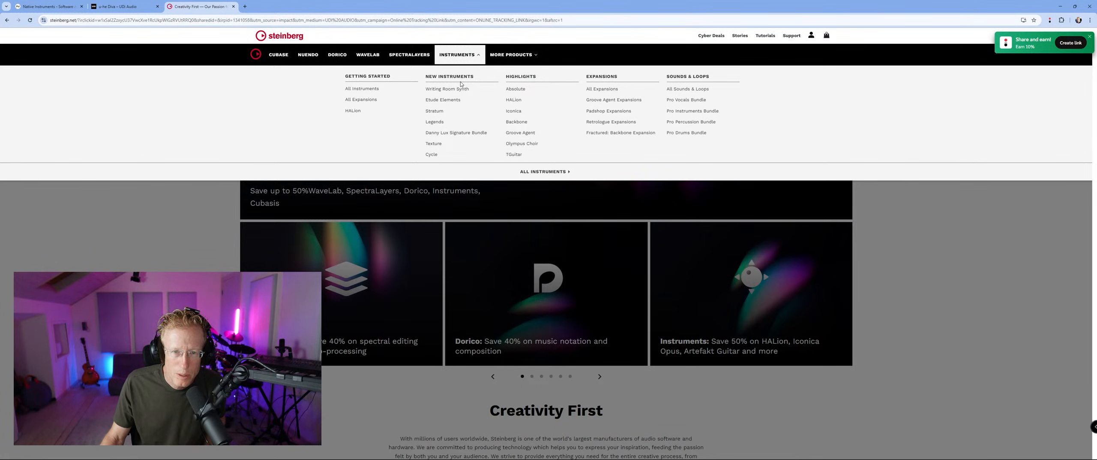
pyautogui.click(372, 93)
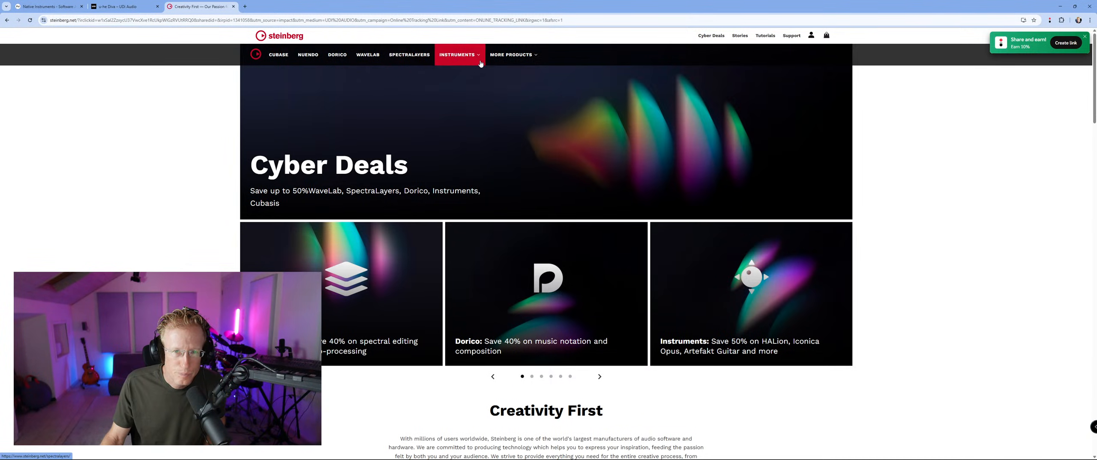
pyautogui.click(458, 55)
pyautogui.click(362, 89)
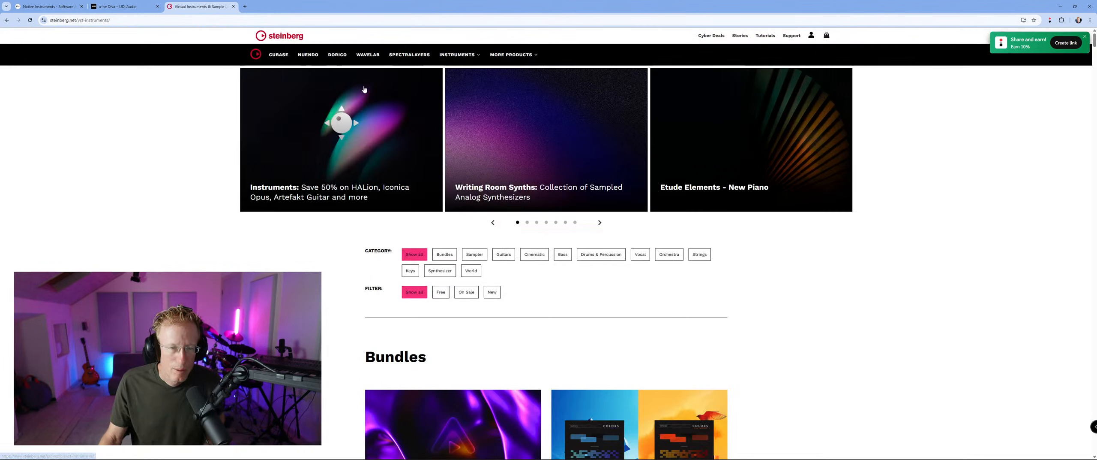
# Step: Find Iconica Opus among the instrument bundles, highlight its sale price and open its product page
pyautogui.scroll(-5, 632, 248)
pyautogui.scroll(-6, 632, 249)
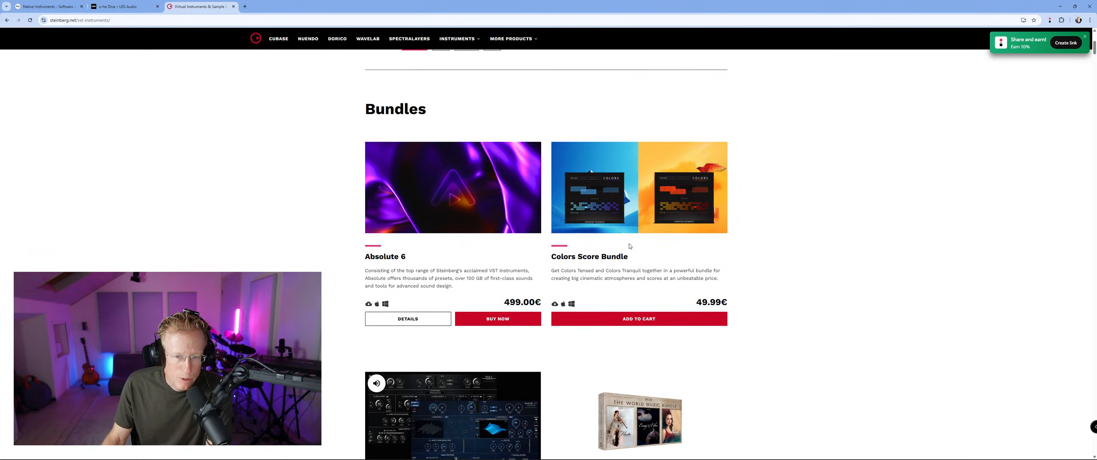
pyautogui.scroll(-5, 630, 247)
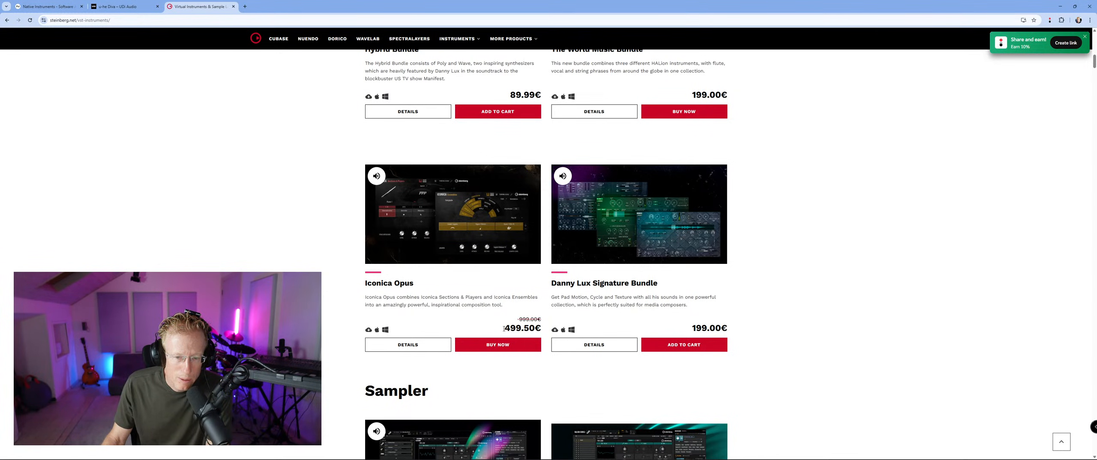
pyautogui.moveTo(504, 329); pyautogui.dragTo(544, 331)
pyautogui.click(526, 330)
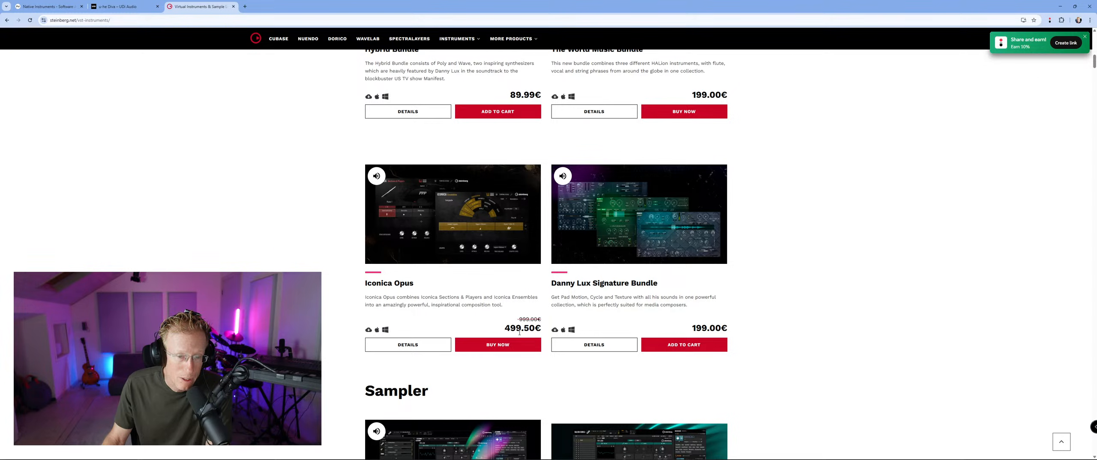
pyautogui.click(526, 201)
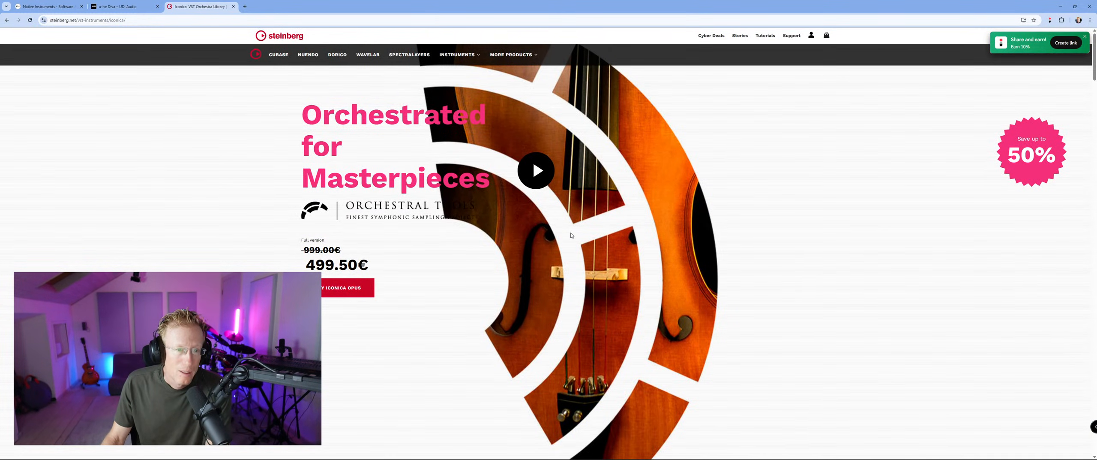
# Step: Look through the Iconica product page down to the purchase options and return to its beginning
pyautogui.scroll(-2, 571, 235)
pyautogui.scroll(2, 571, 235)
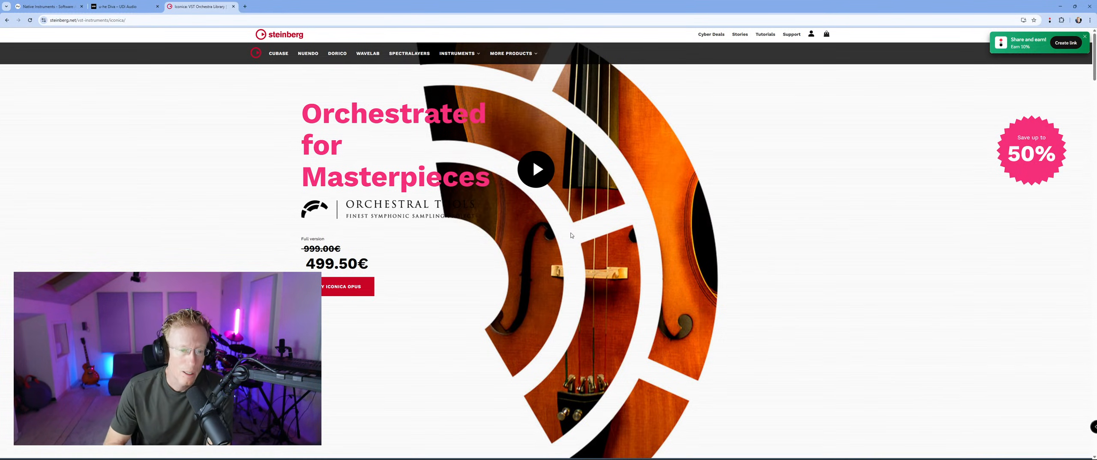
pyautogui.scroll(-5, 574, 238)
pyautogui.scroll(-12, 581, 254)
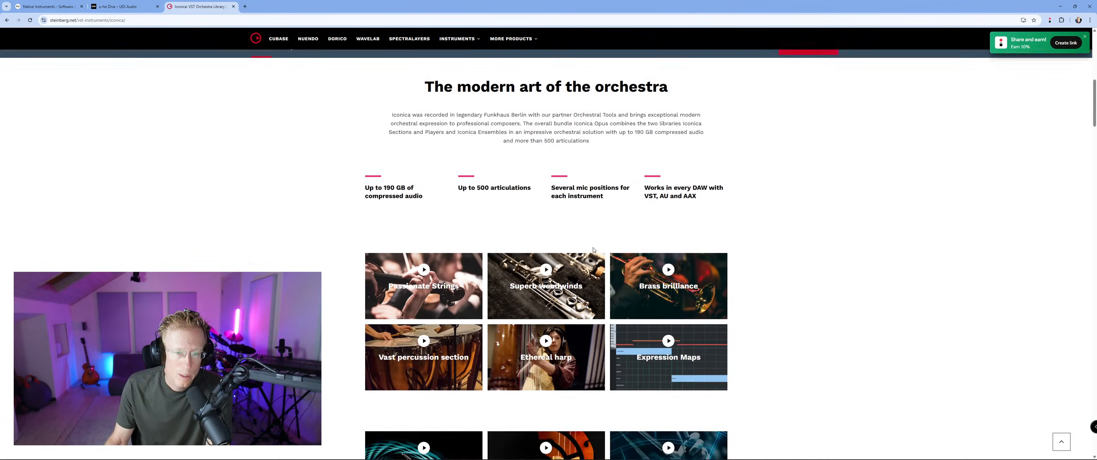
pyautogui.scroll(-10, 590, 244)
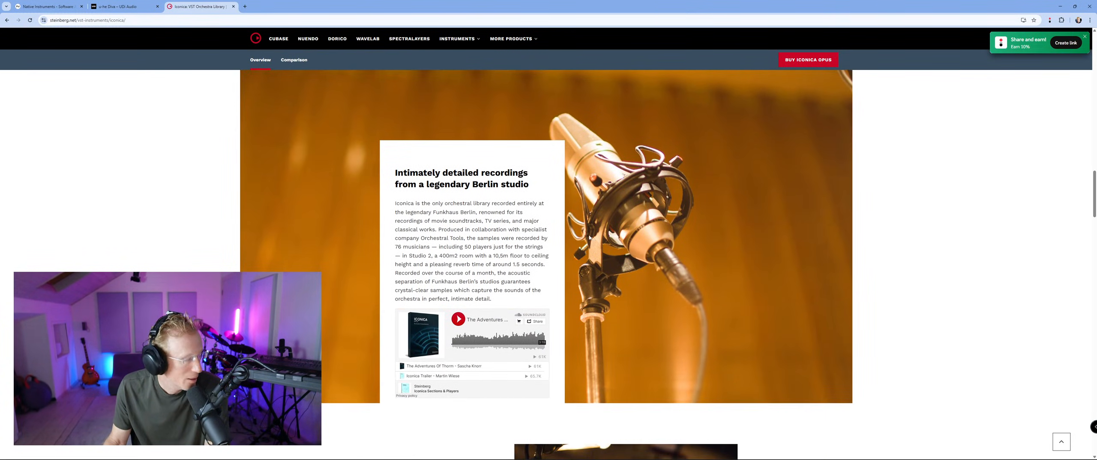
pyautogui.scroll(-8, 591, 240)
pyautogui.scroll(-8, 702, 231)
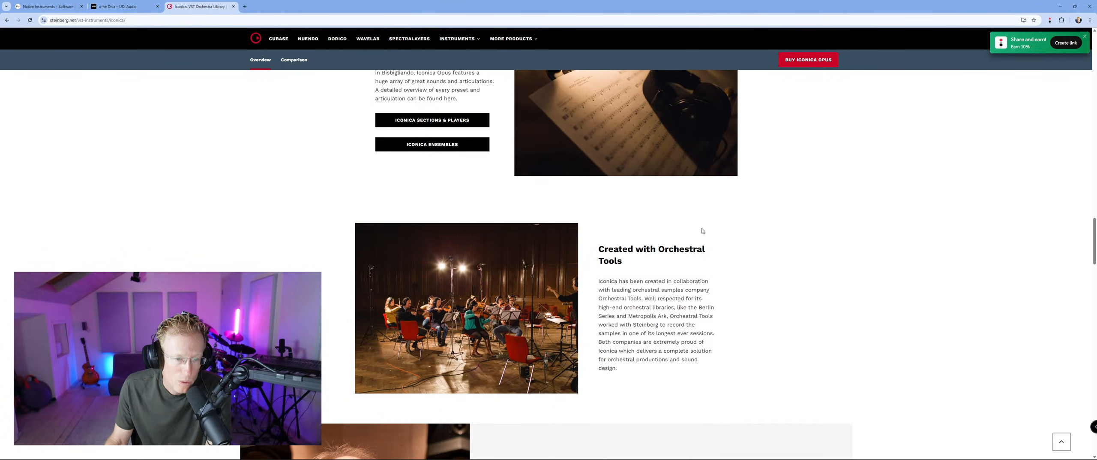
pyautogui.scroll(-1, 702, 230)
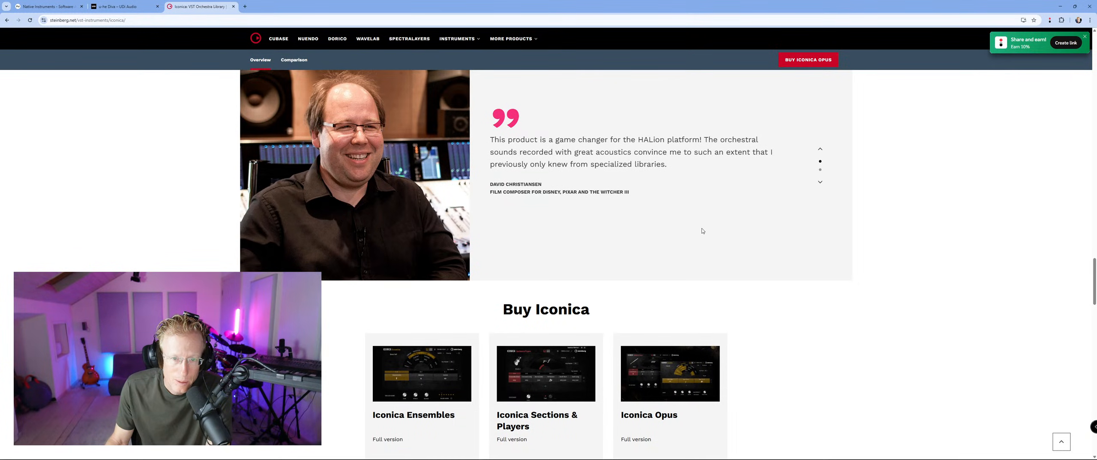
pyautogui.scroll(-7, 702, 231)
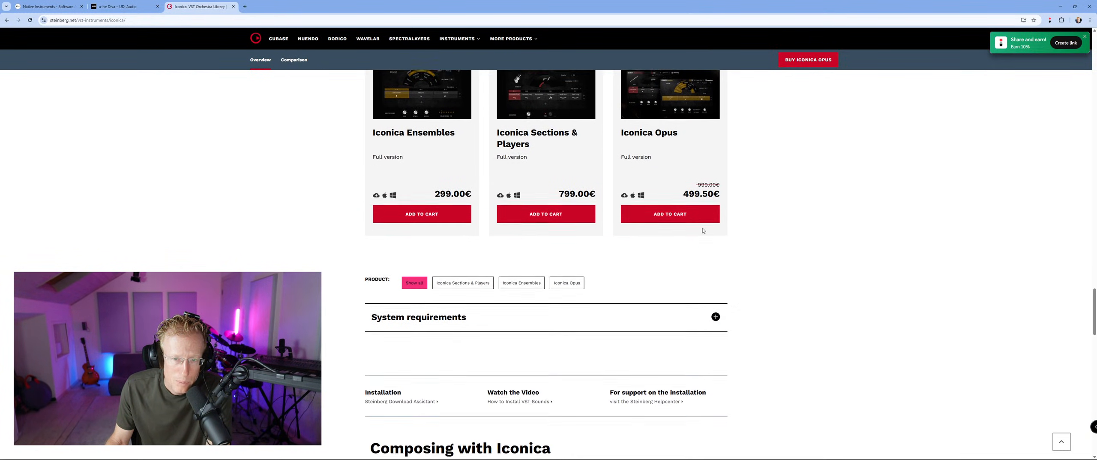
pyautogui.scroll(3, 703, 231)
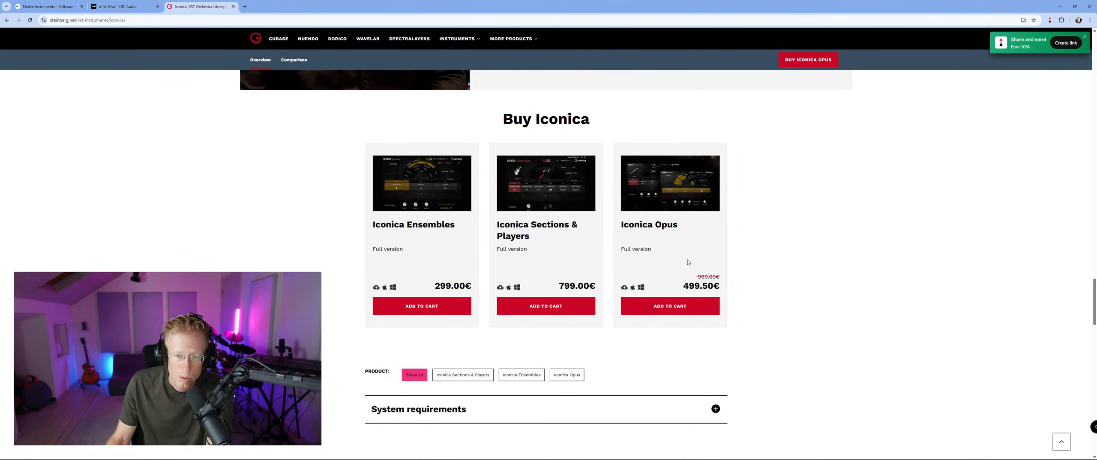
pyautogui.scroll(20, 688, 262)
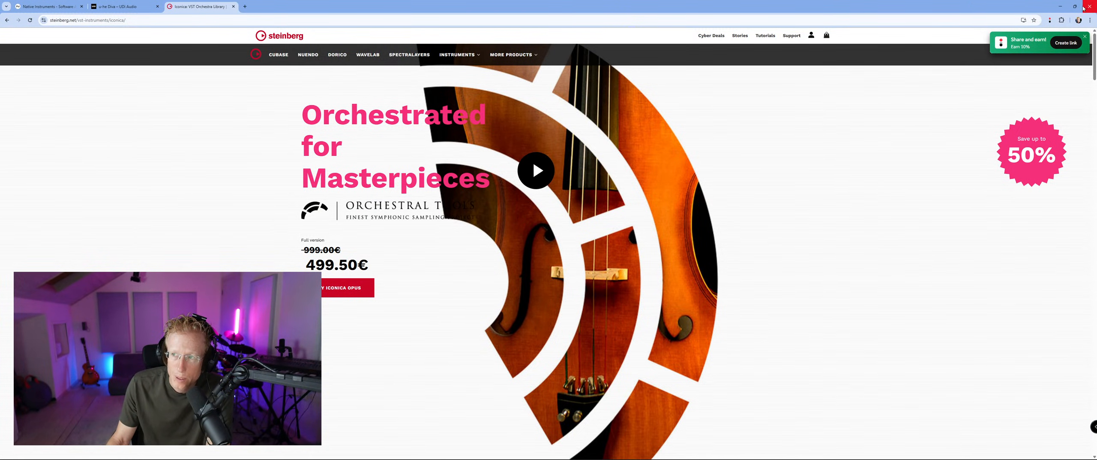
# Step: Switch back to Cubase and add a new instrument track with HALion 7 after the Kontakt 8 track
pyautogui.click(1061, 7)
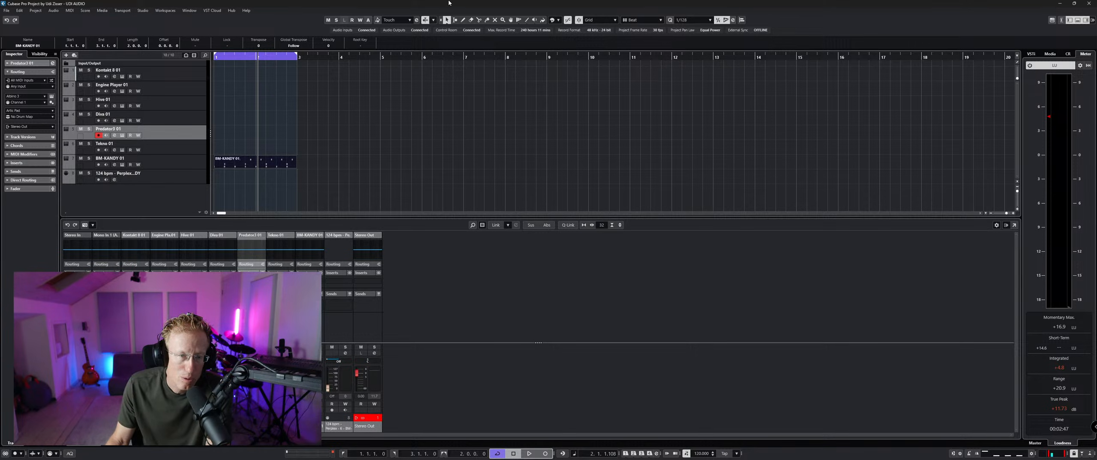
pyautogui.click(194, 137)
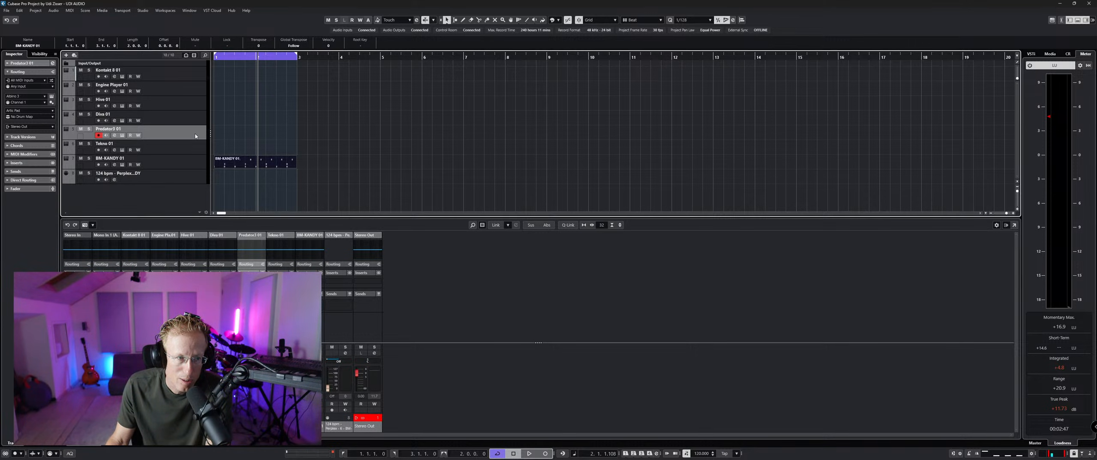
pyautogui.rightClick(184, 69)
pyautogui.moveTo(258, 72)
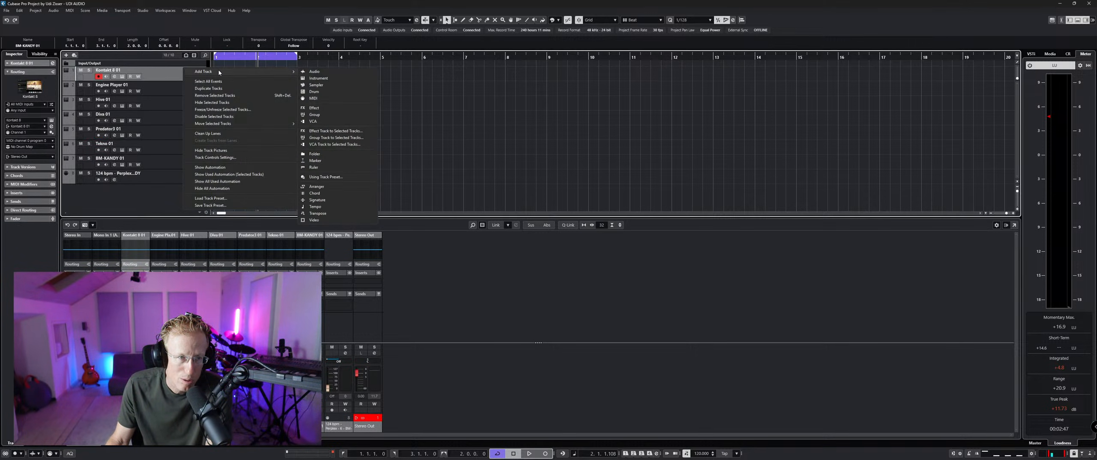
pyautogui.click(318, 78)
pyautogui.click(348, 127)
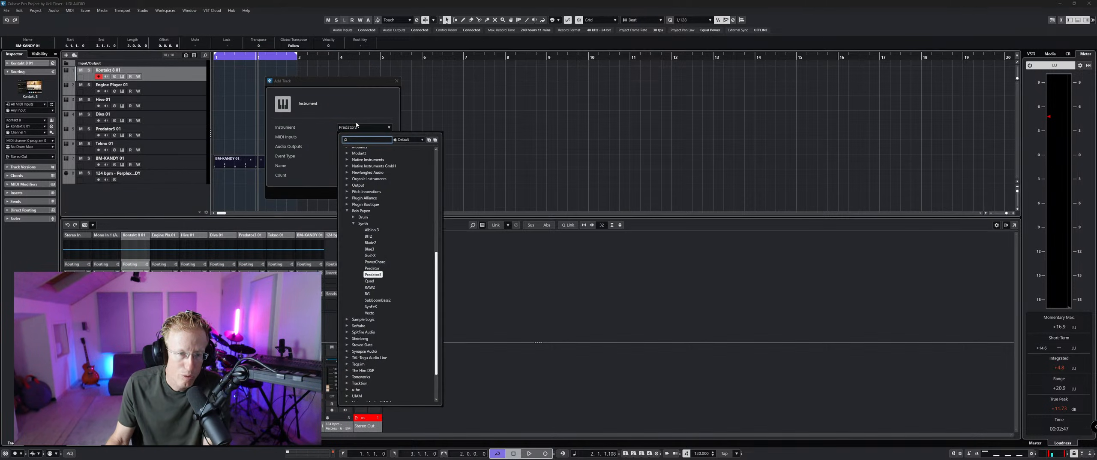
pyautogui.write('hali')
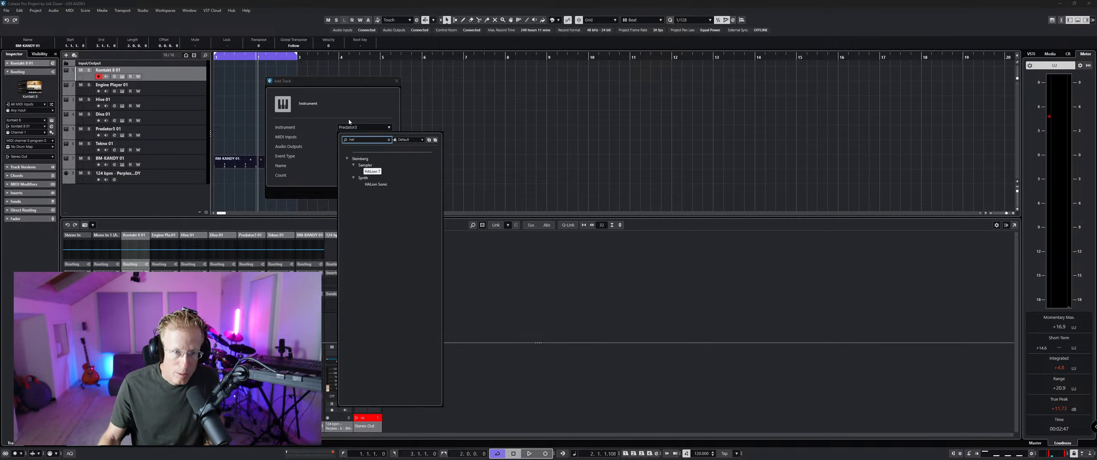
pyautogui.click(372, 172)
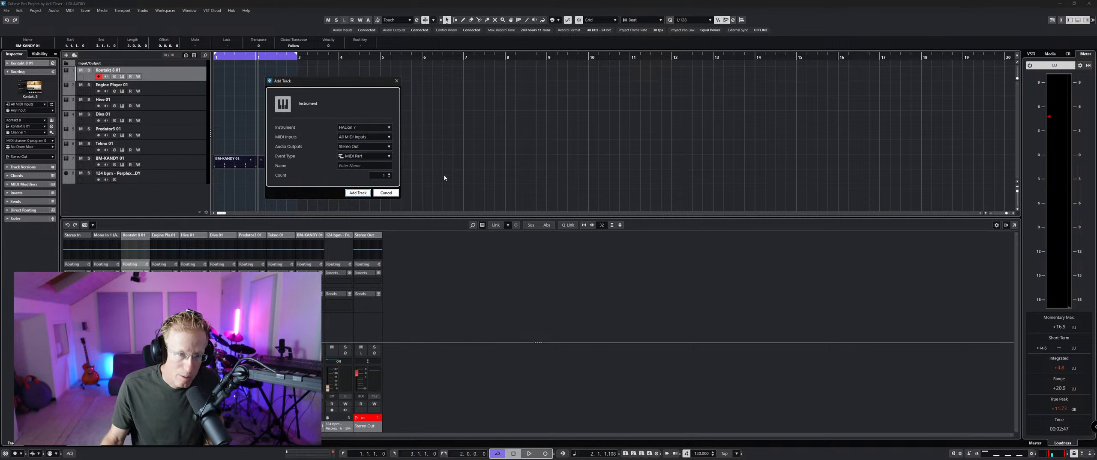
pyautogui.click(365, 193)
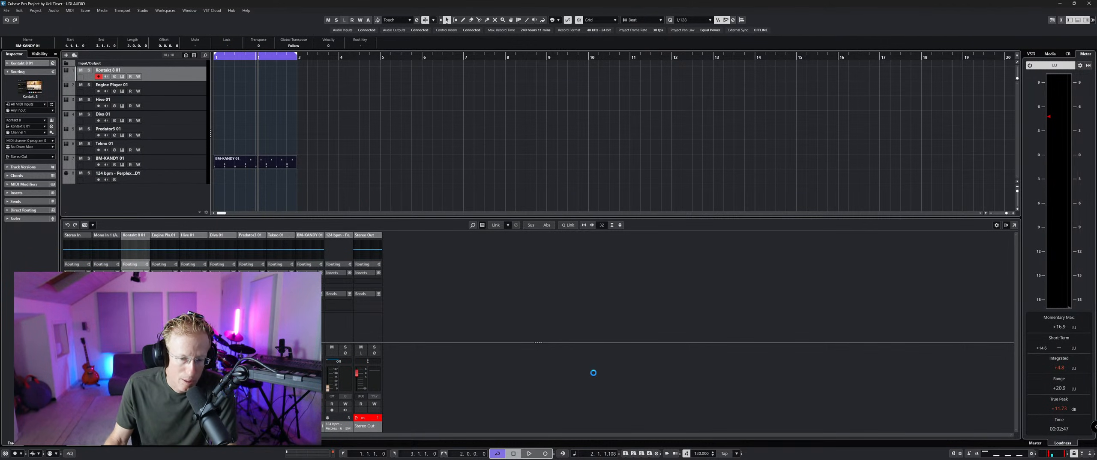
# Step: Switch to the browser, review the Iconica page down to the Composing with Iconica section, and return to Cubase
pyautogui.moveTo(608, 453)
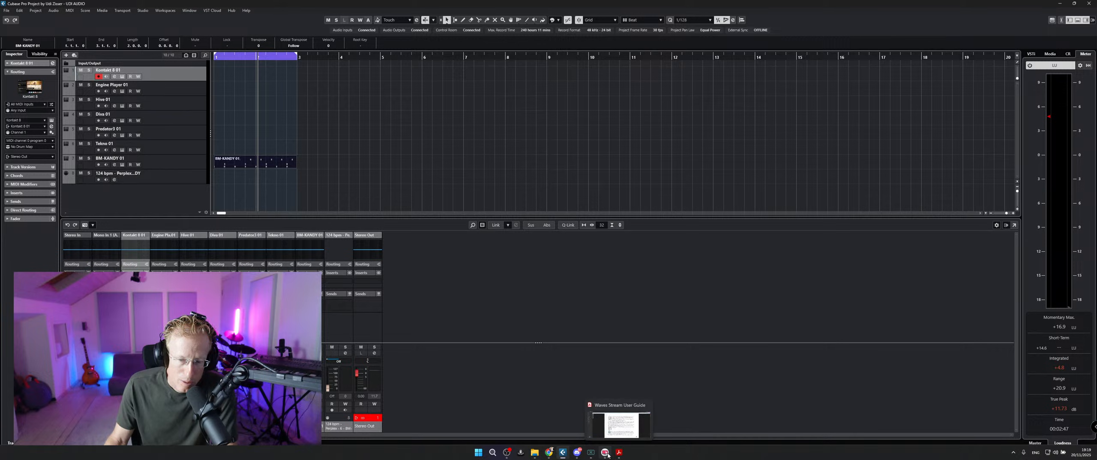
pyautogui.moveTo(548, 452)
pyautogui.click(616, 419)
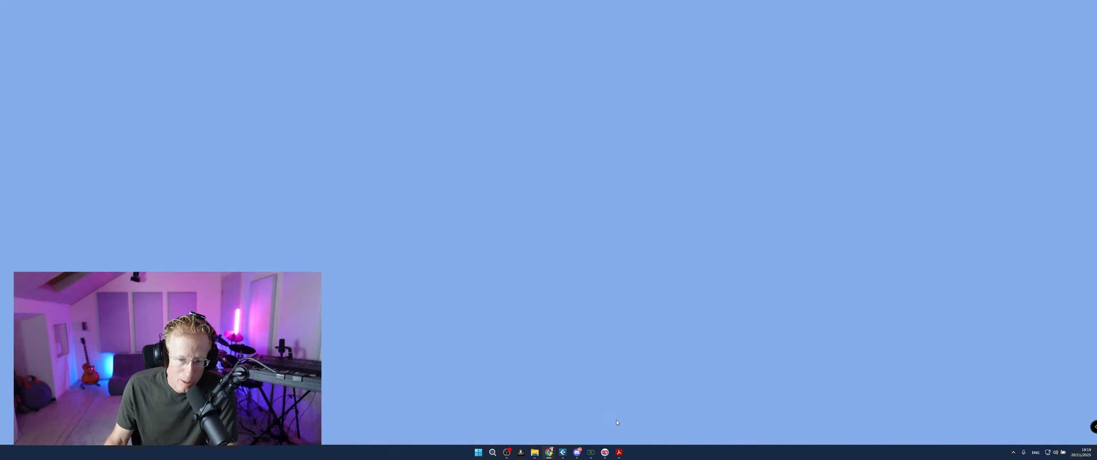
pyautogui.scroll(-1, 496, 253)
pyautogui.scroll(1, 494, 251)
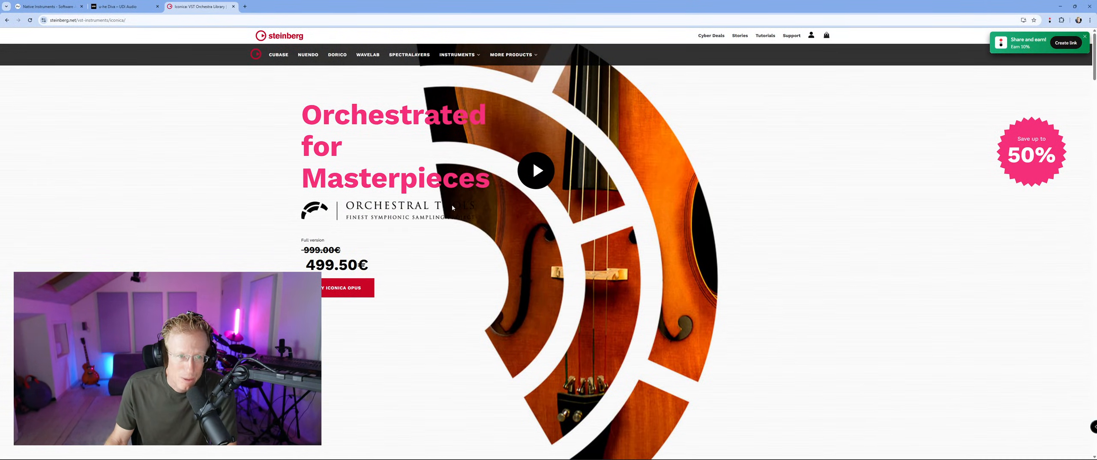
pyautogui.scroll(-20, 452, 207)
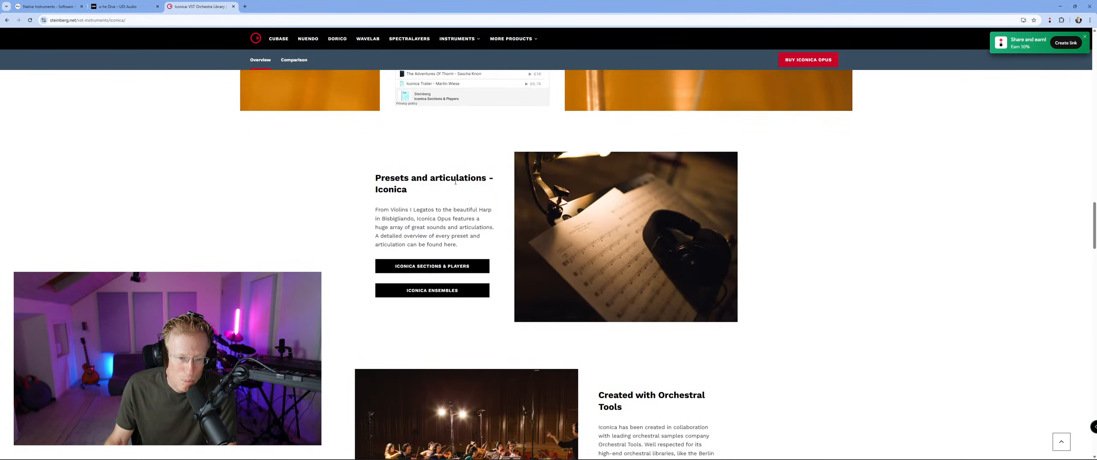
pyautogui.scroll(-12, 456, 182)
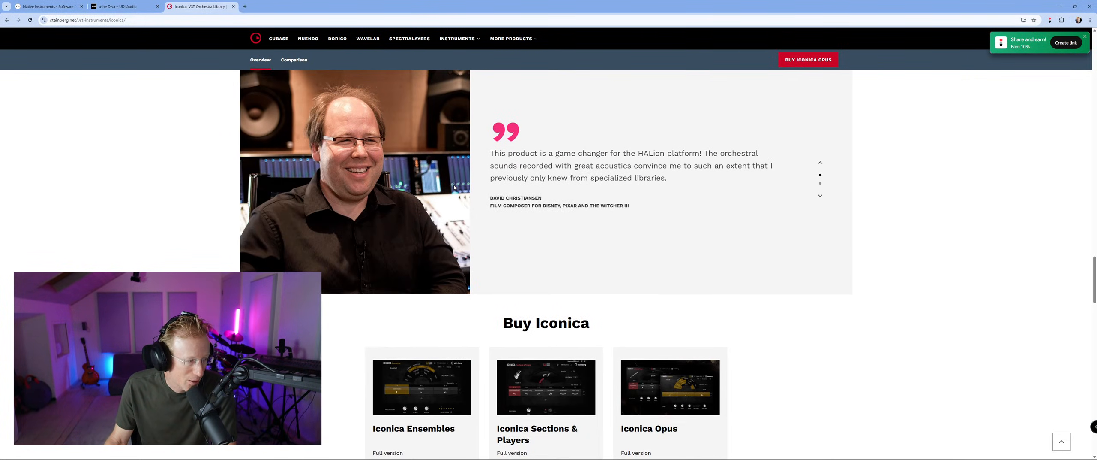
pyautogui.scroll(-10, 455, 187)
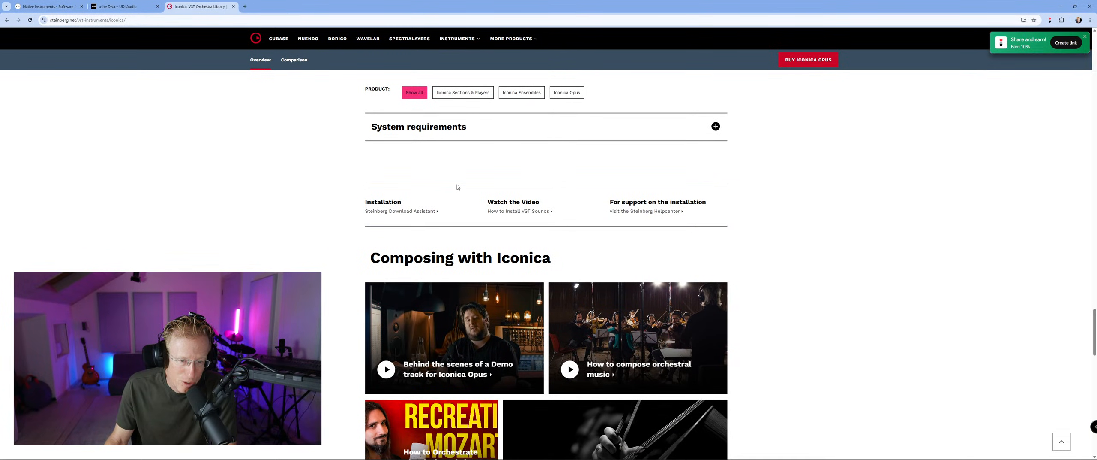
pyautogui.click(1060, 6)
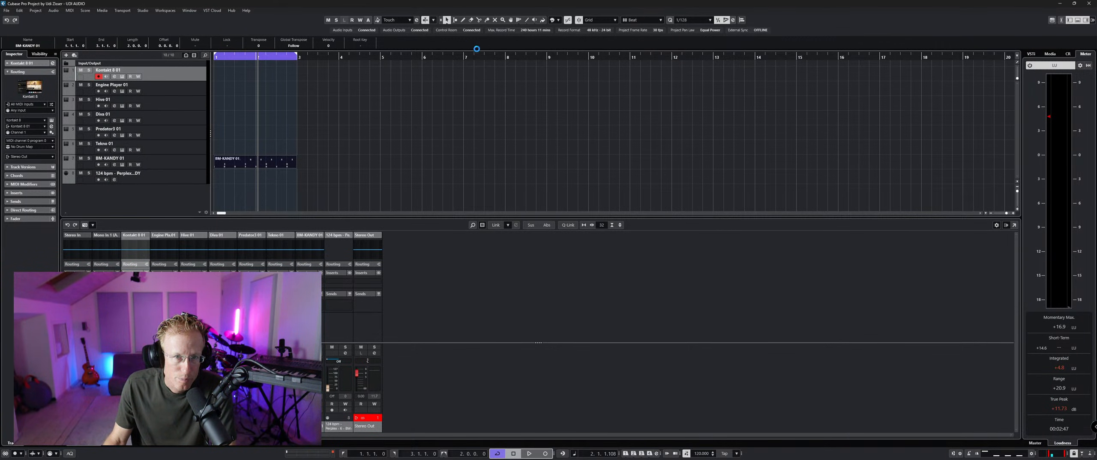
# Step: Minimize the Waves Stream user guide, maximize the Cubase project window and move the HALion 7 window clear of the track list
pyautogui.moveTo(507, 458)
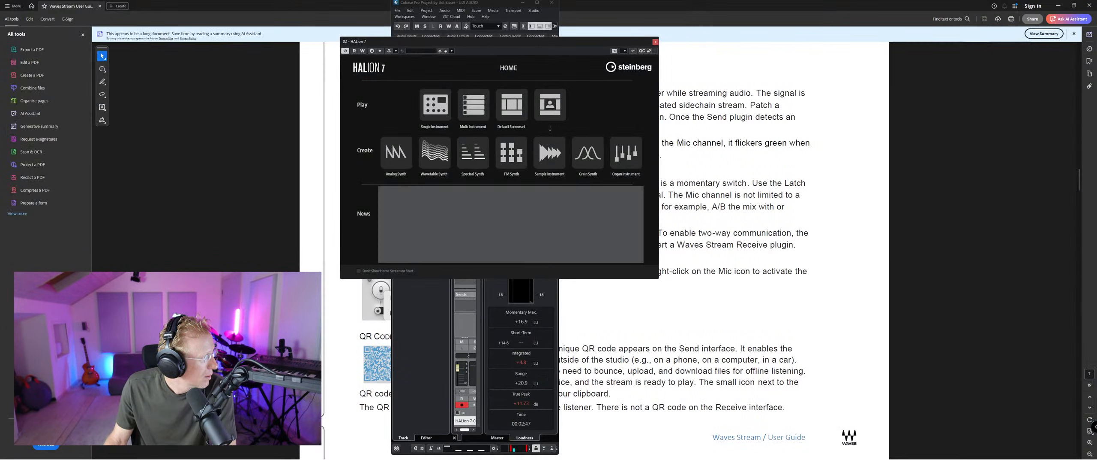
pyautogui.click(785, 2)
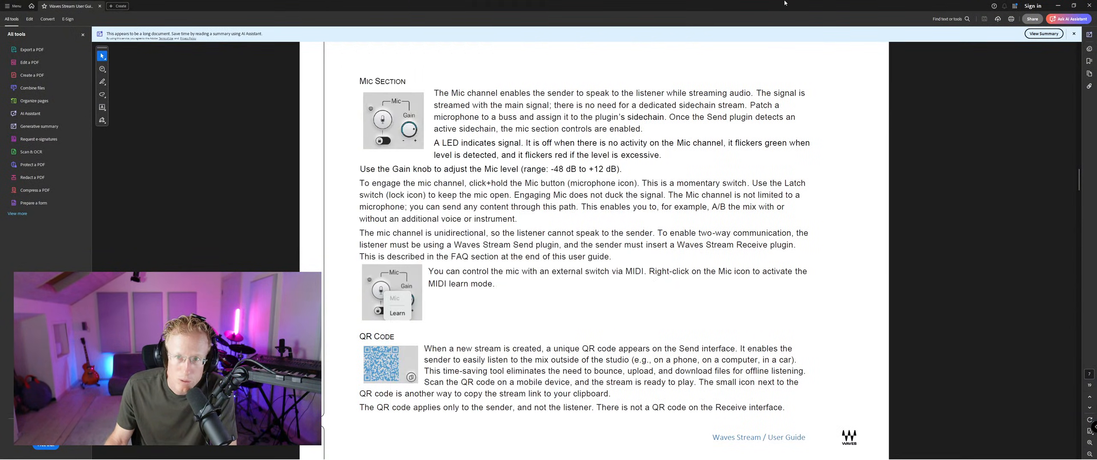
pyautogui.click(1058, 5)
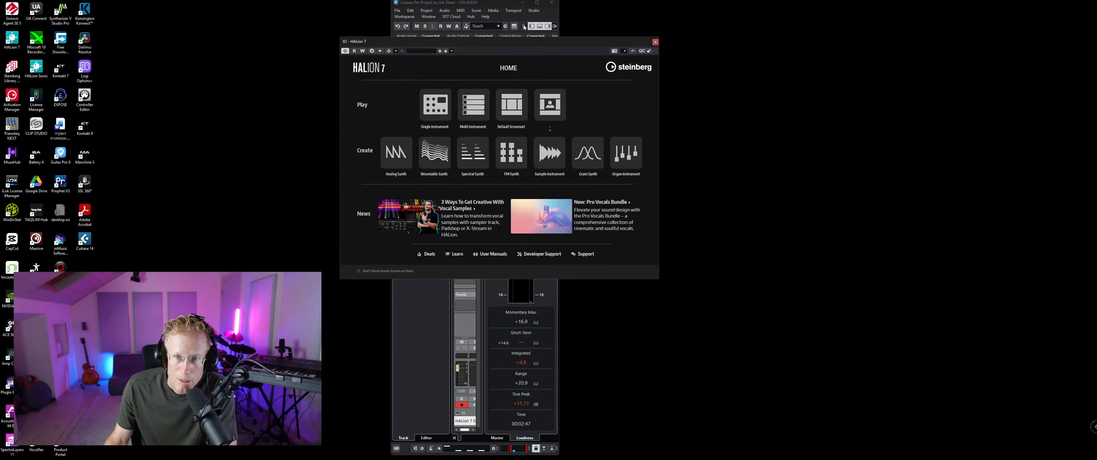
pyautogui.click(541, 5)
pyautogui.moveTo(492, 43); pyautogui.dragTo(655, 57)
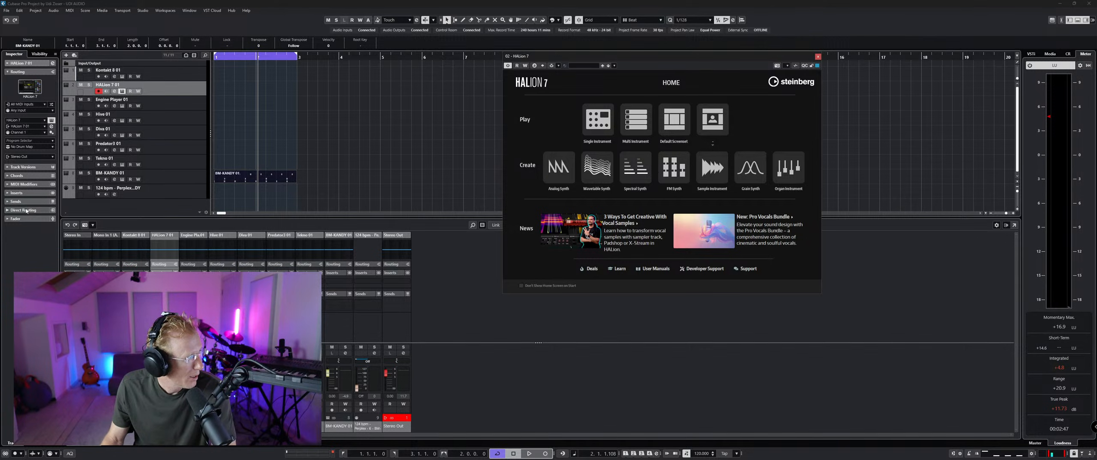
# Step: Bring the HALion 7 window back into view, open the single-instrument player and make the window taller
pyautogui.hotkey('alt', 'Tab')
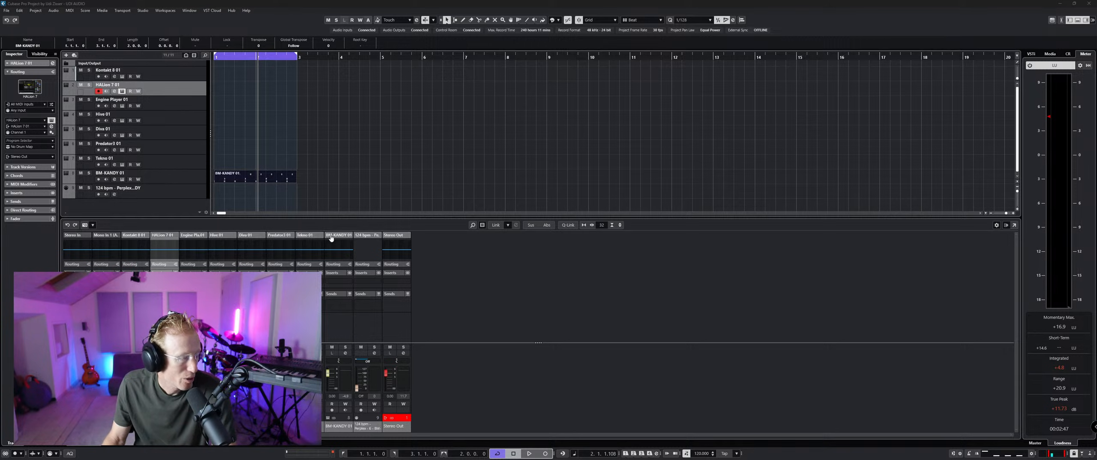
pyautogui.click(621, 27)
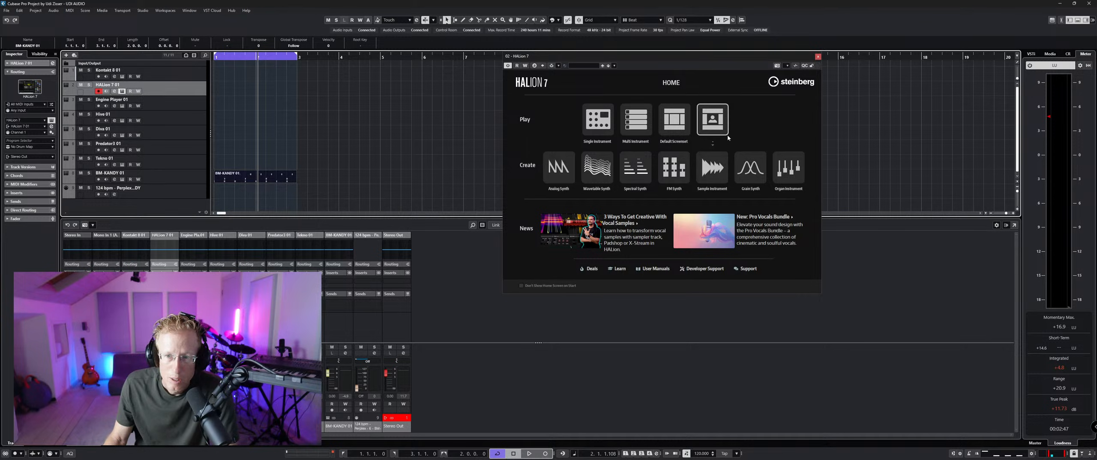
pyautogui.click(603, 124)
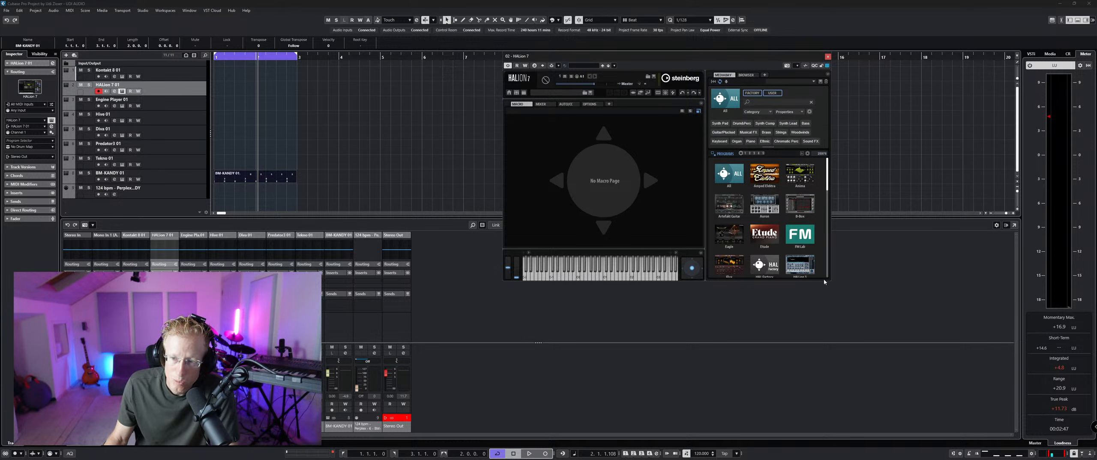
pyautogui.moveTo(825, 282); pyautogui.dragTo(826, 428)
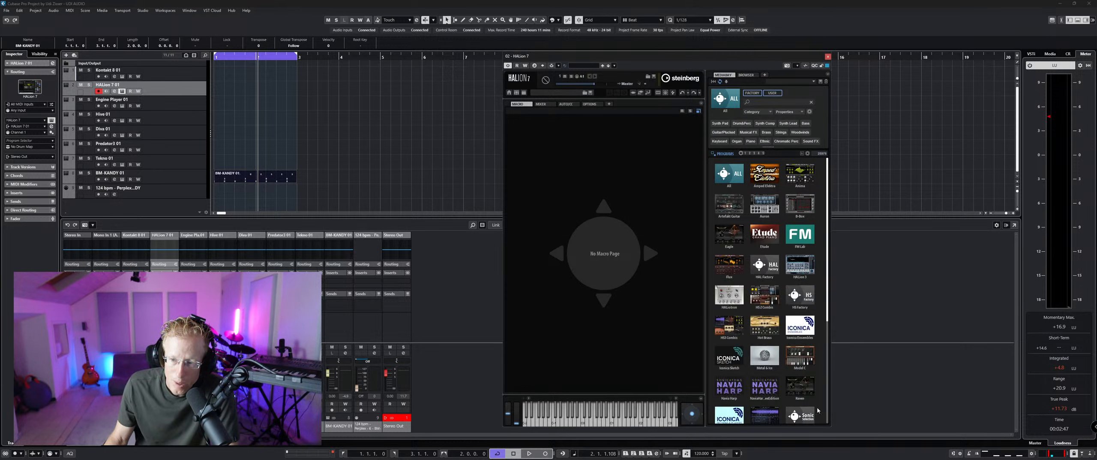
# Step: Load Call To Arms from the Iconica Ensembles library in HALion 7, and enlarge and reposition the plug-in window
pyautogui.scroll(-5, 748, 307)
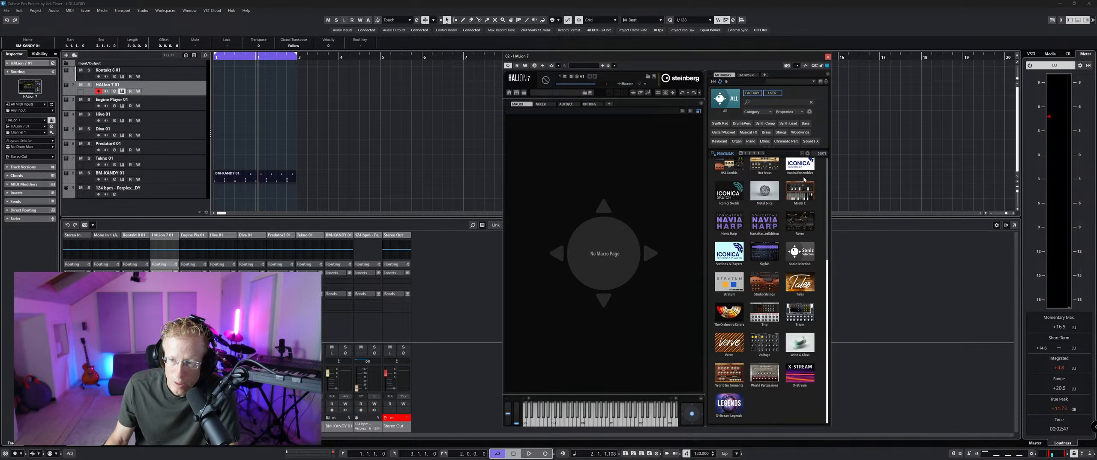
pyautogui.click(800, 164)
pyautogui.click(801, 164)
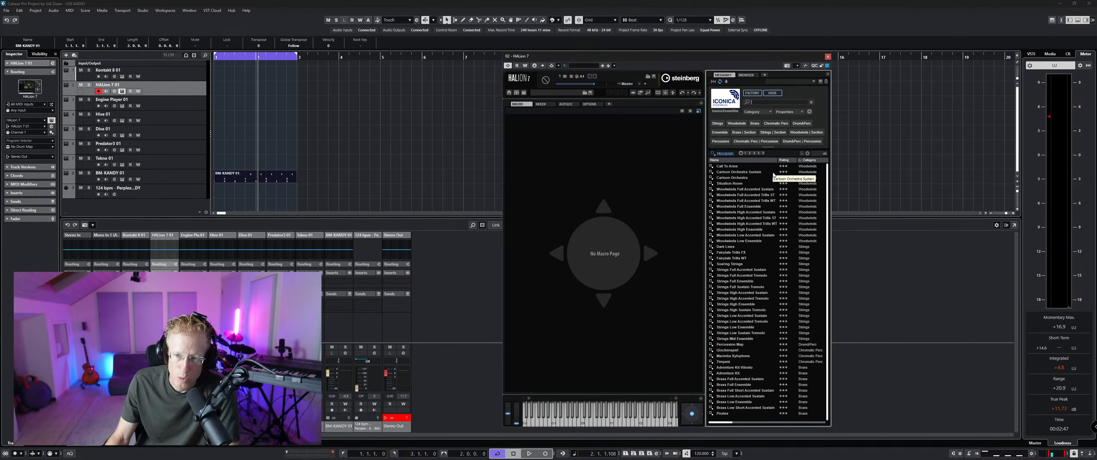
pyautogui.doubleClick(739, 166)
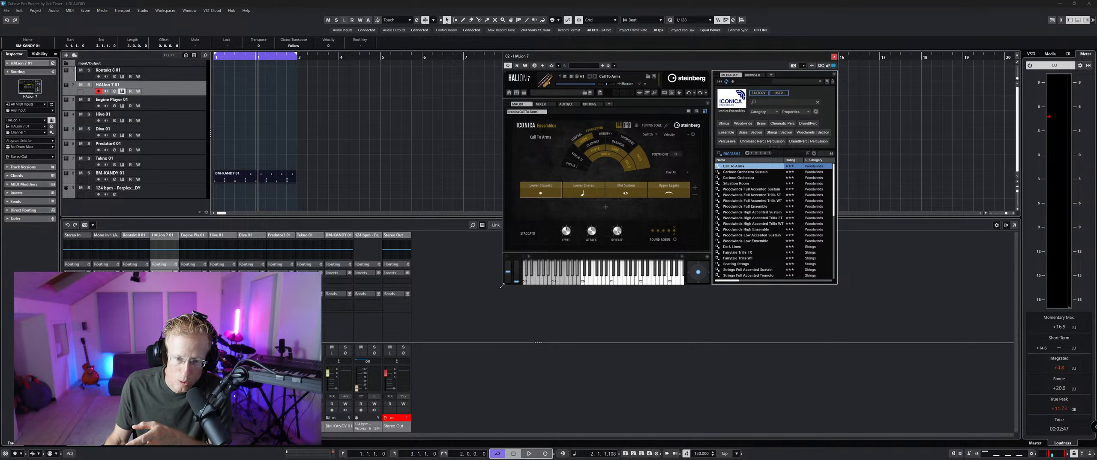
pyautogui.moveTo(501, 286); pyautogui.dragTo(380, 360)
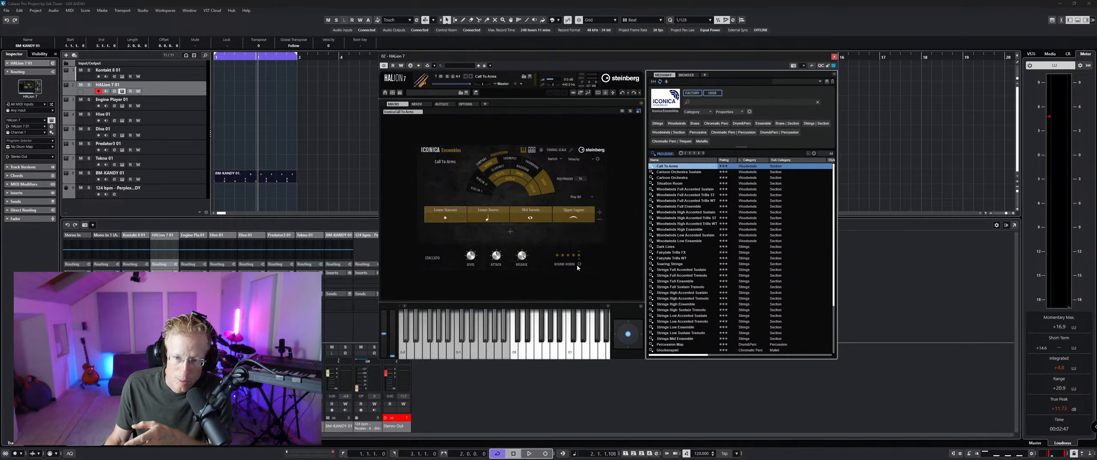
pyautogui.moveTo(555, 63); pyautogui.dragTo(593, 67)
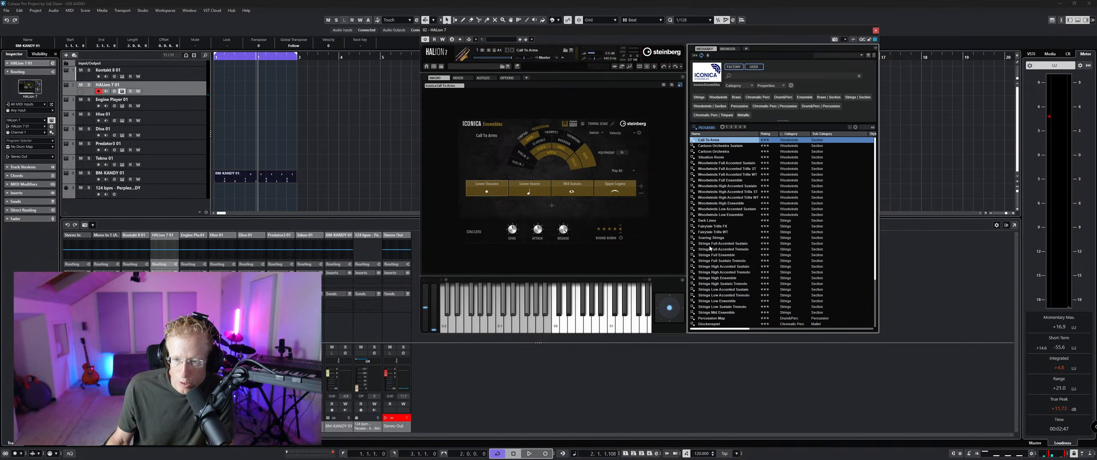
# Step: Load the Situation Room program and view the articulation choices for its upper sustain slot, leaving the selection as it is
pyautogui.click(725, 159)
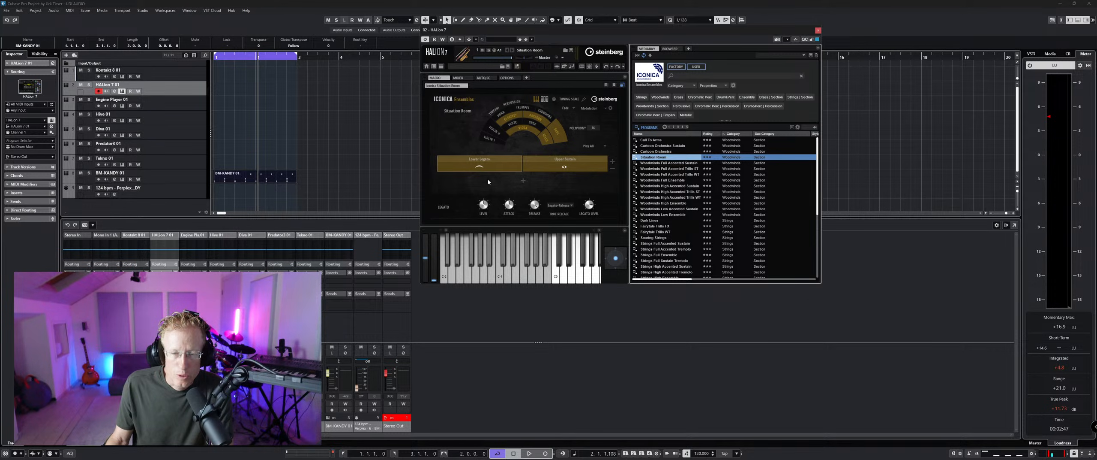
pyautogui.click(553, 160)
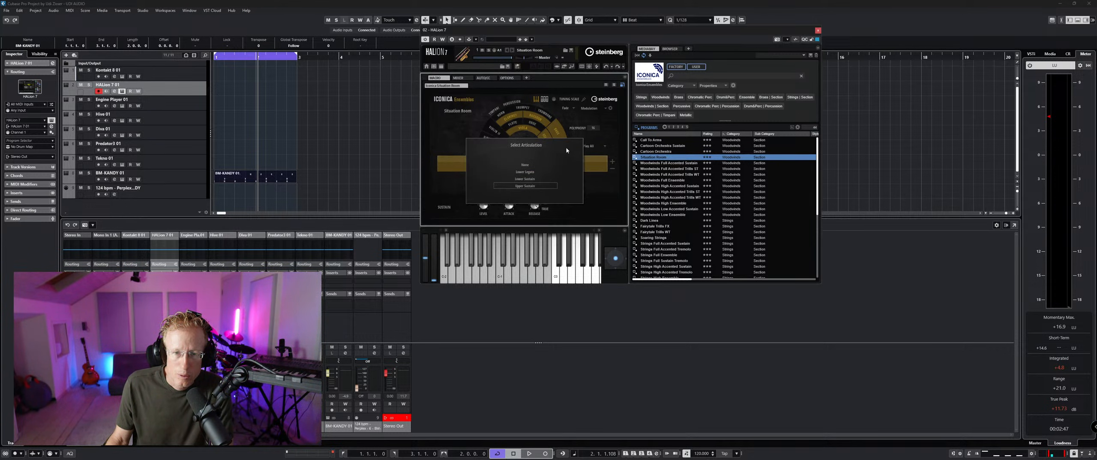
pyautogui.click(616, 142)
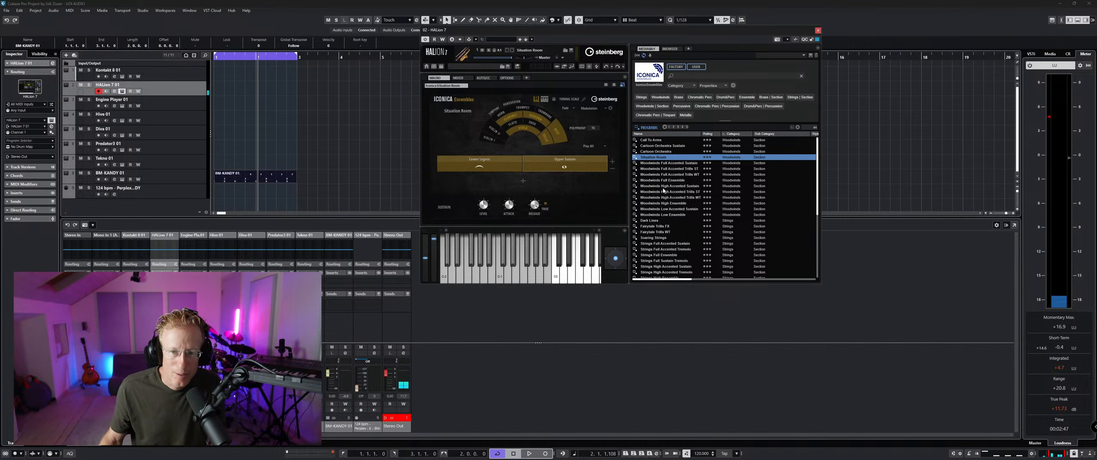
# Step: Load Woodwinds Low Ensemble and choose Sustain as the articulation of its middle key-switch slot
pyautogui.click(656, 214)
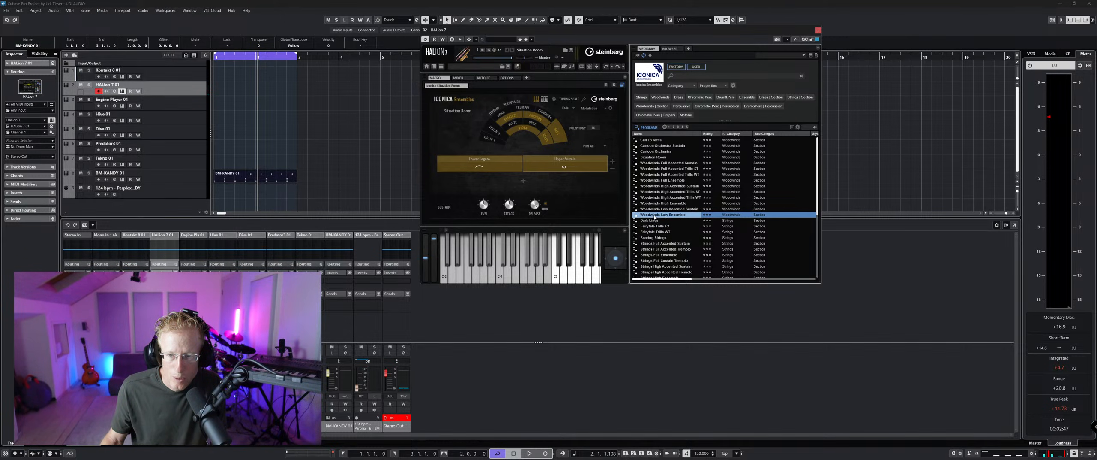
pyautogui.doubleClick(674, 215)
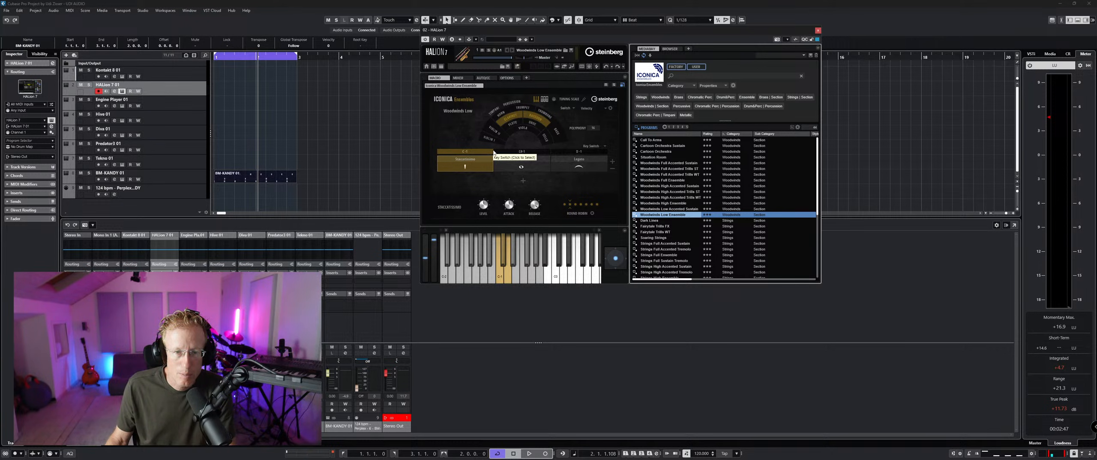
pyautogui.click(532, 162)
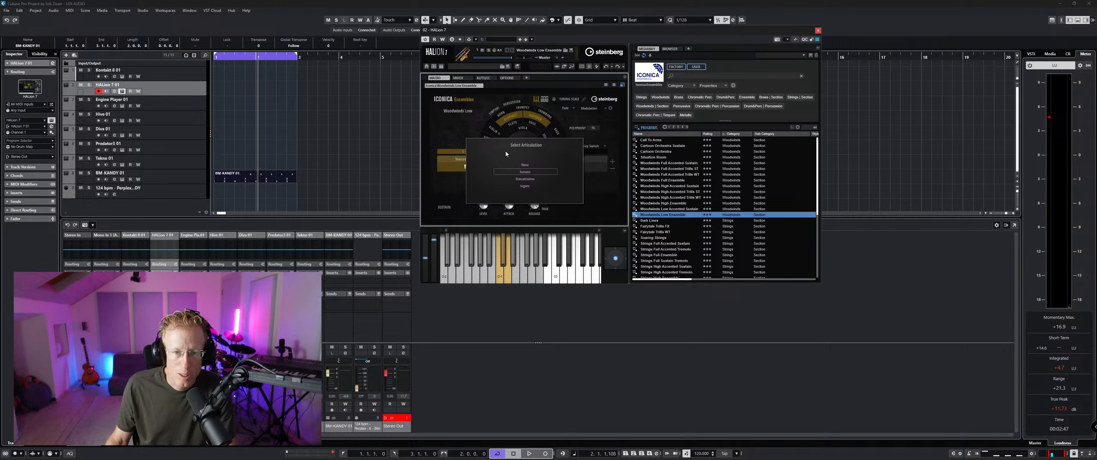
pyautogui.click(526, 172)
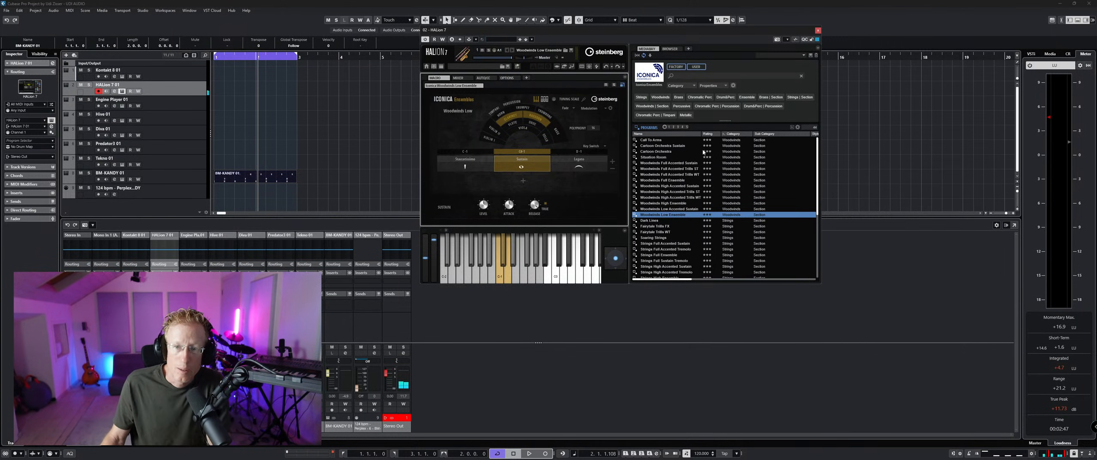
# Step: Load the Timpani program from the Iconica Ensembles list for auditioning
pyautogui.scroll(-6, 682, 191)
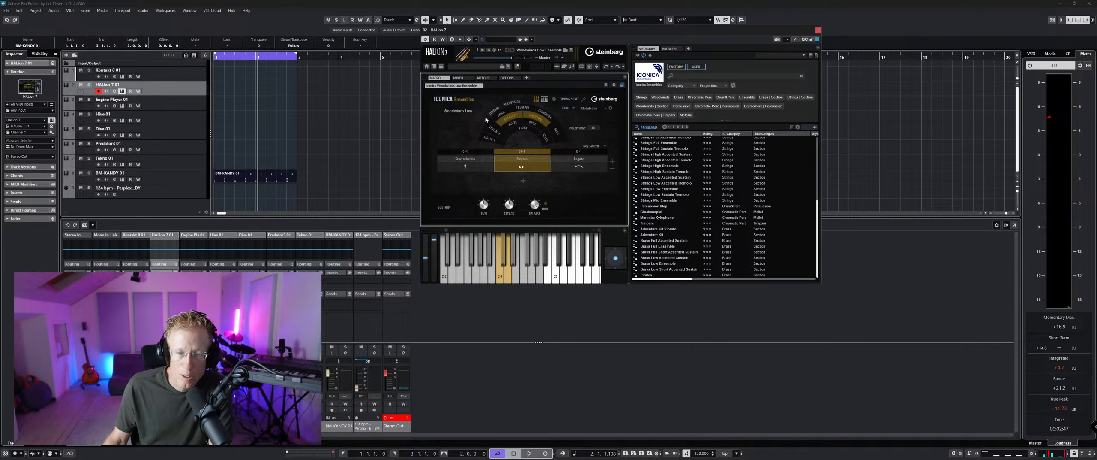
pyautogui.click(653, 223)
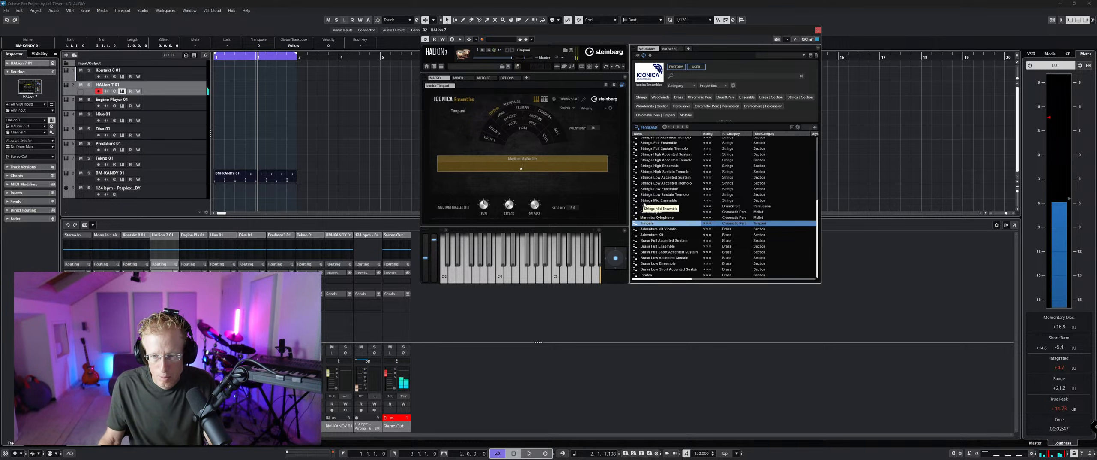
# Step: Load Brass Full Accented Sustain and adjust its articulation slots to two key-switch columns
pyautogui.click(665, 241)
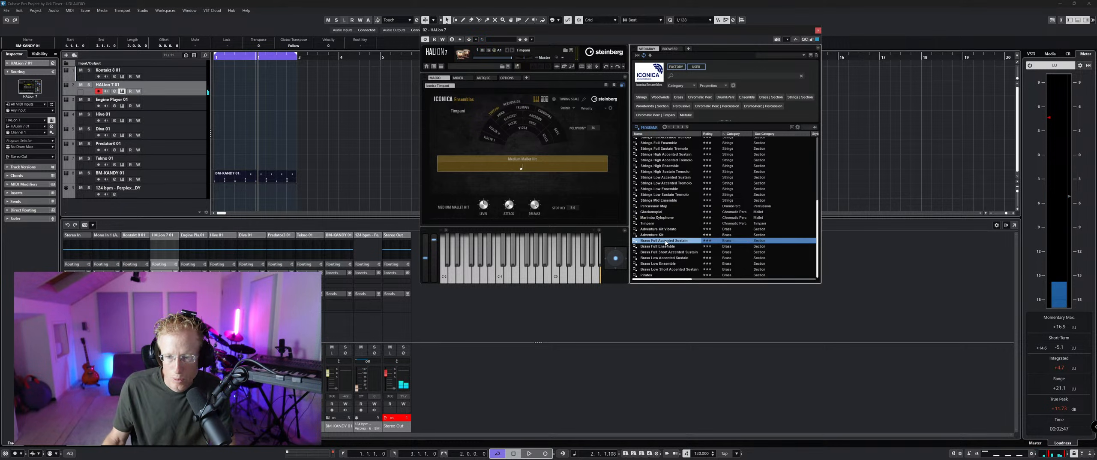
pyautogui.doubleClick(691, 241)
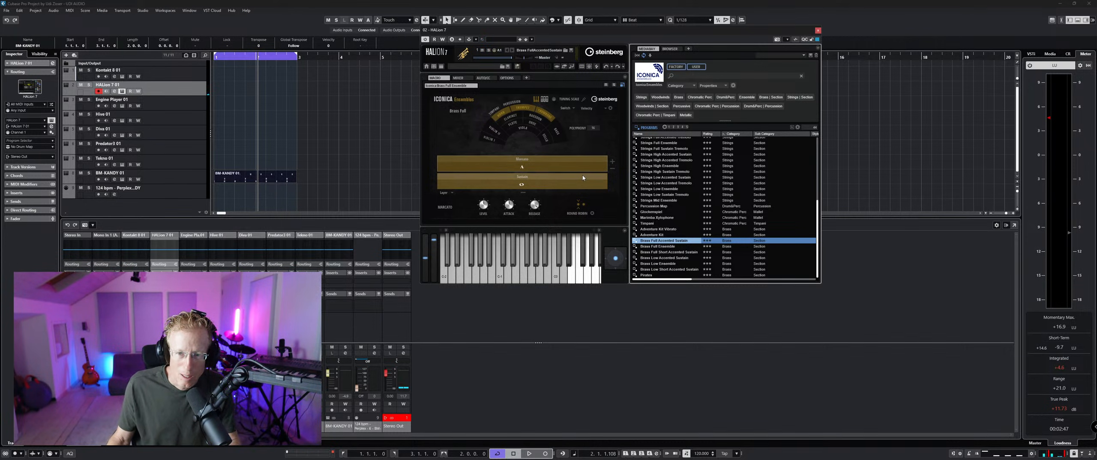
pyautogui.click(613, 163)
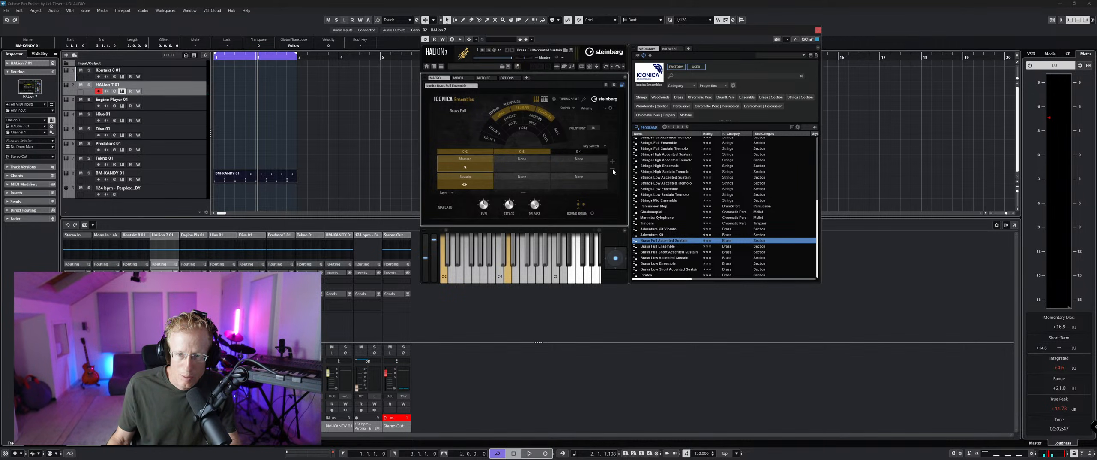
pyautogui.click(613, 168)
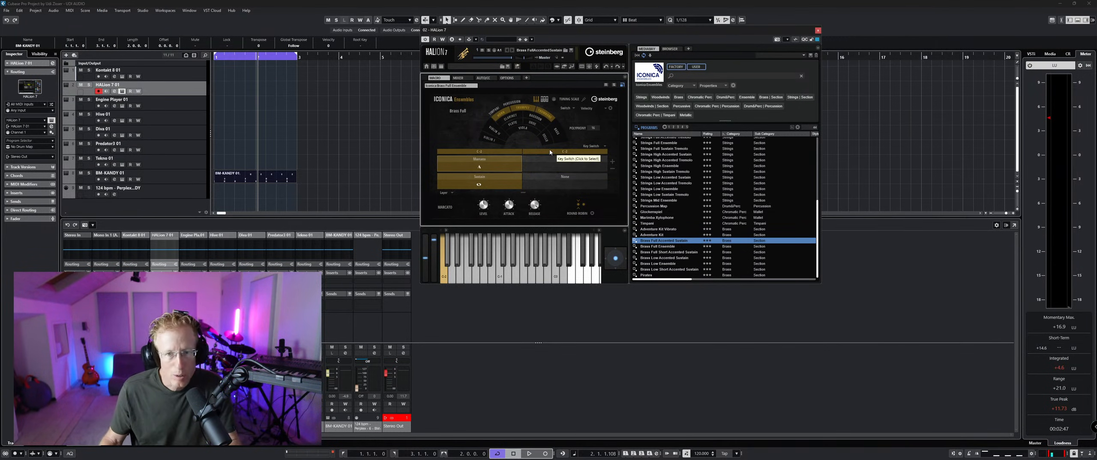
# Step: Return to the HALion 7 library overview and look through the installed instrument libraries
pyautogui.click(649, 75)
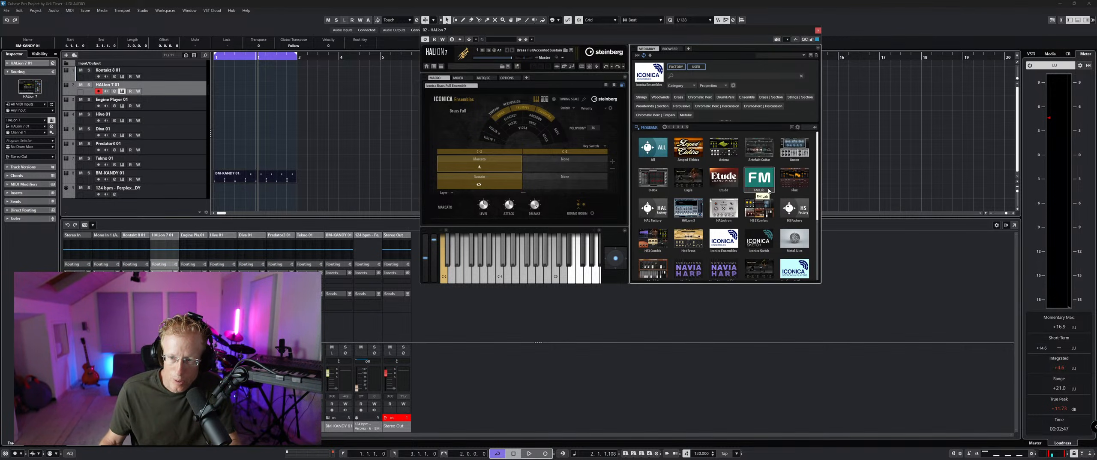
pyautogui.scroll(-3, 748, 191)
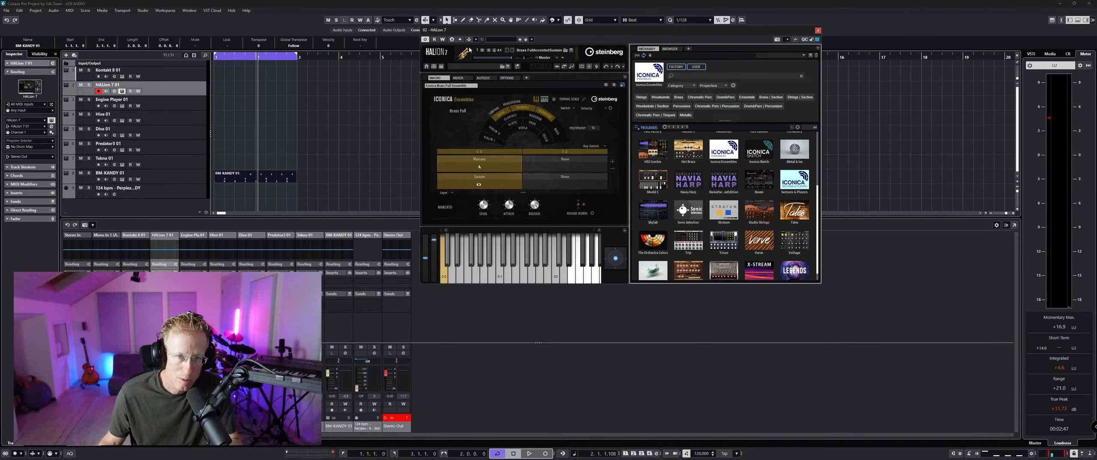
# Step: Open the library browser of the Kontakt 8 track's instrument and look through the installed instruments back to the beginning of the collection
pyautogui.click(187, 78)
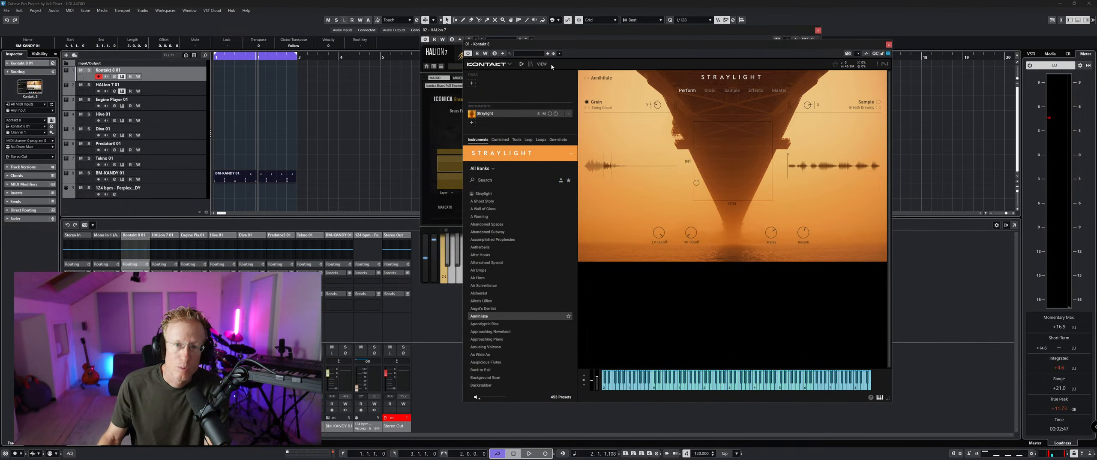
pyautogui.click(530, 64)
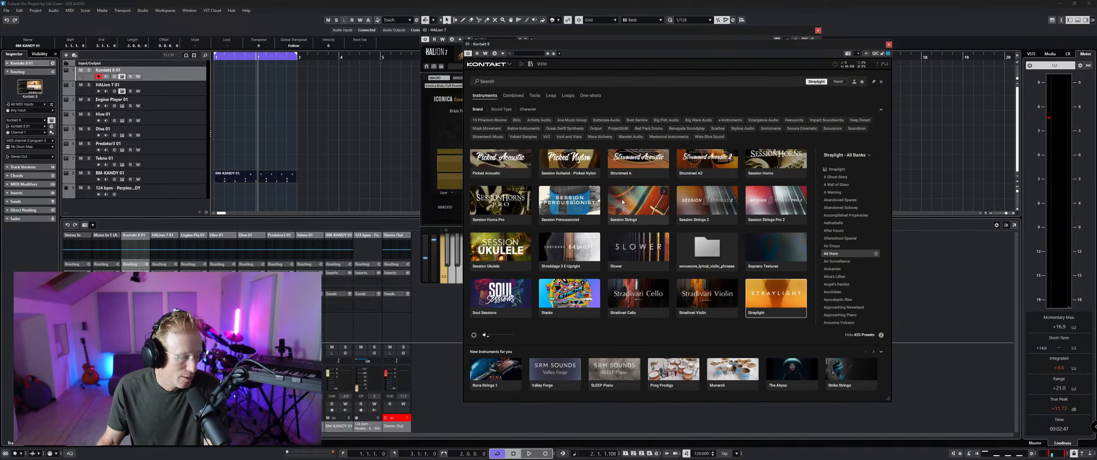
pyautogui.scroll(-10, 720, 220)
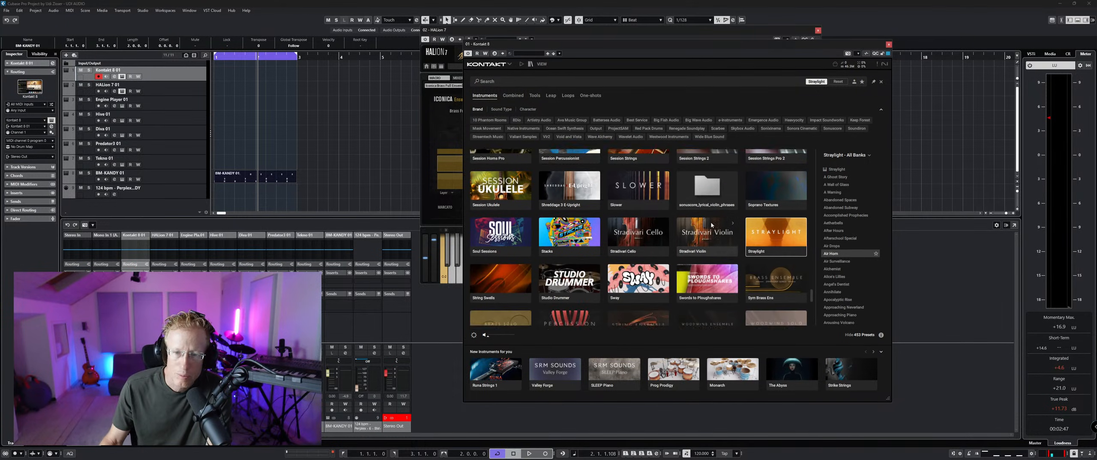
pyautogui.scroll(10, 691, 225)
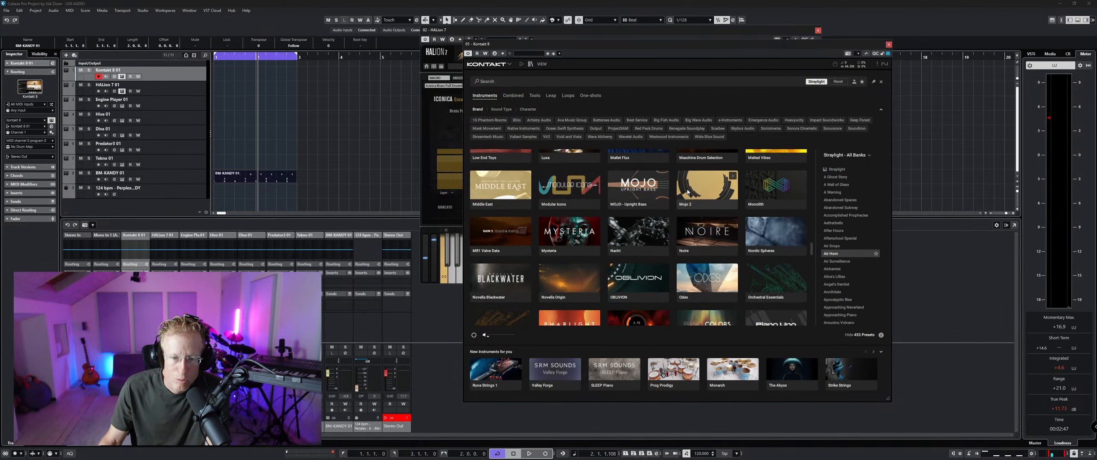
pyautogui.scroll(4, 688, 191)
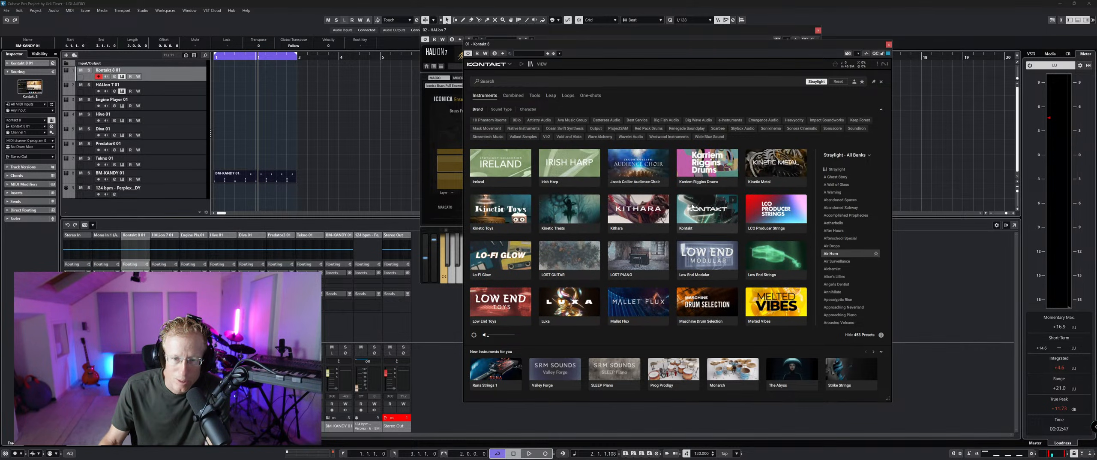
pyautogui.scroll(8, 691, 200)
pyautogui.scroll(5, 689, 202)
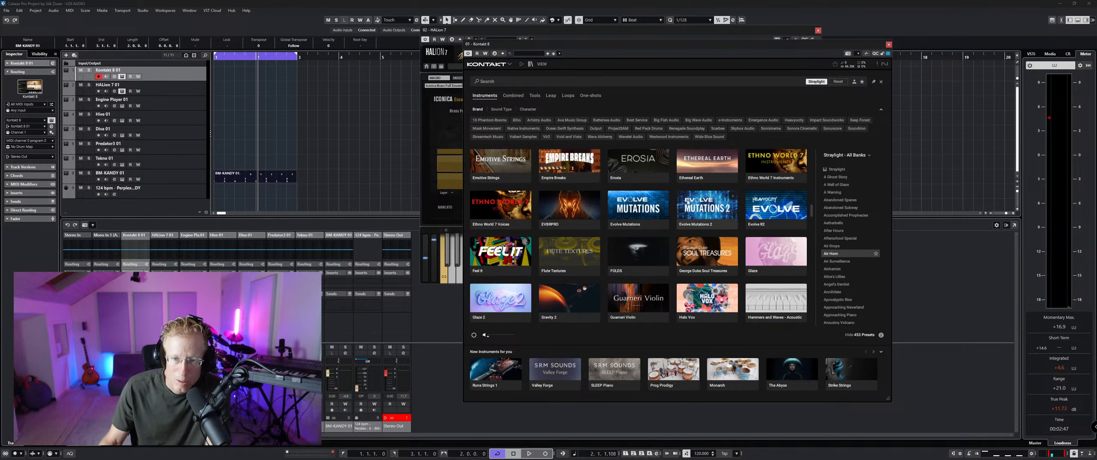
pyautogui.scroll(4, 688, 202)
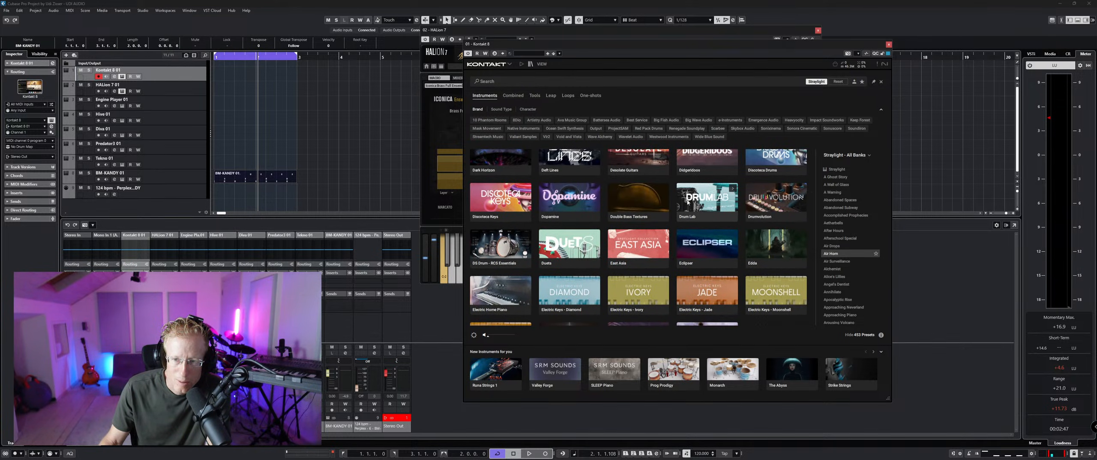
pyautogui.scroll(4, 688, 202)
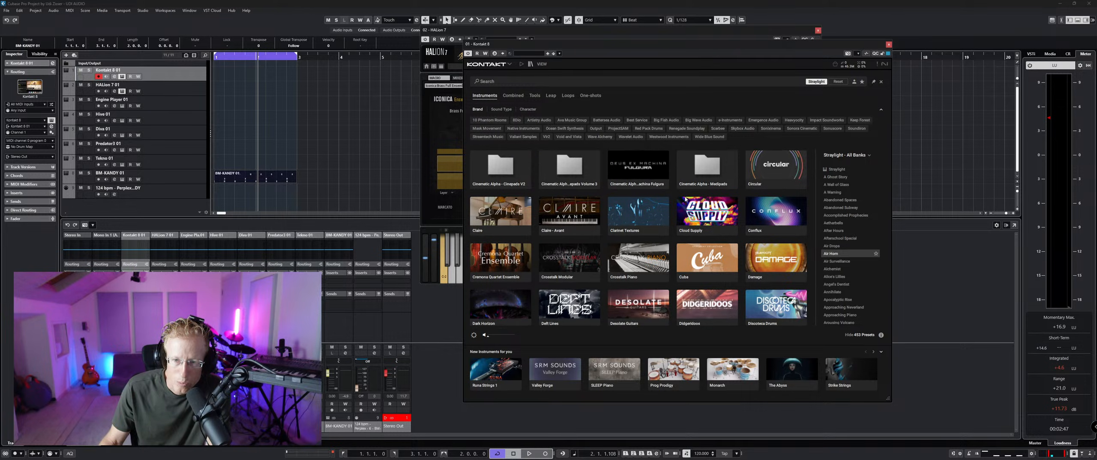
pyautogui.scroll(1, 685, 199)
pyautogui.scroll(4, 685, 198)
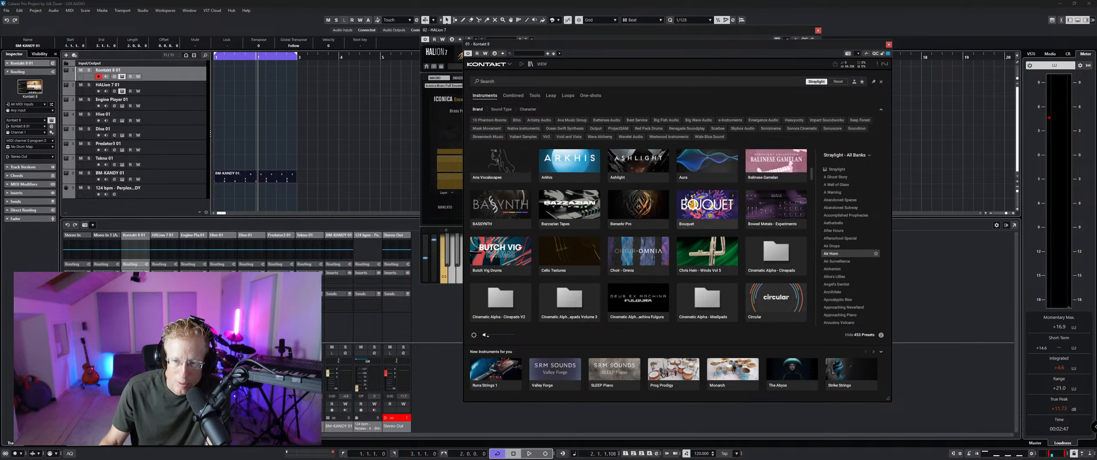
pyautogui.scroll(3, 685, 198)
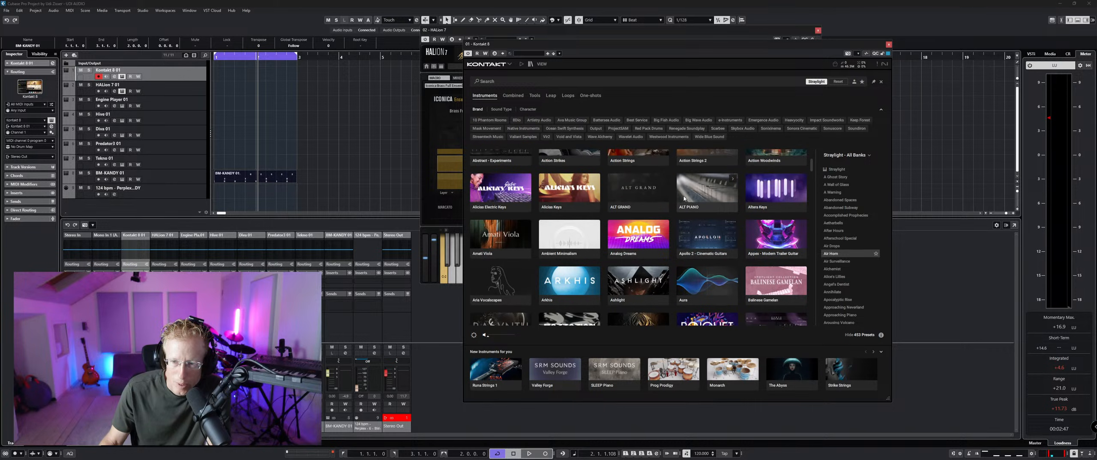
pyautogui.scroll(2, 684, 198)
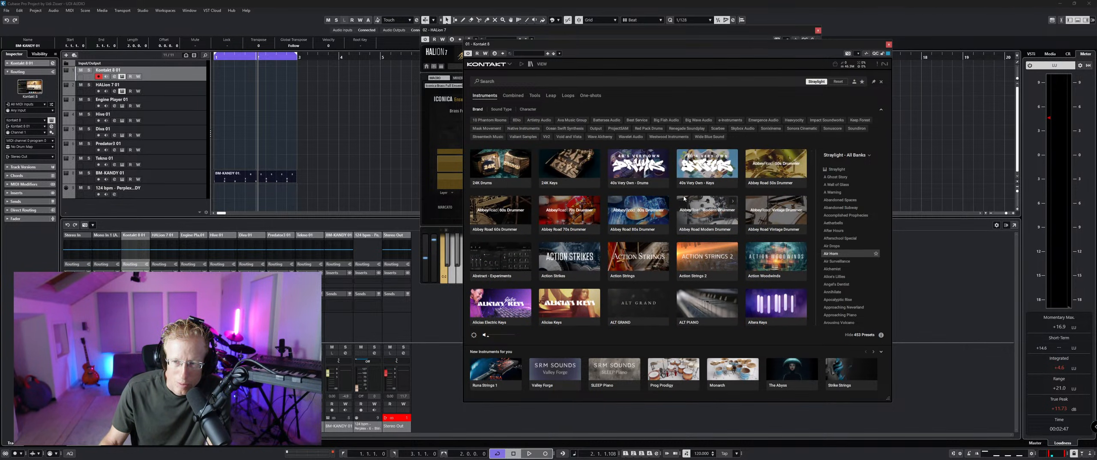
# Step: Look through the rest of the installed instruments in the Kontakt library browser down to the end of the collection
pyautogui.scroll(-20, 685, 198)
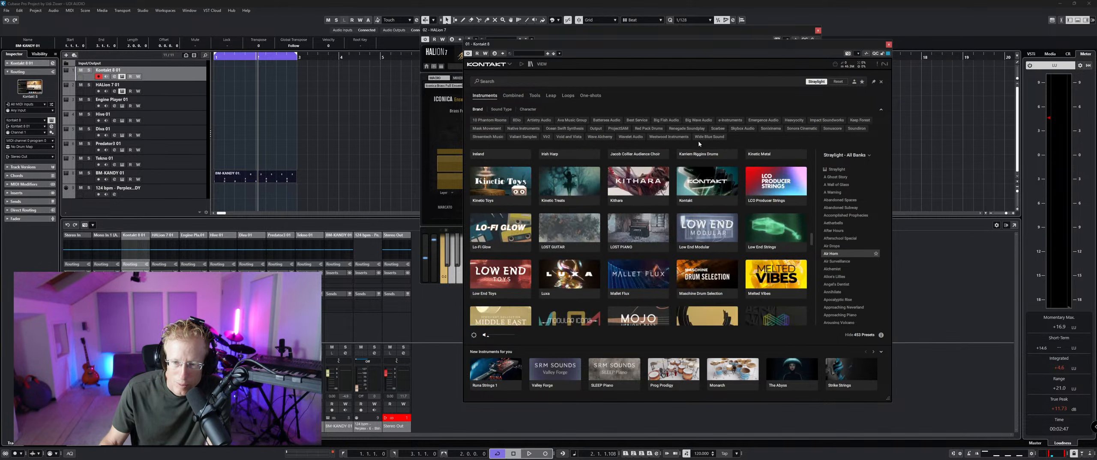
pyautogui.scroll(-5, 665, 218)
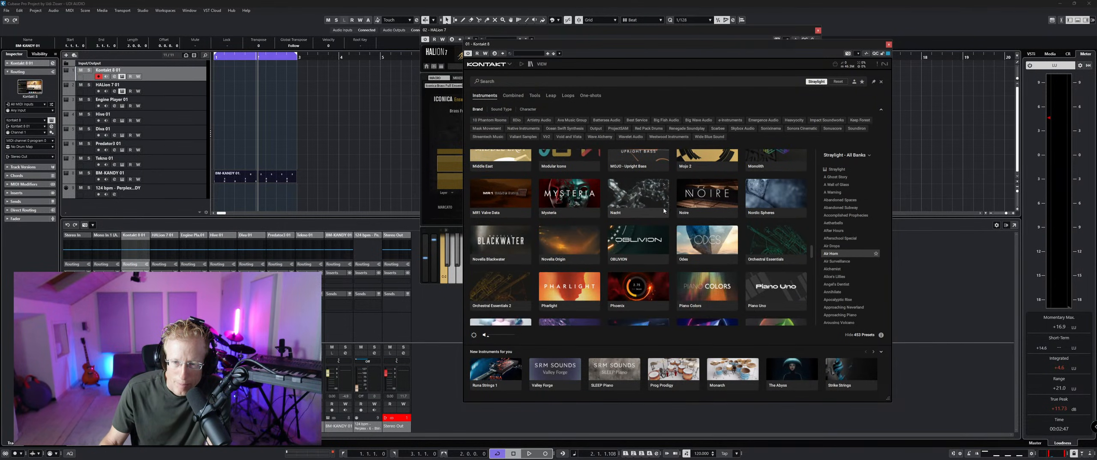
pyautogui.scroll(-3, 664, 210)
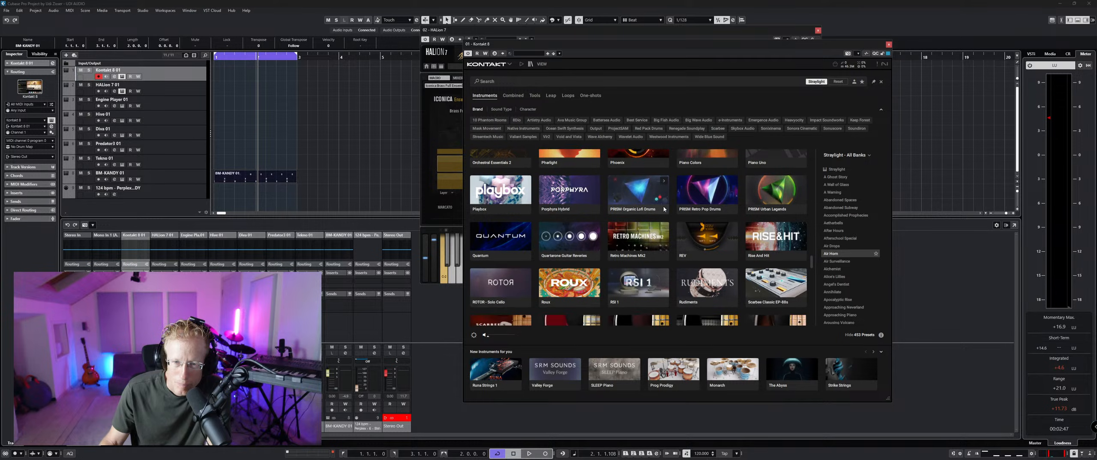
pyautogui.scroll(-1, 664, 209)
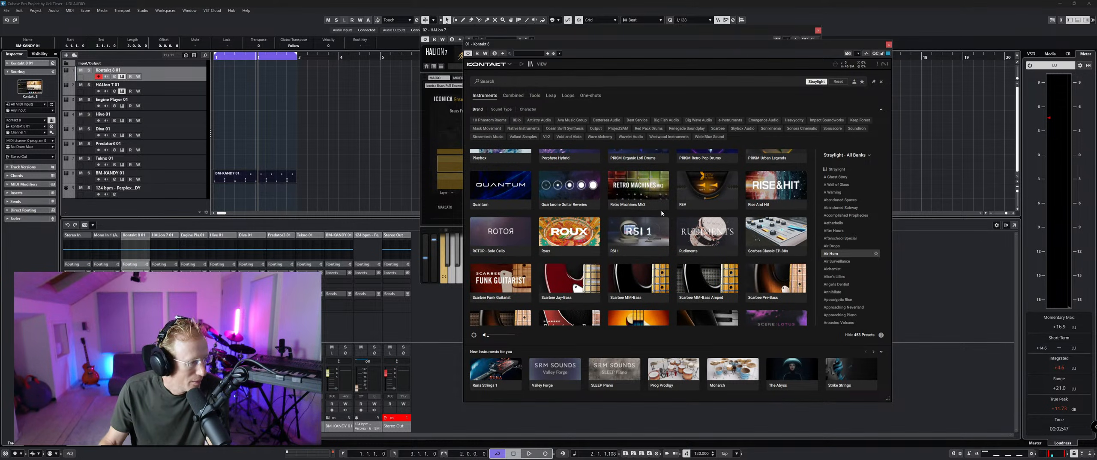
pyautogui.scroll(-2, 662, 210)
pyautogui.scroll(-3, 665, 211)
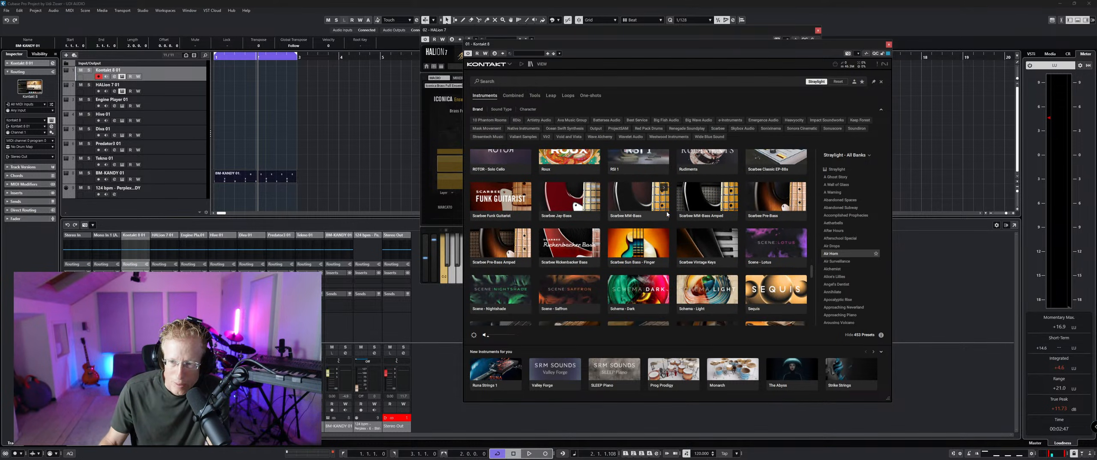
pyautogui.scroll(-4, 668, 213)
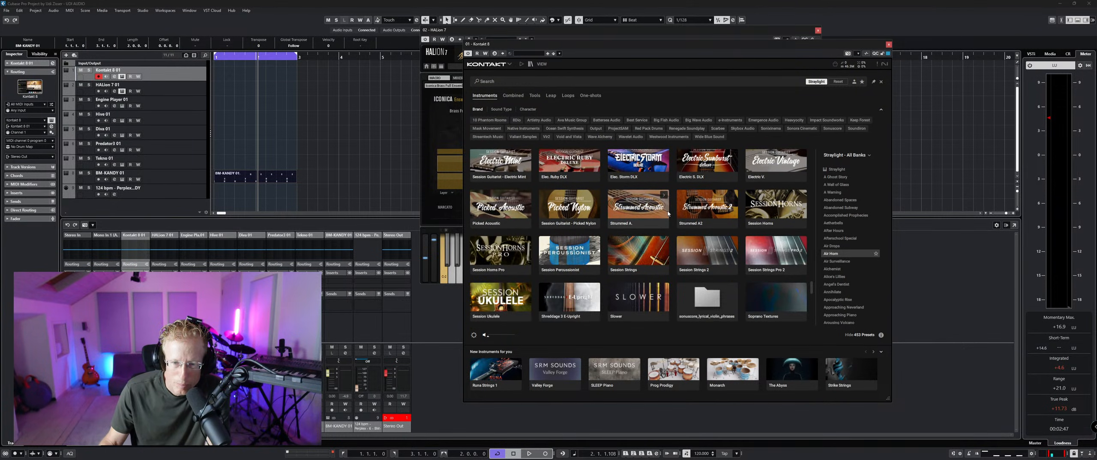
pyautogui.scroll(-3, 672, 209)
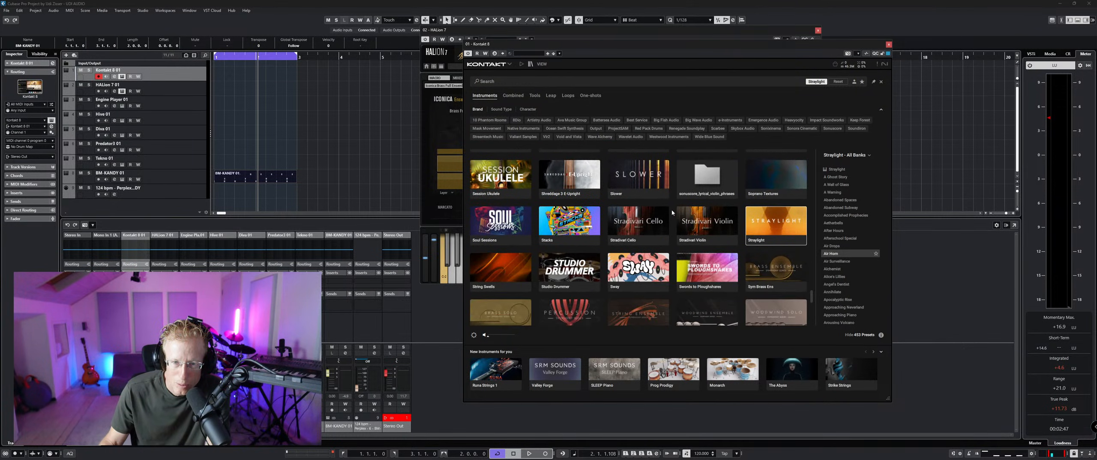
pyautogui.scroll(-3, 672, 210)
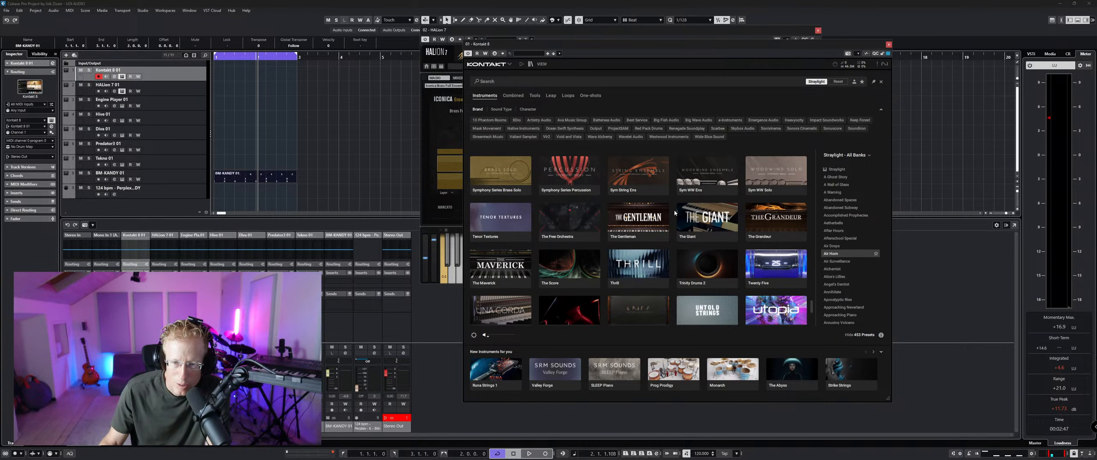
pyautogui.scroll(-3, 675, 213)
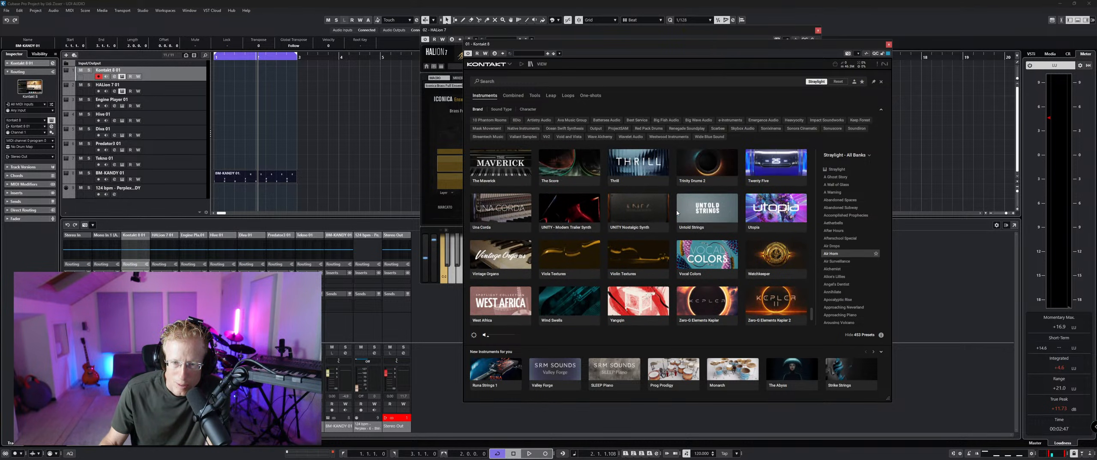
pyautogui.scroll(-1, 677, 213)
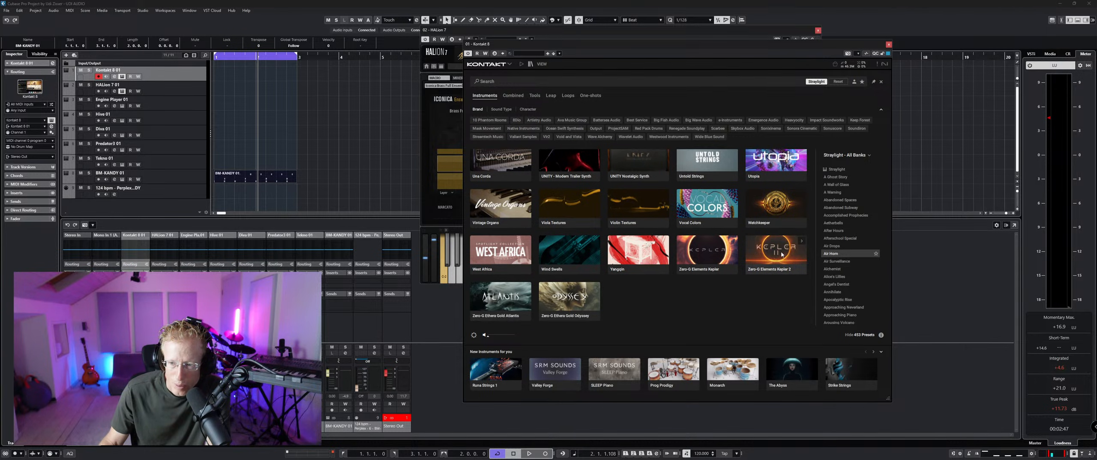
# Step: Select the Zero-G Elements Kepler 2 library, load #015 LOW Tron for auditioning, and switch to #001 LOW Classic Pattern
pyautogui.click(782, 254)
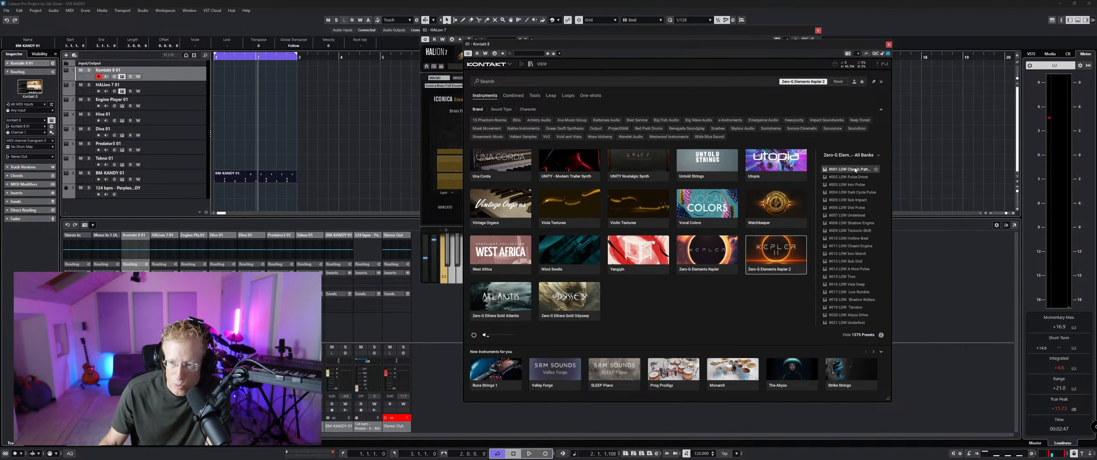
pyautogui.click(847, 207)
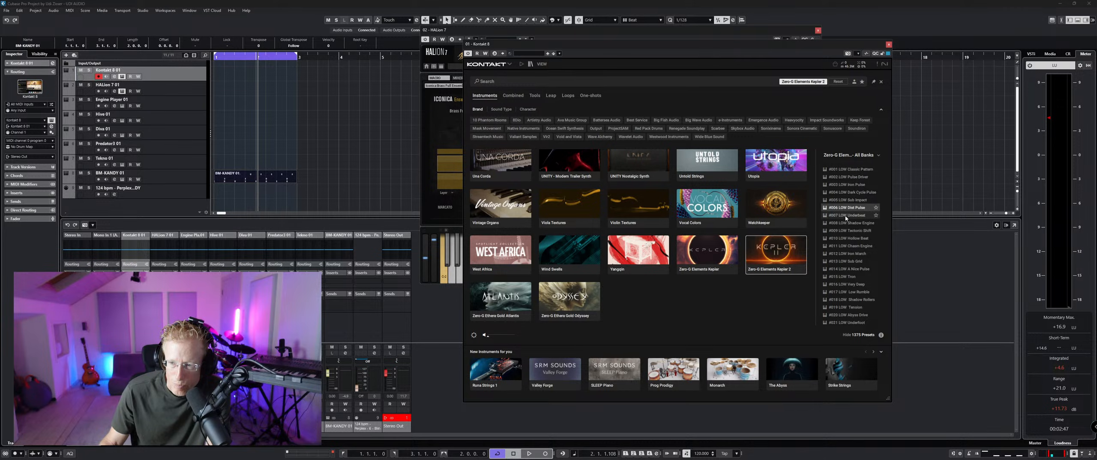
pyautogui.click(854, 156)
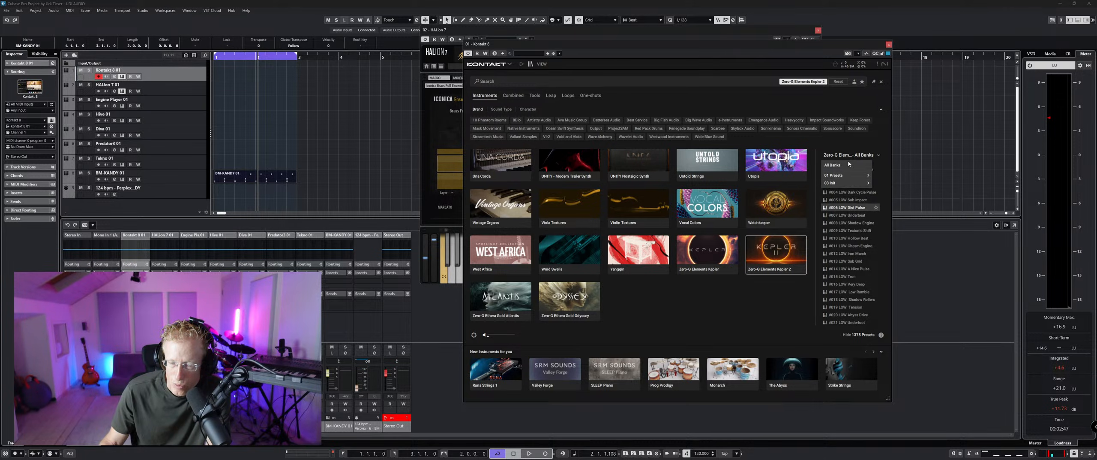
pyautogui.click(848, 165)
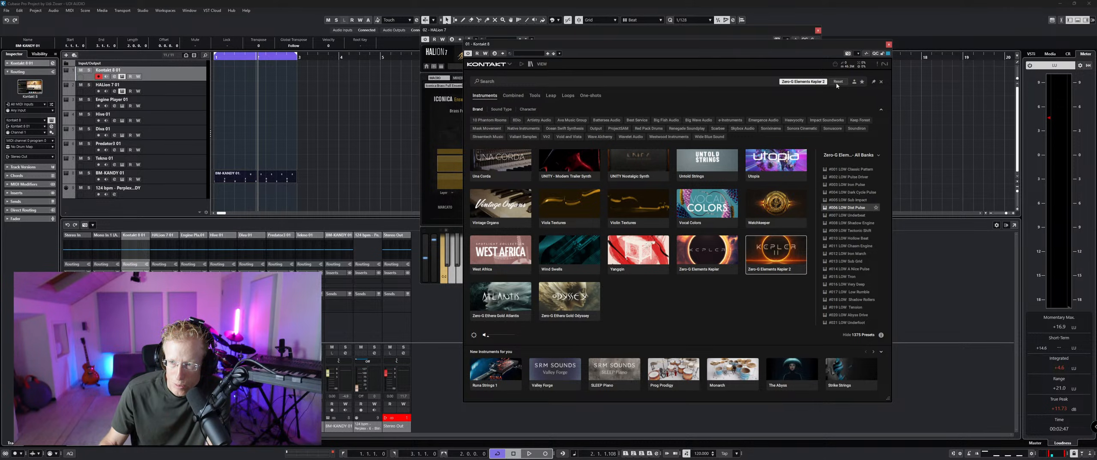
pyautogui.click(781, 251)
pyautogui.click(781, 251)
pyautogui.click(850, 276)
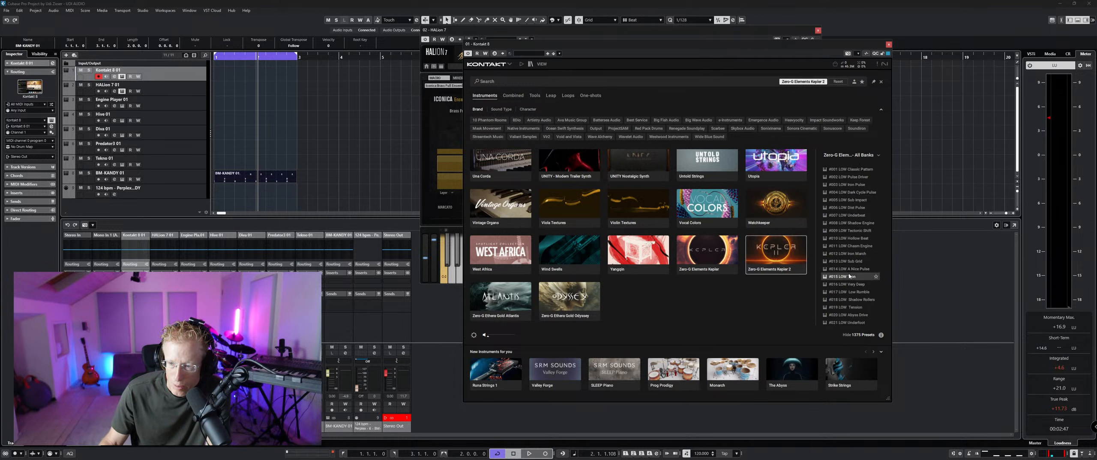
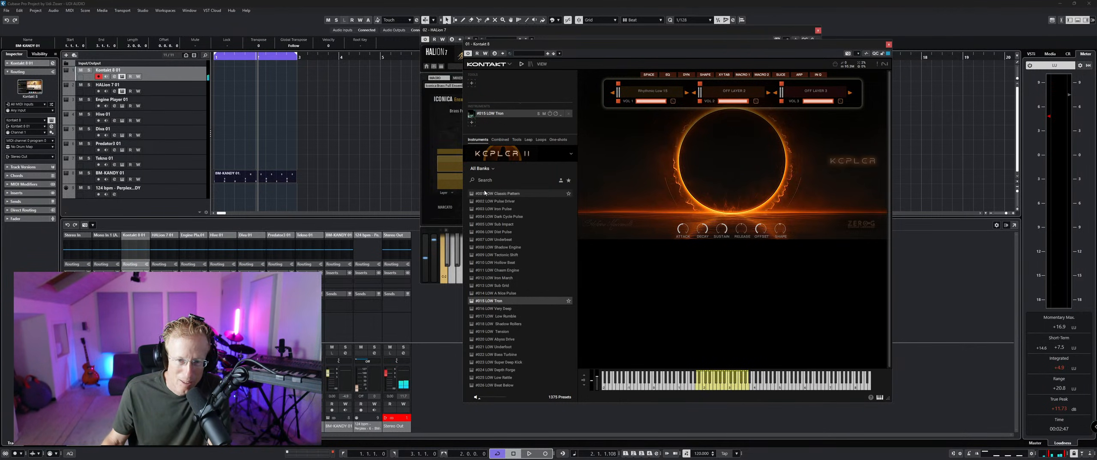
pyautogui.click(521, 195)
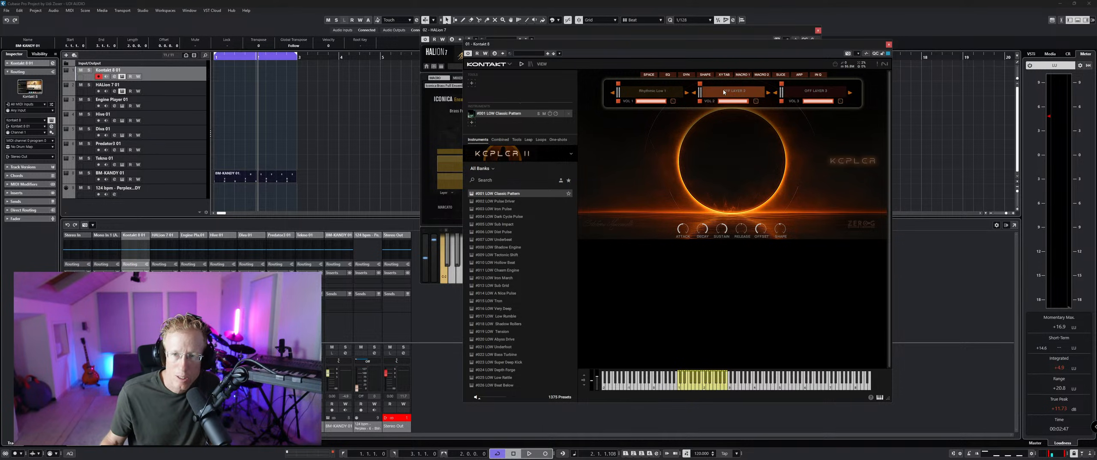
# Step: Look through the preset's control pages, from EQ, dynamics and shape to macros, slice, arpeggiator and input quantize, ending on the space effects
pyautogui.click(654, 76)
pyautogui.click(669, 75)
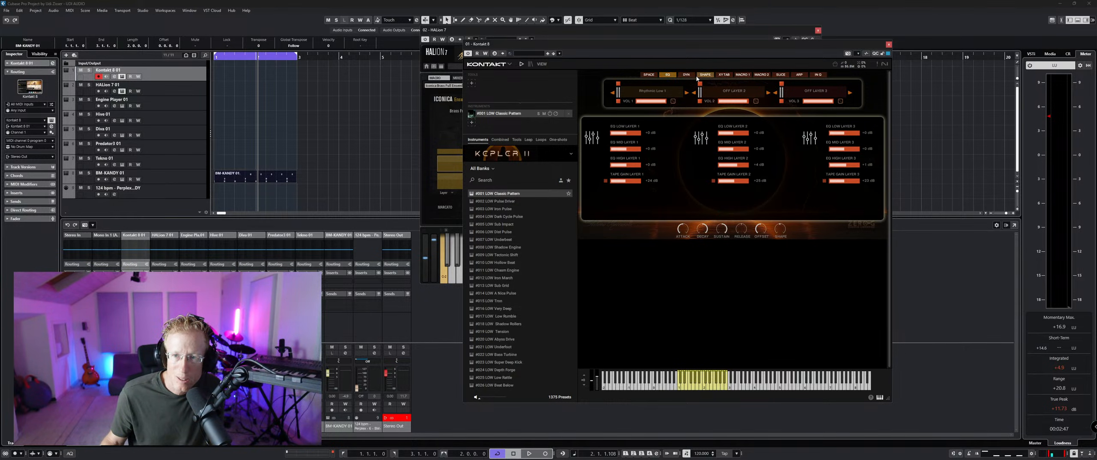
pyautogui.click(688, 75)
pyautogui.click(707, 76)
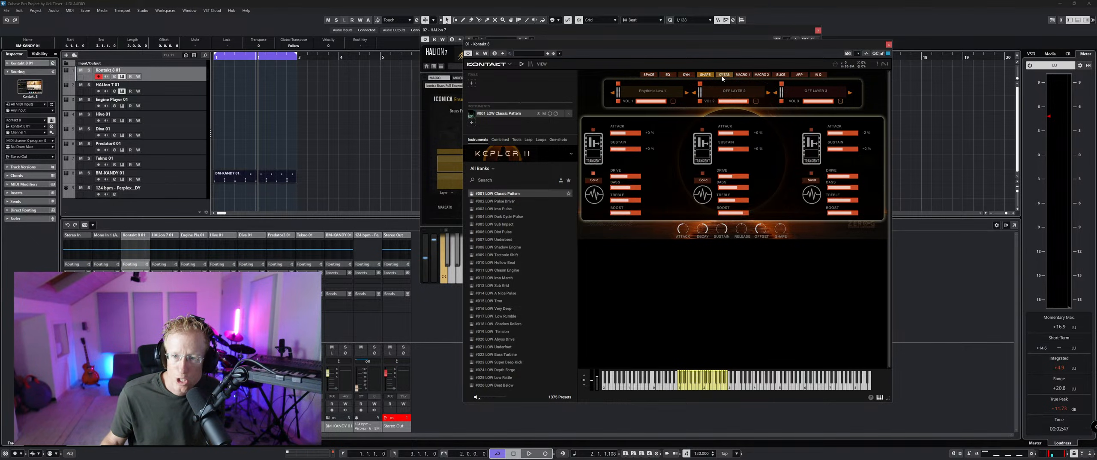
pyautogui.click(723, 76)
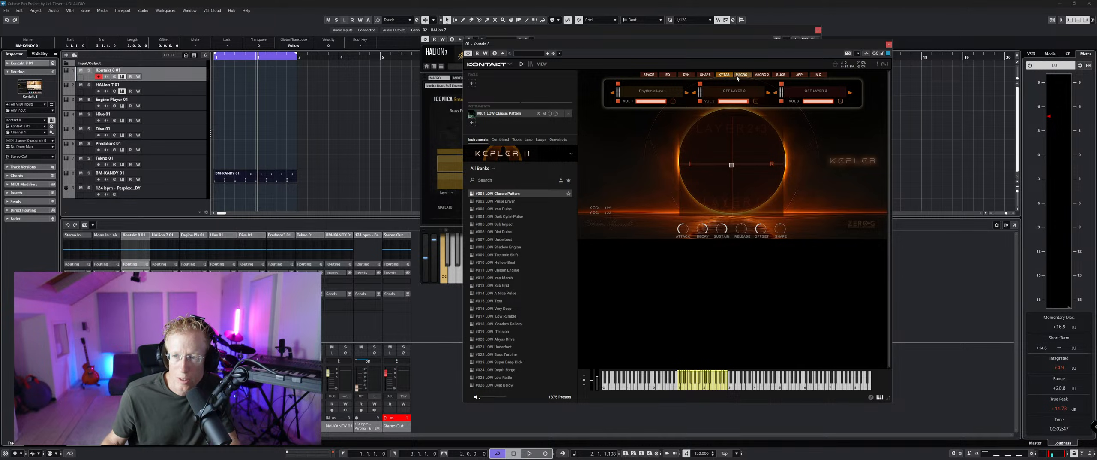
pyautogui.click(742, 76)
pyautogui.click(761, 76)
pyautogui.click(781, 76)
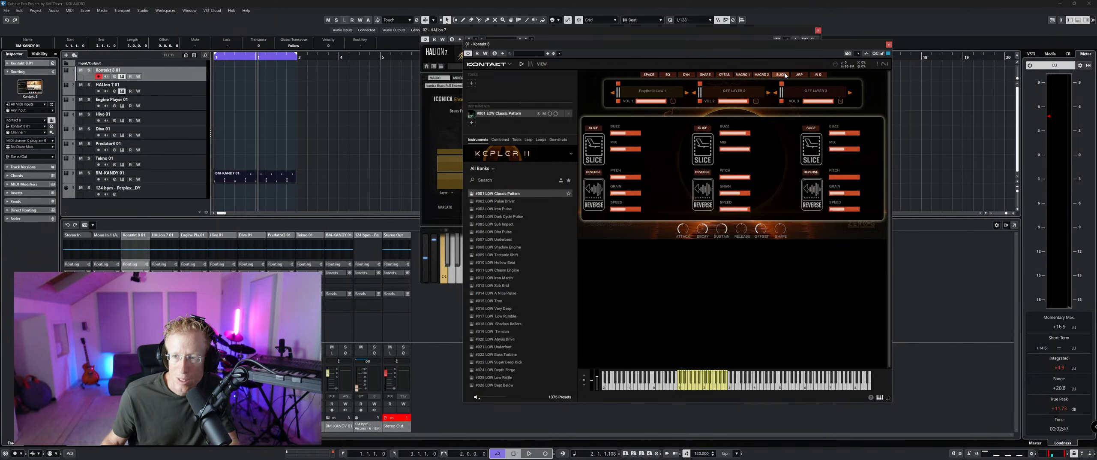
pyautogui.click(800, 75)
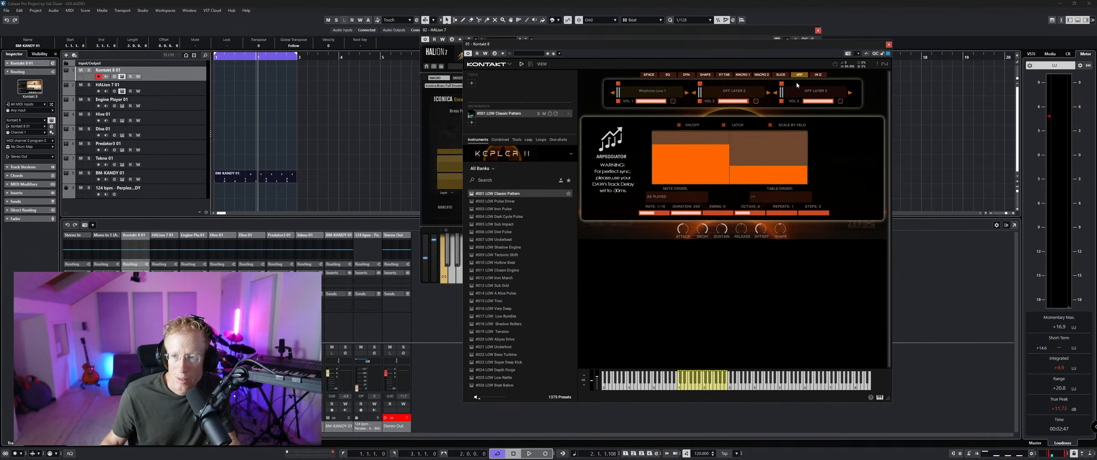
pyautogui.click(814, 76)
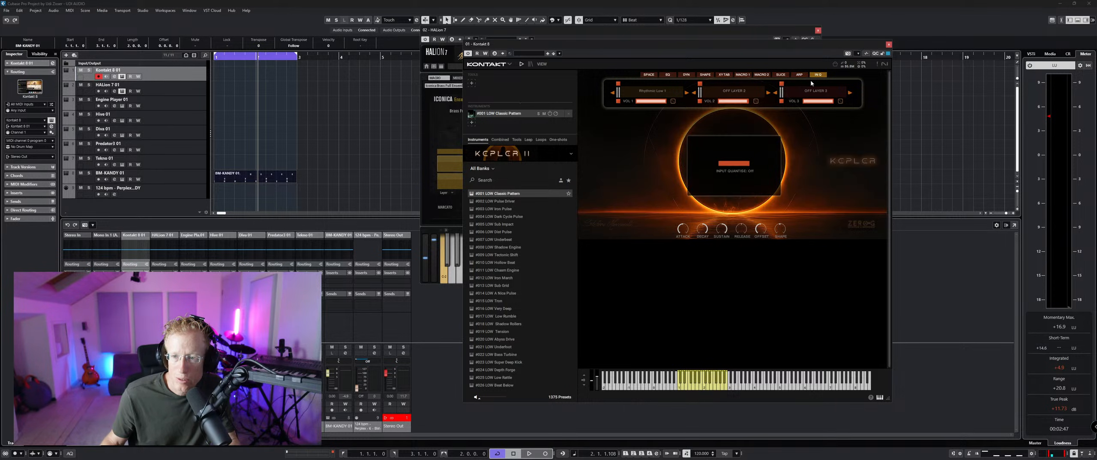
pyautogui.click(646, 77)
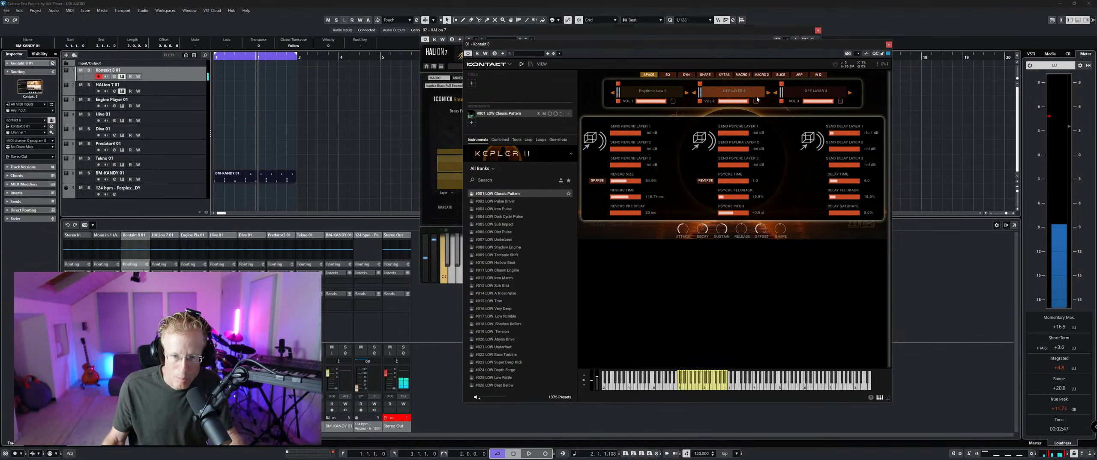
# Step: Load #002 LOW Pulse Driver for auditioning and look through the sub-banks of the 01 Presets category
pyautogui.click(519, 202)
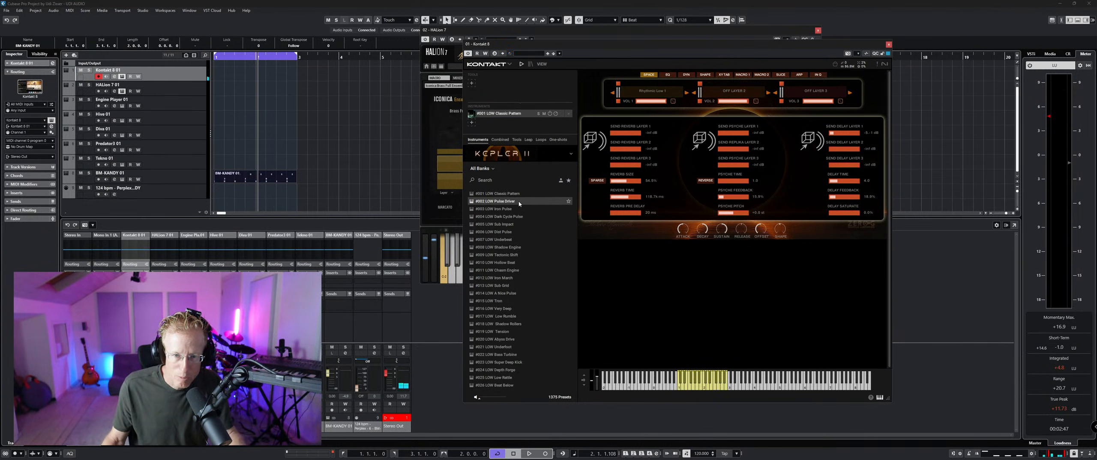
pyautogui.doubleClick(520, 201)
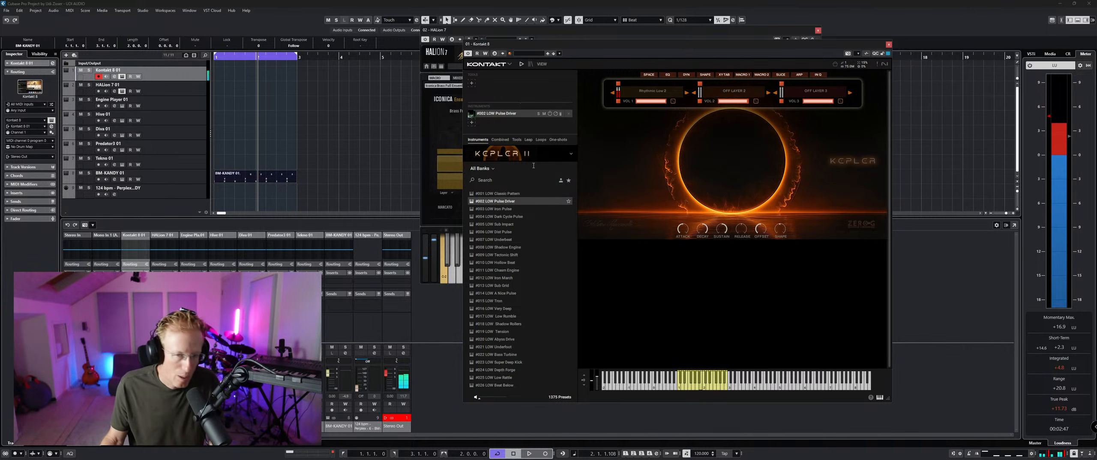
pyautogui.click(493, 168)
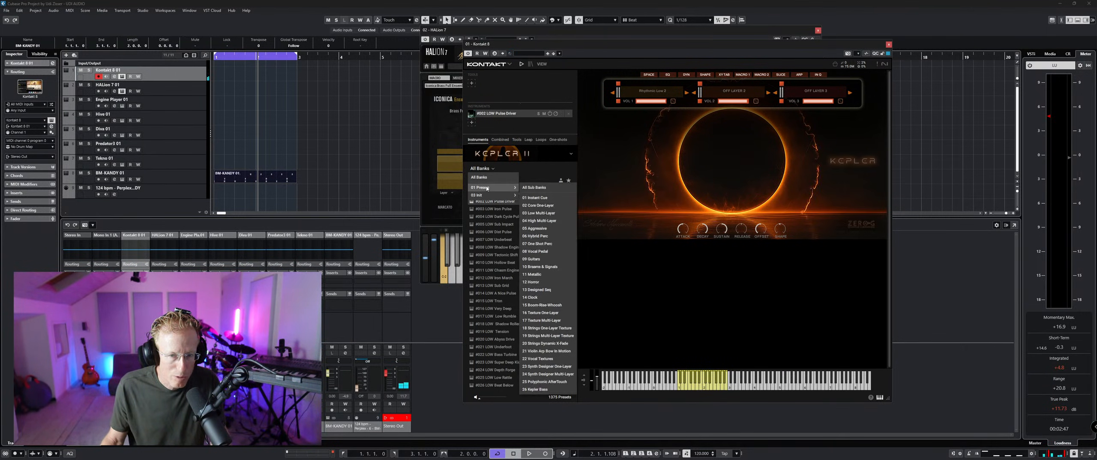
pyautogui.moveTo(489, 192)
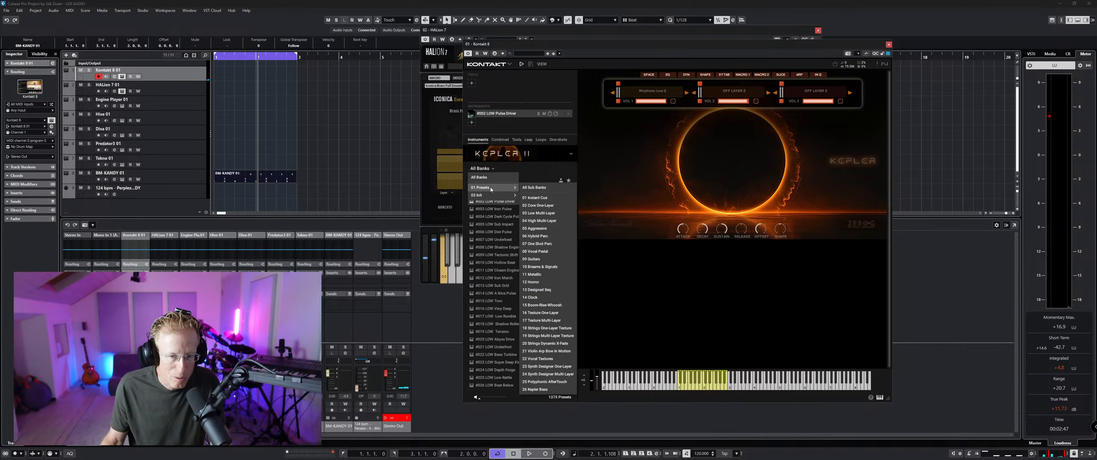
pyautogui.click(544, 169)
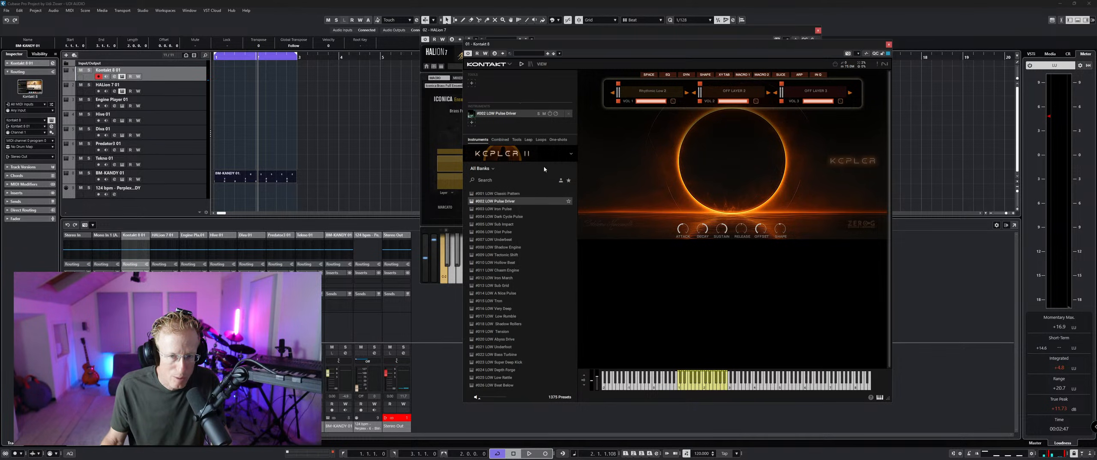
# Step: Assign Rhythmic Low sources to the second and third layers, and switch the second layer to Rhythmic Low 14
pyautogui.click(732, 93)
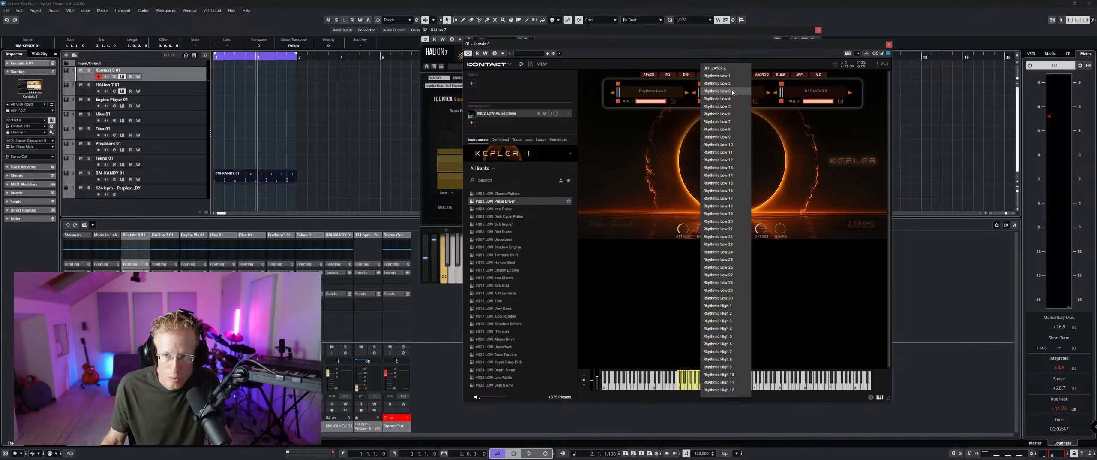
pyautogui.click(727, 117)
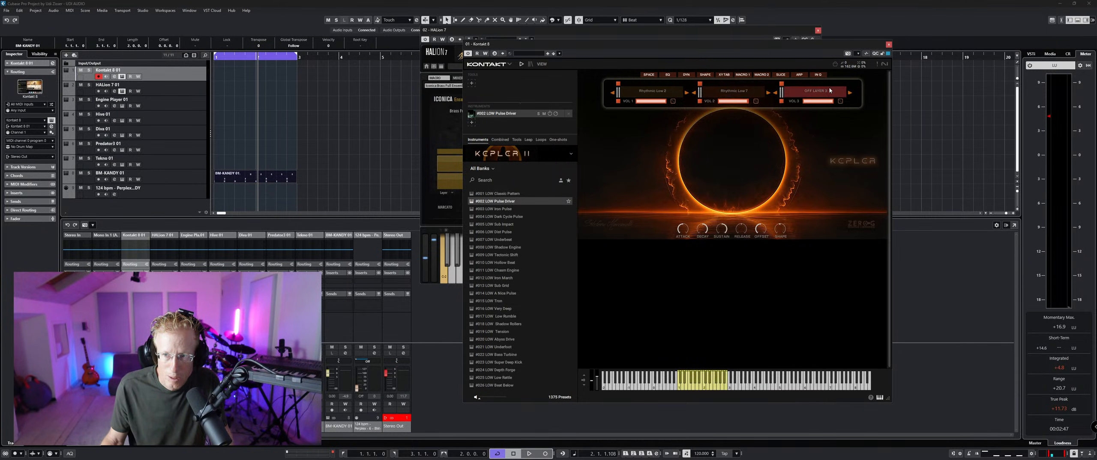
pyautogui.click(808, 91)
pyautogui.click(813, 224)
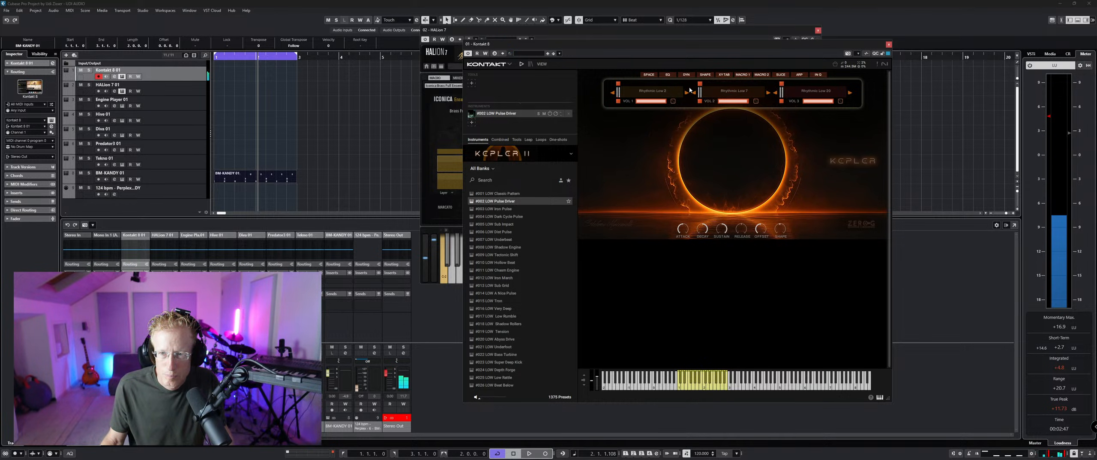
pyautogui.click(756, 101)
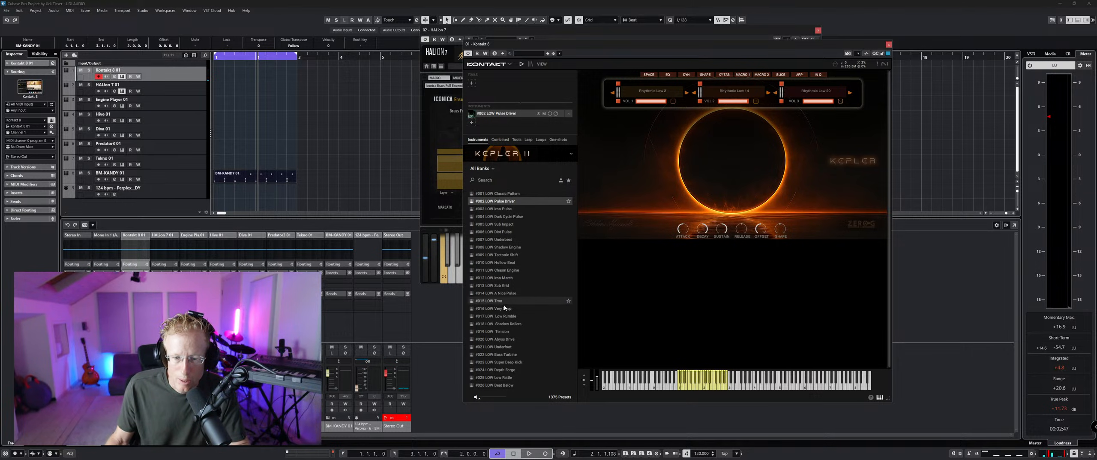
# Step: Load the #025 LOW Low Rattle preset from the Kepler II list for auditioning
pyautogui.scroll(-3, 506, 300)
pyautogui.click(511, 317)
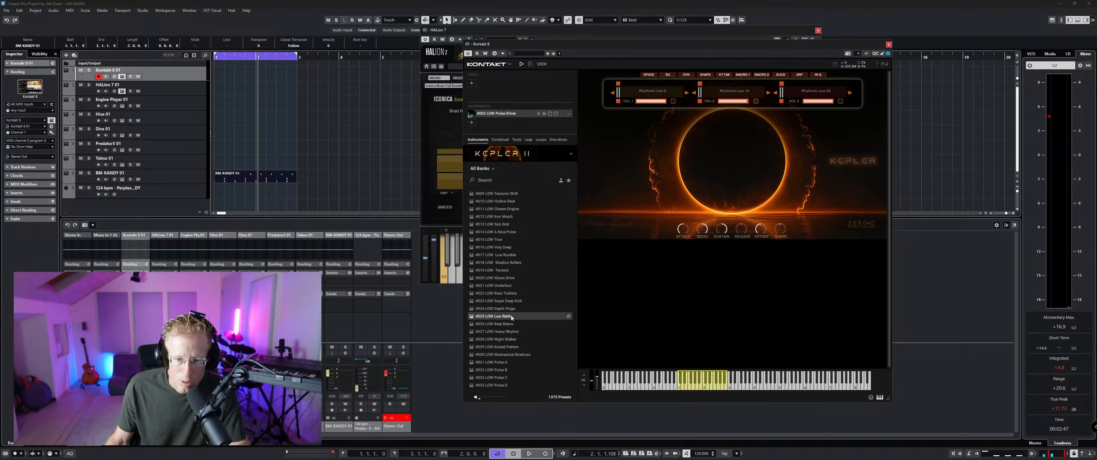
pyautogui.doubleClick(542, 317)
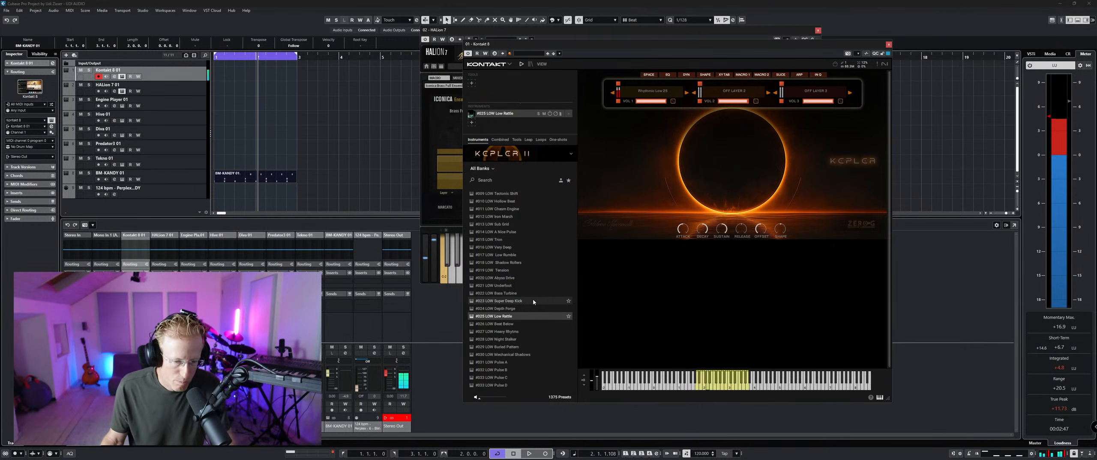
# Step: Load the #019 LOW Tension preset for auditioning and display its arpeggiator page
pyautogui.doubleClick(506, 270)
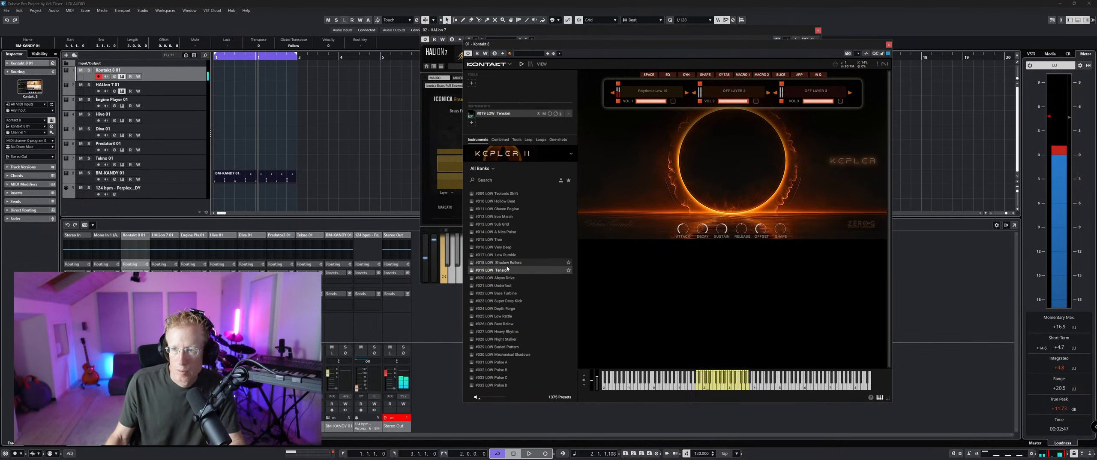
pyautogui.click(799, 75)
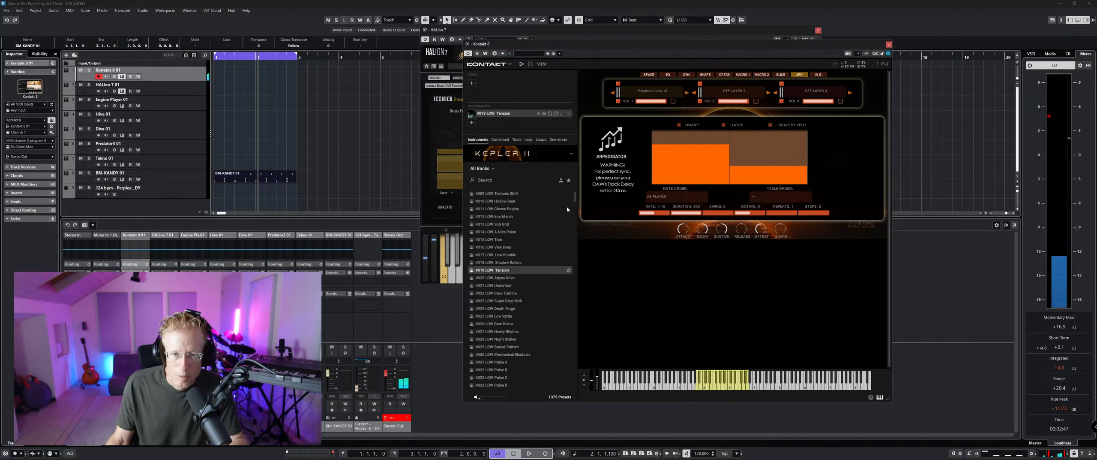
# Step: Load #047 LOW Simple Pulse from the preset list and move its XY pad point to about the centre
pyautogui.scroll(-5, 492, 352)
pyautogui.scroll(-2, 492, 353)
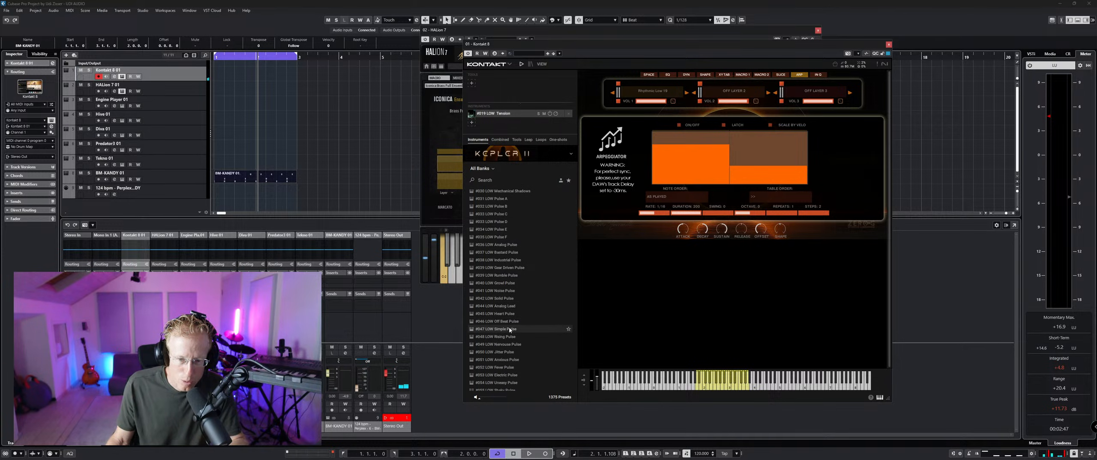
pyautogui.doubleClick(521, 329)
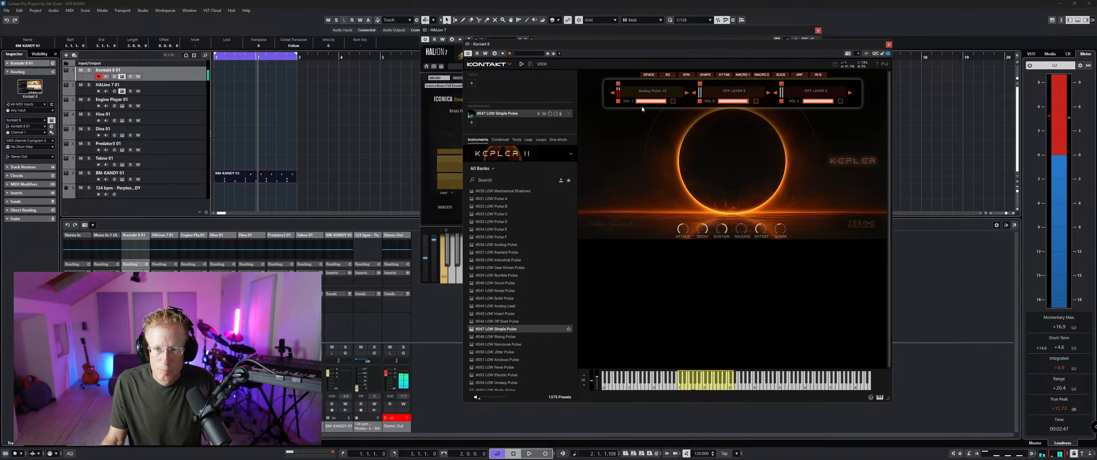
pyautogui.click(724, 75)
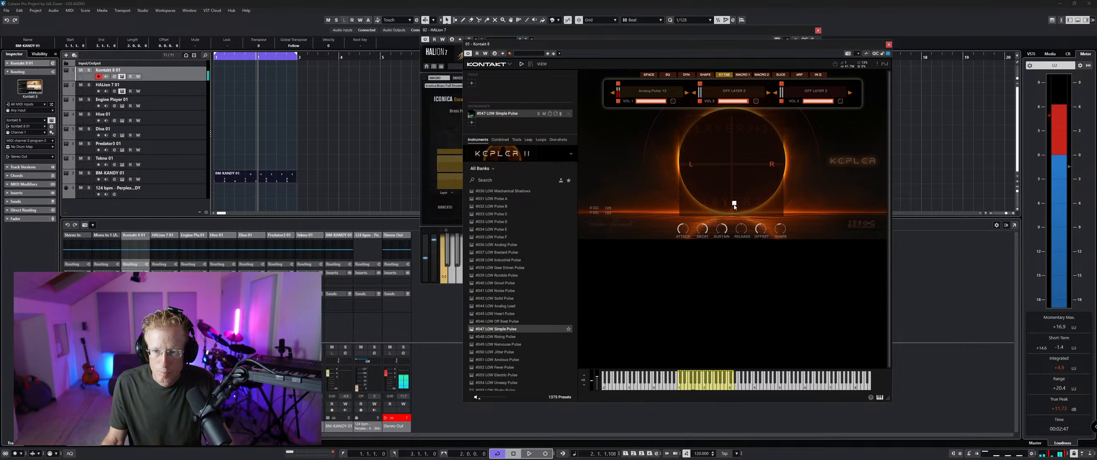
pyautogui.moveTo(732, 207); pyautogui.dragTo(722, 165)
# Step: Filter the presets to the 01 Instant Cue bank and audition 000 CUE Abyssal Flux and 001 CUE Starting 3 Layers
pyautogui.scroll(-6, 471, 292)
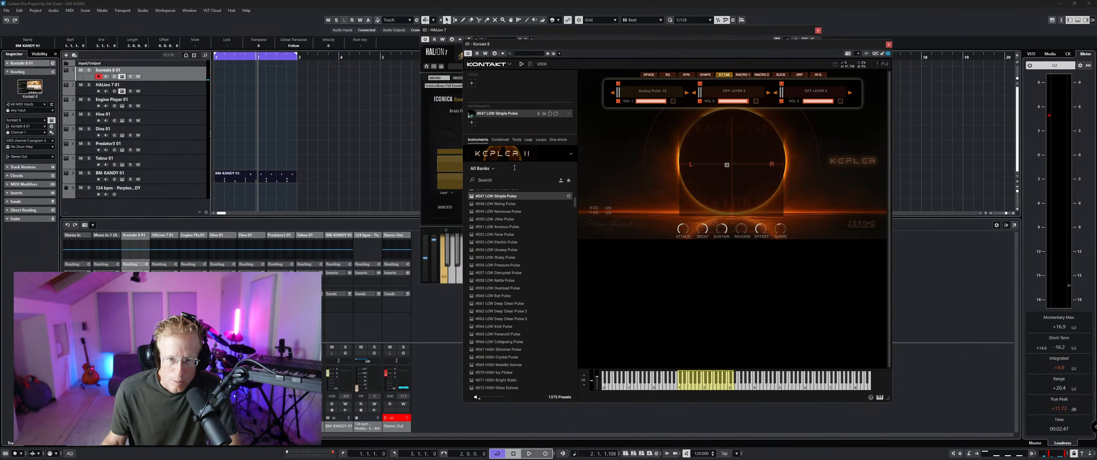
pyautogui.click(490, 169)
pyautogui.moveTo(498, 187)
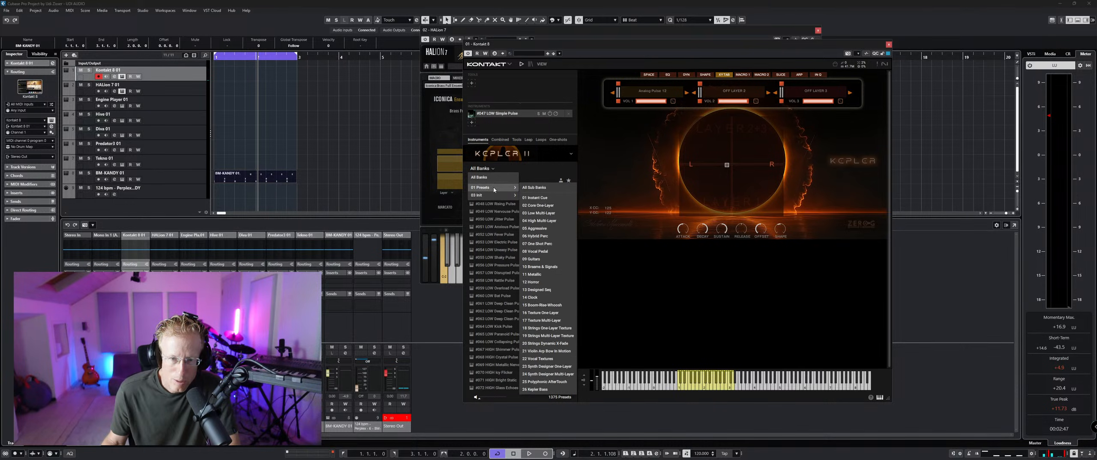
pyautogui.click(552, 198)
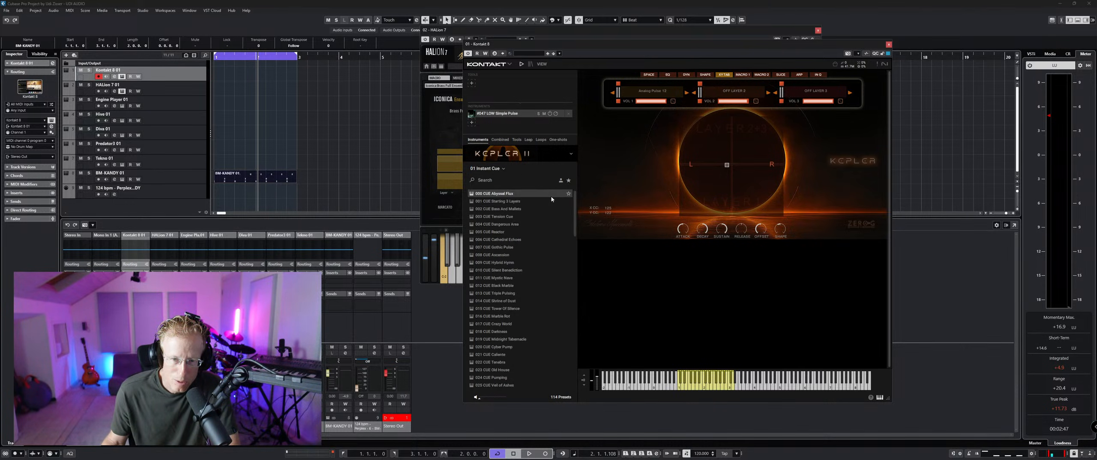
pyautogui.doubleClick(510, 193)
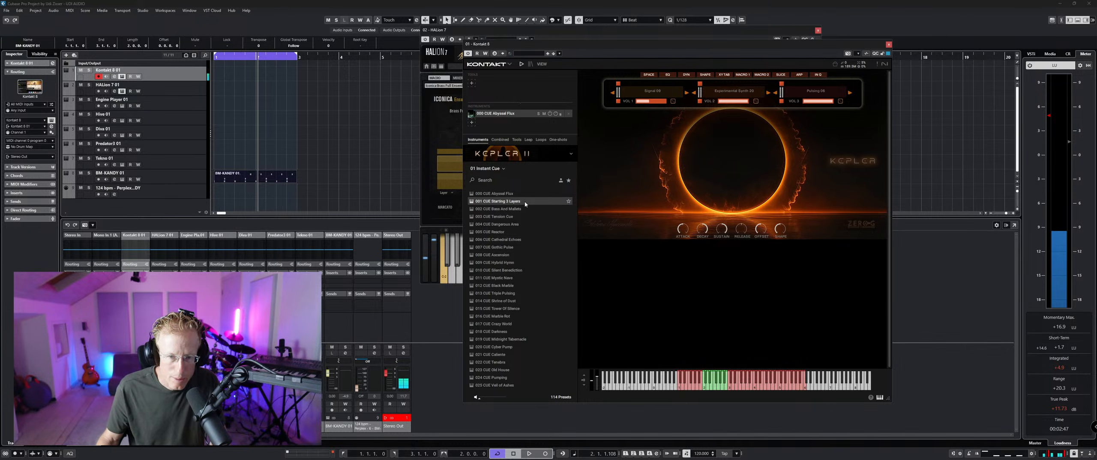
pyautogui.doubleClick(524, 201)
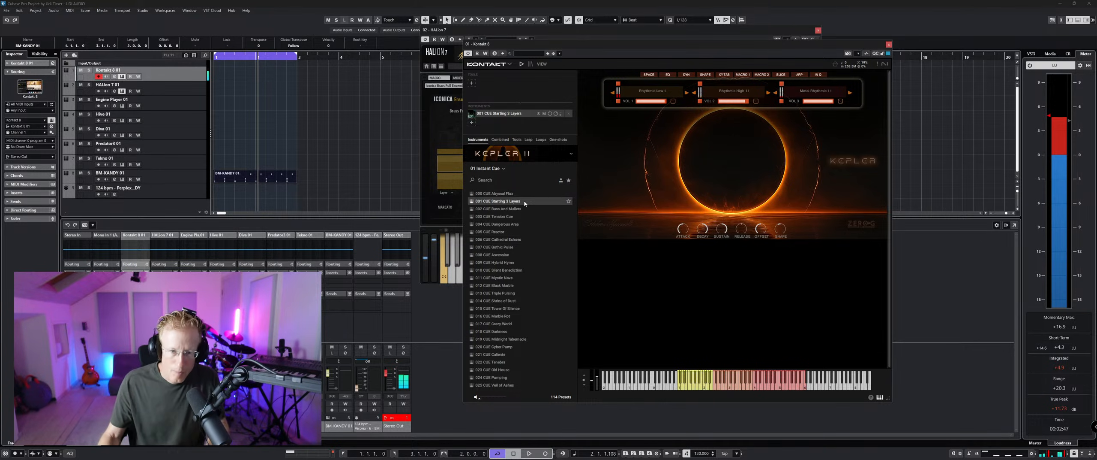
# Step: Audition the Instant Cue presets 007 Gothic Pulse, 009 Hybrid Hyme, 017 Crazy World and 021 Caliente one after another
pyautogui.doubleClick(508, 247)
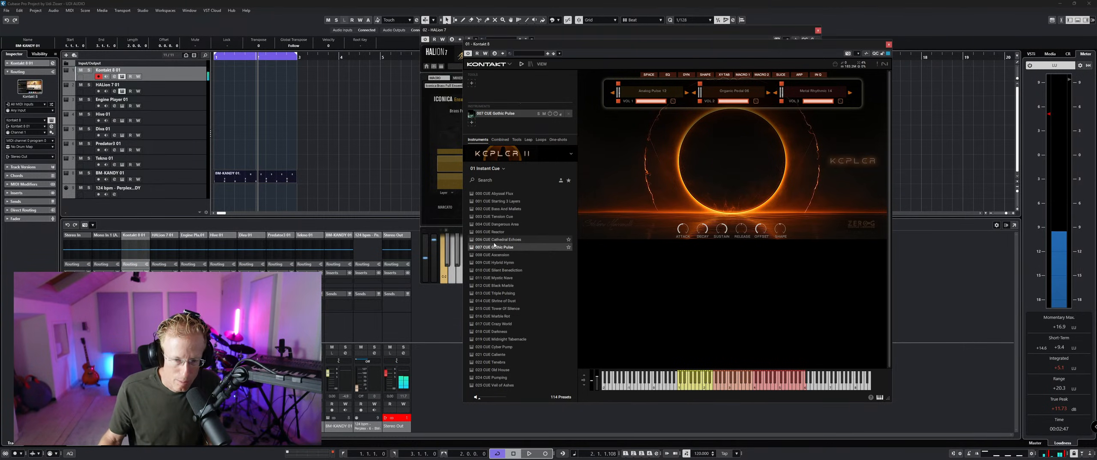
pyautogui.doubleClick(507, 262)
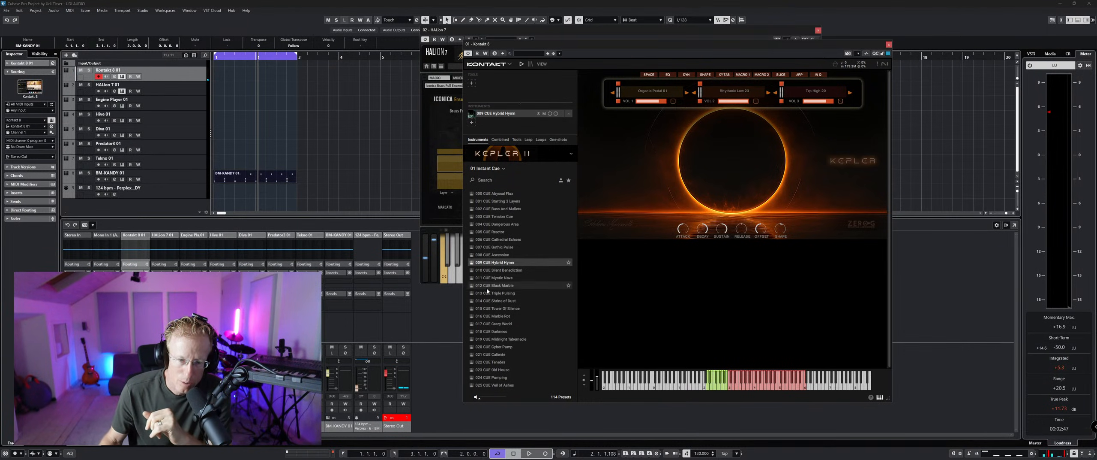
pyautogui.click(503, 325)
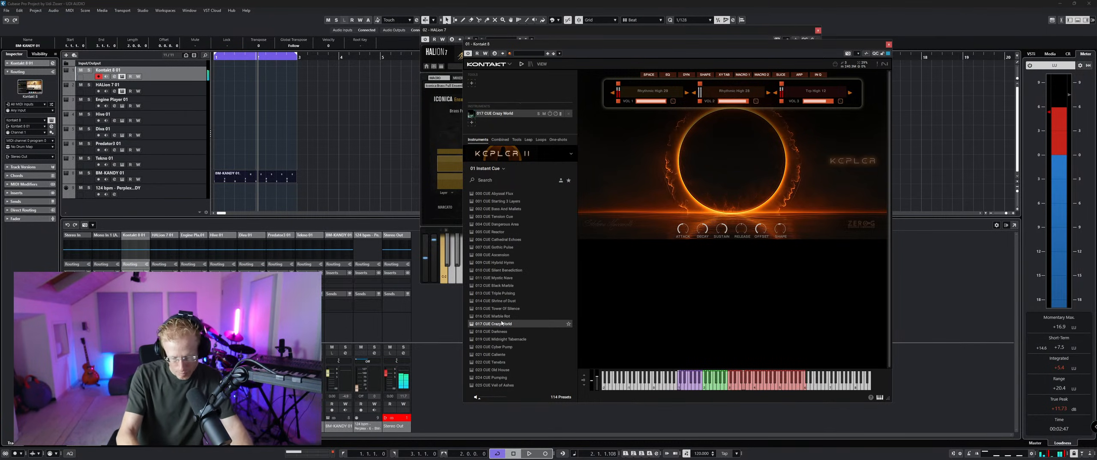
pyautogui.doubleClick(517, 355)
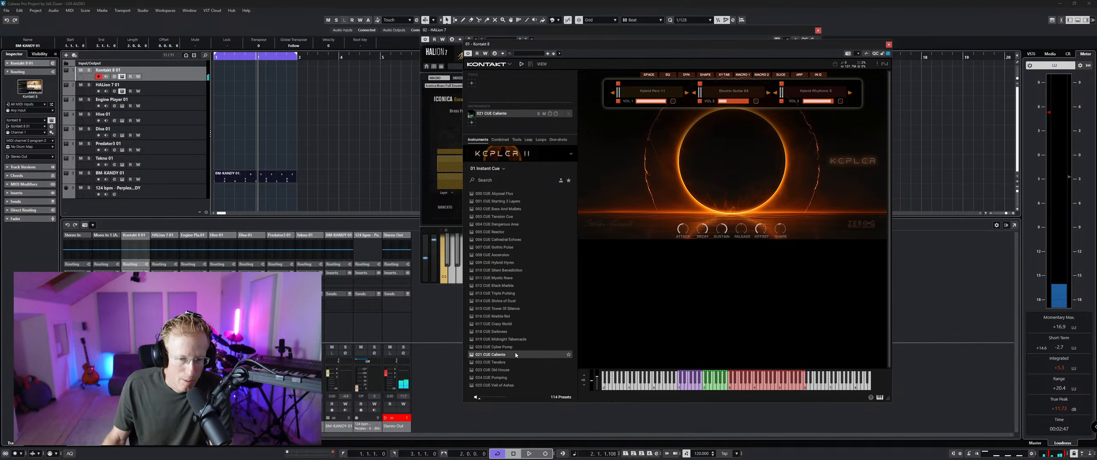
# Step: Filter the presets to the 10 Braams & Signals bank and load 001 BRAAMS - Short Braam 01
pyautogui.click(503, 169)
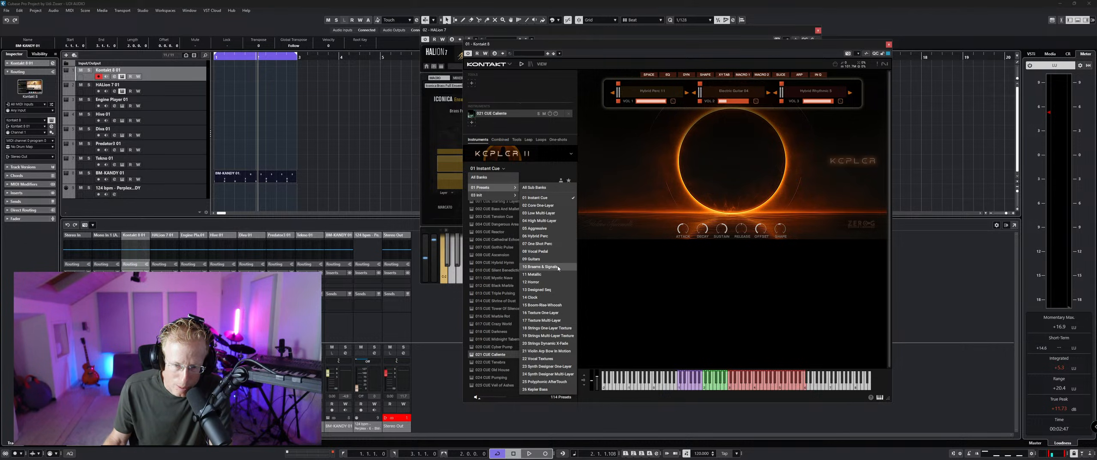
pyautogui.click(541, 266)
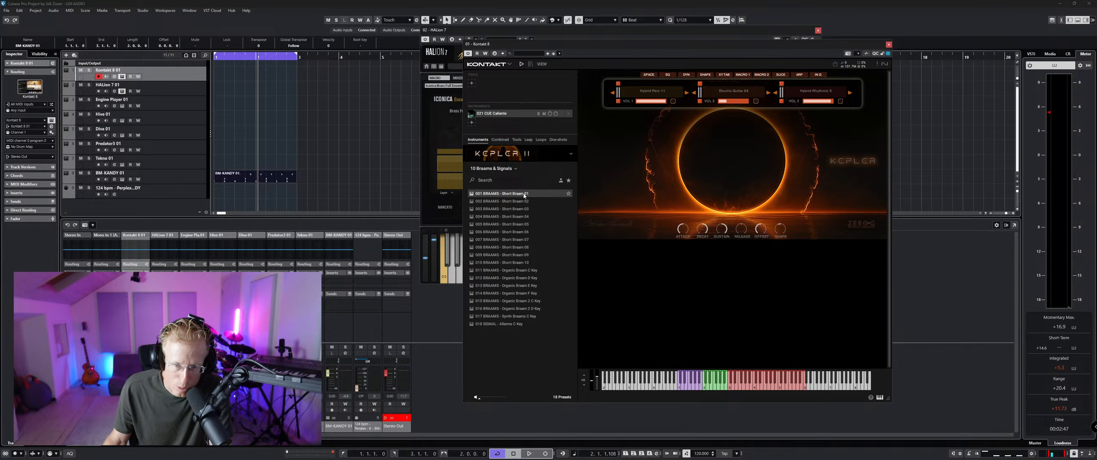
pyautogui.click(531, 271)
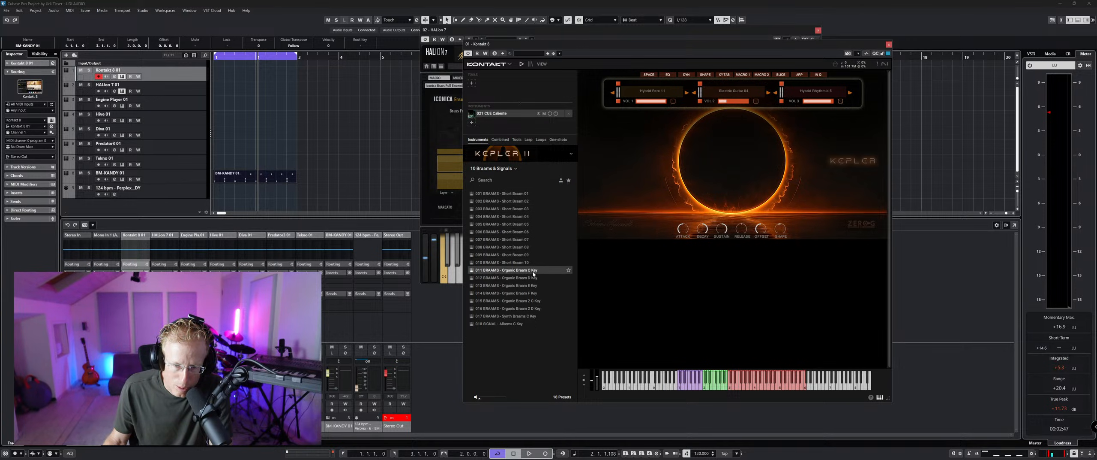
pyautogui.doubleClick(530, 194)
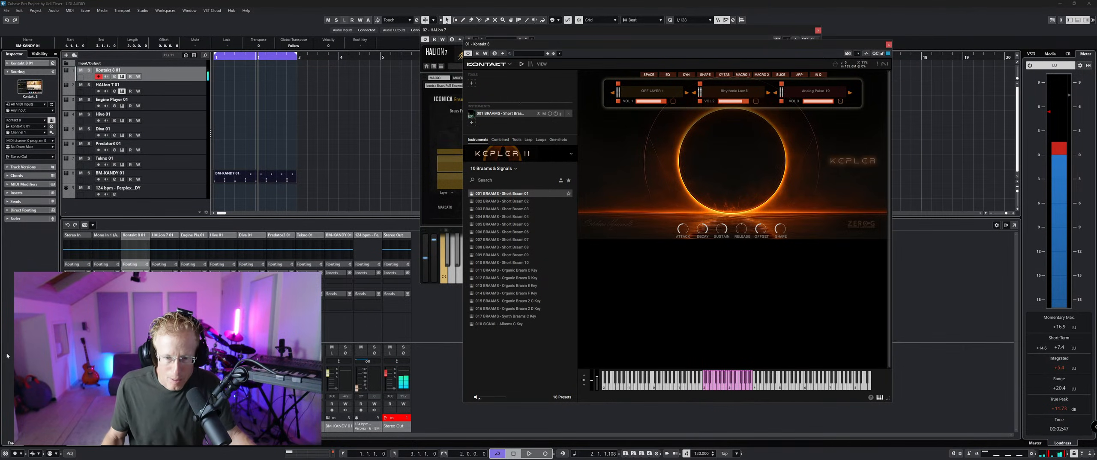
# Step: Filter the presets to 20 Strings Dynamic X-Fade and load 001 STRINGS - Violin Bow in Motion 70 BPM
pyautogui.click(514, 168)
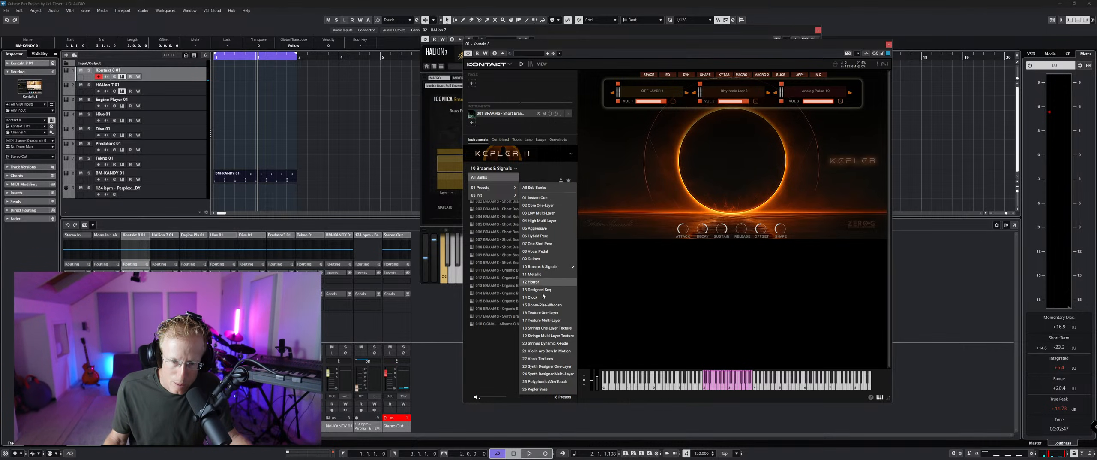
pyautogui.click(547, 342)
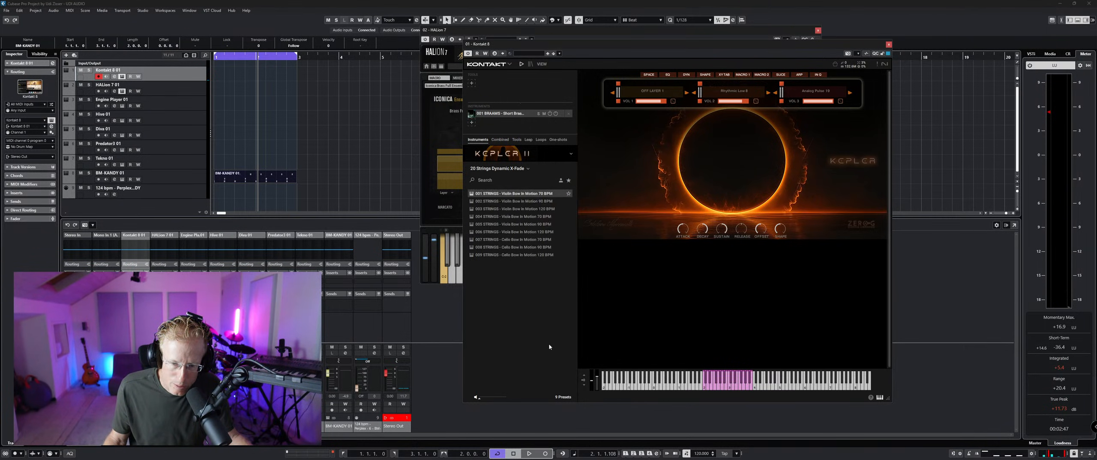
pyautogui.doubleClick(539, 194)
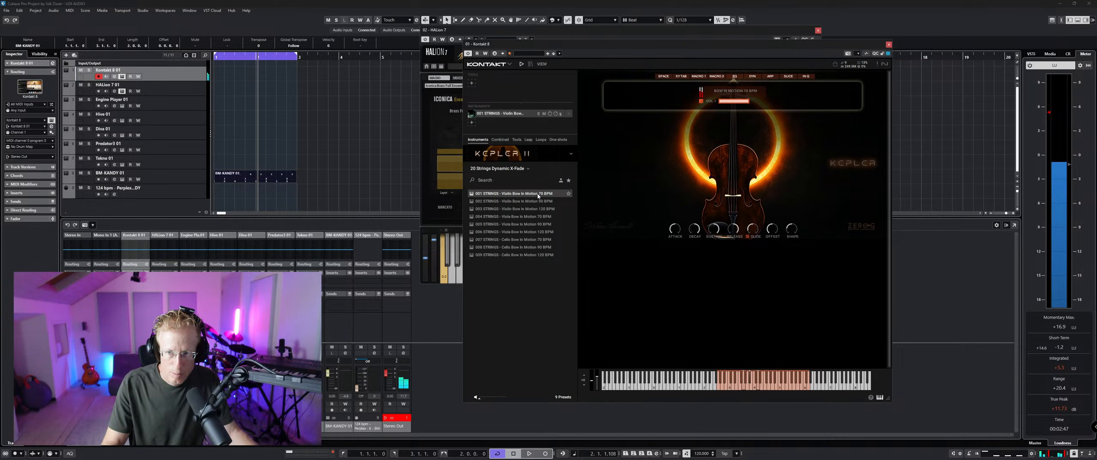
# Step: Filter the presets to the 14 Clock bank and load 001 CLOCK - Tic Tac 01 for auditioning
pyautogui.click(528, 170)
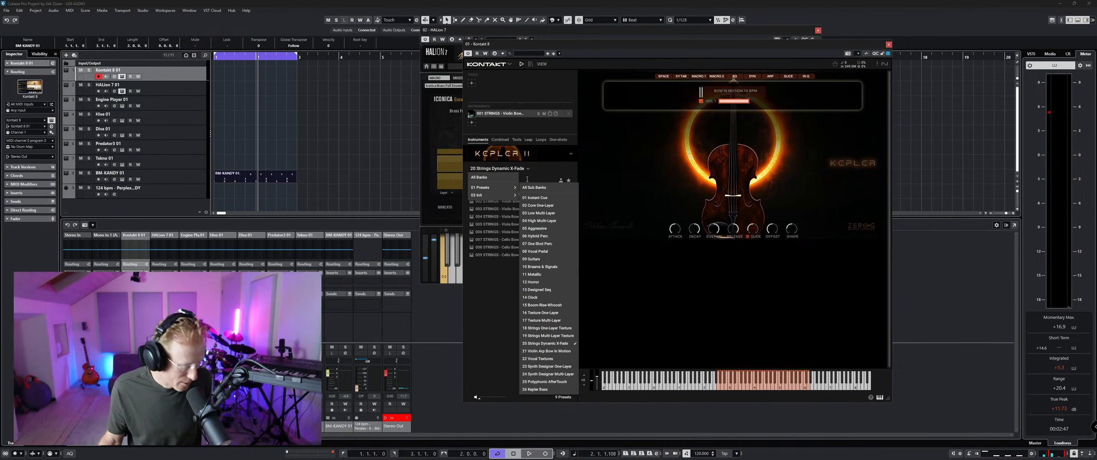
pyautogui.click(552, 298)
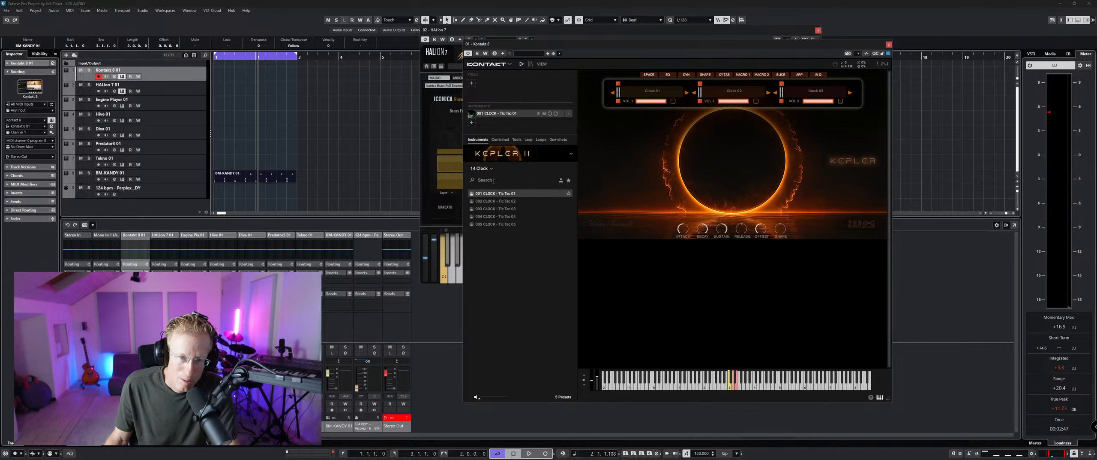
# Step: Filter the presets to 17 Texture Multi-Layer and load 000 TEXTURE - M - Piano Violin & Choir for auditioning
pyautogui.click(480, 168)
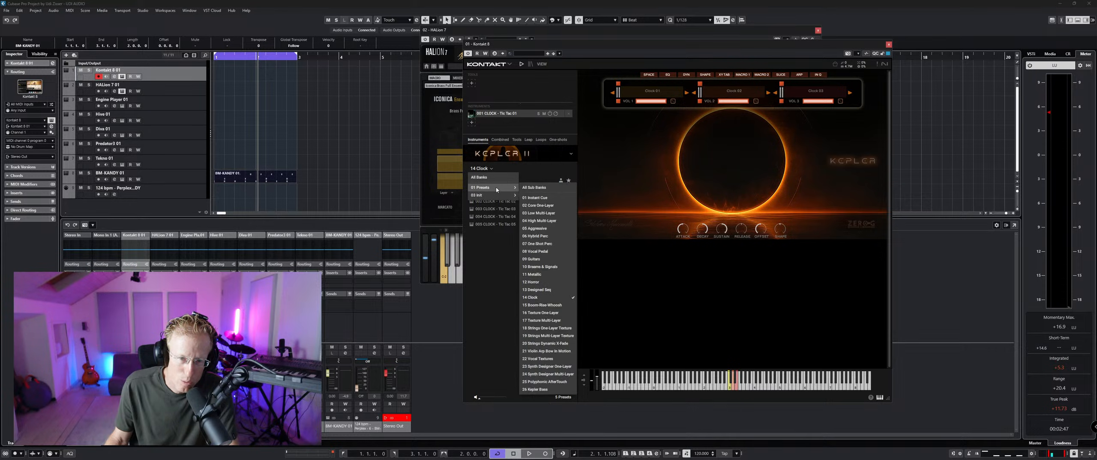
pyautogui.click(557, 322)
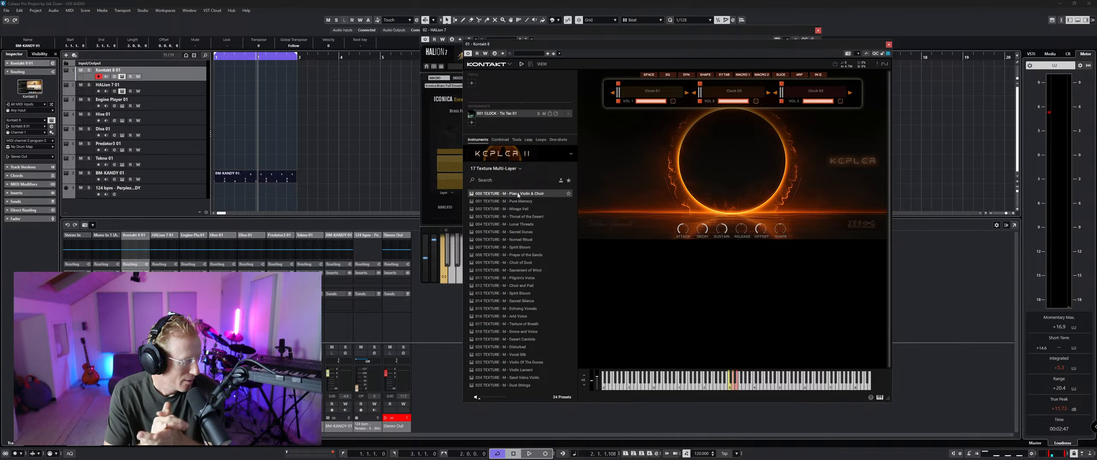
pyautogui.doubleClick(518, 194)
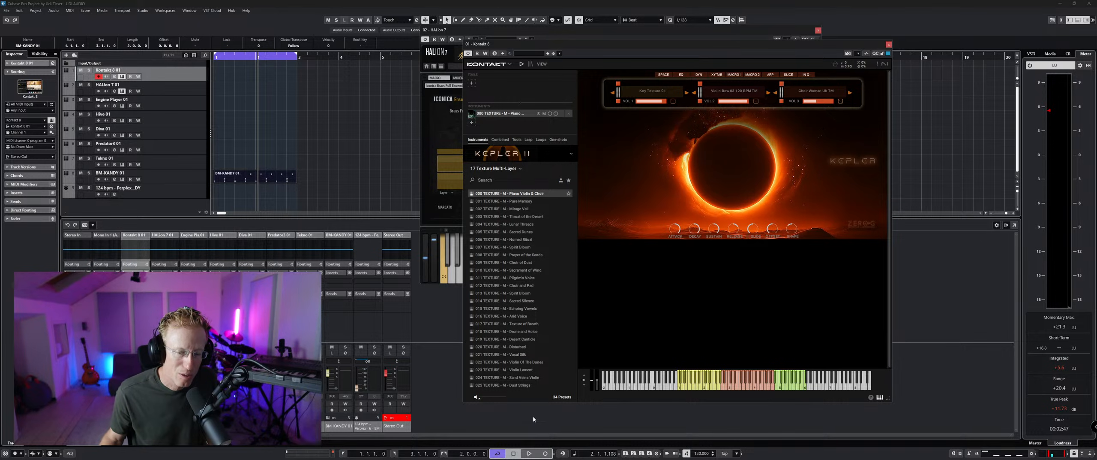
pyautogui.moveTo(535, 454)
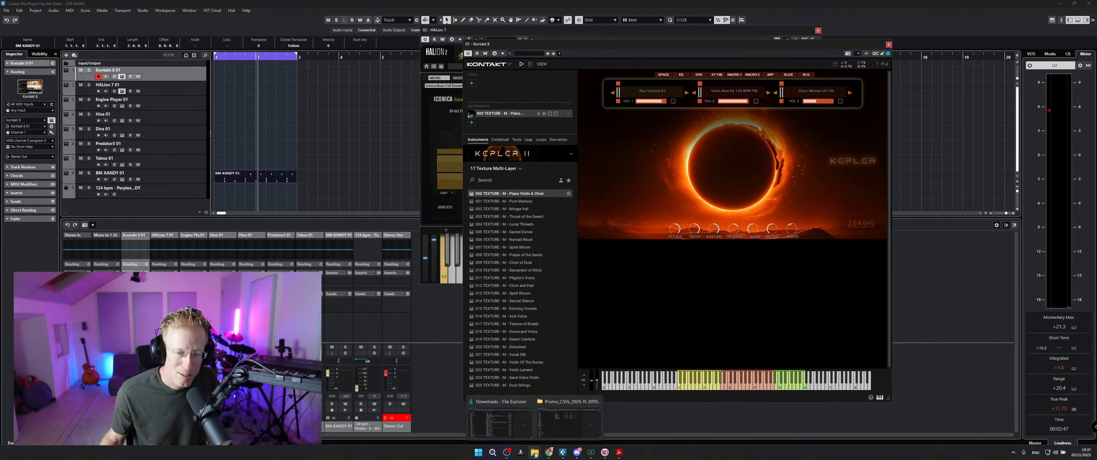